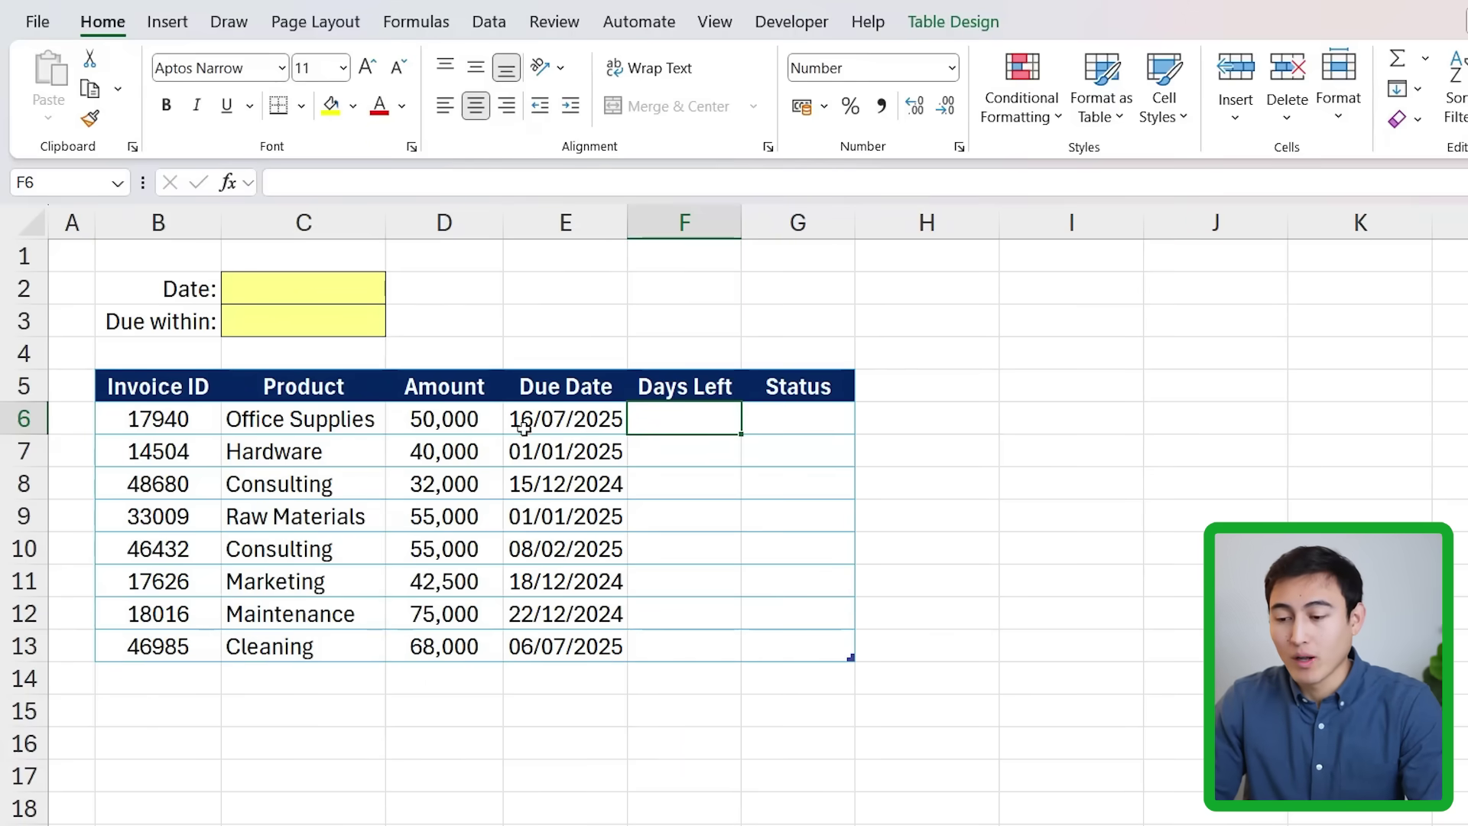
- Look over the invoice table's IDs, amounts, due dates and the empty Days Left and Status columns
click(147, 425)
key(Down)
key(Right)
key(Right)
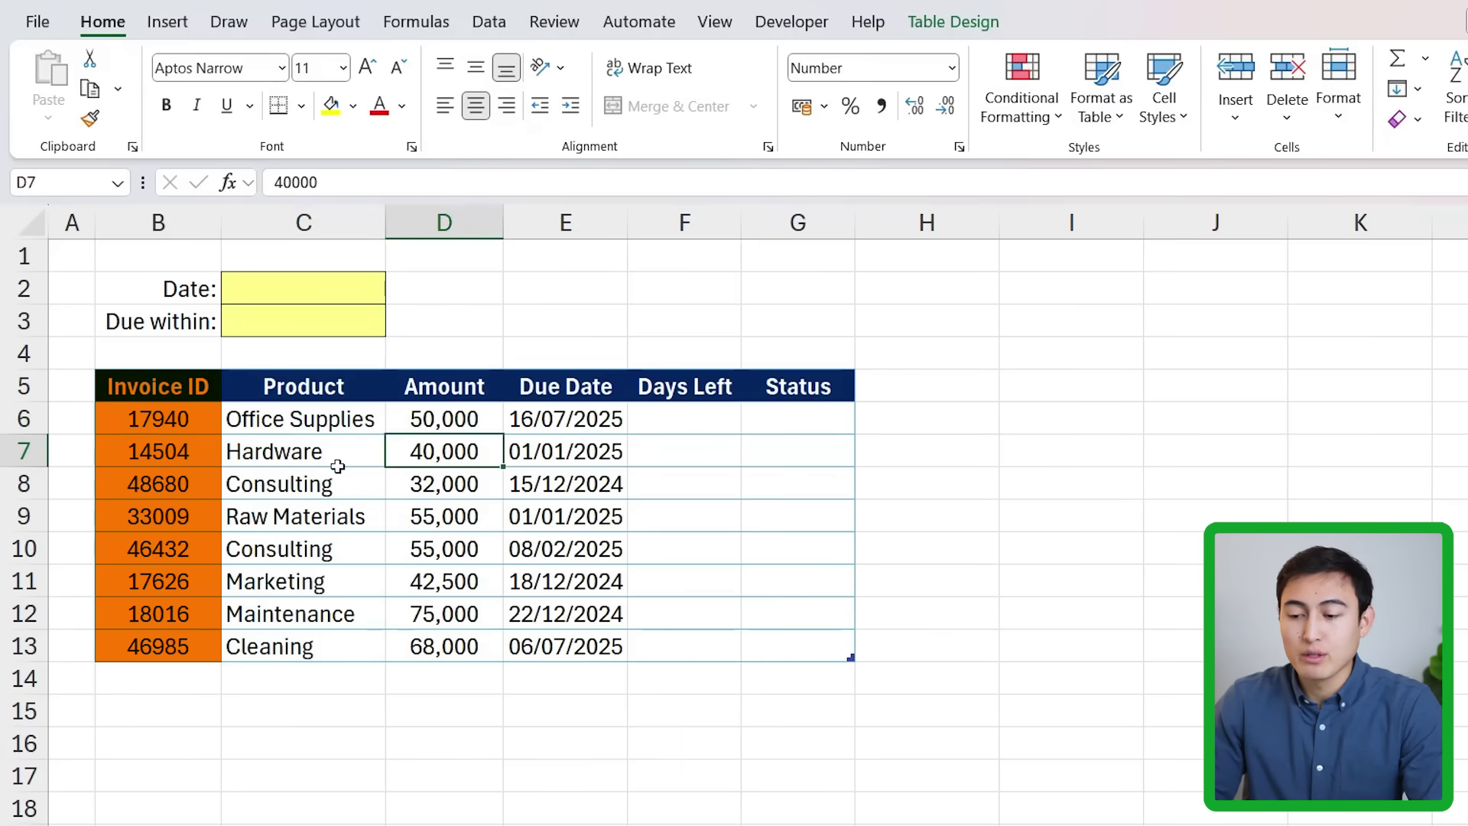
key(Right)
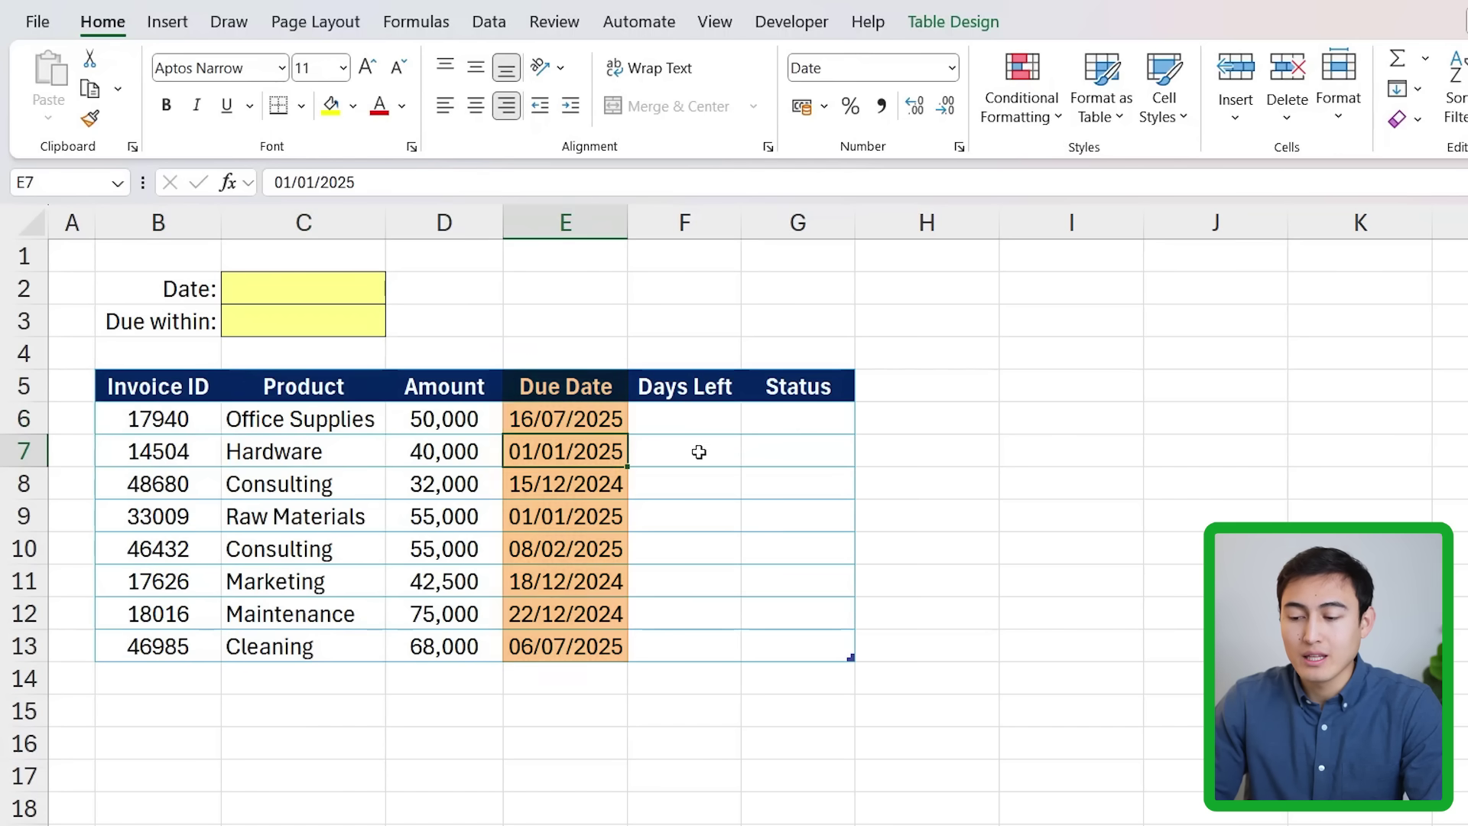
click(688, 455)
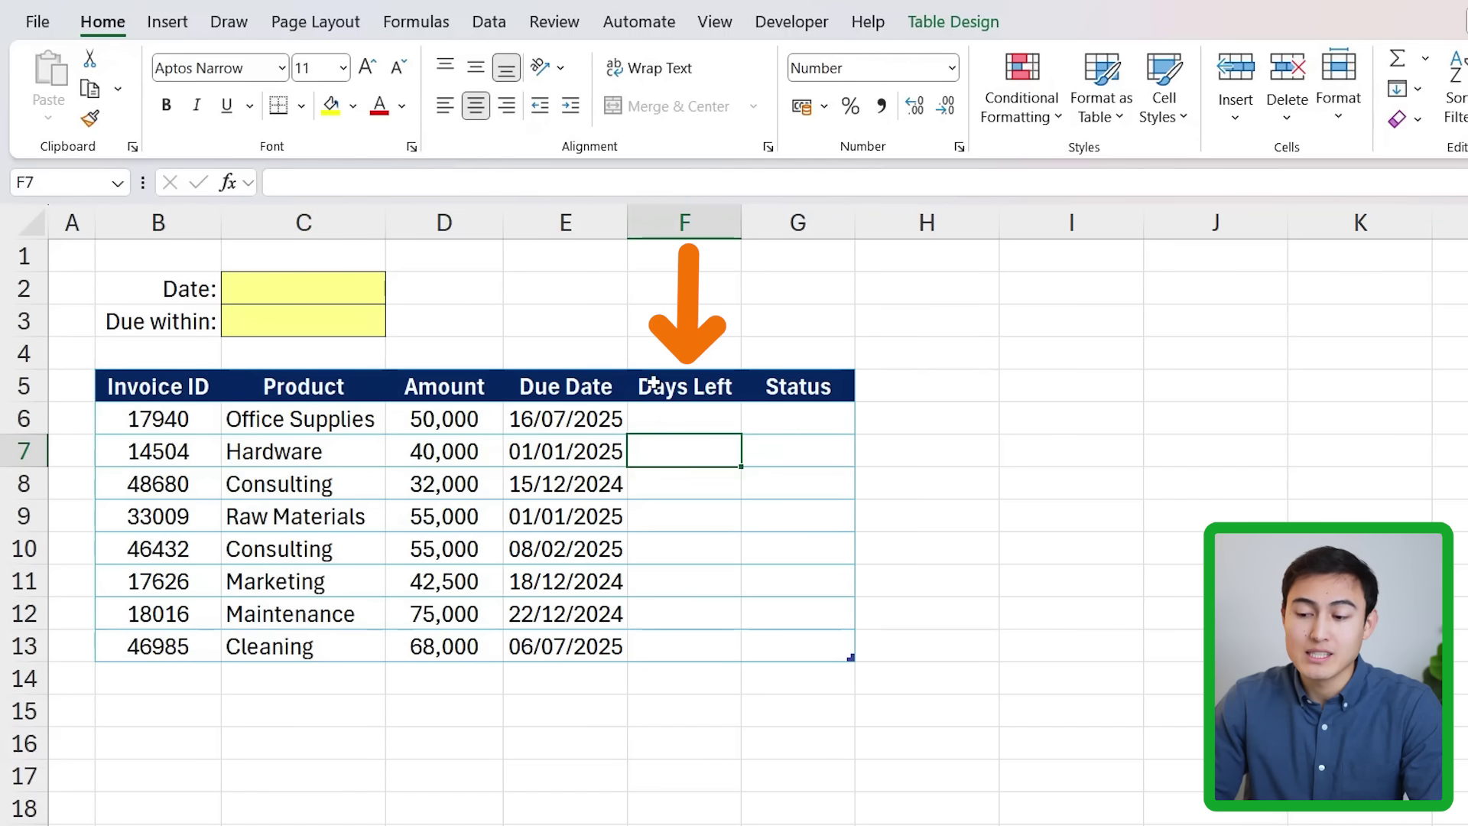
click(801, 442)
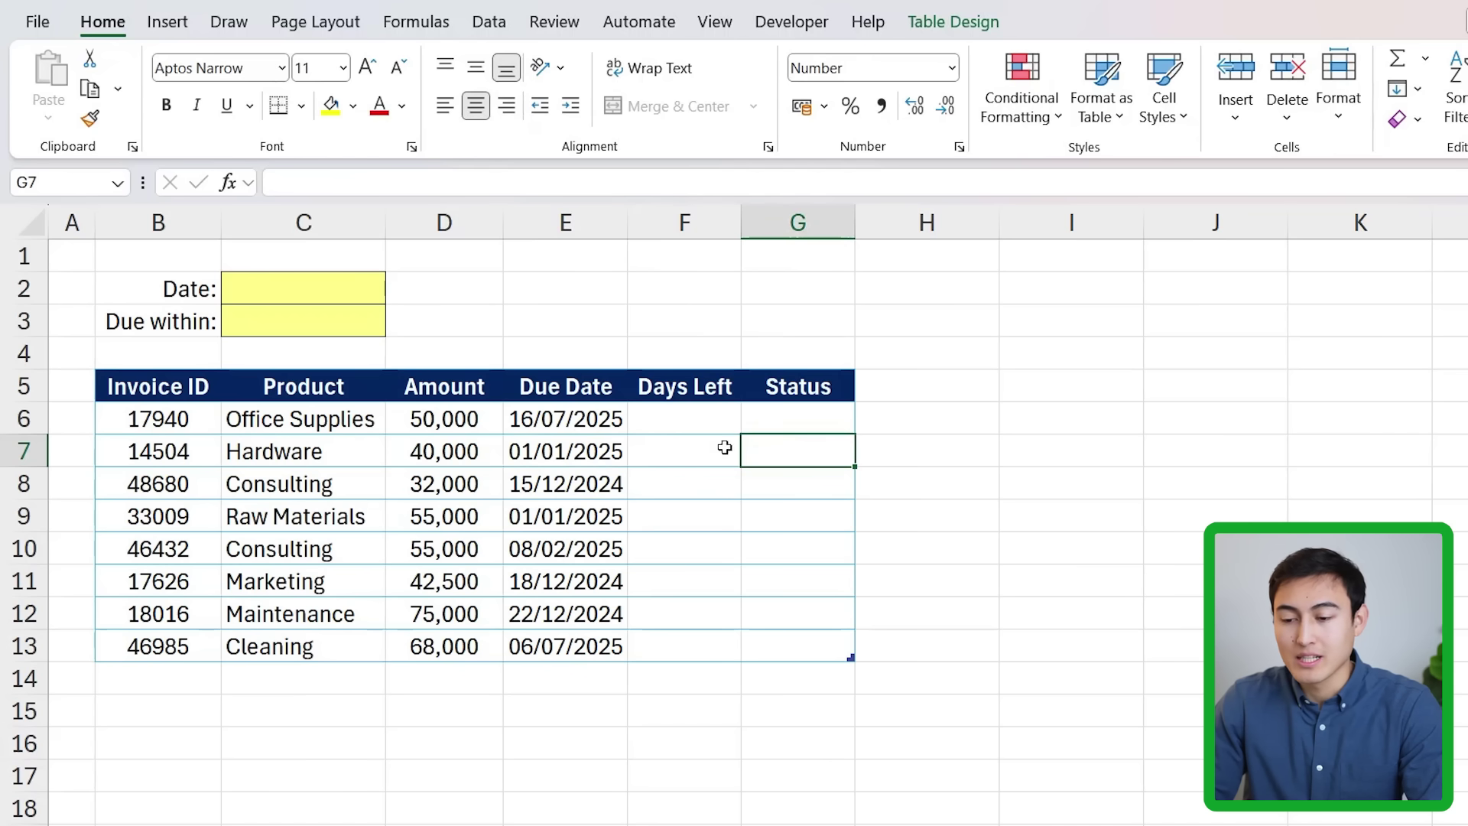
- Enter =TODAY() in the Date cell C2 so it shows 21/12/2024
click(232, 289)
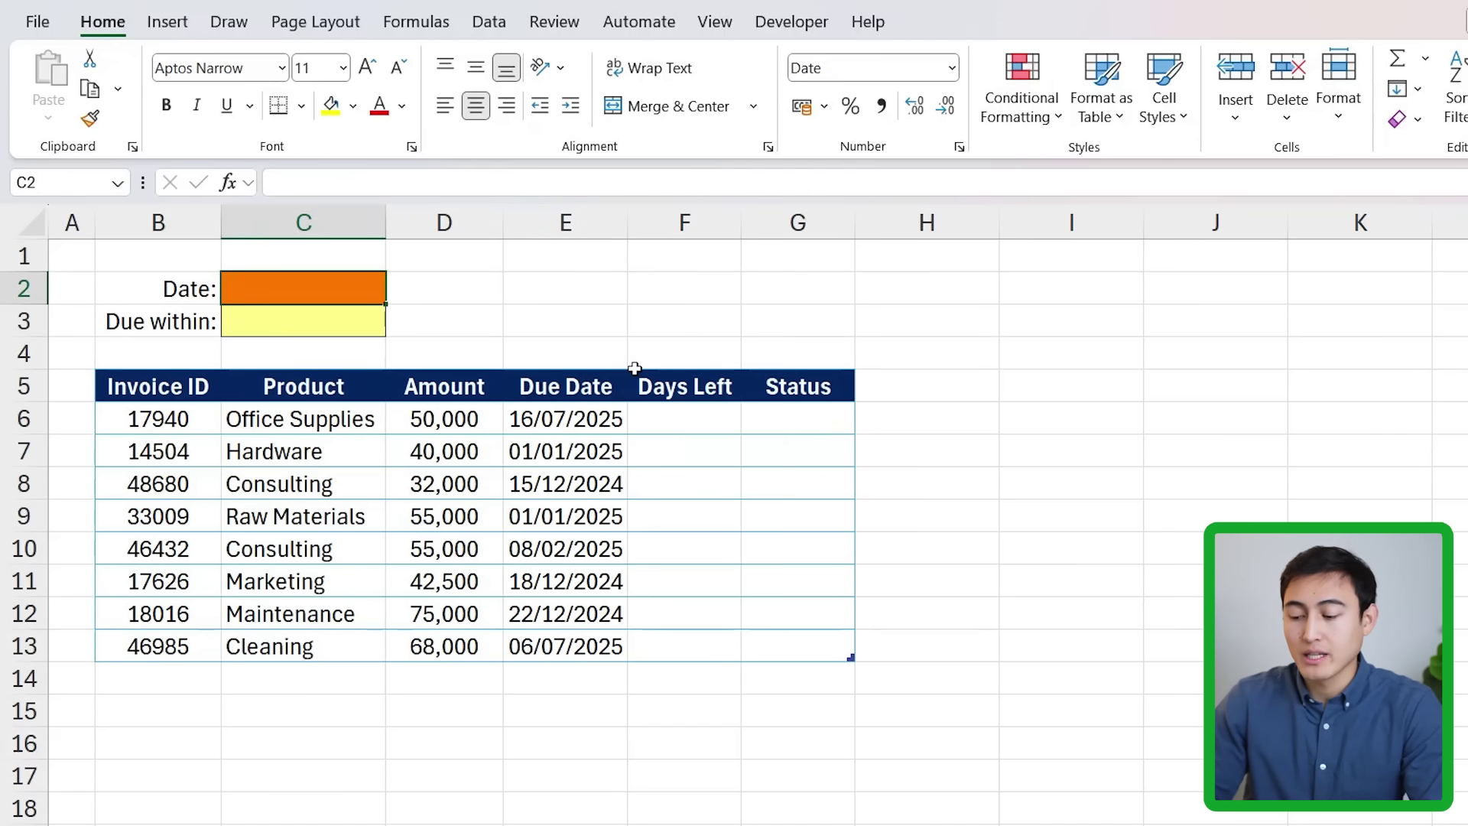
text(=toda)
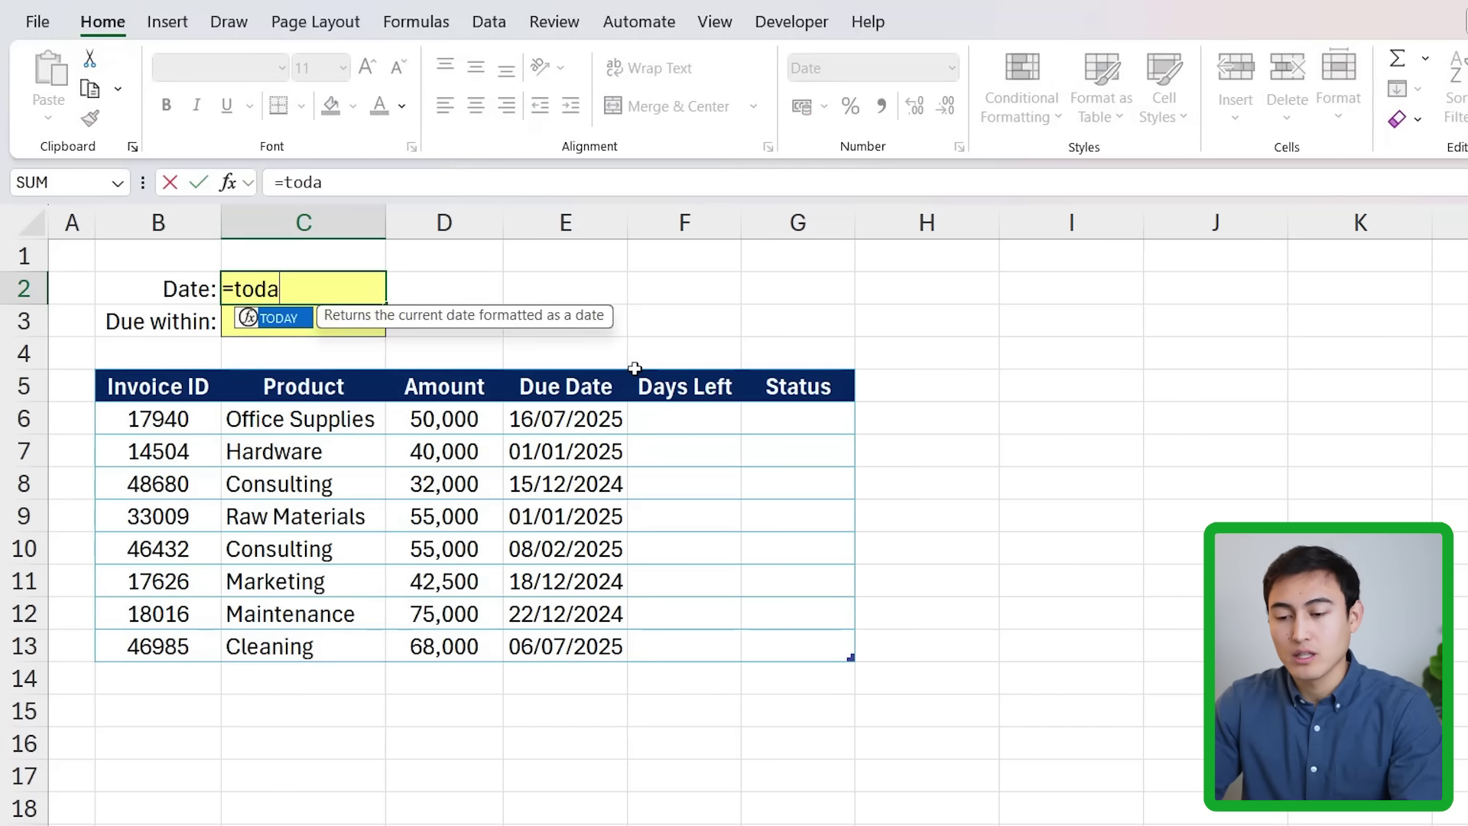
text(y)
key(Tab)
text())
key(Return)
key(Up)
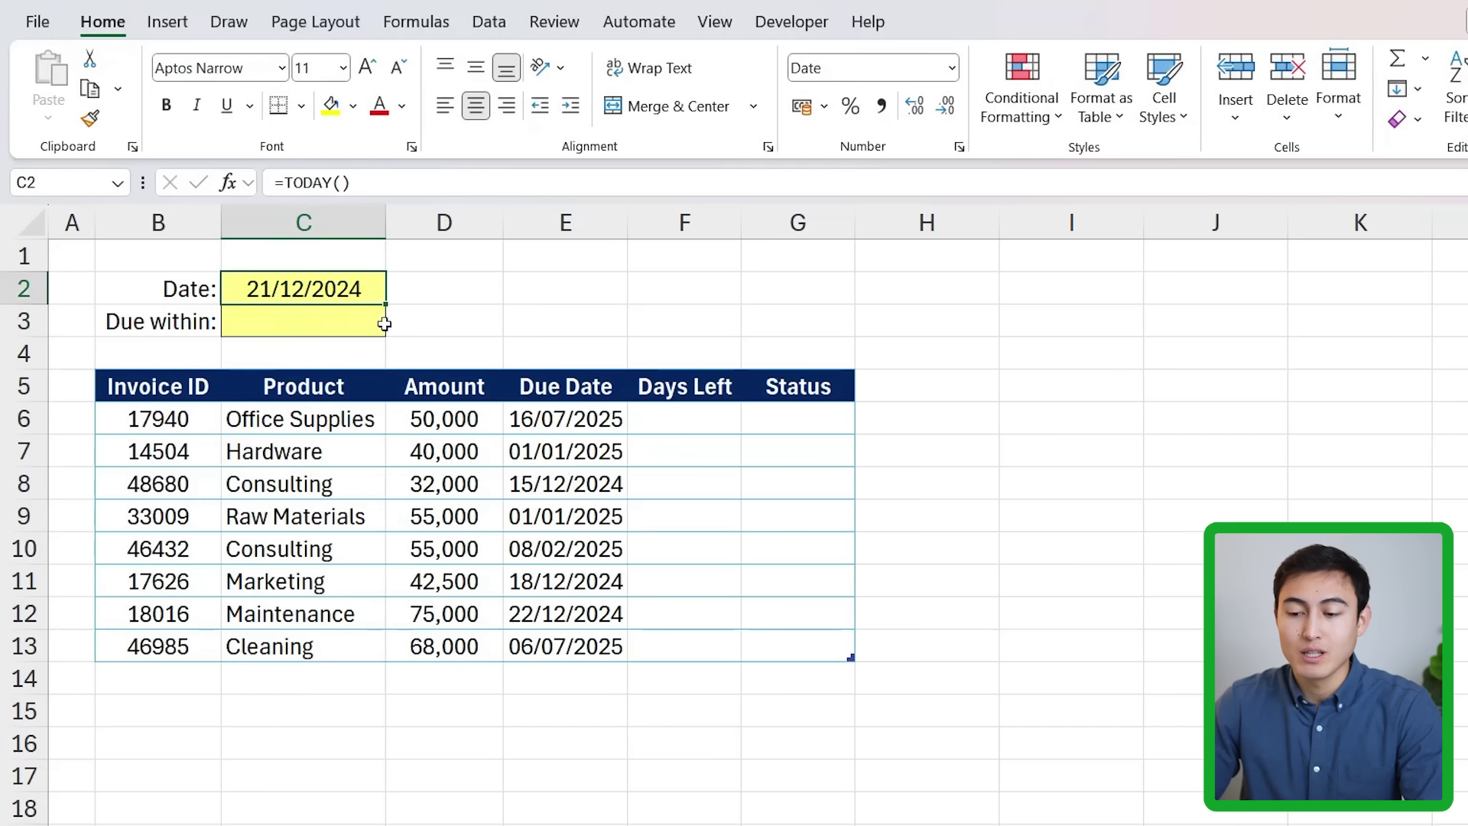
- Enter =E6-$C$2 in the first Days Left cell, filling the column with 207, 11, -6 and so on
click(690, 426)
text(=)
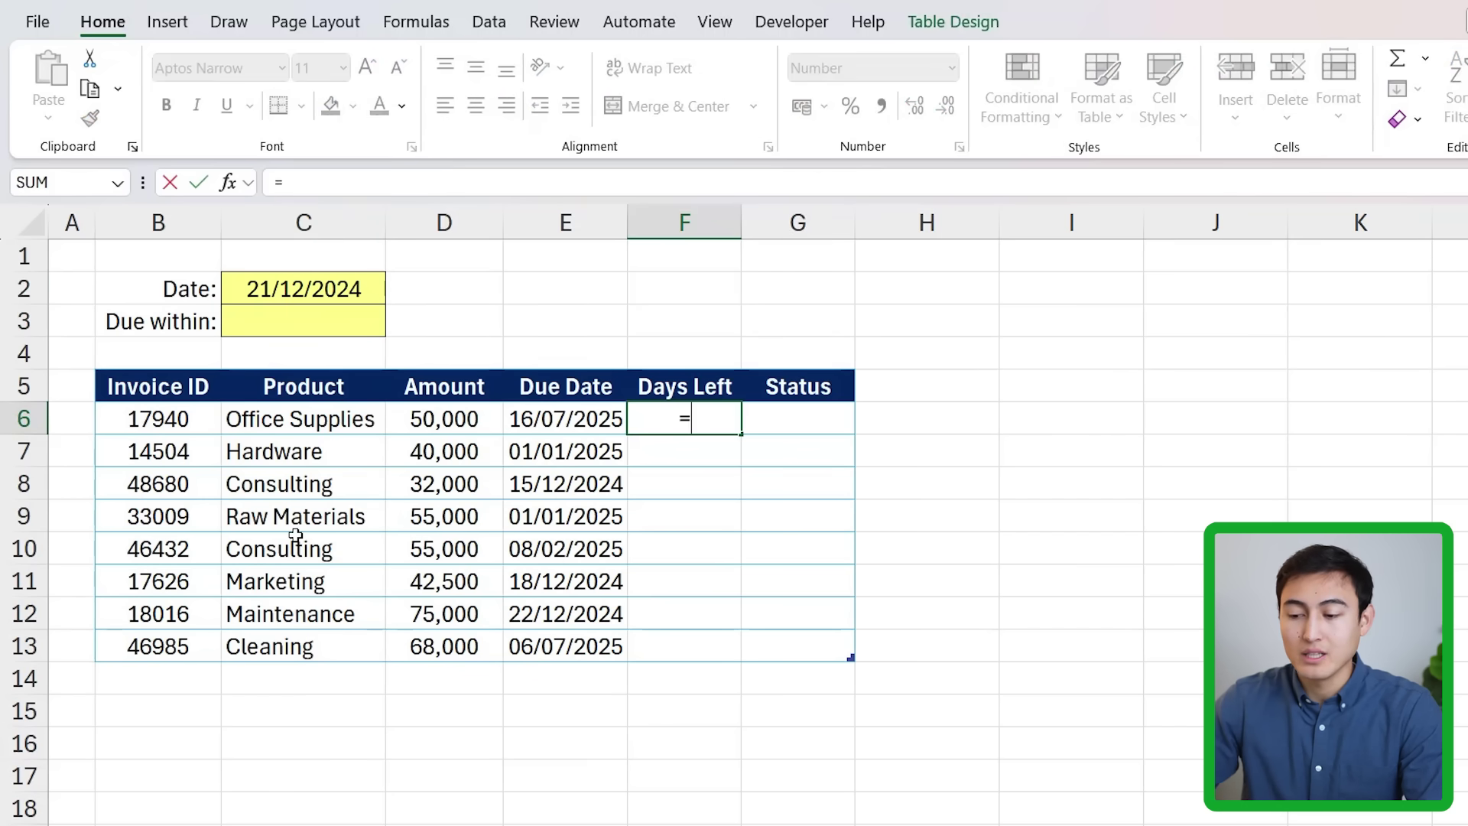
key(Left)
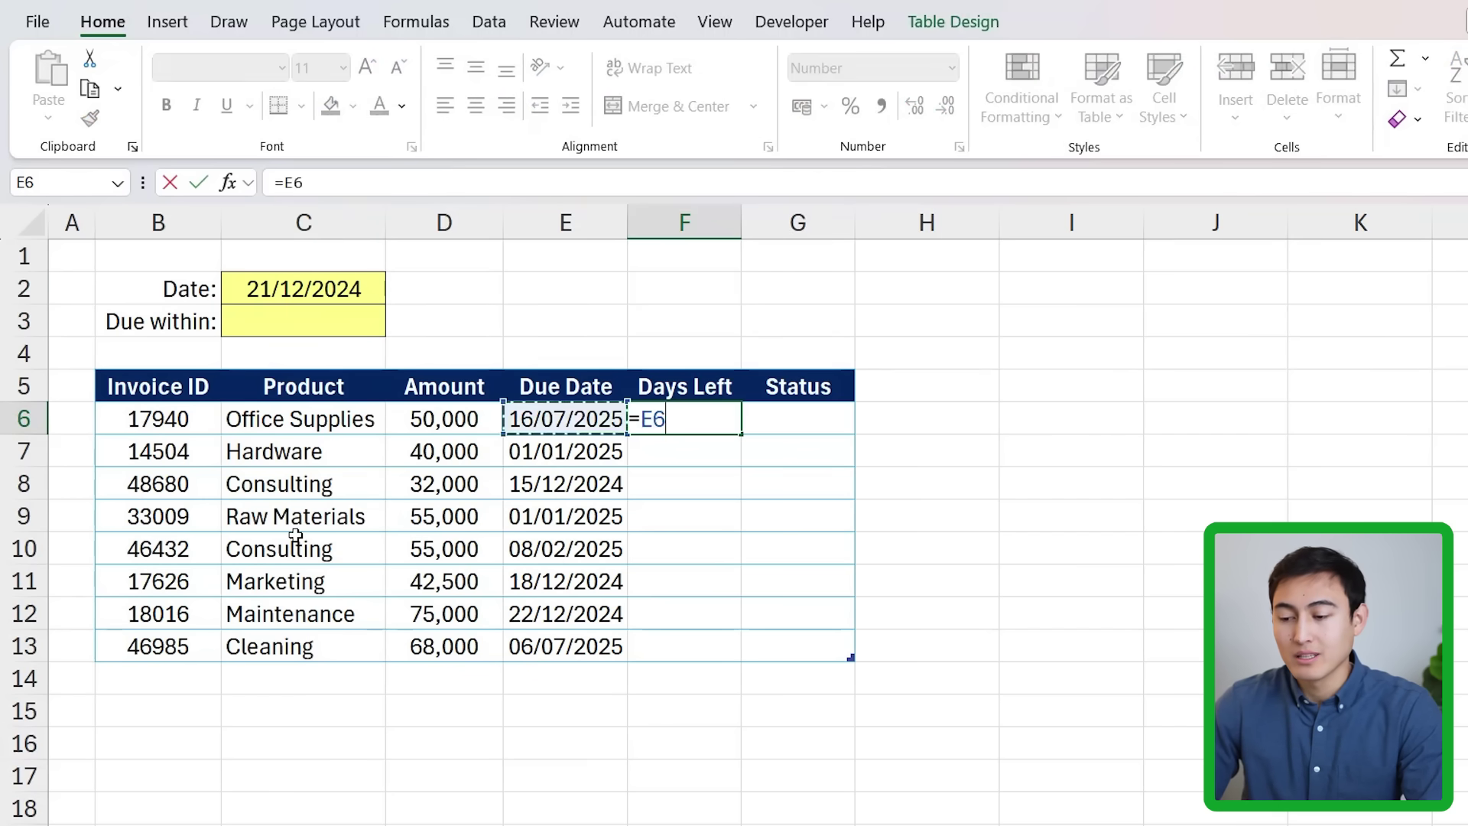
text(-)
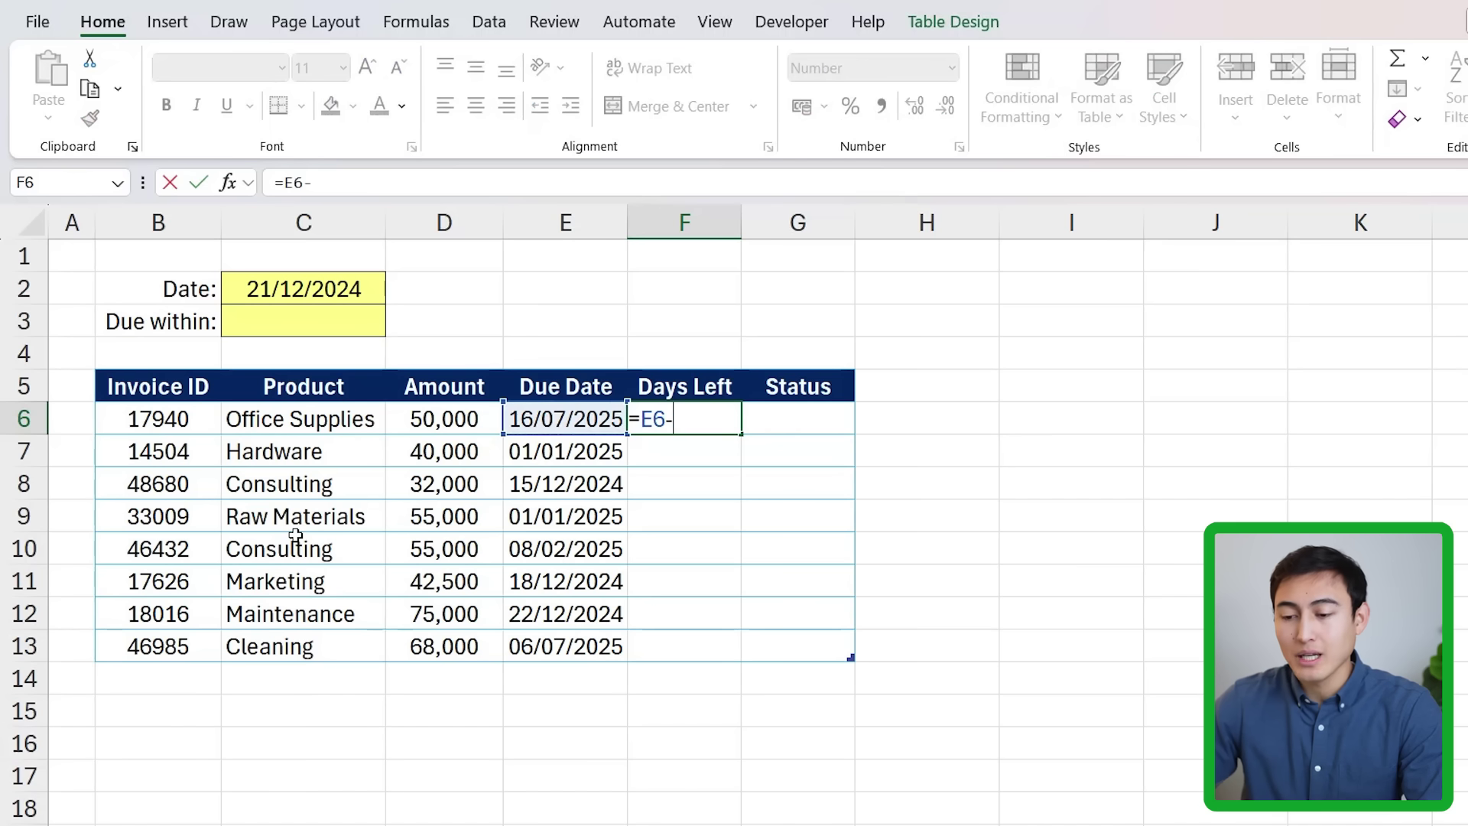
click(304, 295)
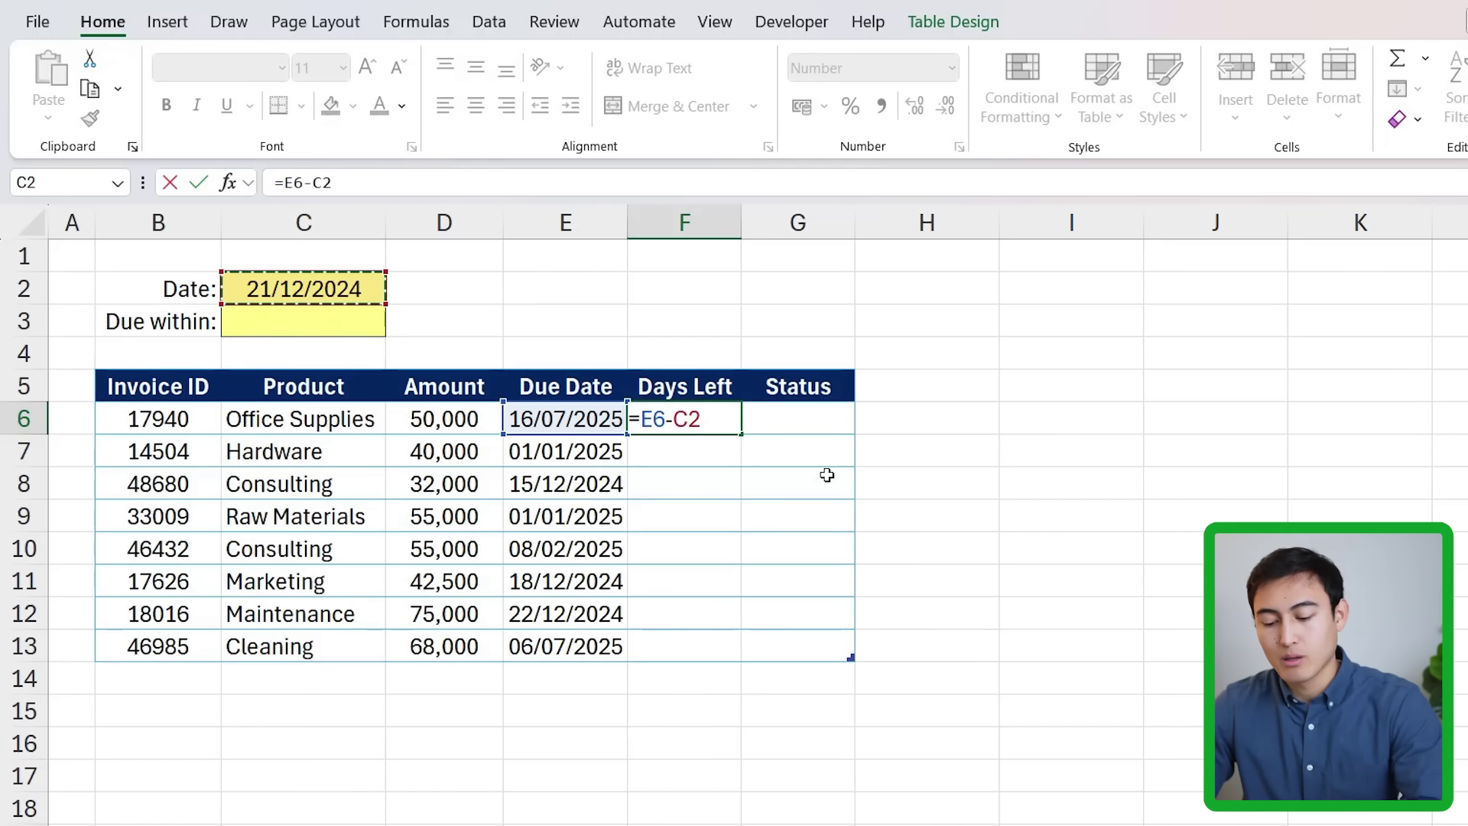
key(F4)
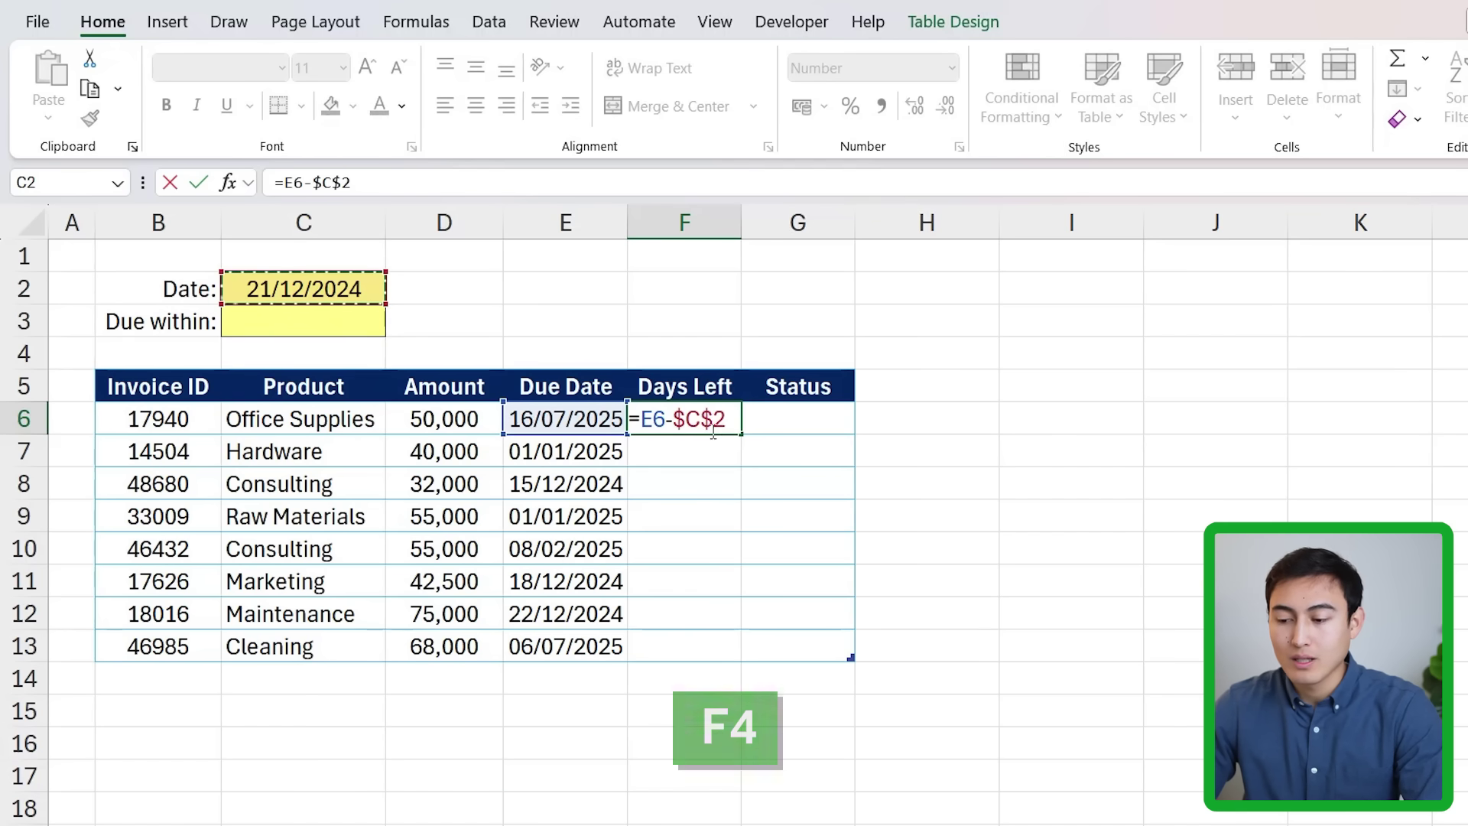
key(Return)
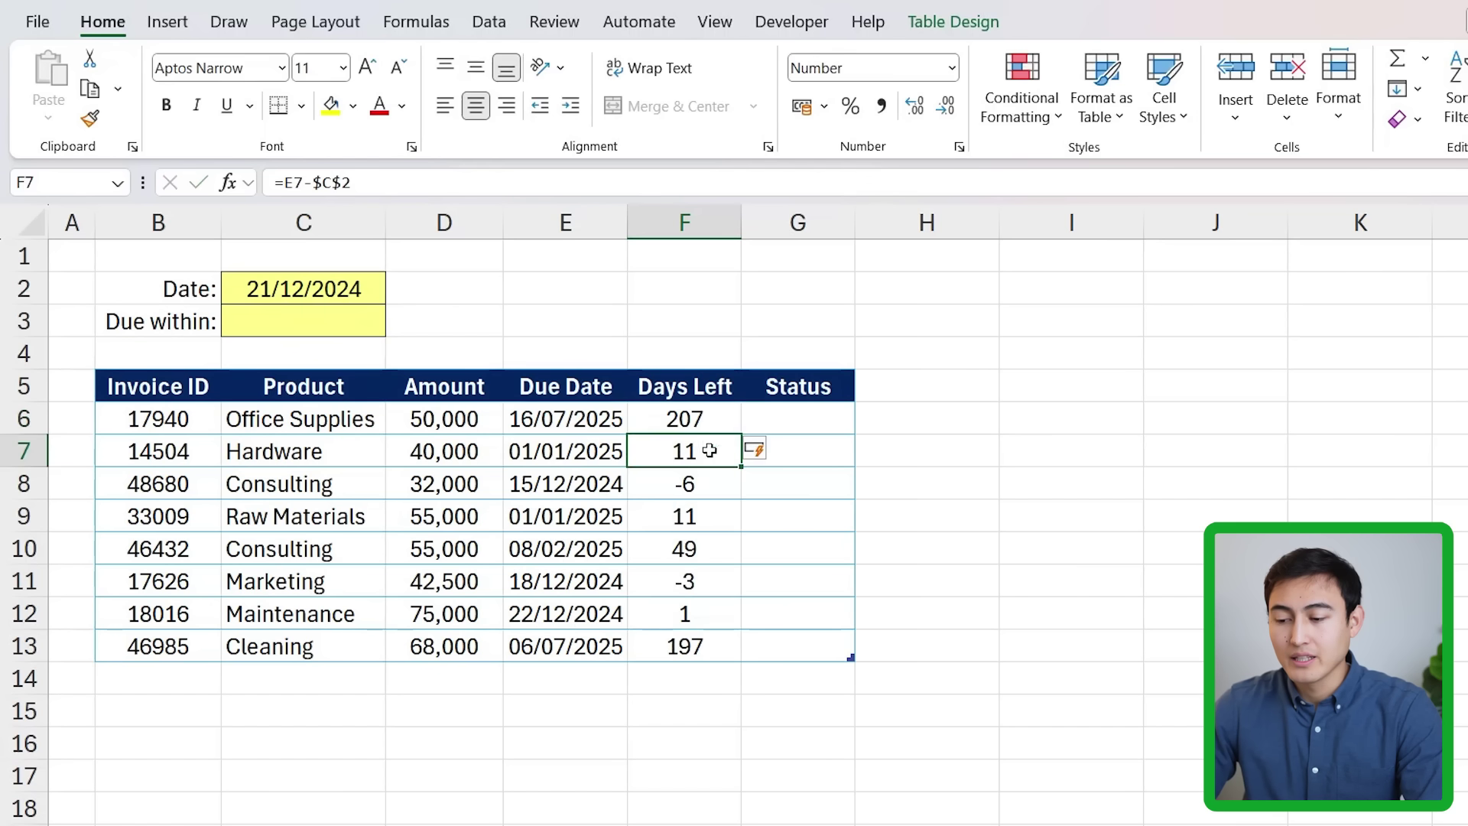
key(Down)
key(Down)
key(Down)
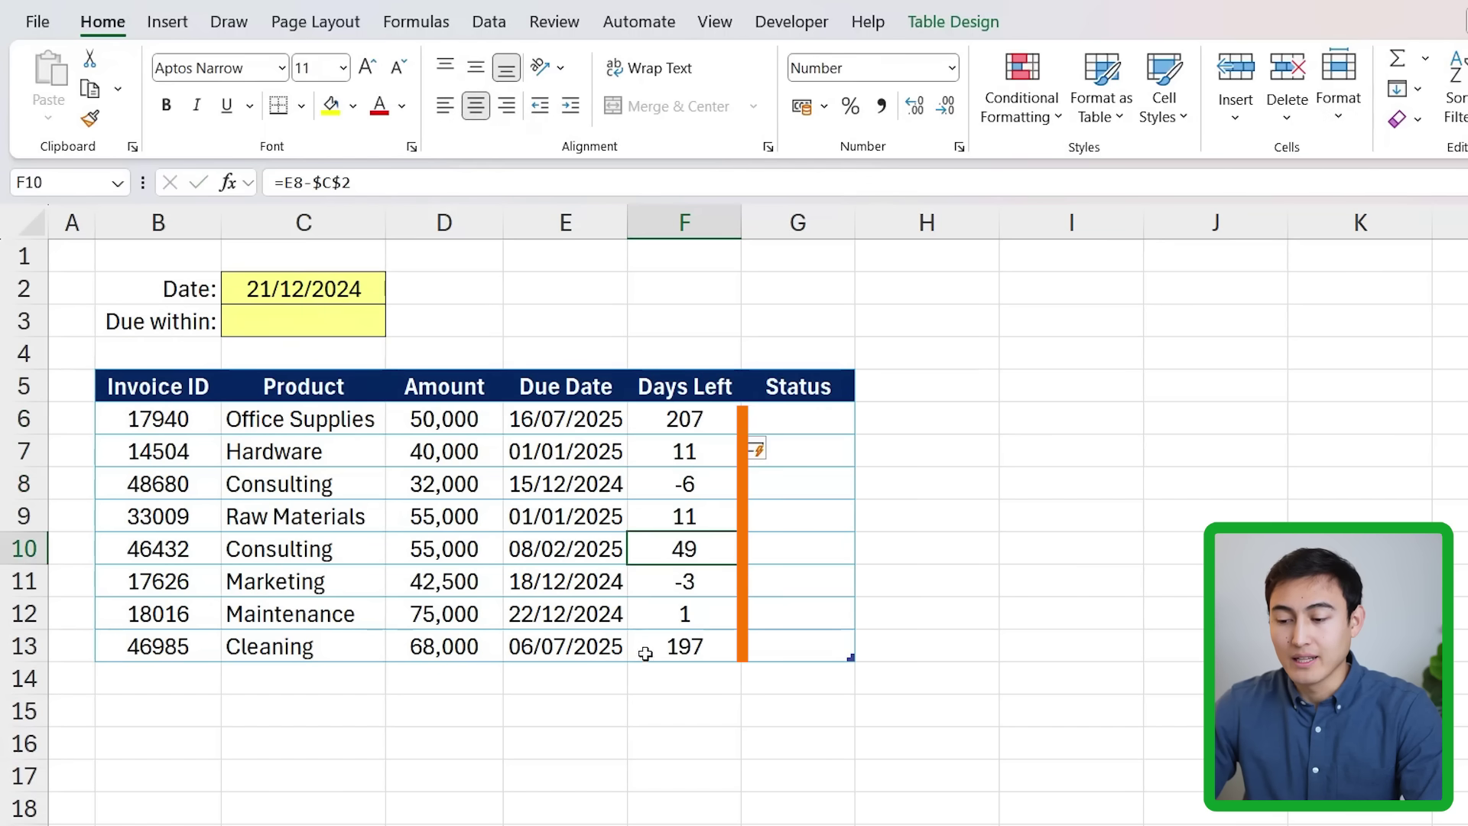
click(798, 418)
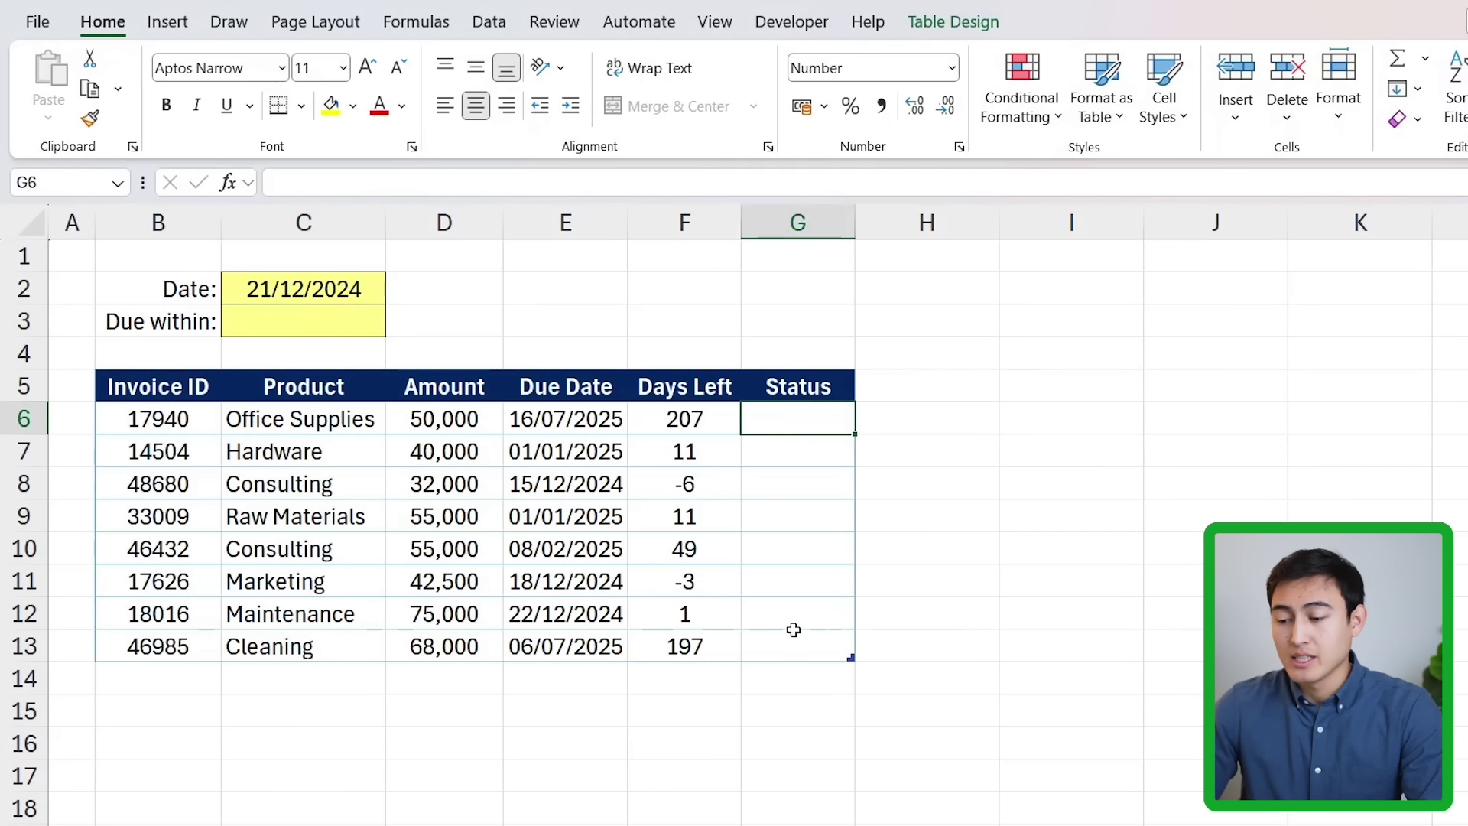
- Set the Due within cell C3 to 7
click(256, 317)
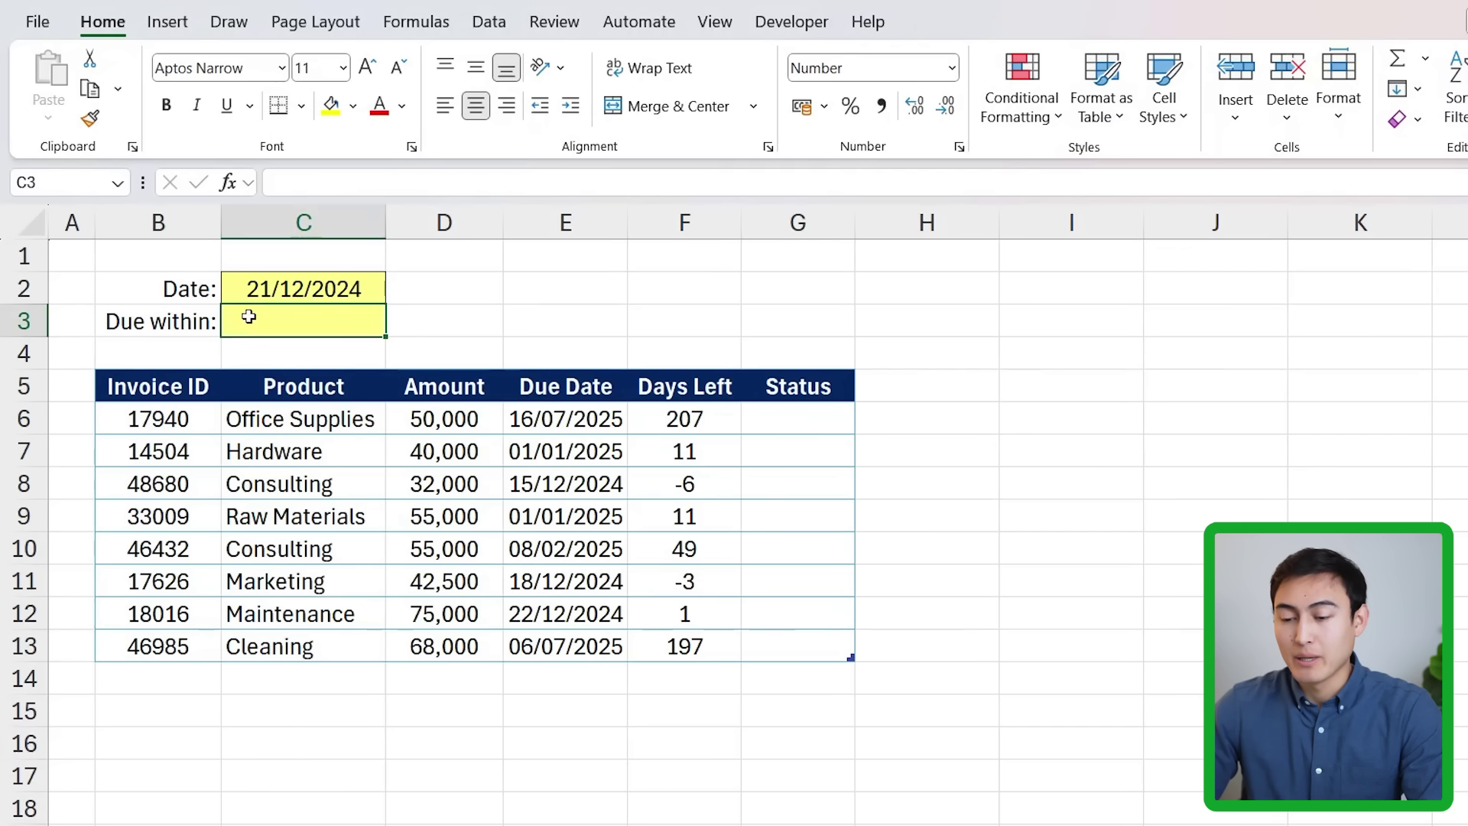
text(7)
key(Return)
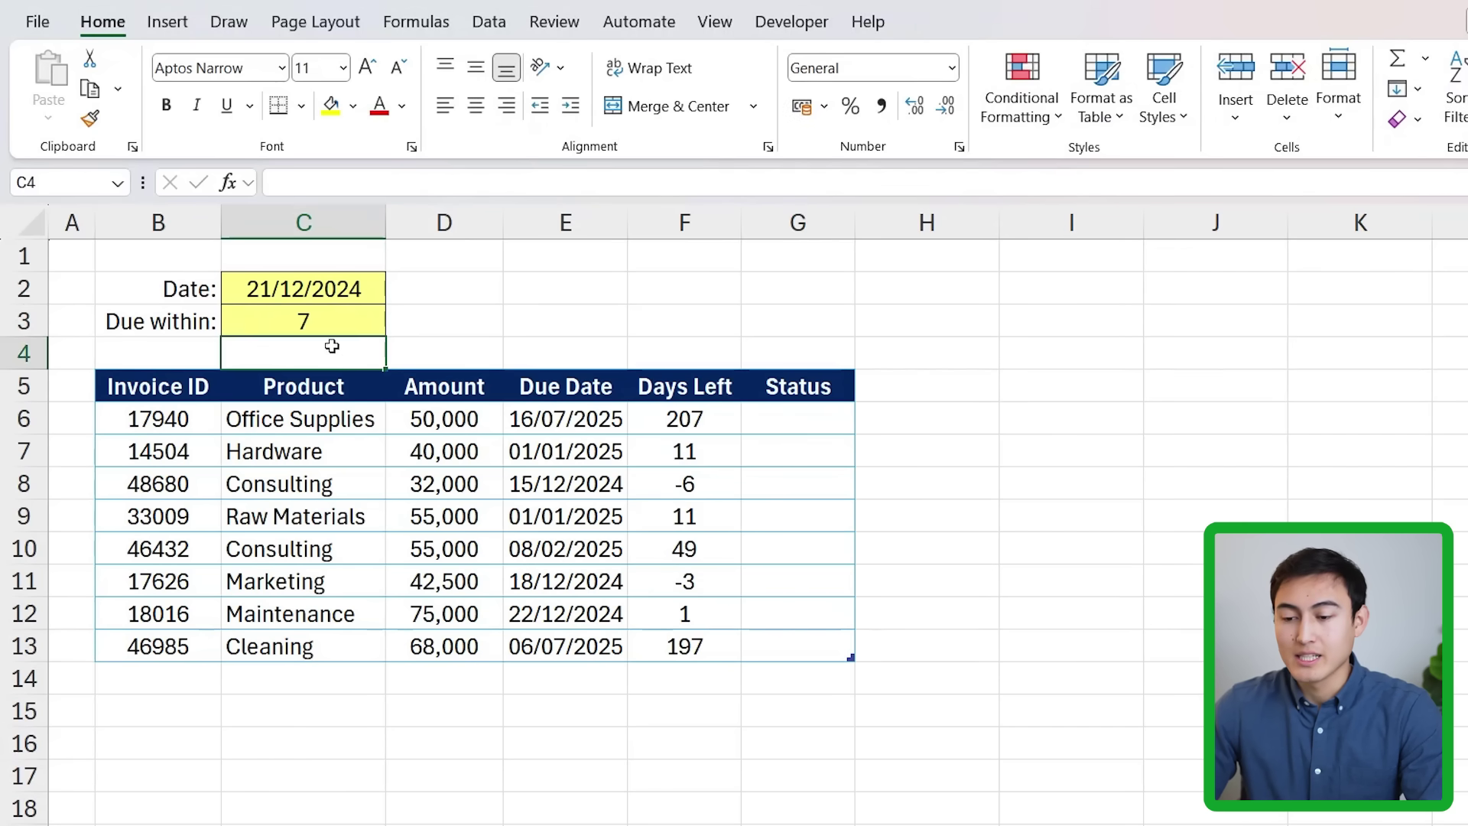
click(269, 333)
- Start an IFS formula in G6 returning "On Time" when F6>C3
click(775, 413)
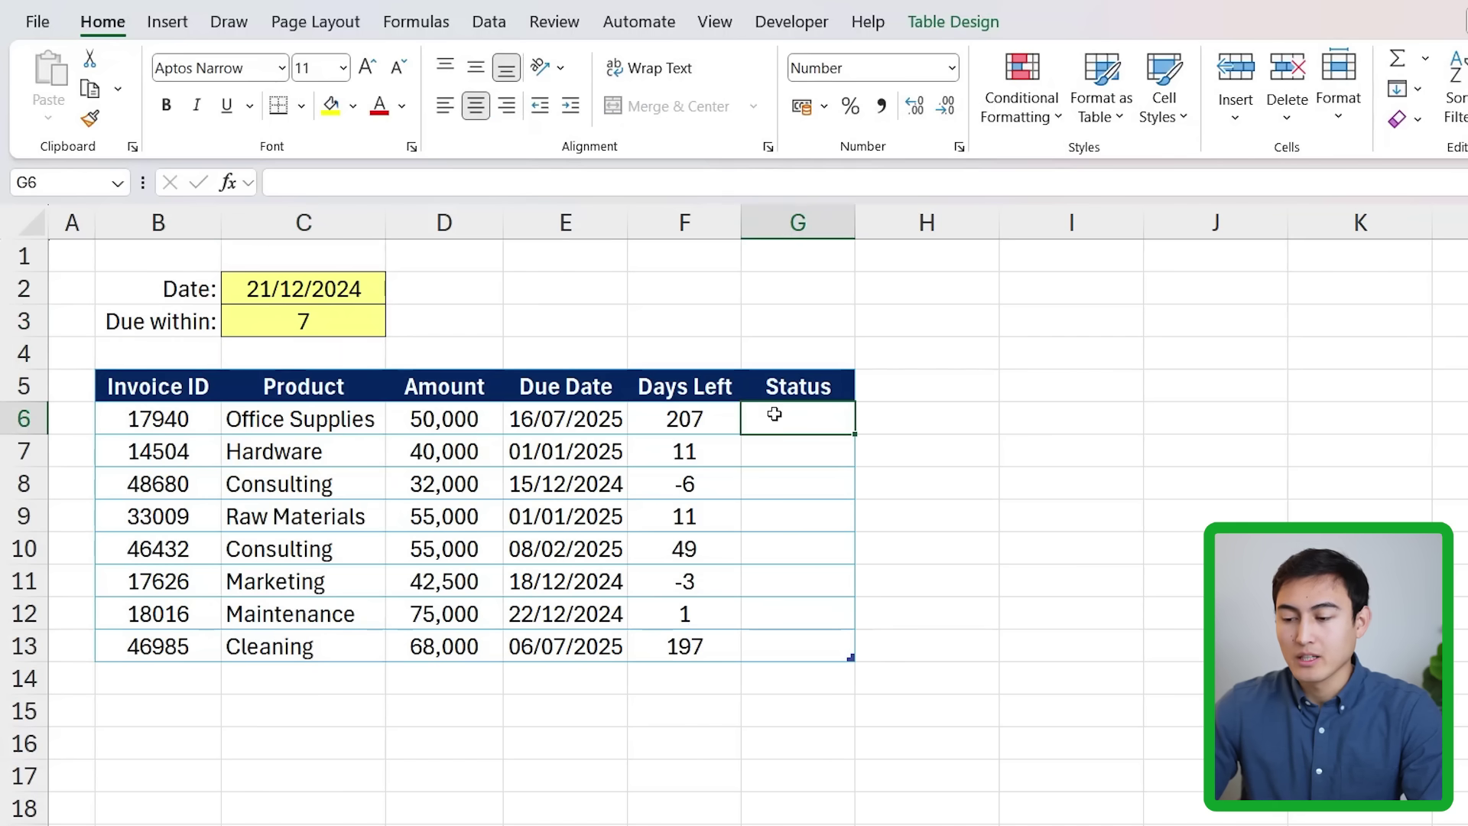
text(=ifs)
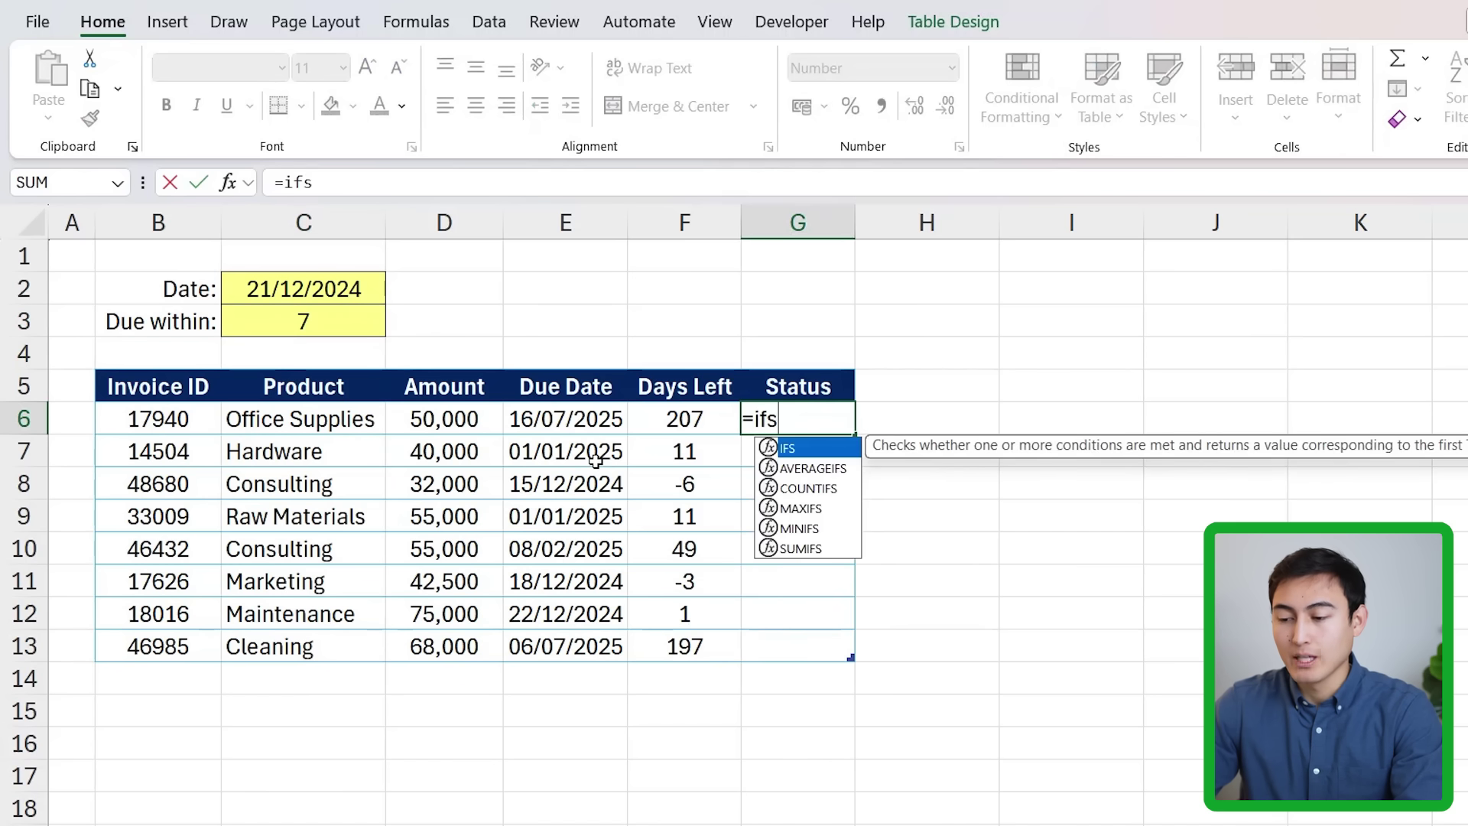
key(Tab)
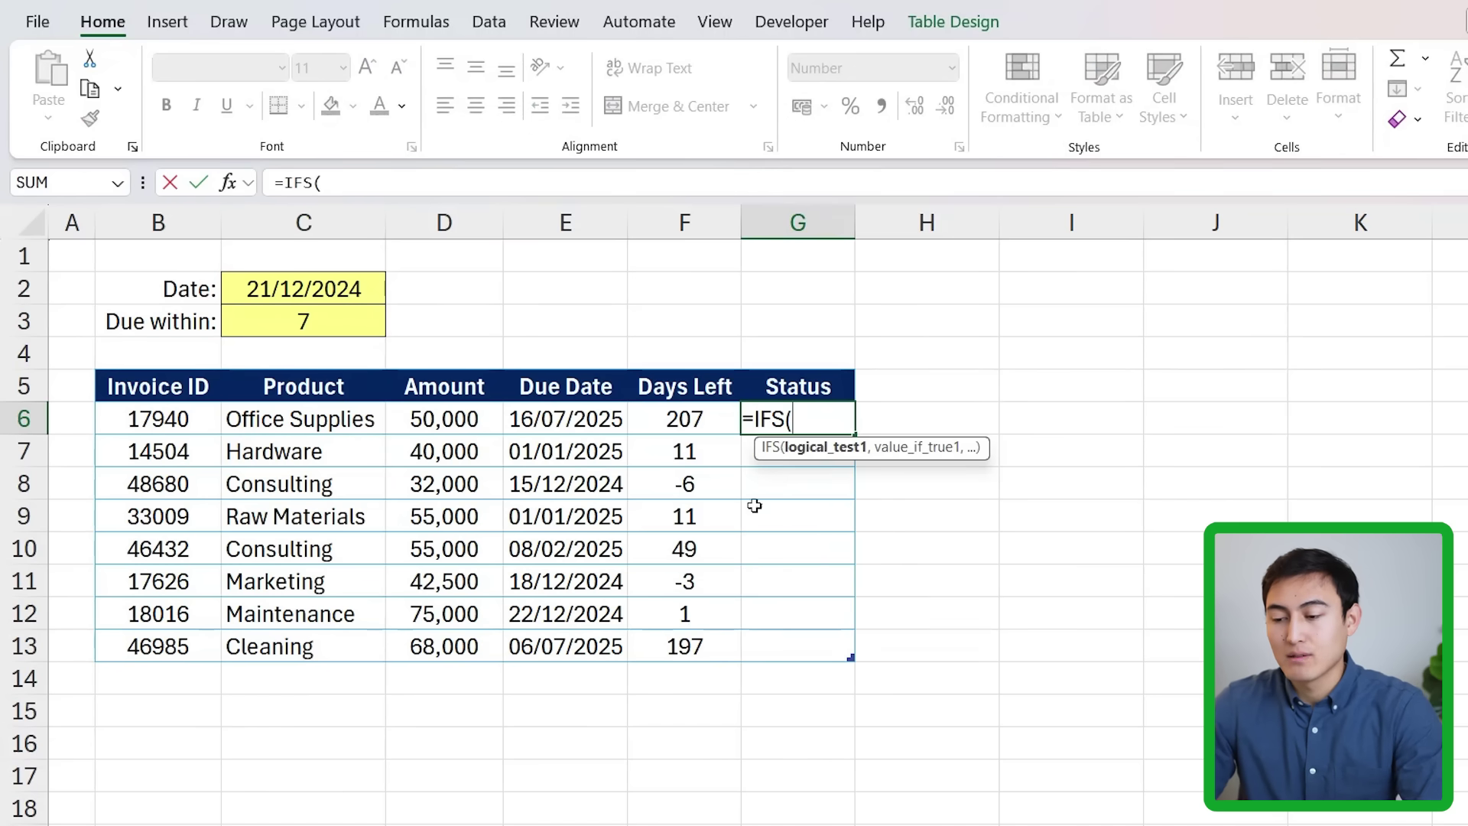
click(673, 416)
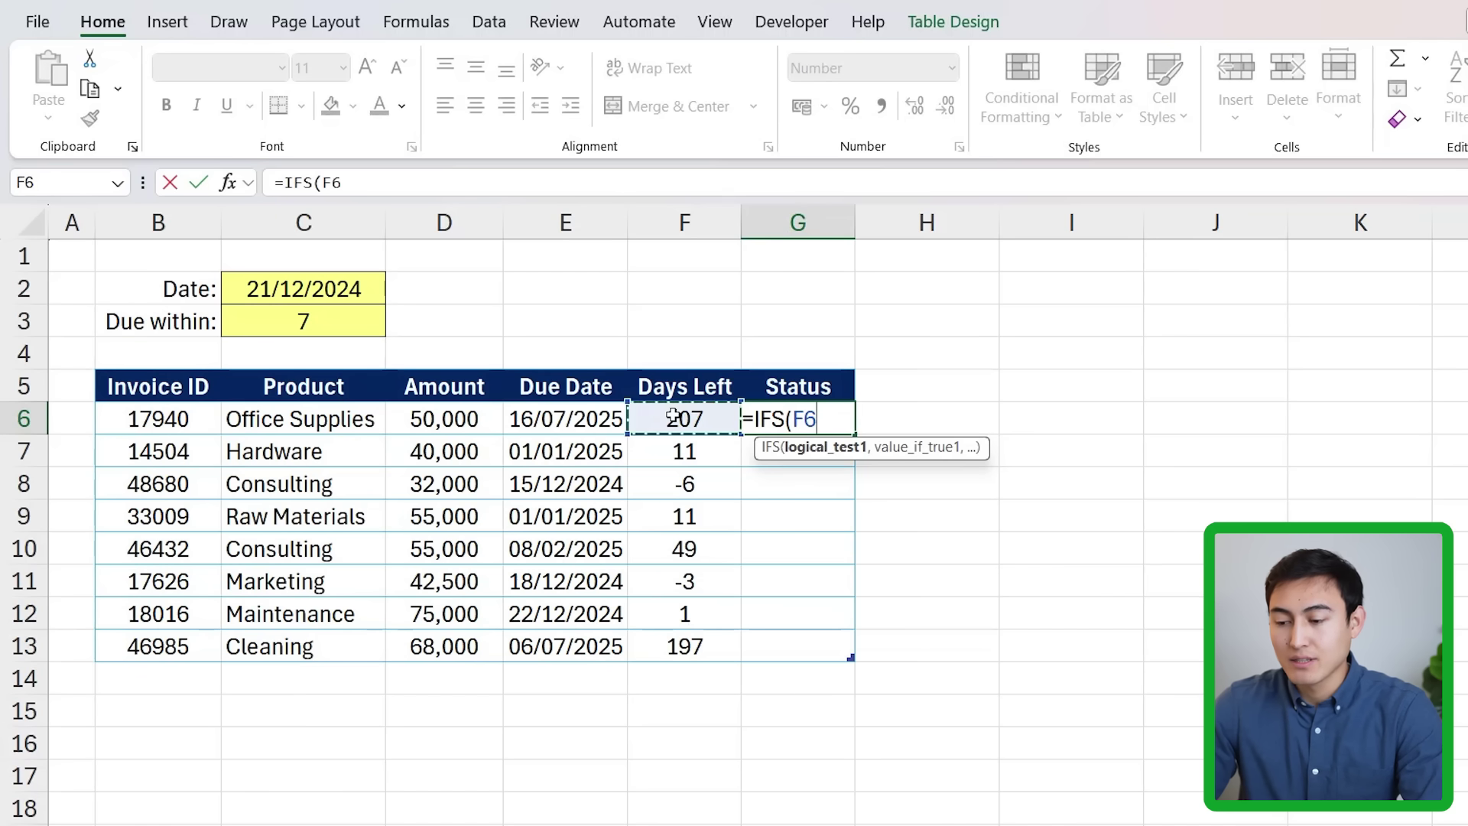
text(>)
click(272, 324)
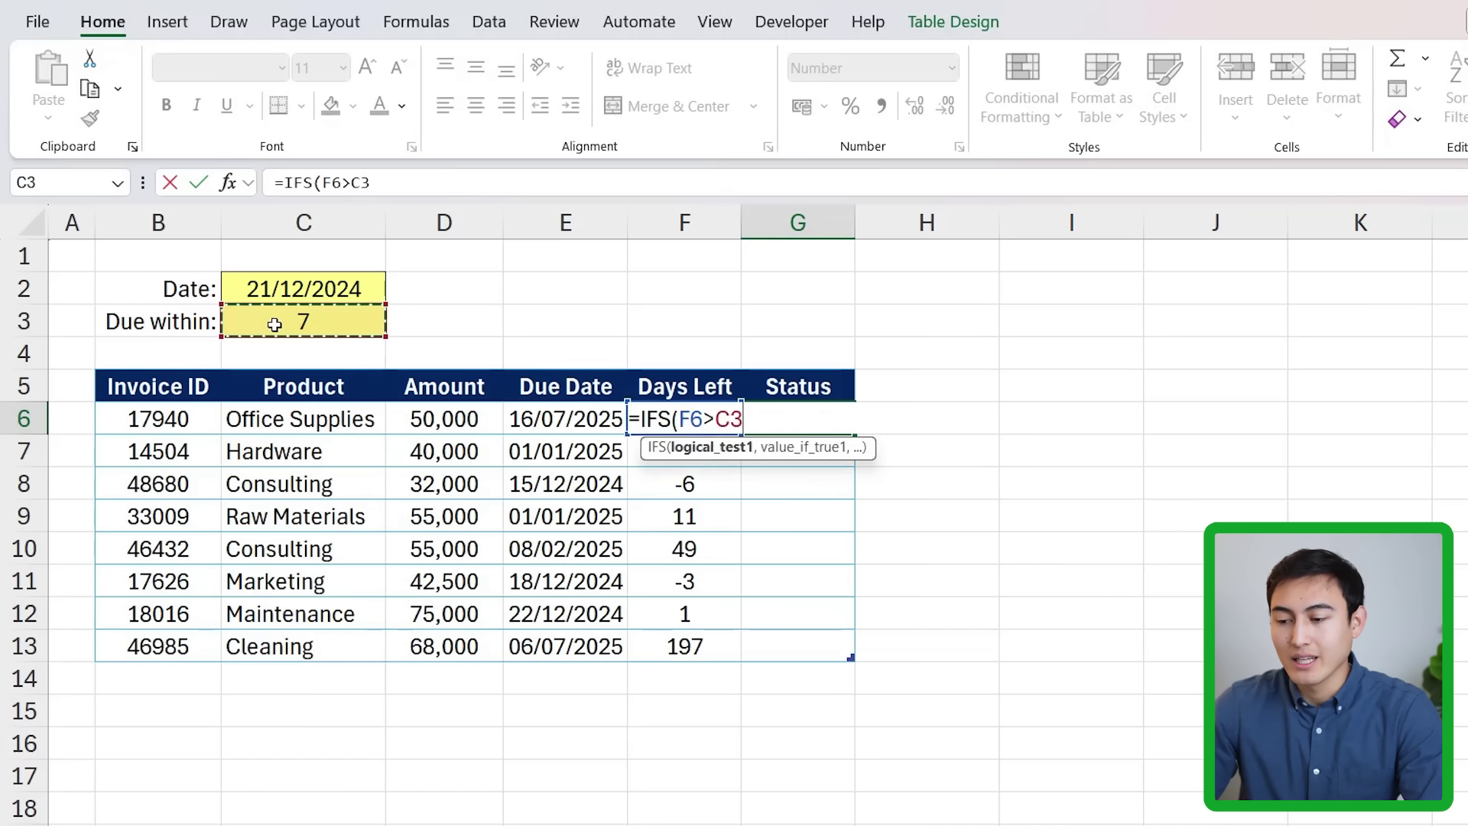
text(,")
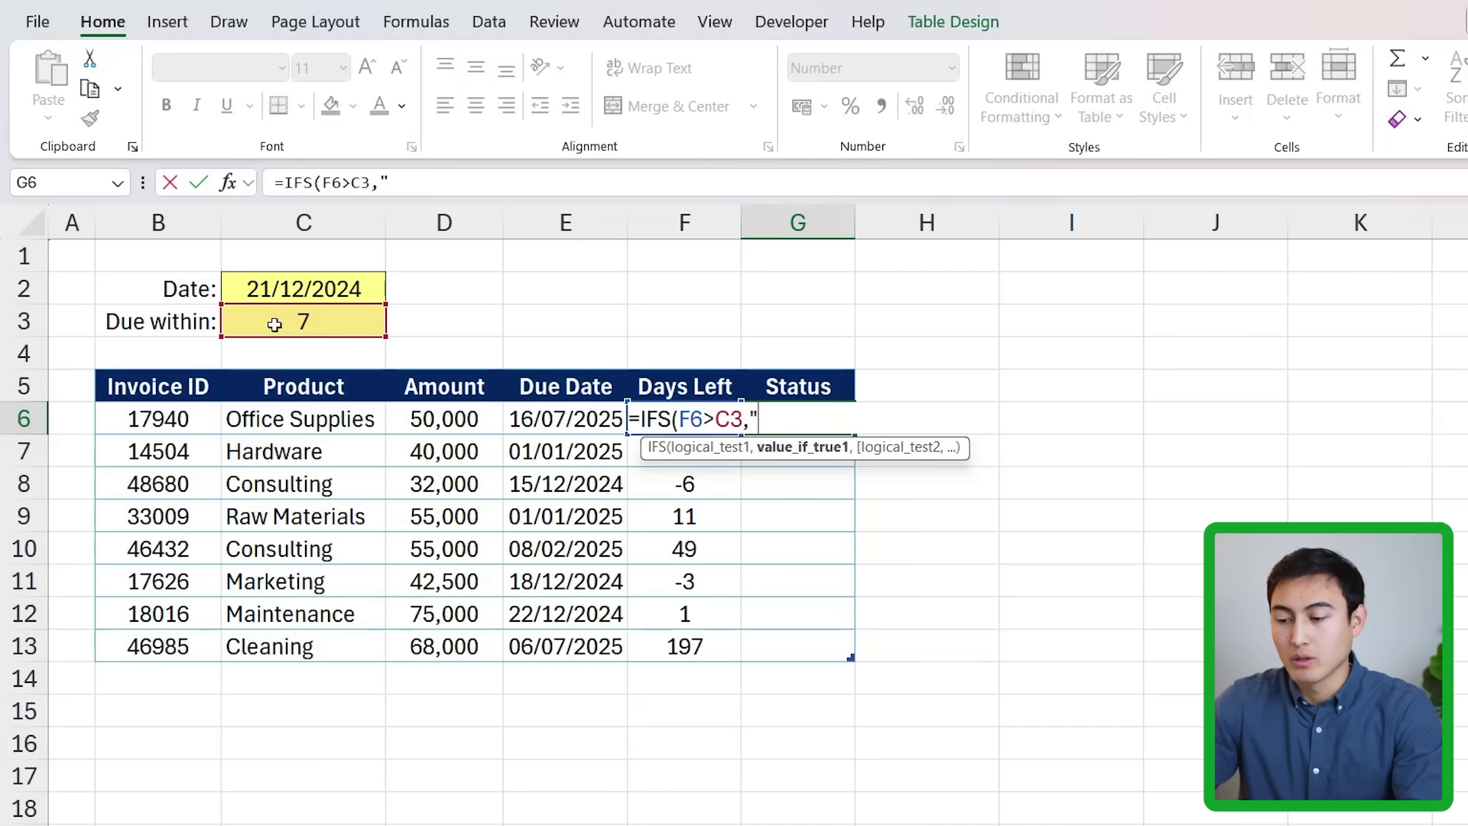
text(On Time",)
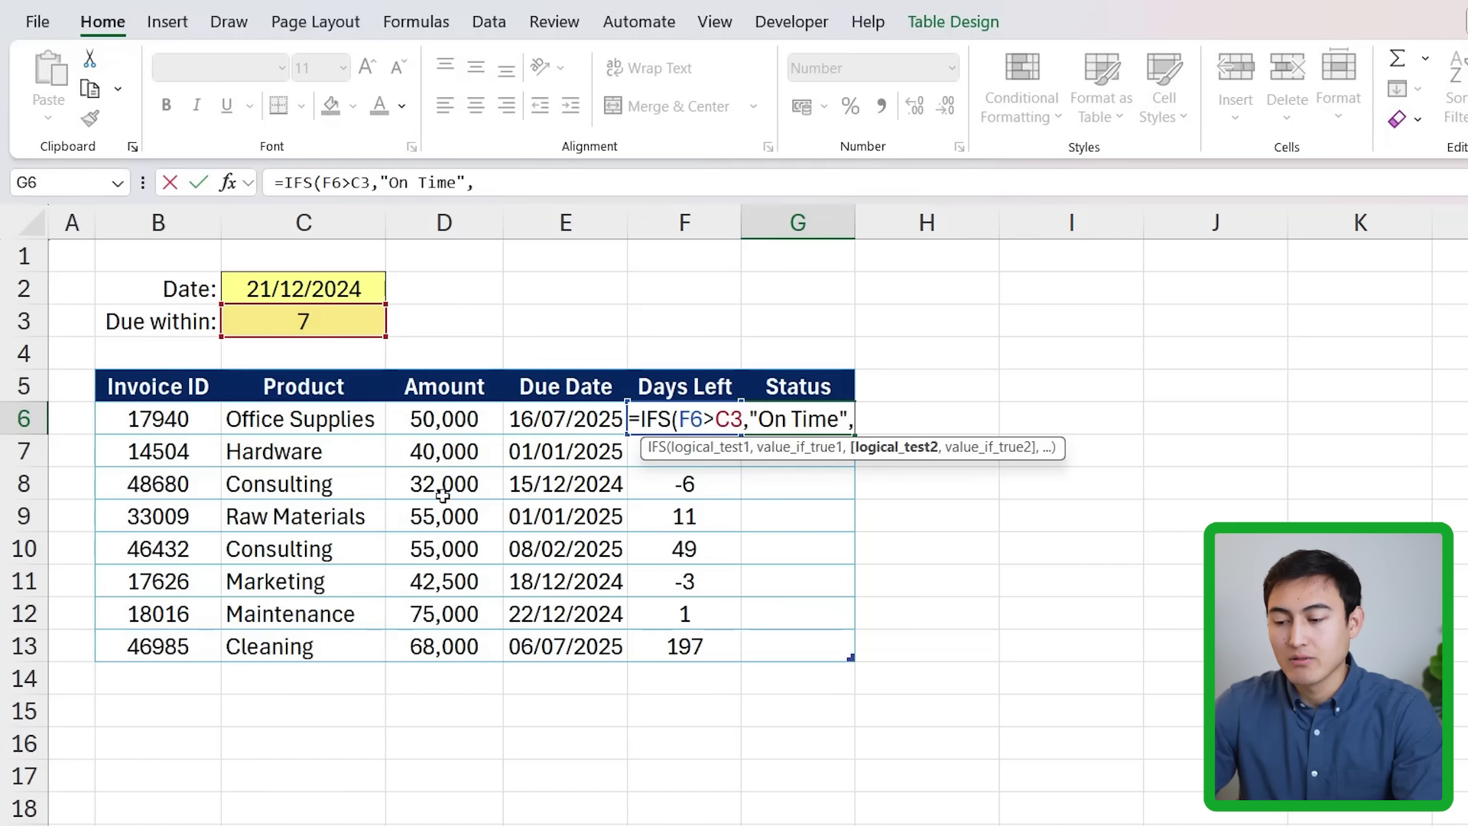
- Add the "Pay Now" (F6>0) and "Past Due" (F6<0) conditions and fill the Status column
click(658, 505)
key(Up)
key(Up)
key(Up)
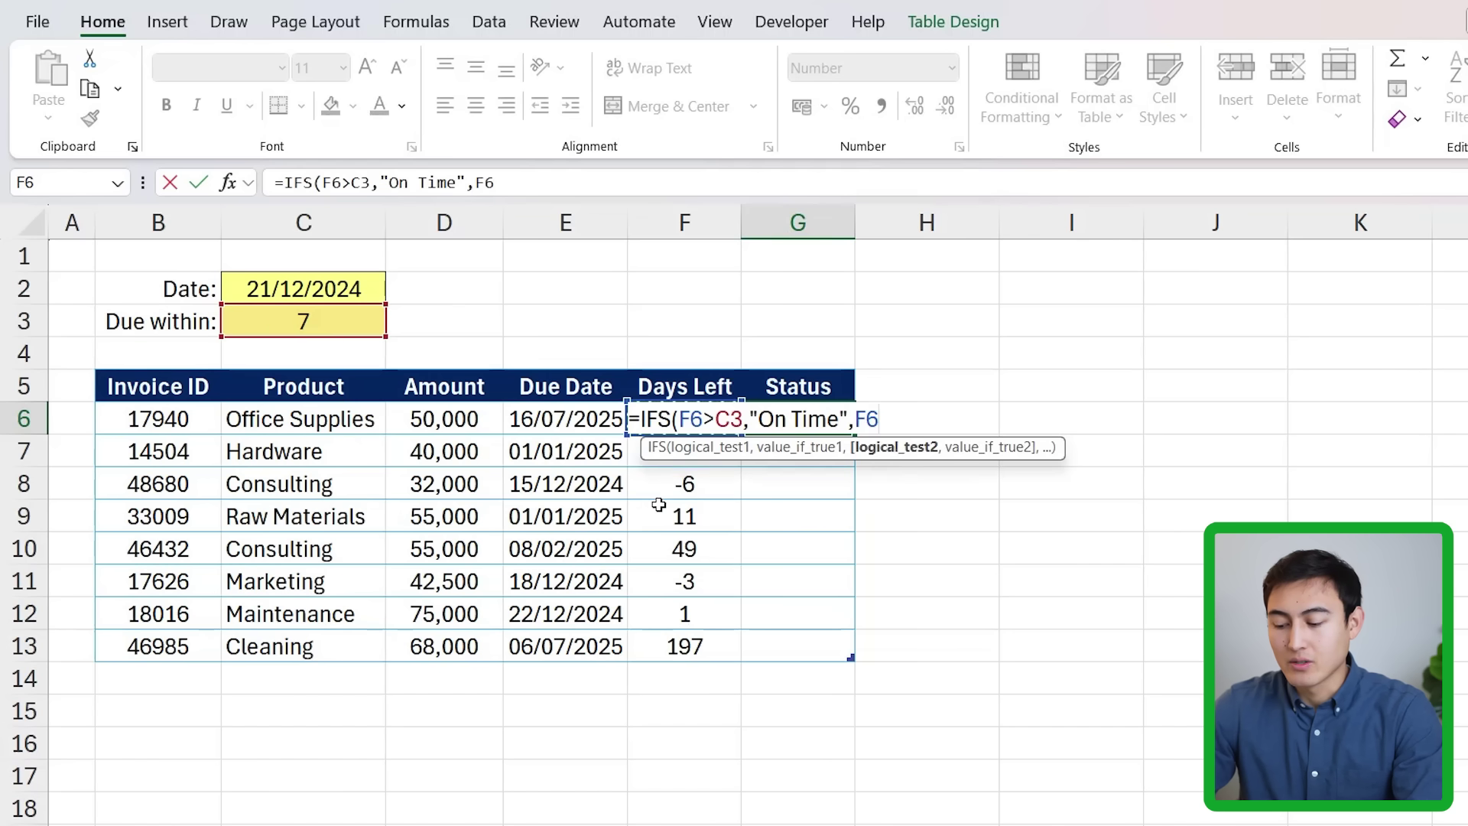
text(>0,)
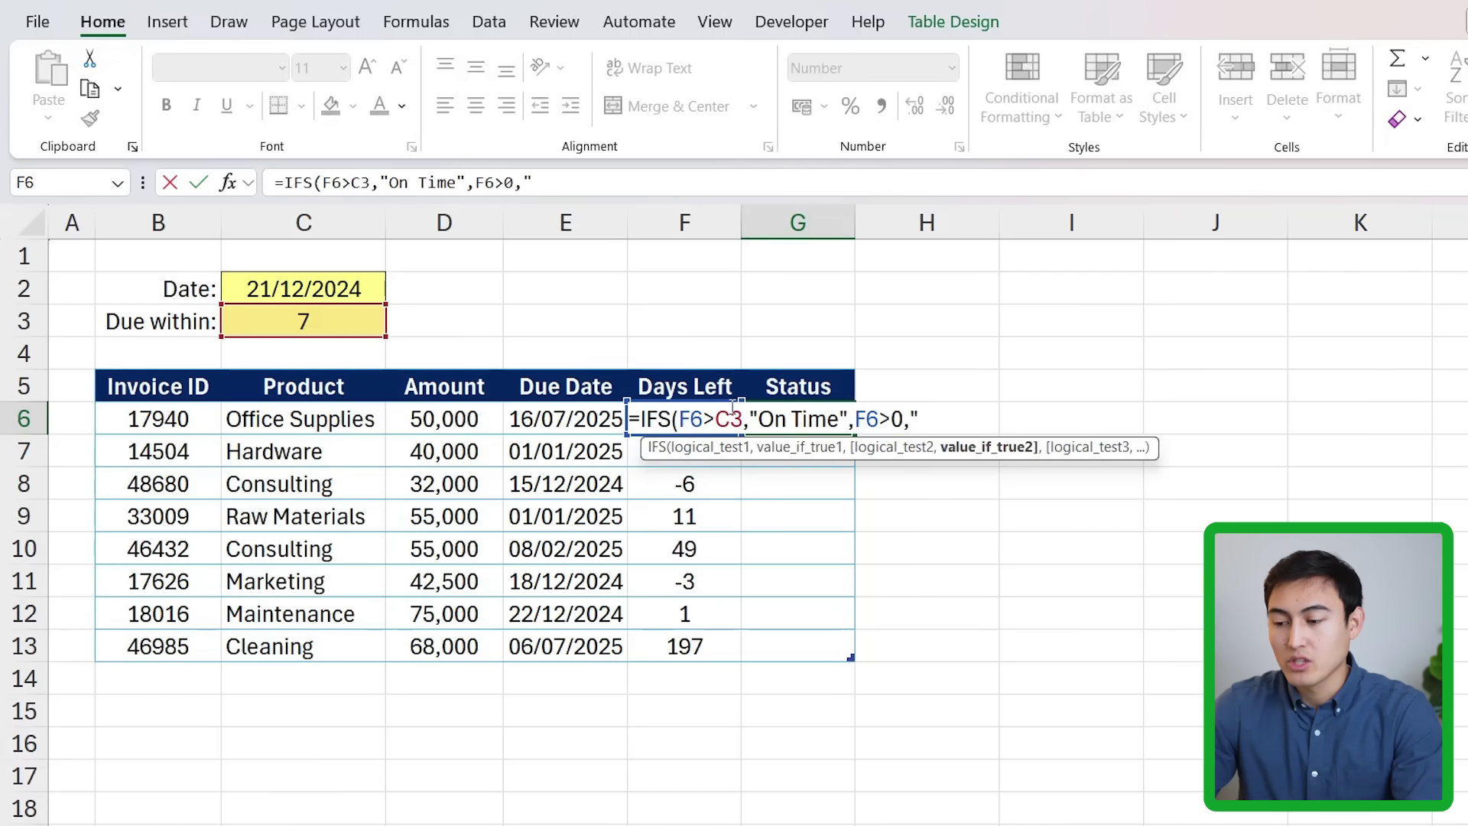
text("Pay Now",)
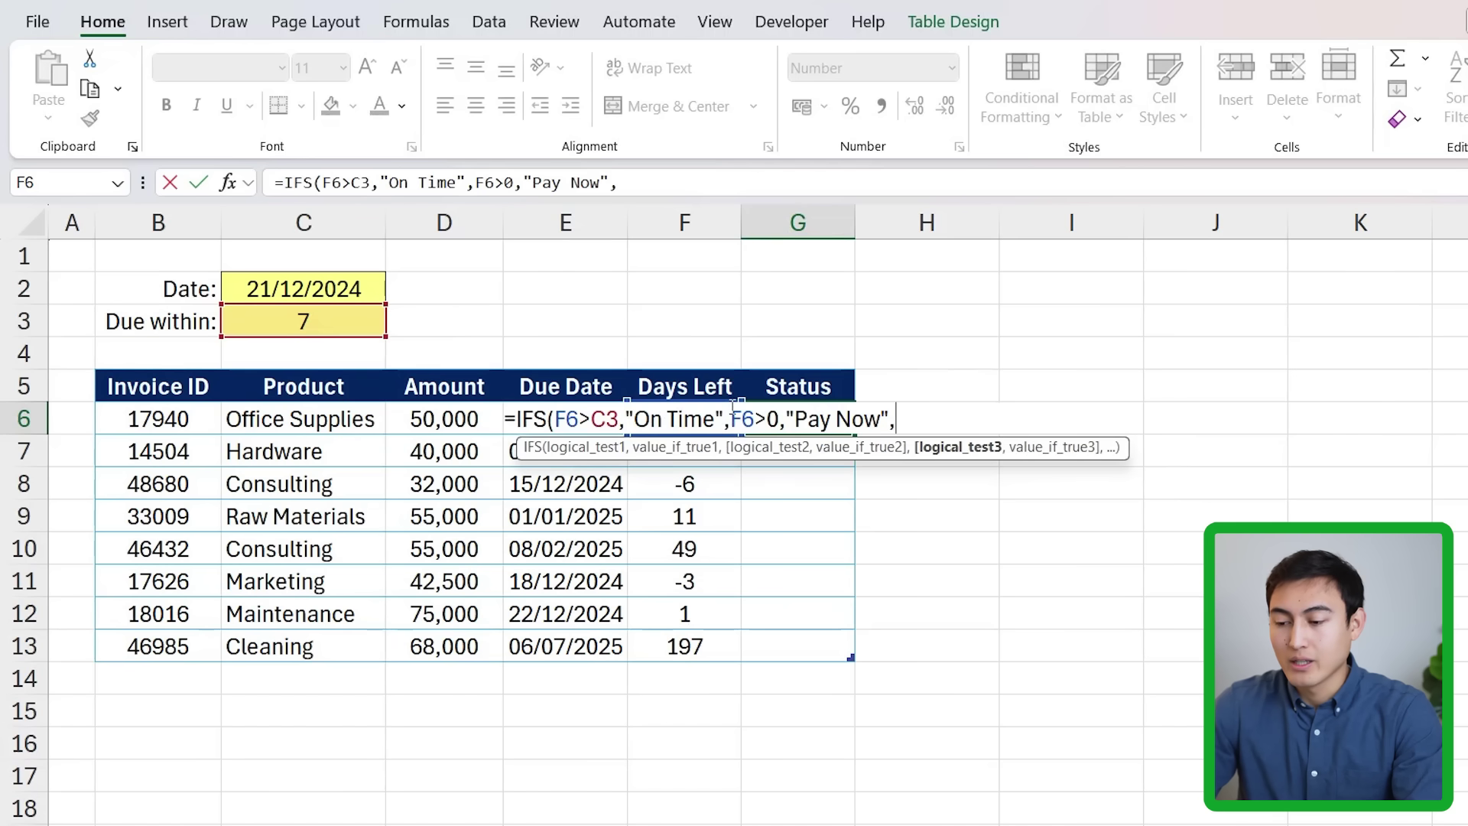
click(675, 380)
key(Down)
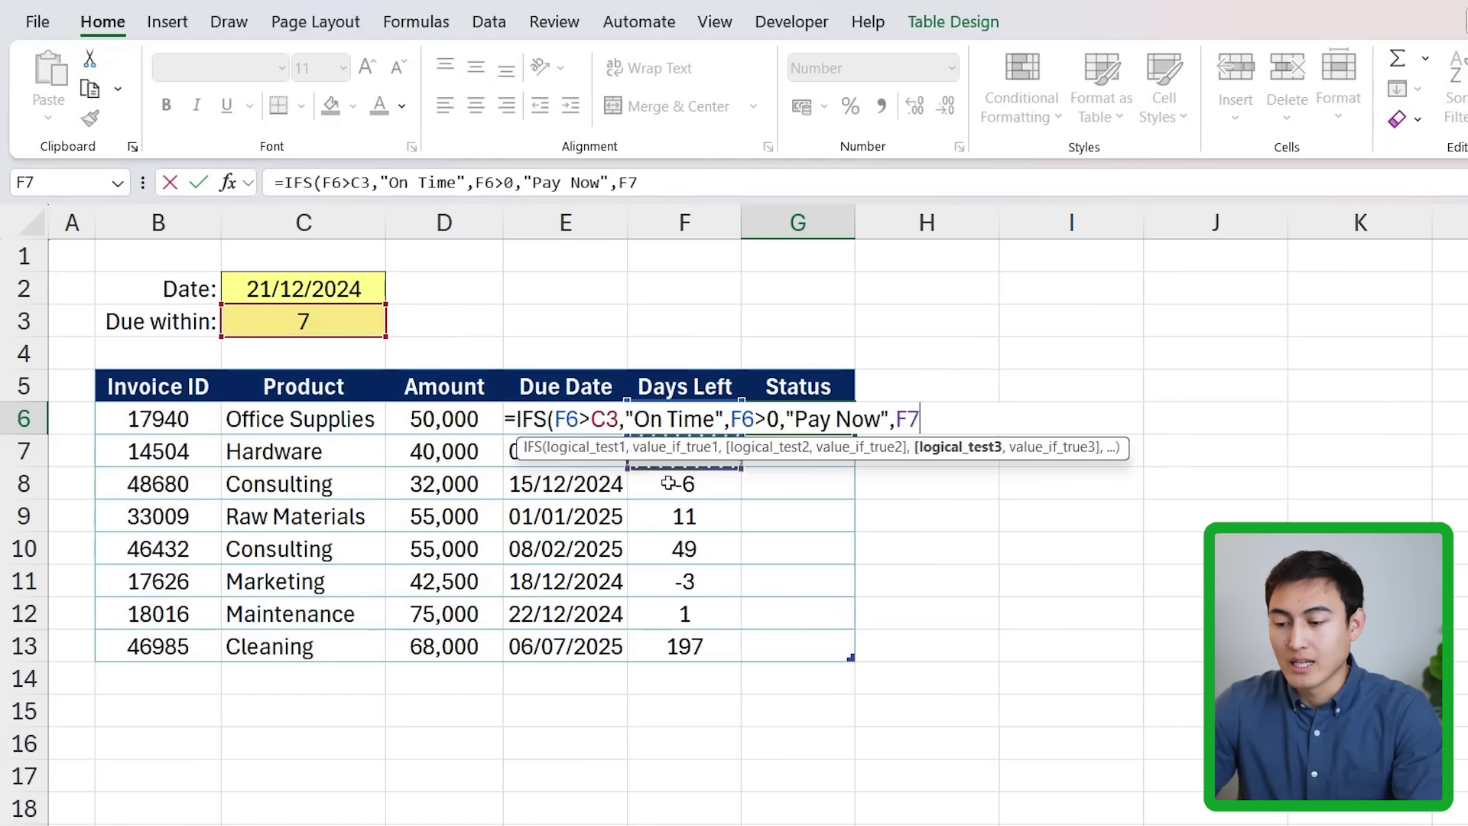
key(Up)
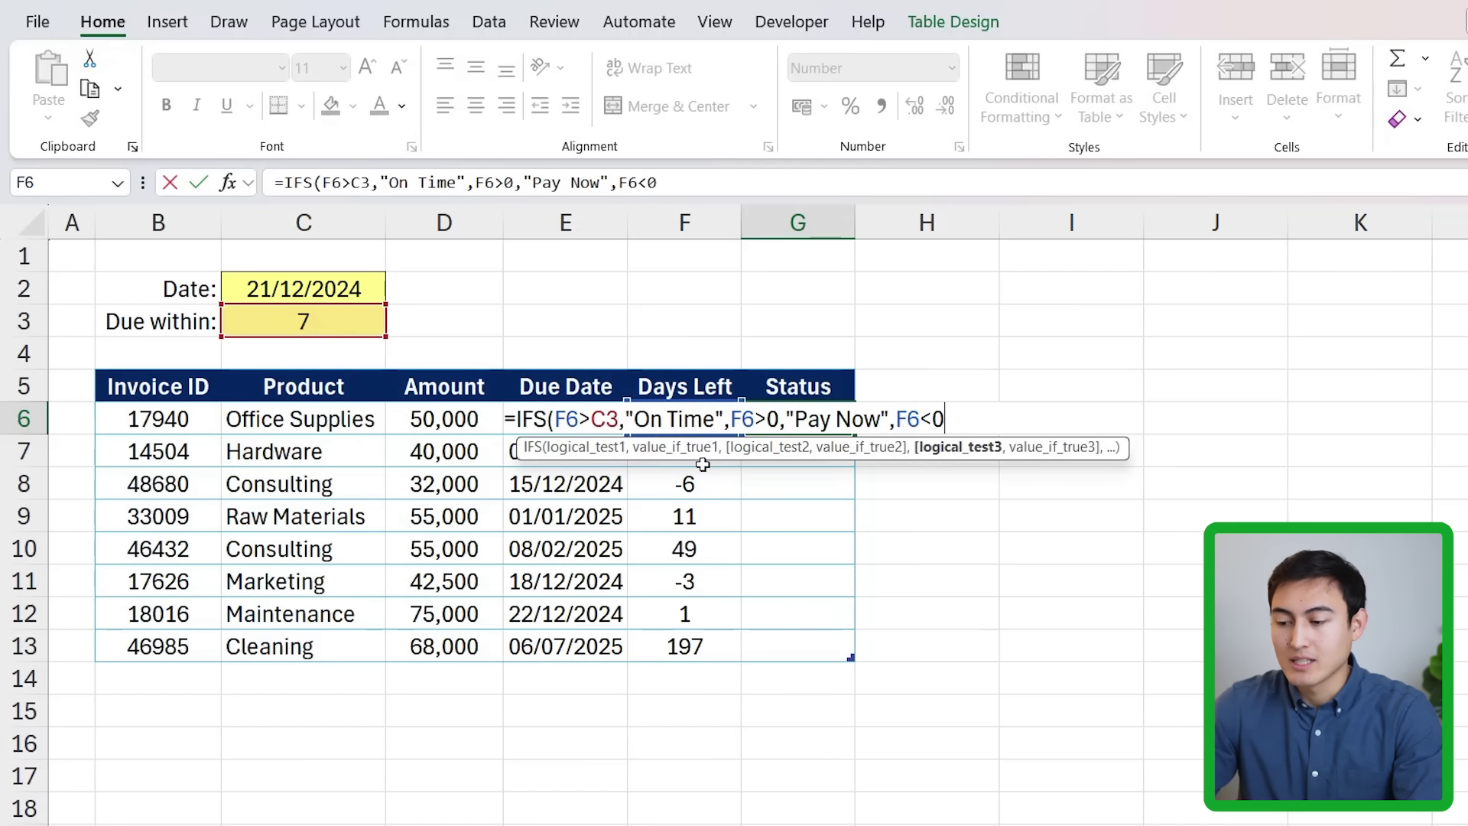
text(<0,)
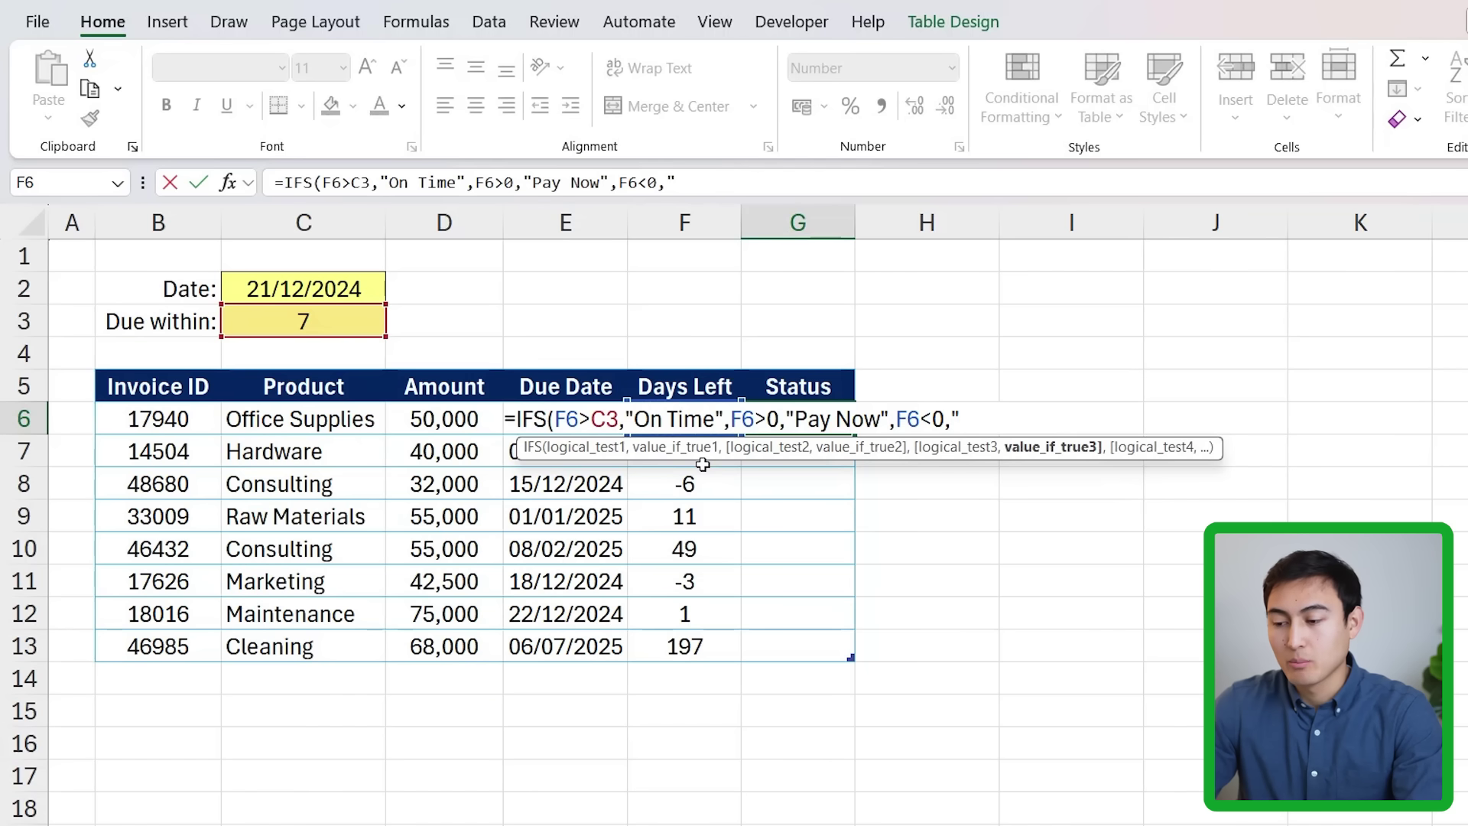
text("Past Due)
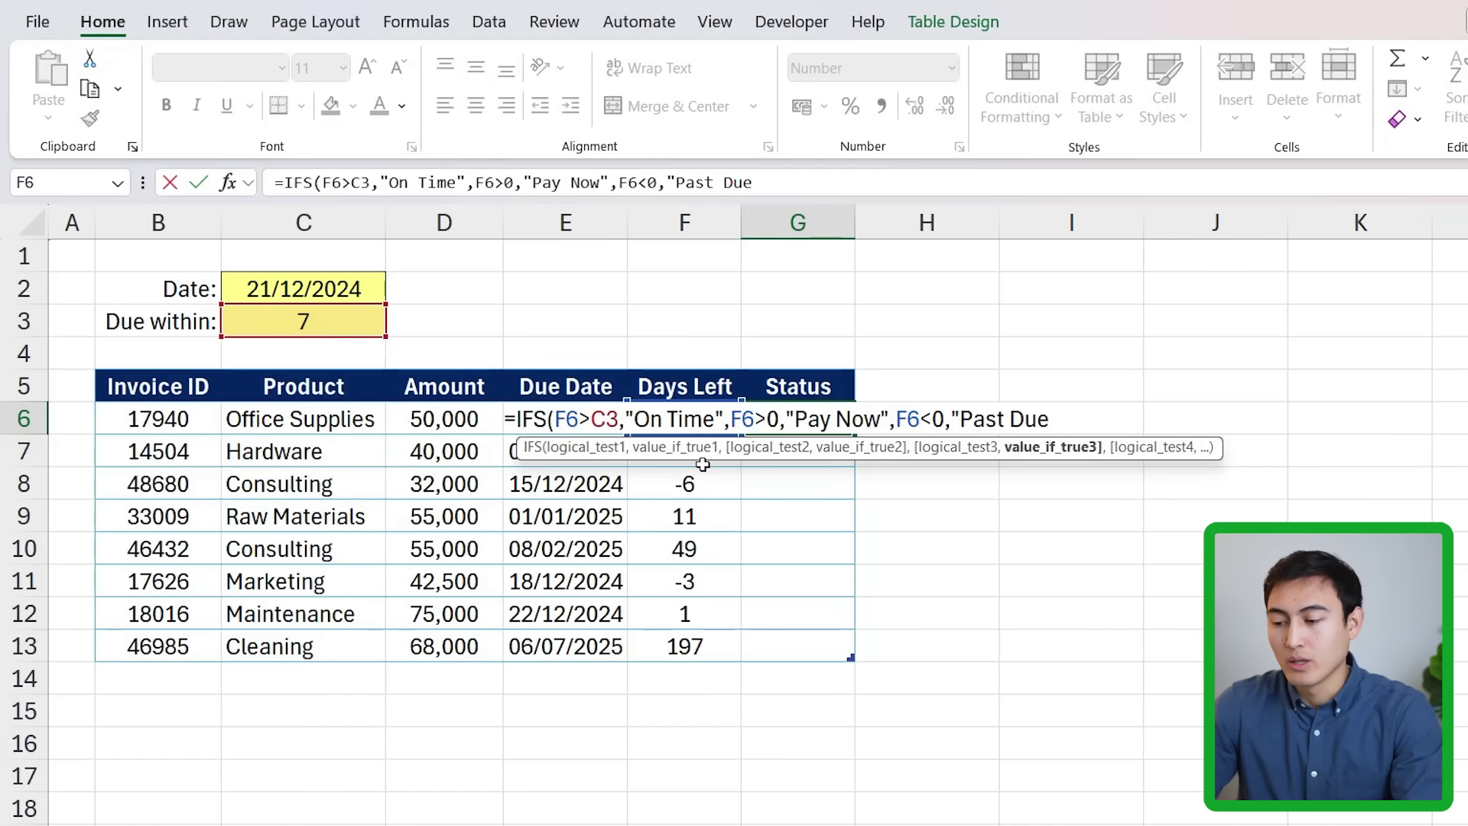
text("))
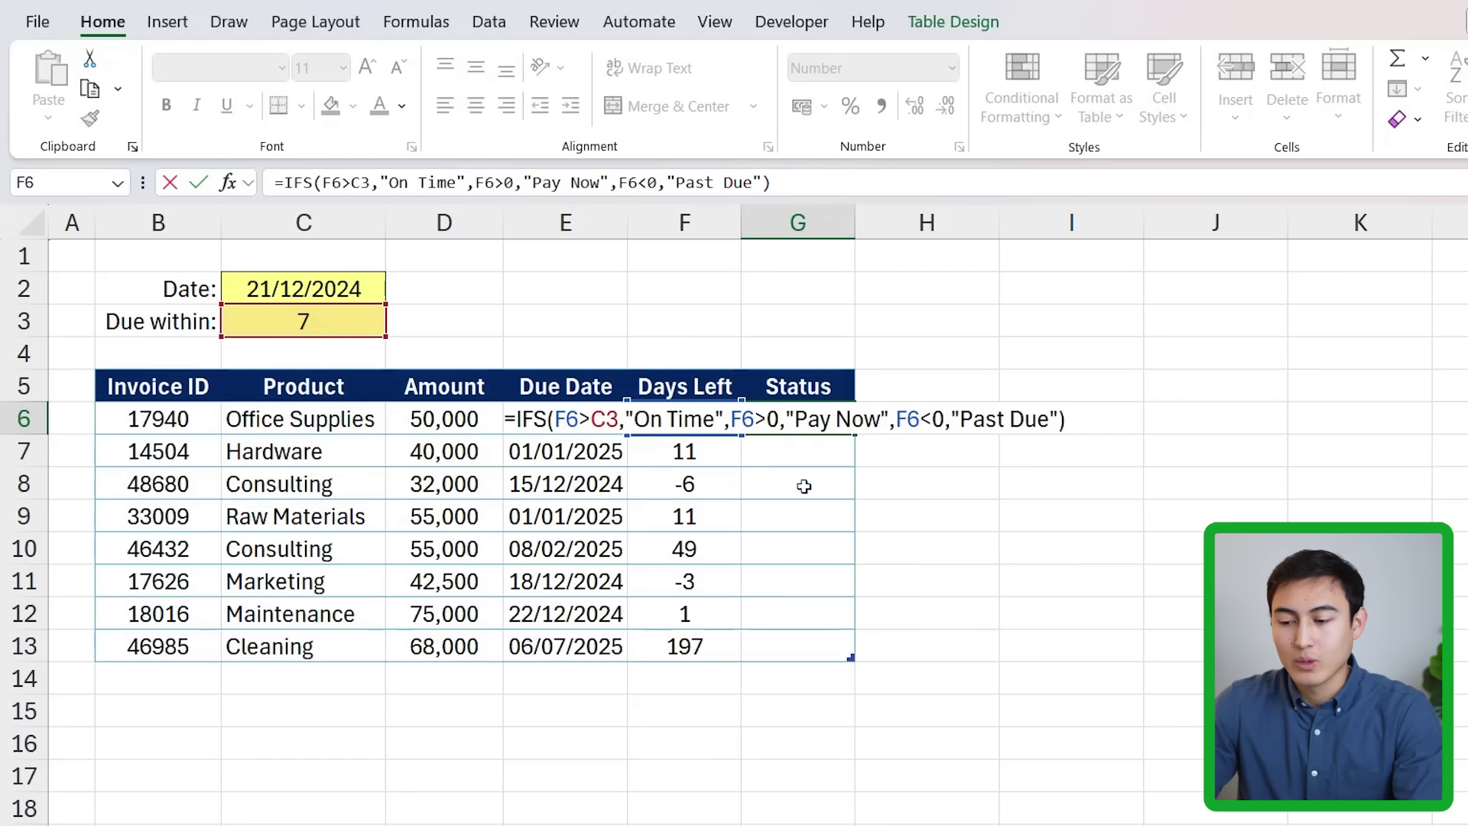
key(Return)
key(Up)
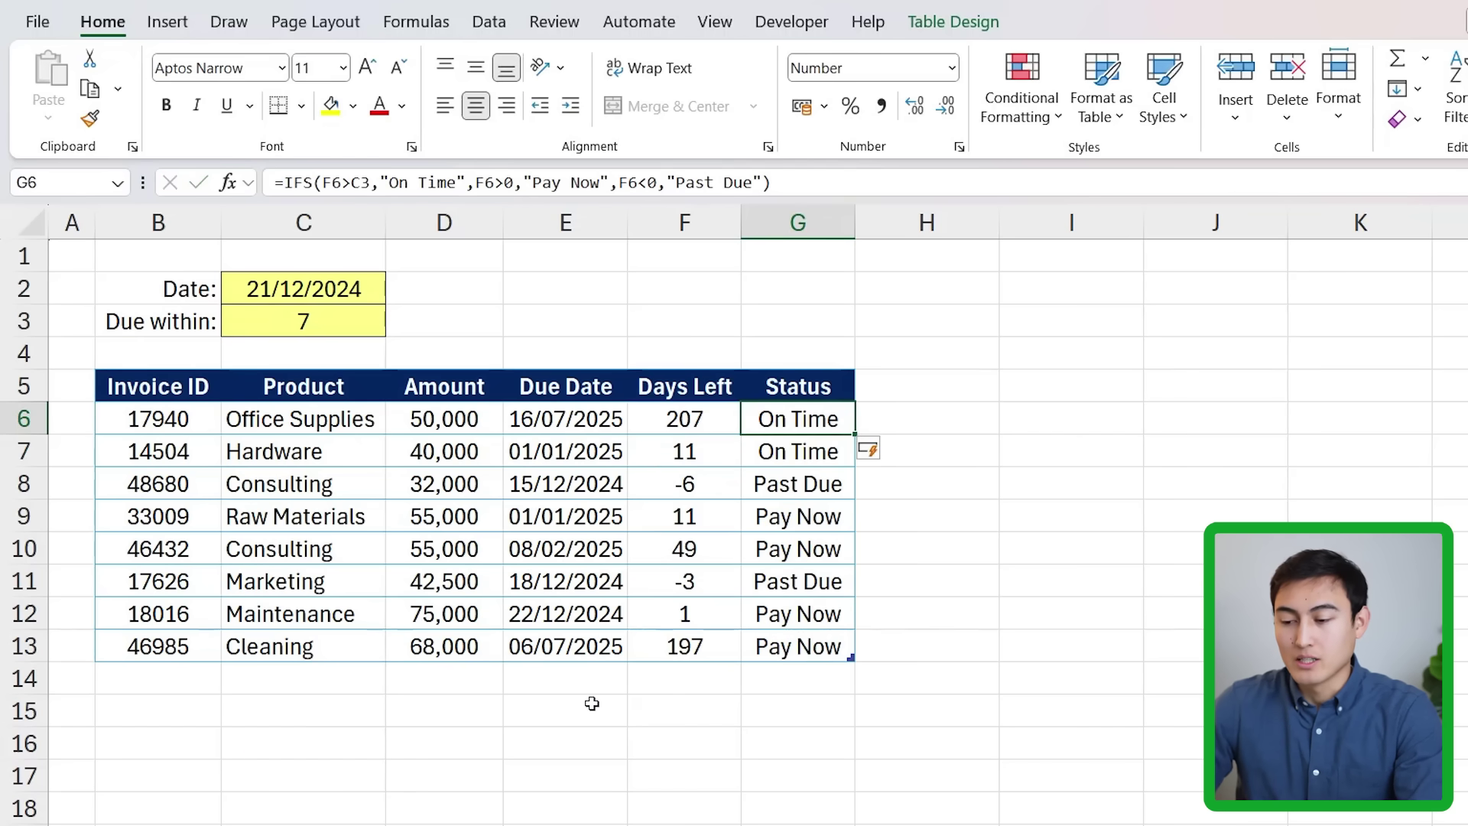
- Review the Days Left and Status values and inspect the Raw Materials status formula
key(Left)
key(shift+Right)
key(shift+Down)
key(Down)
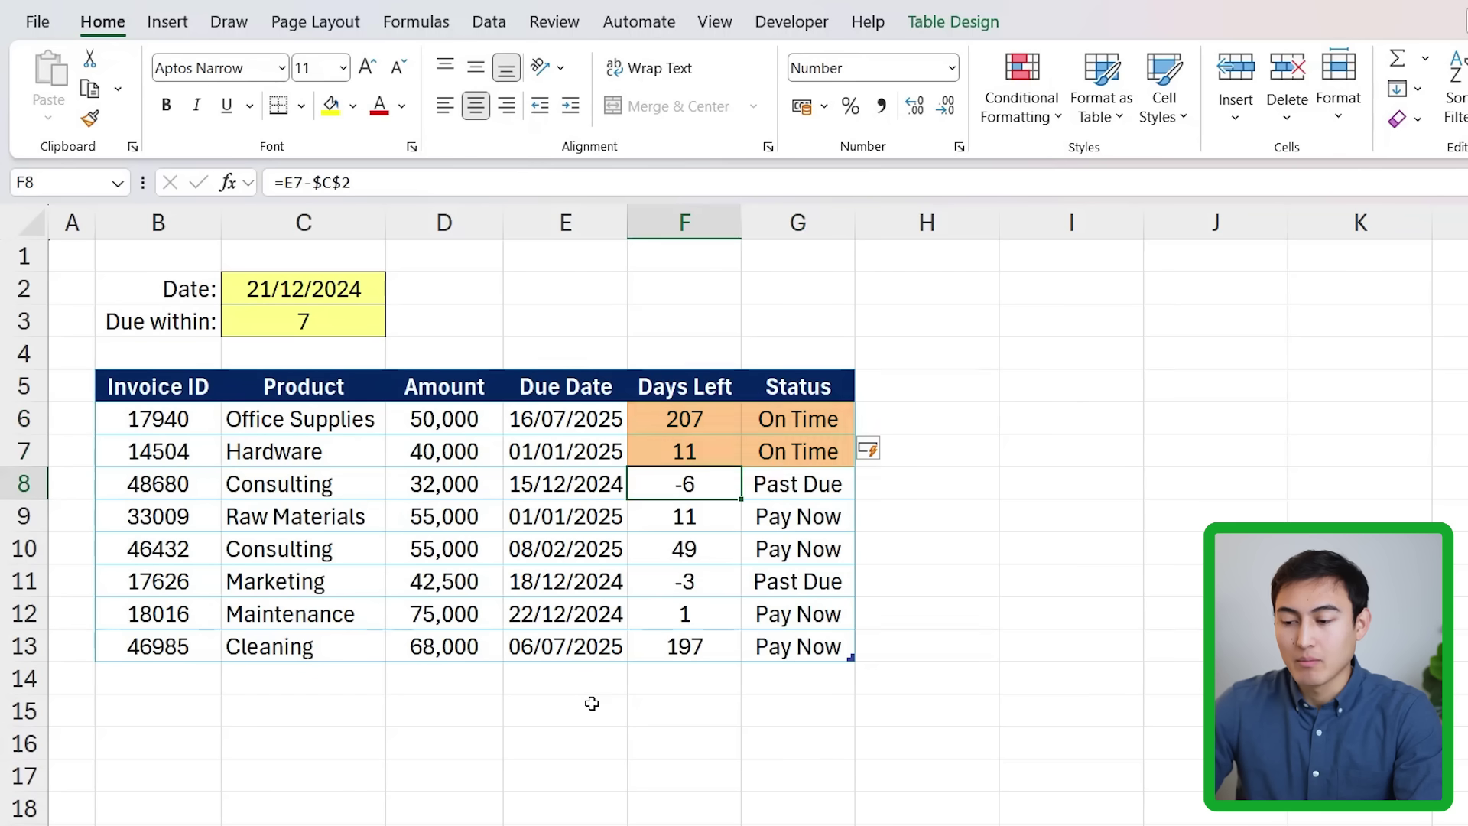
key(Right)
key(Down)
key(Left)
key(Right)
key(Up)
key(Up)
key(Up)
key(Down)
key(Down)
key(Down)
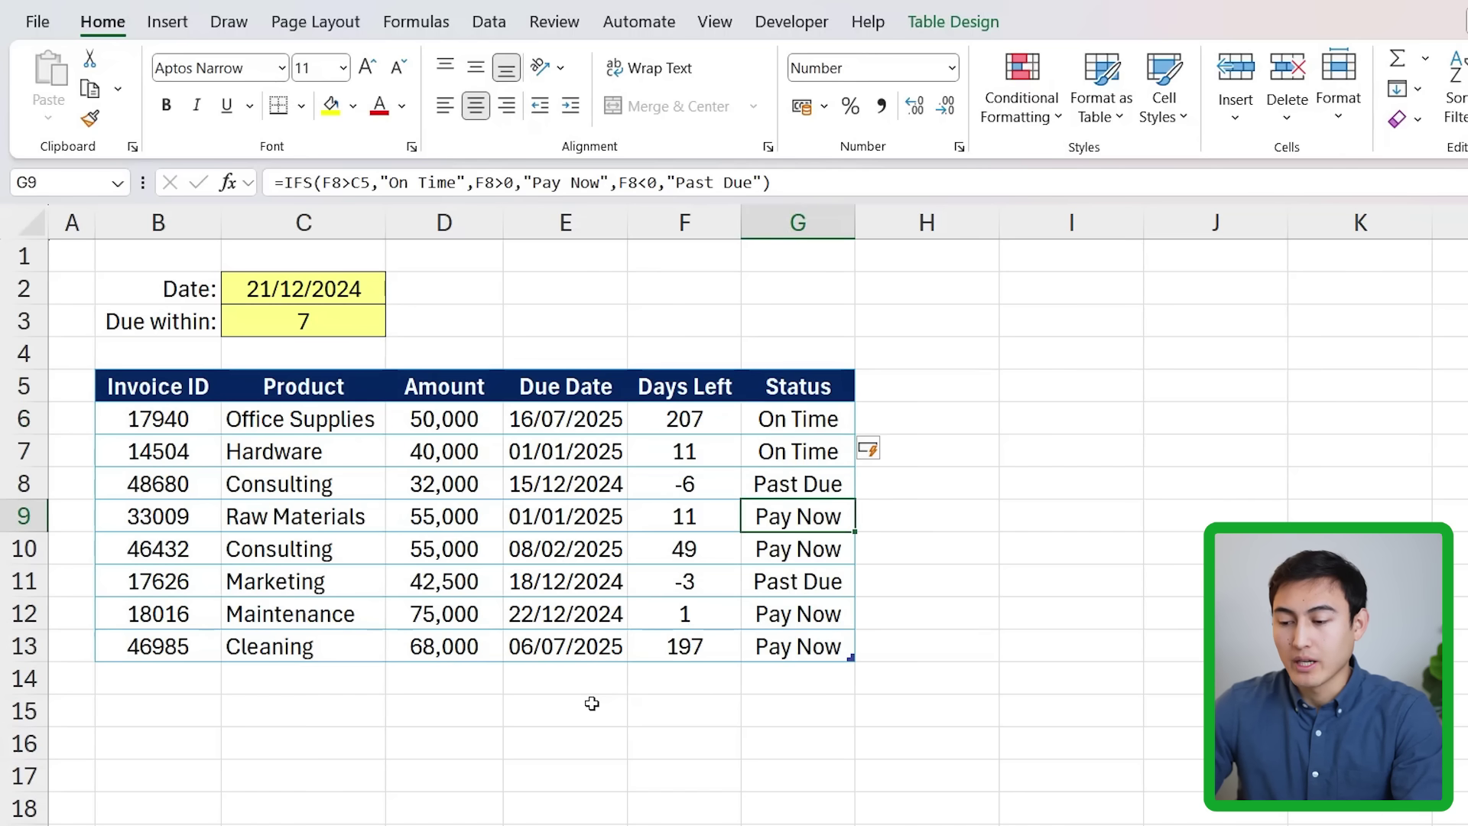
key(F2)
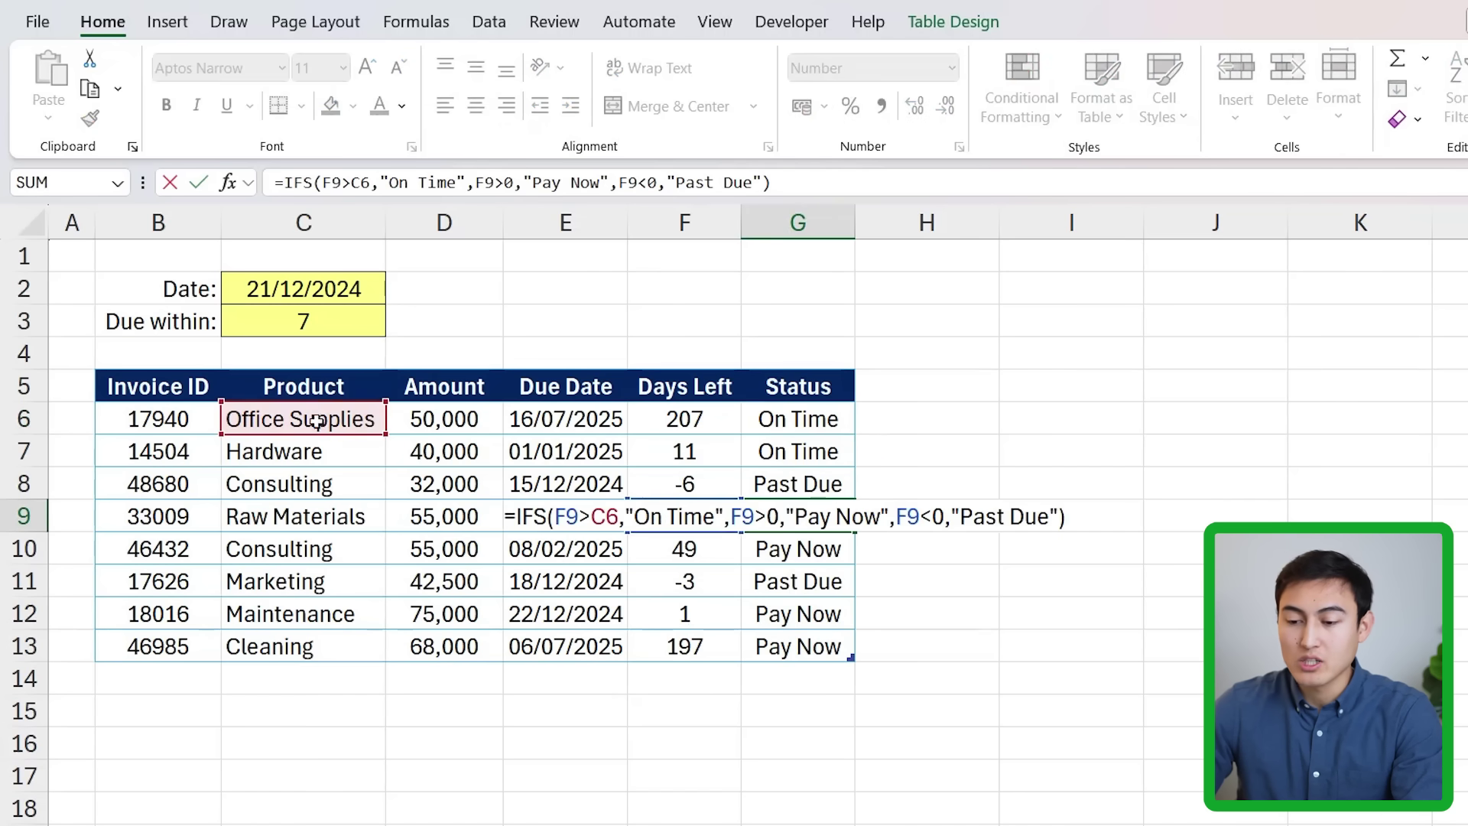
key(Return)
key(Up)
key(Up)
key(Up)
key(Up)
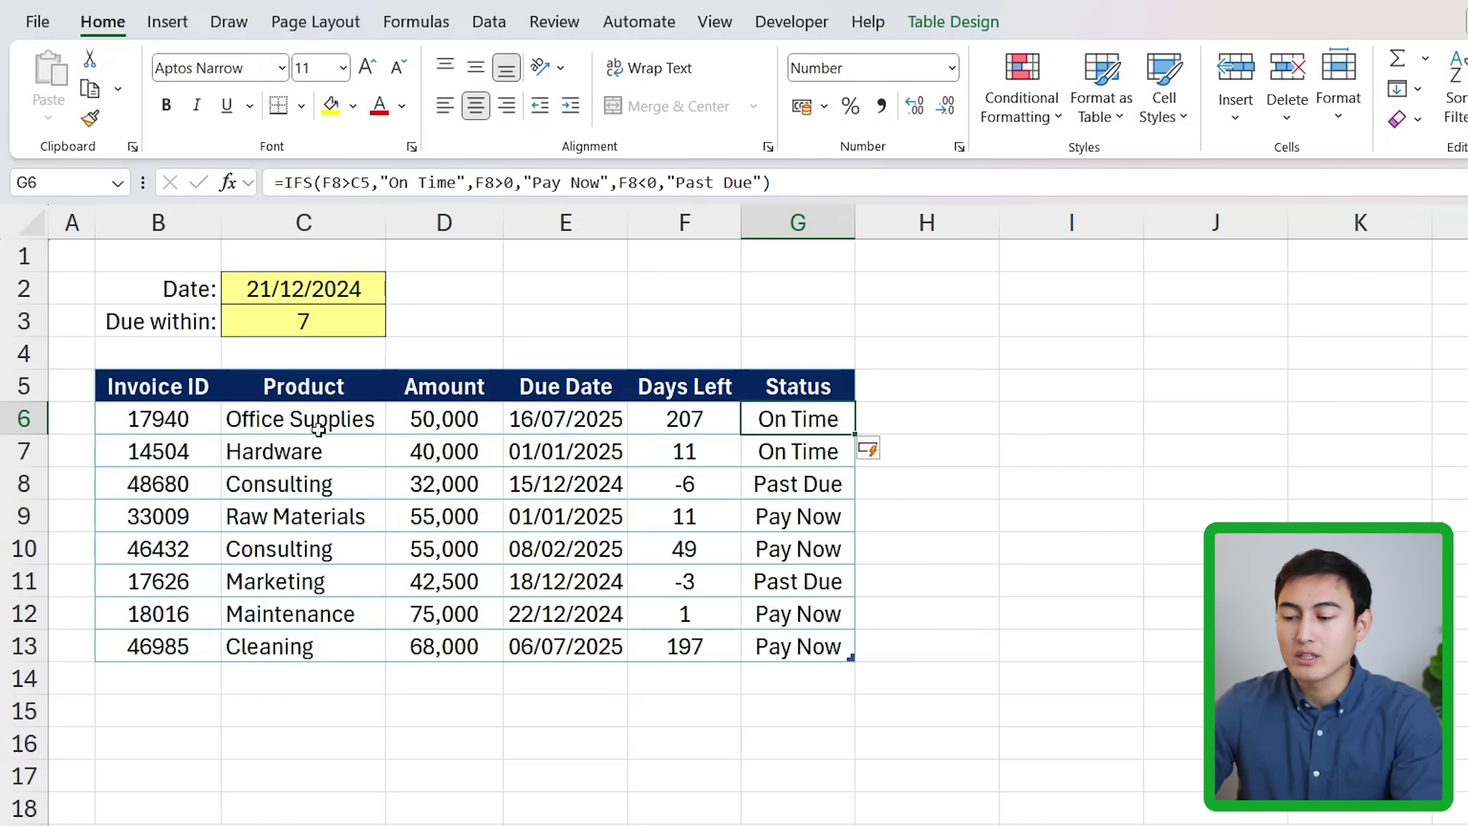
- Make the C3 reference in G6's Status formula absolute as $C$3
key(F2)
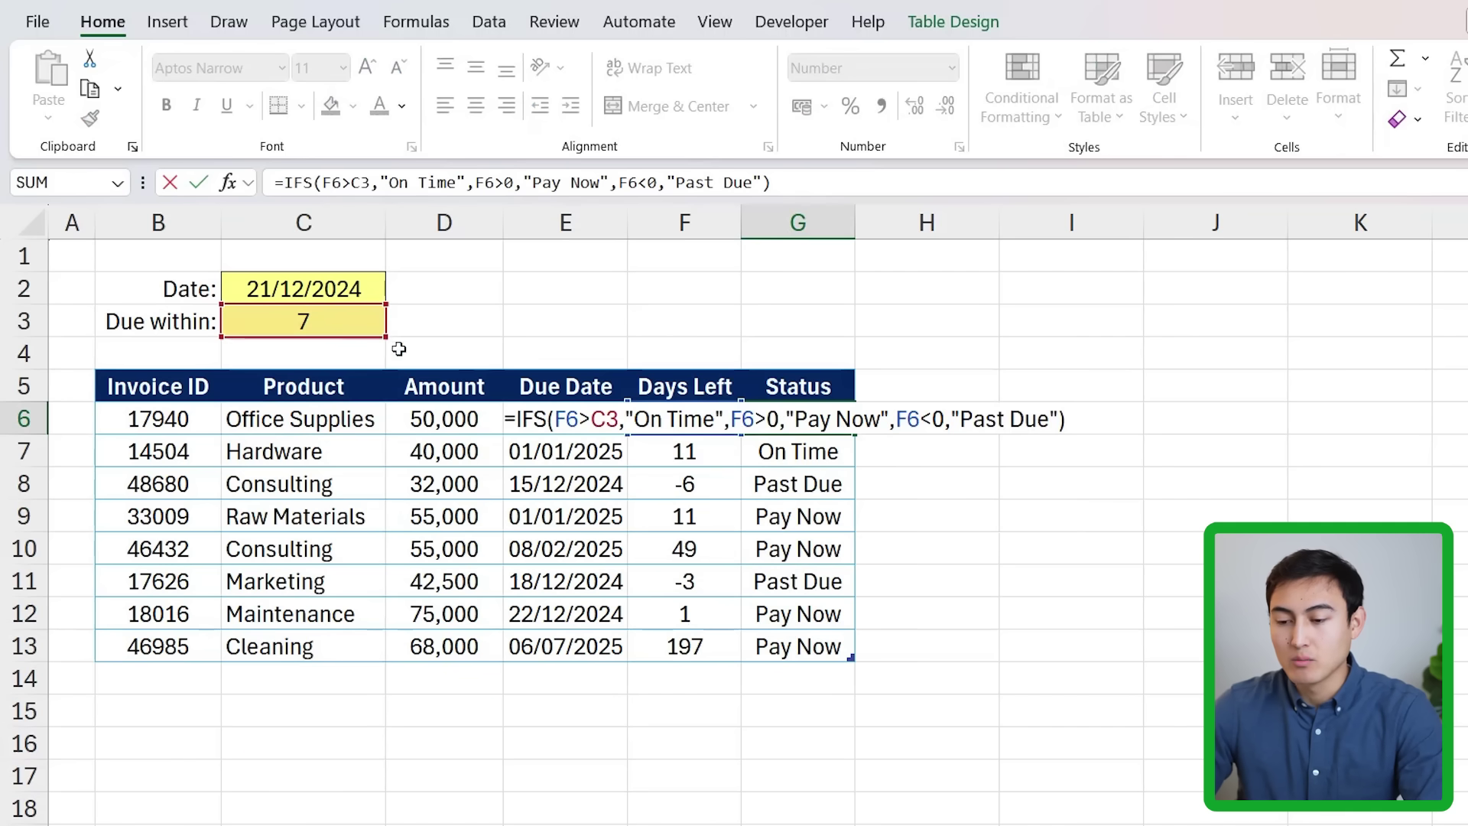
click(596, 423)
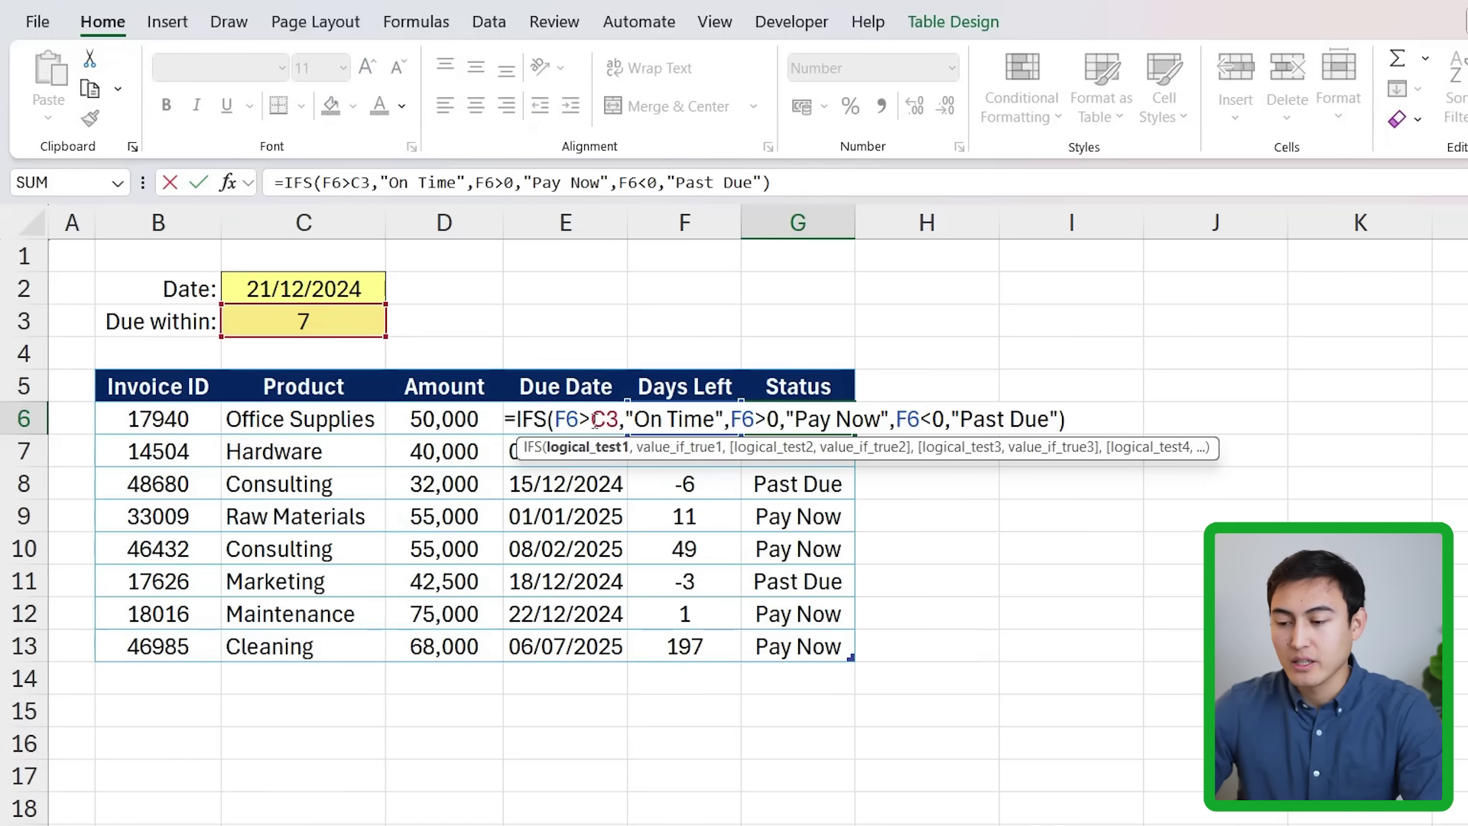
key(F4)
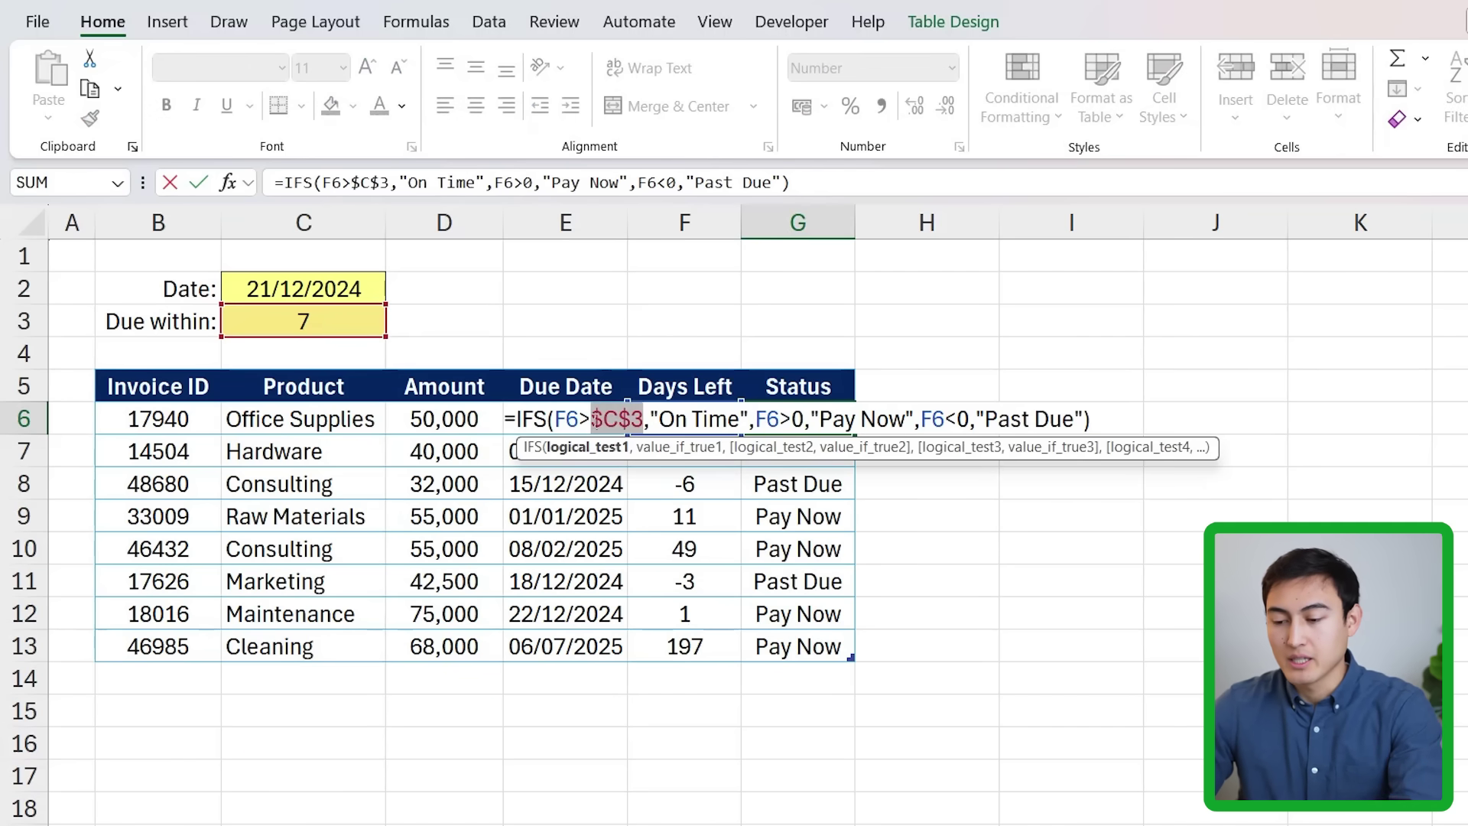
key(Return)
key(Up)
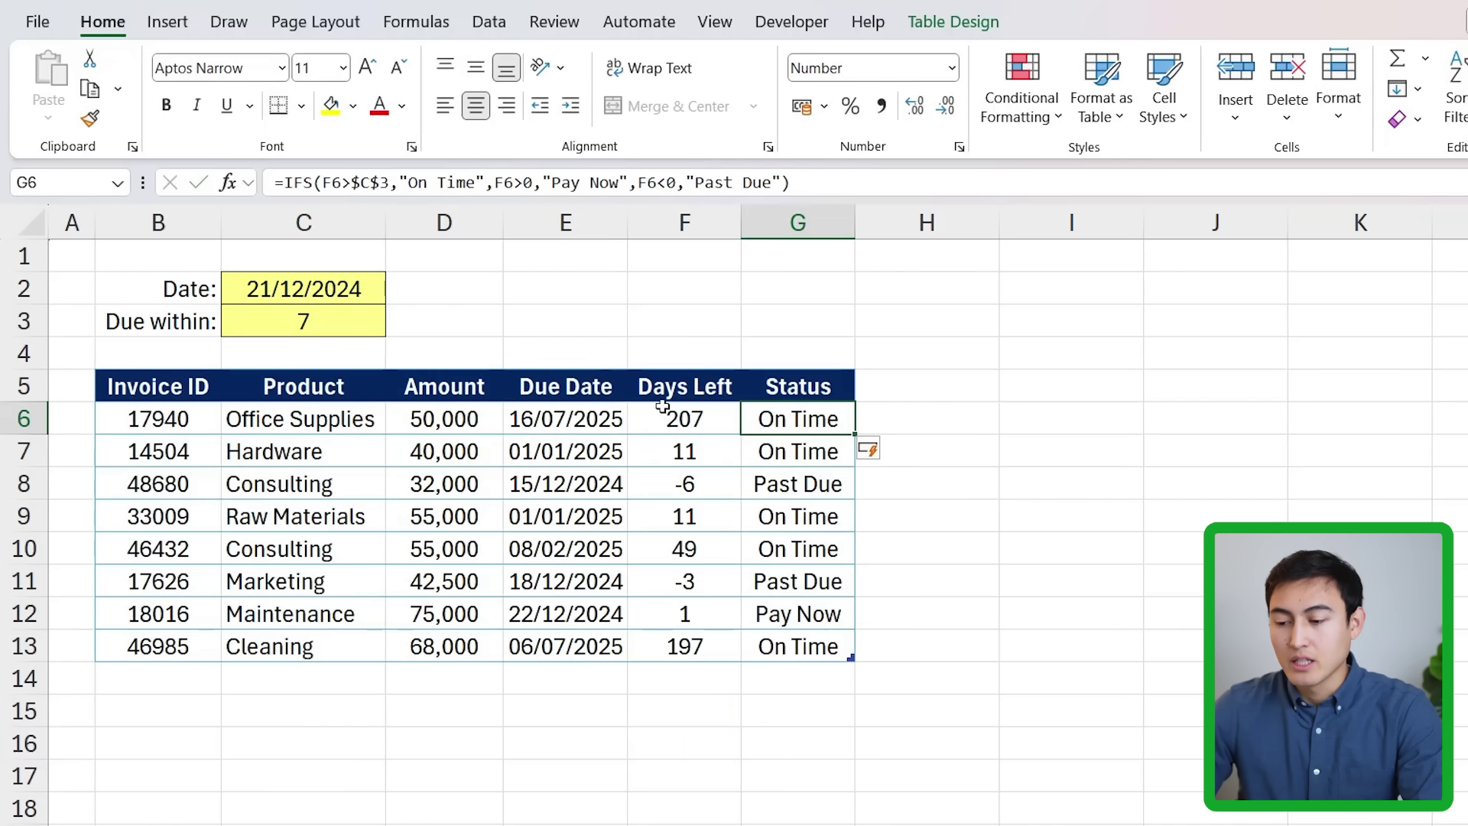
- Check the Consulting and Maintenance rows' days left against their statuses
key(Down)
click(748, 492)
key(Left)
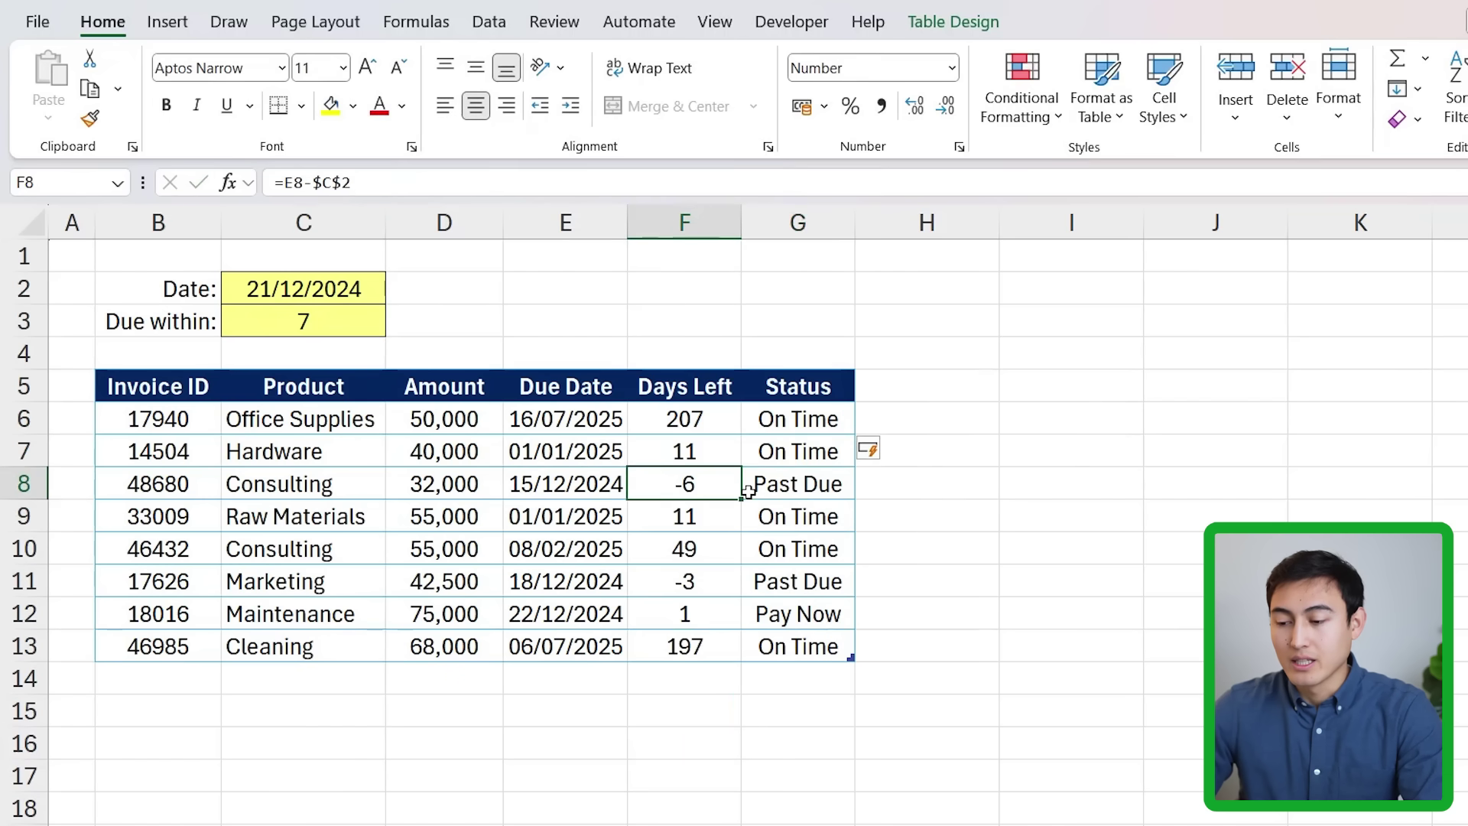
key(Down)
click(692, 614)
drag(692, 614, 796, 621)
click(799, 626)
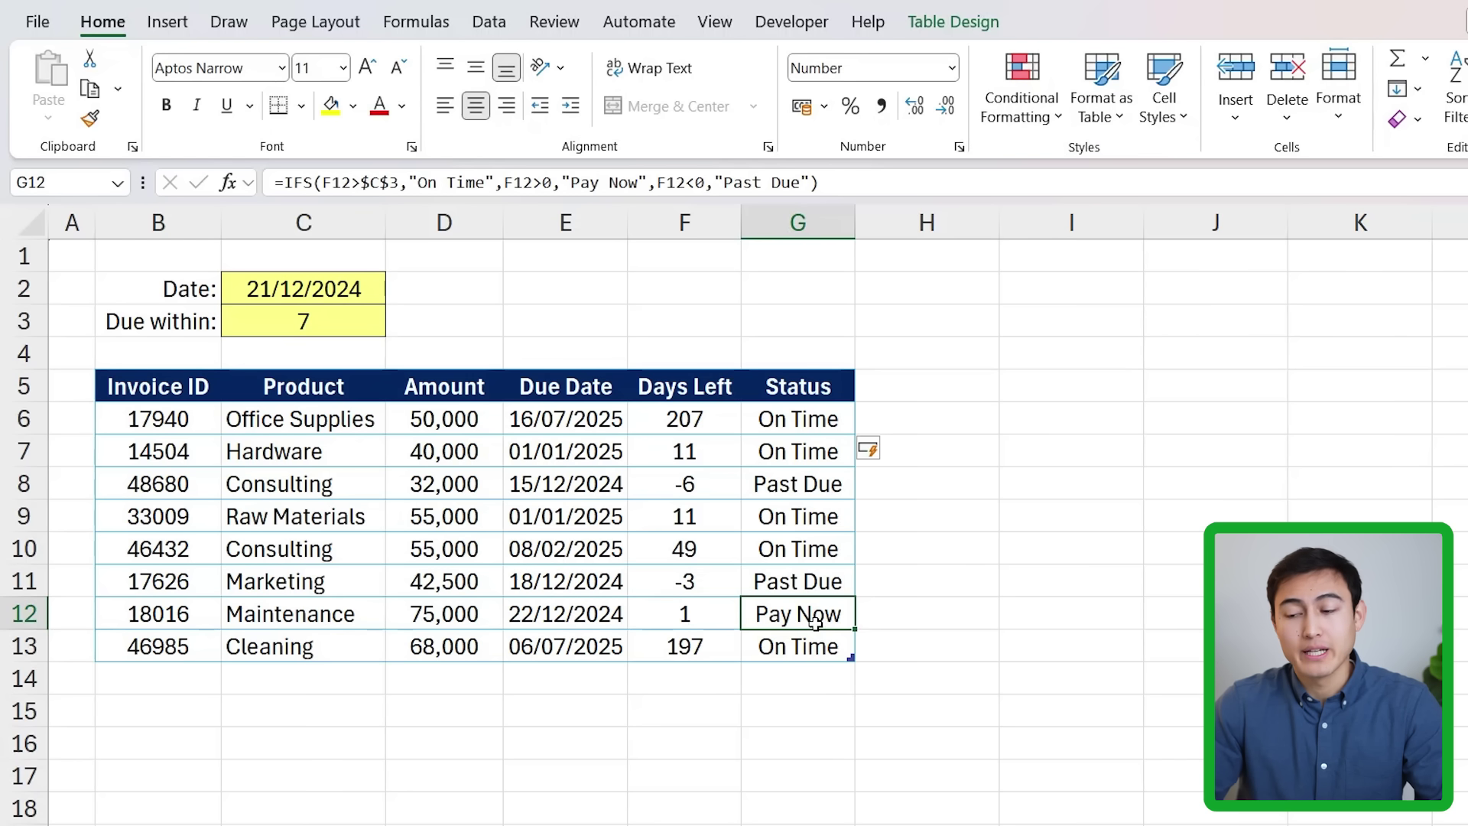
- Set Due within to 14, turning both 11-day invoices to Pay Now
click(321, 329)
text(14)
key(Return)
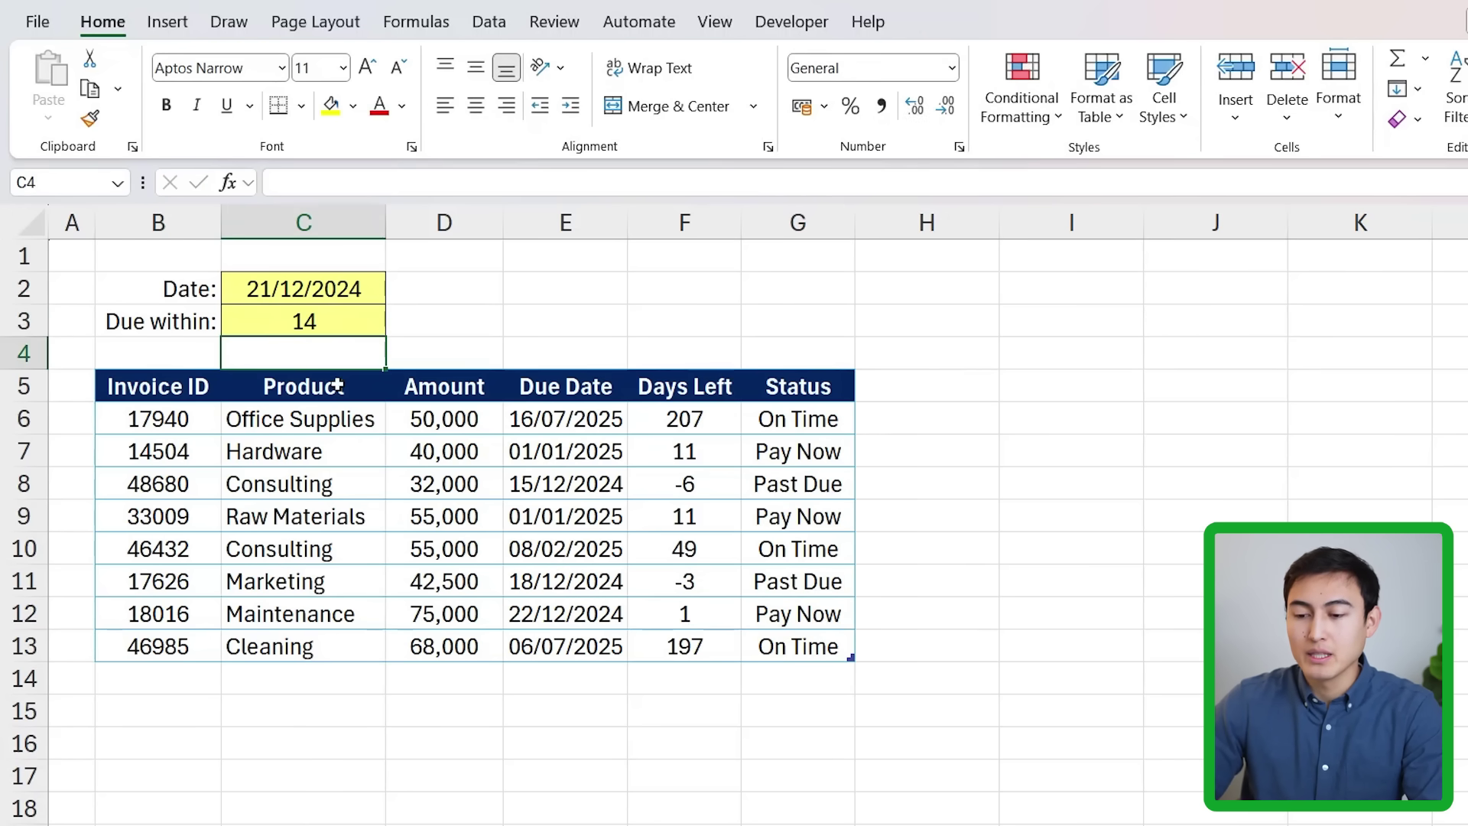
key(Up)
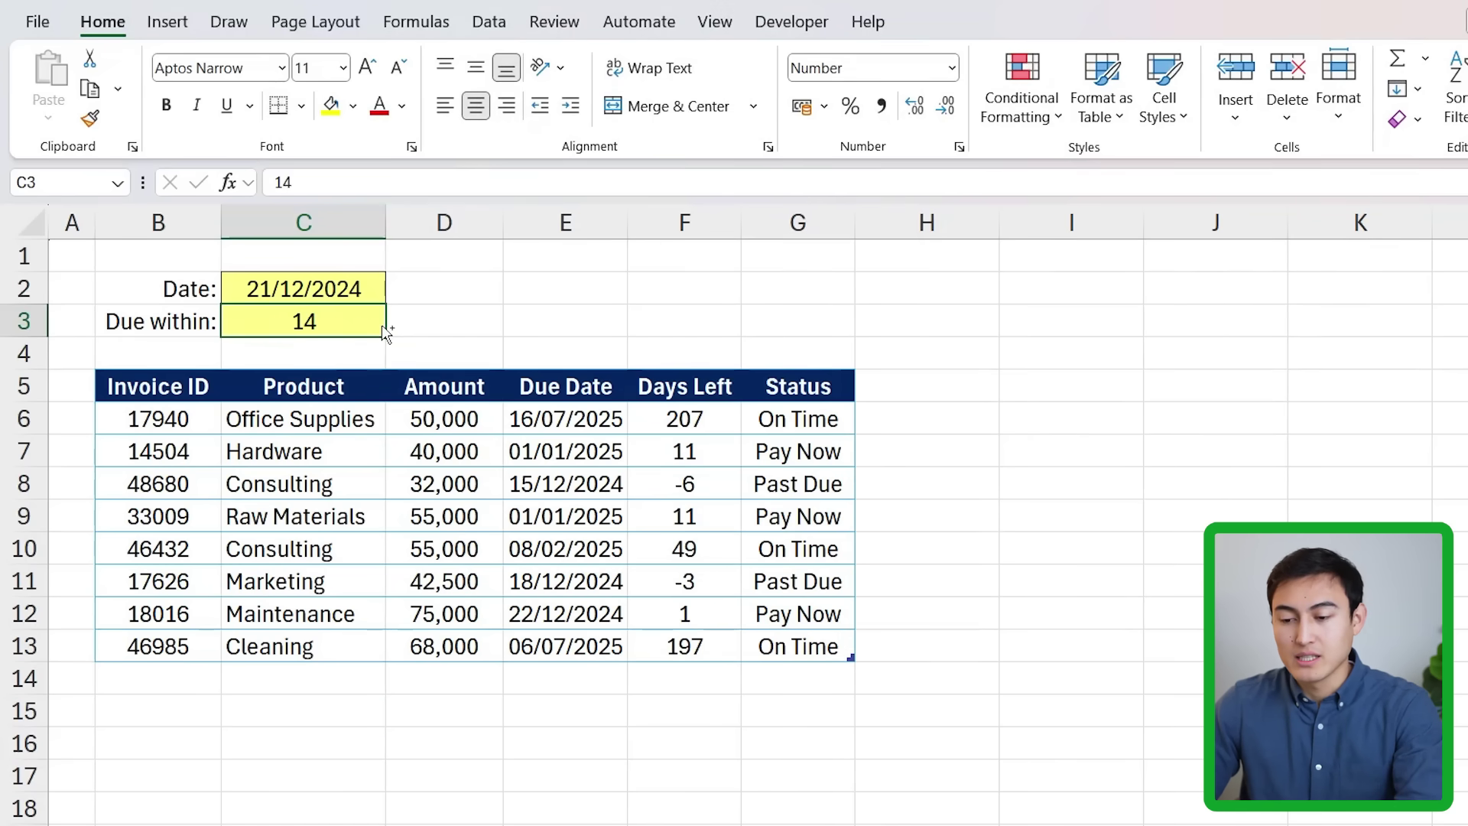
- Apply the custom number format # "Days" to the Due within cell
key(ctrl+1)
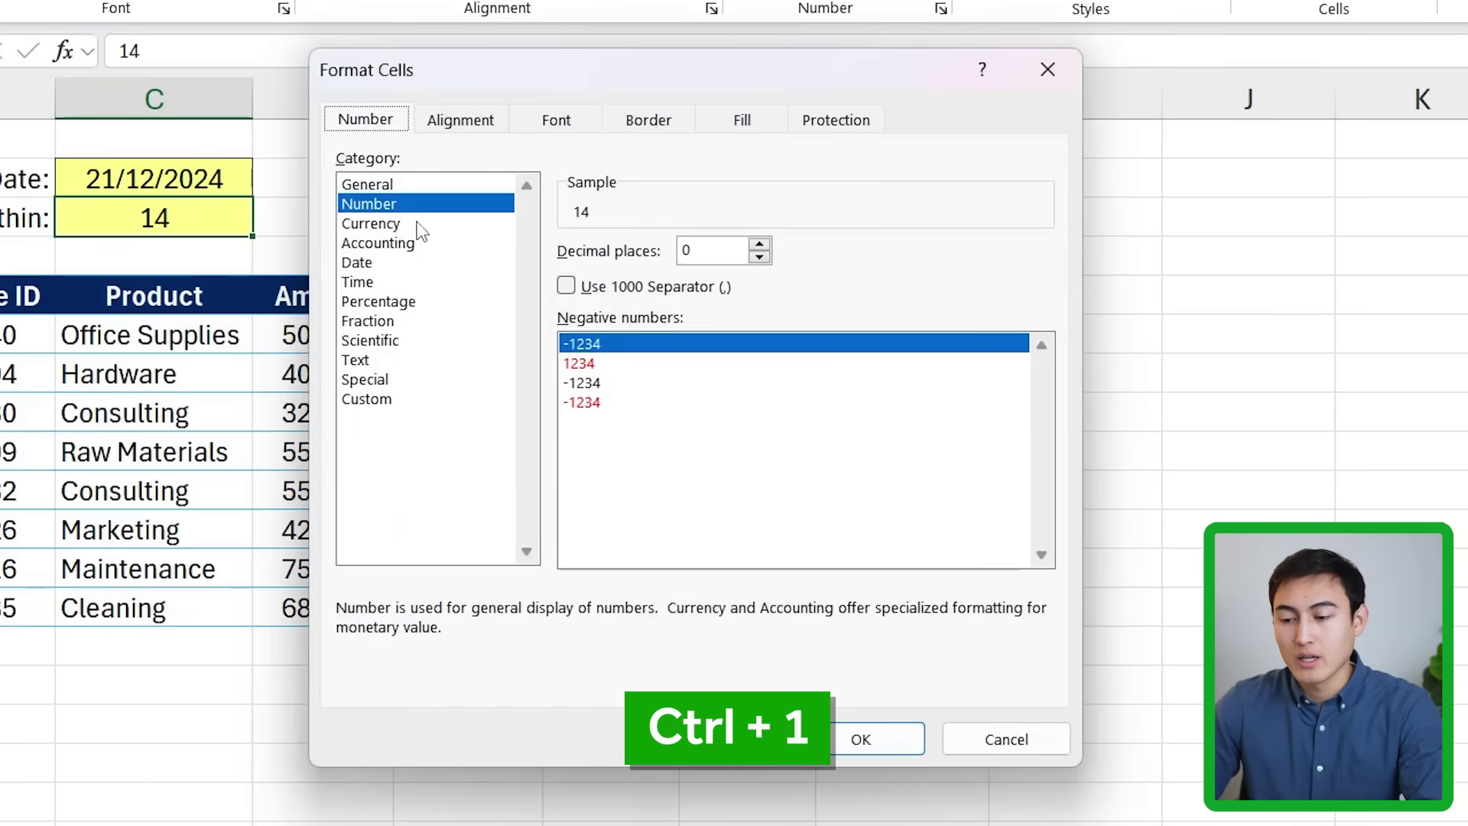
click(420, 398)
click(625, 275)
key(BackSpace)
text(#)
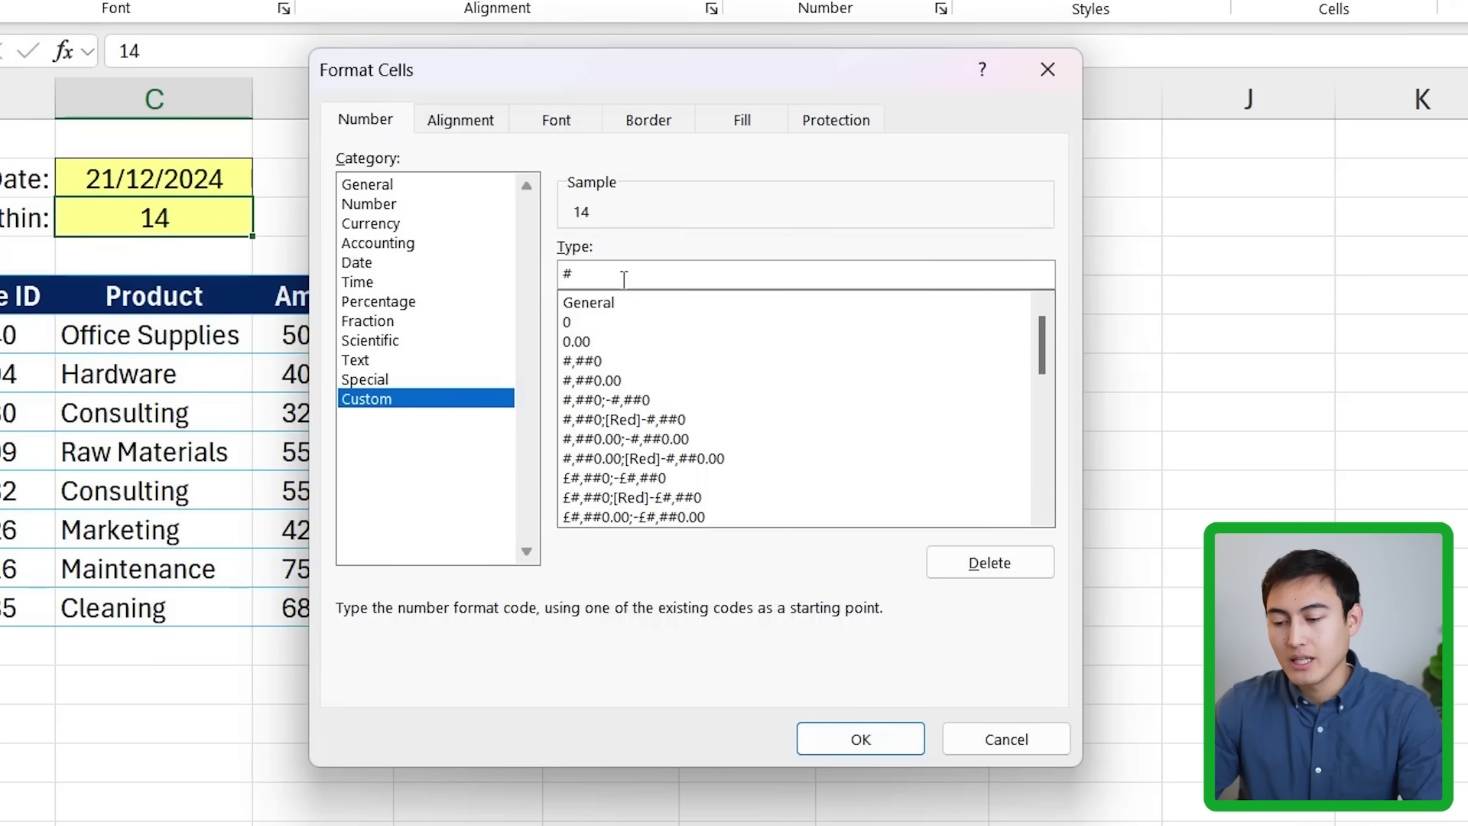
text( "Days")
key(Return)
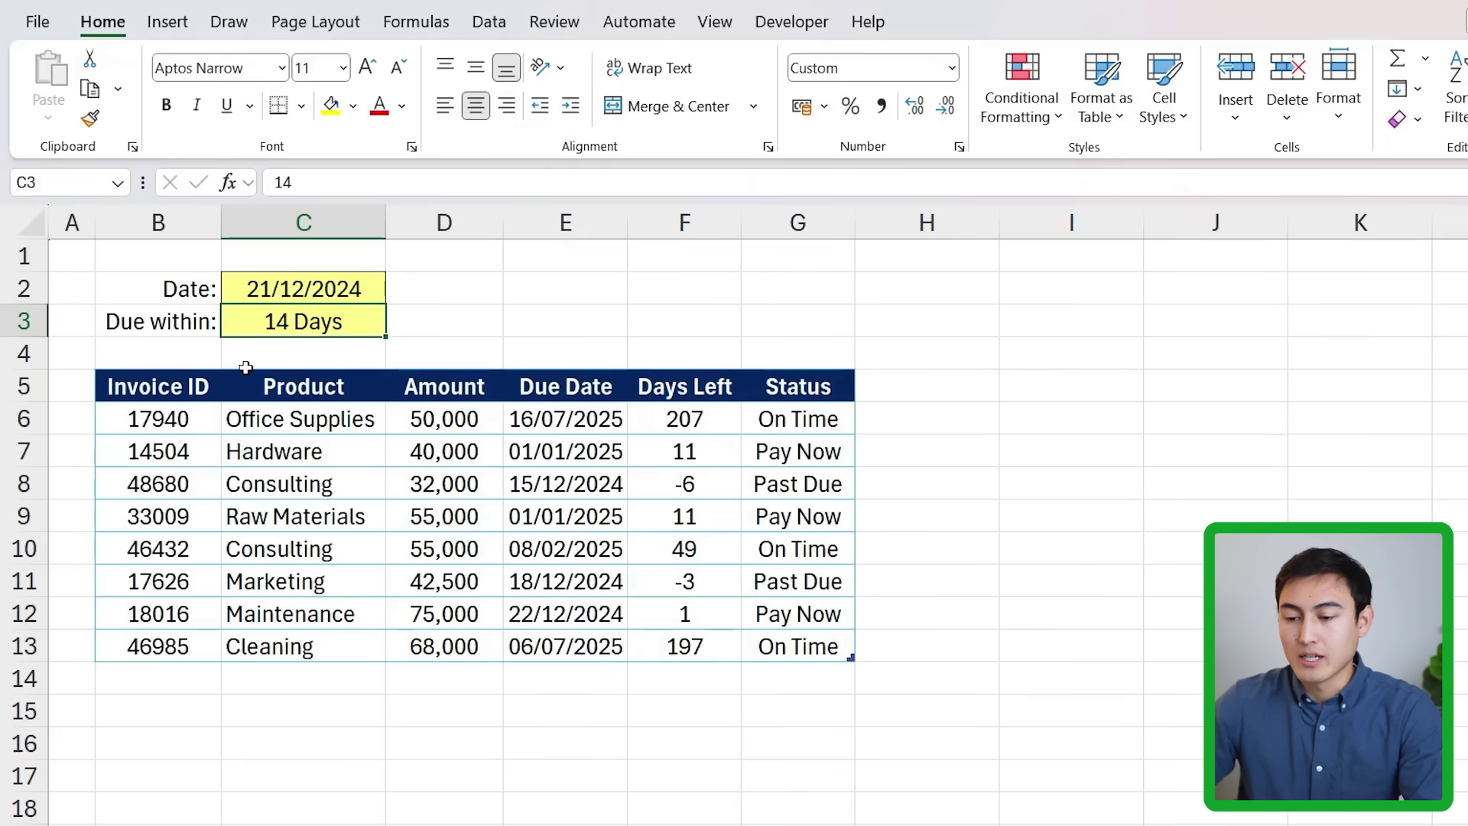
- Try Due within values 21 and 1, then settle on 7 Days
text(21)
key(Return)
key(Up)
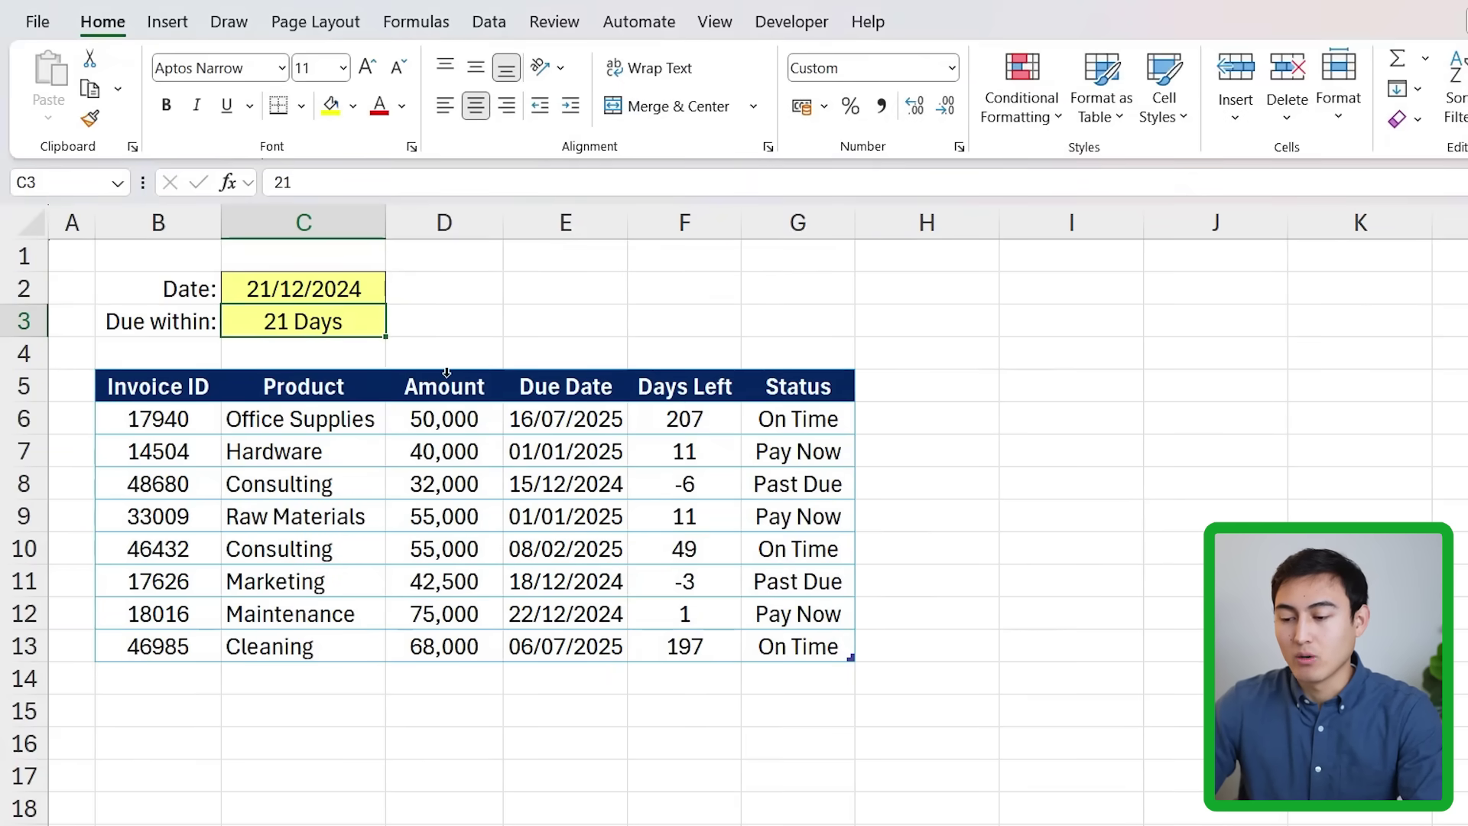
text(1)
key(Return)
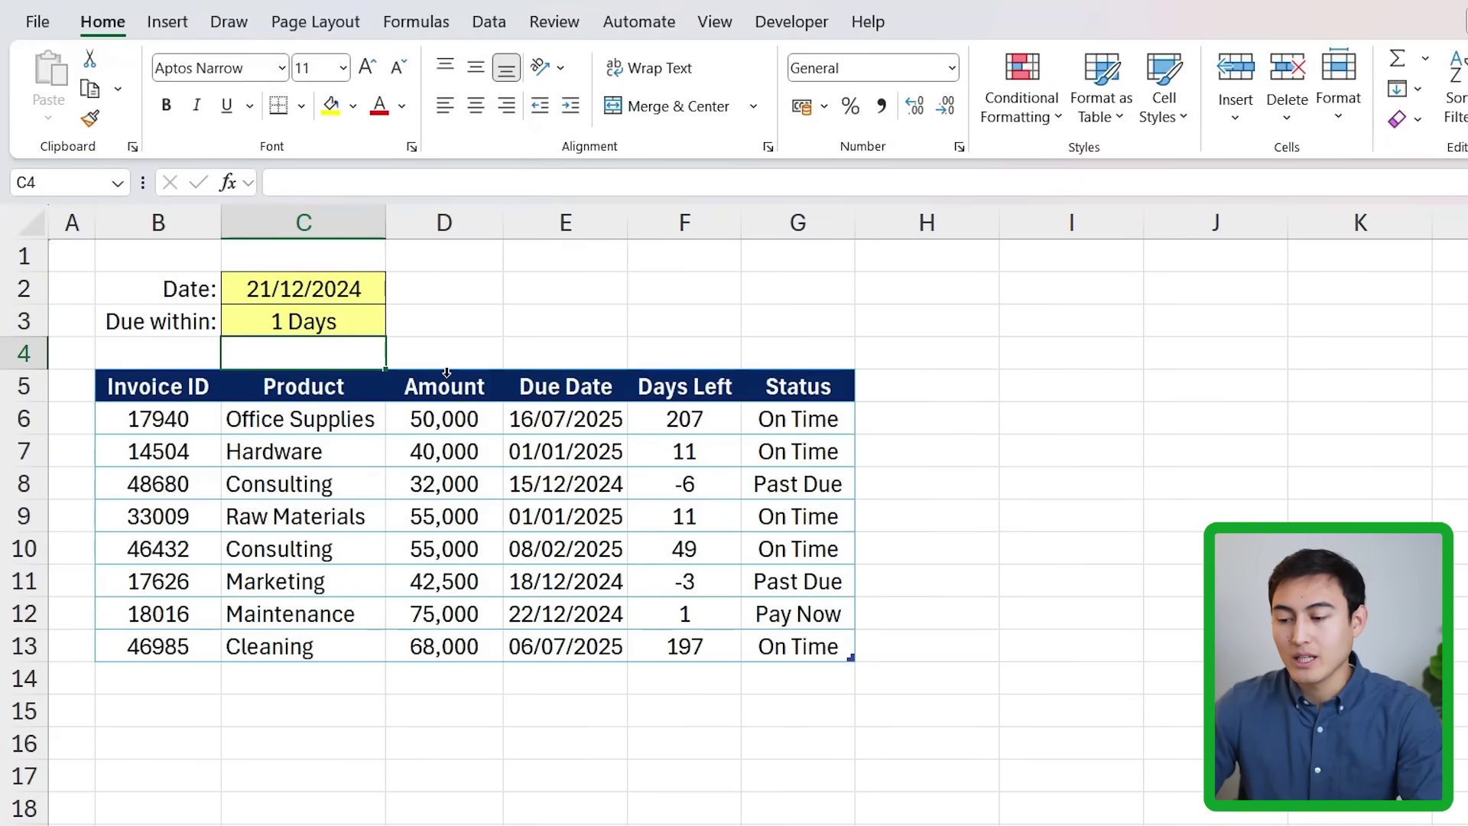
key(Up)
text(7)
key(Return)
key(Return)
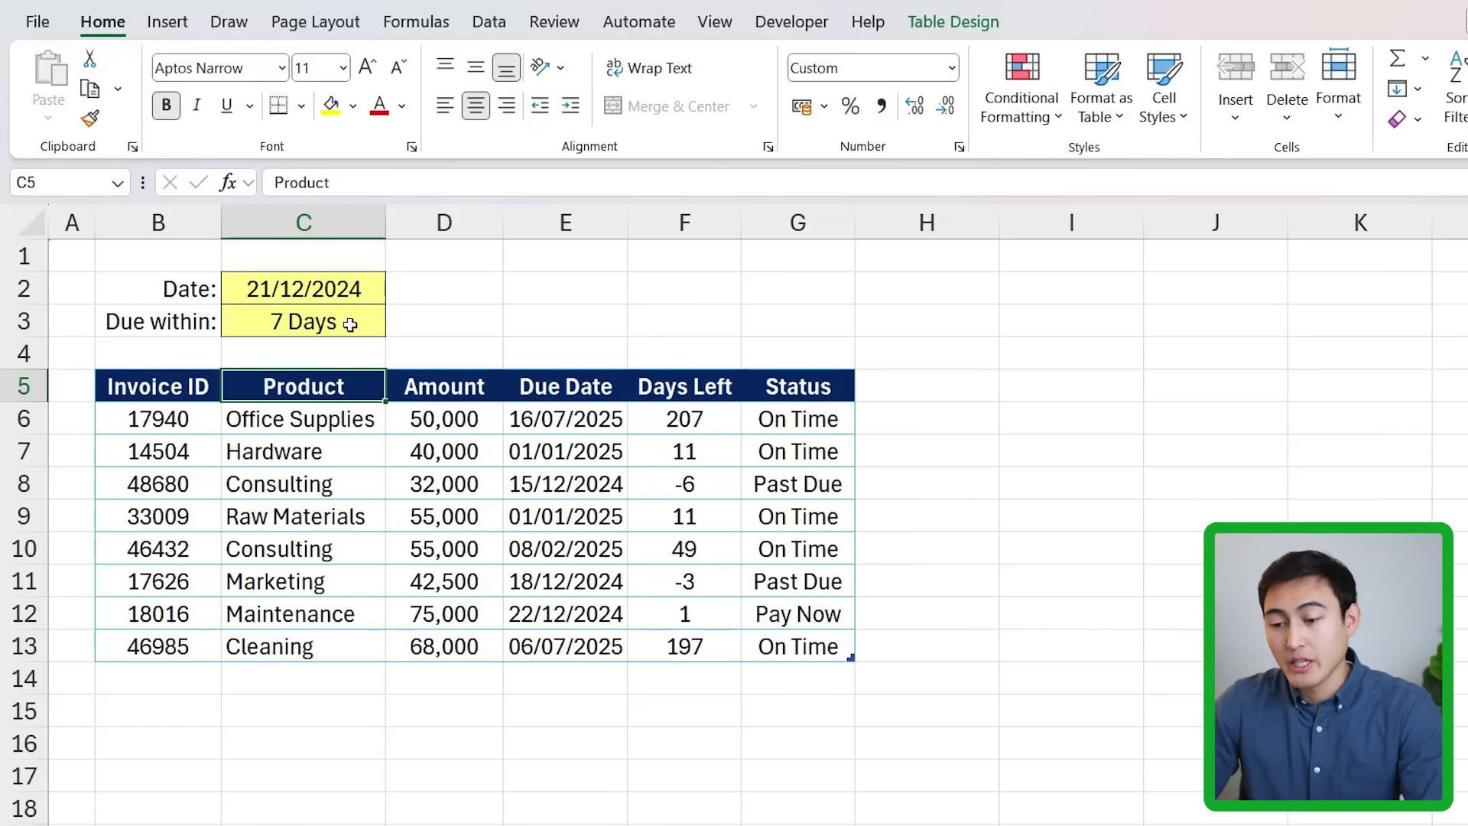
click(343, 330)
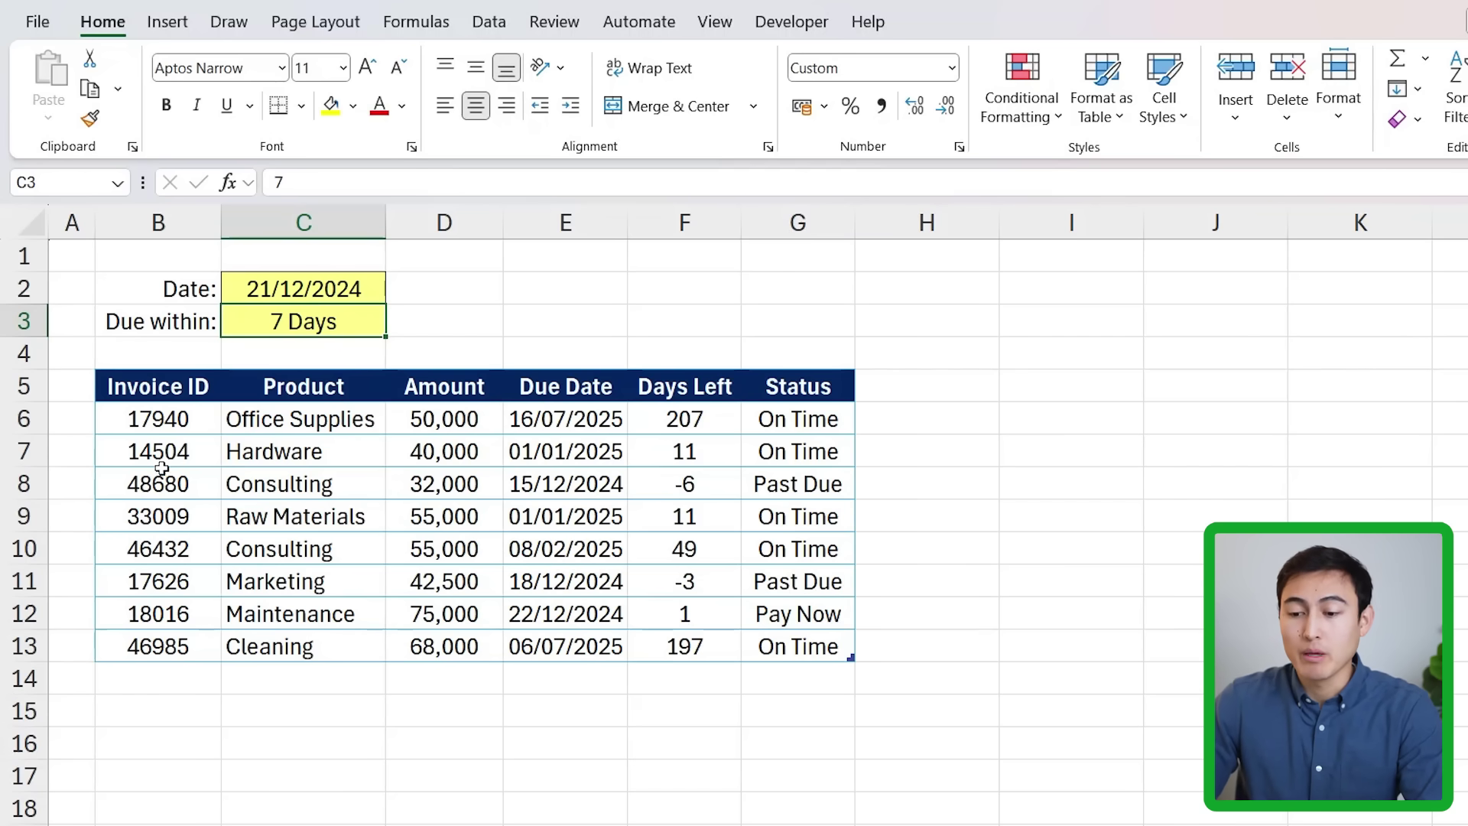
- Select the whole invoice table from the first Invoice ID across all columns
click(196, 418)
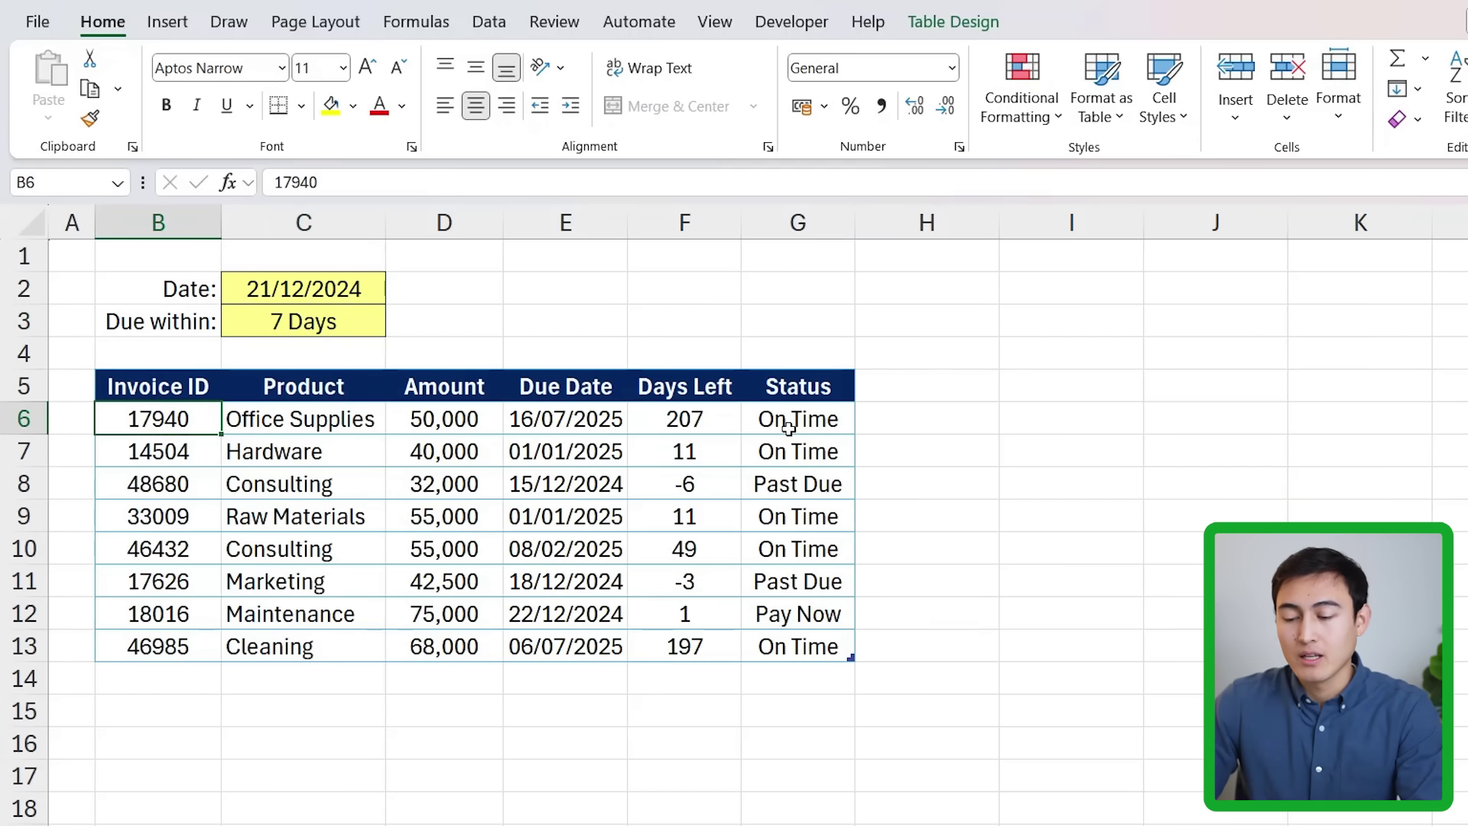
key(ctrl+a)
key(shift+BackSpace)
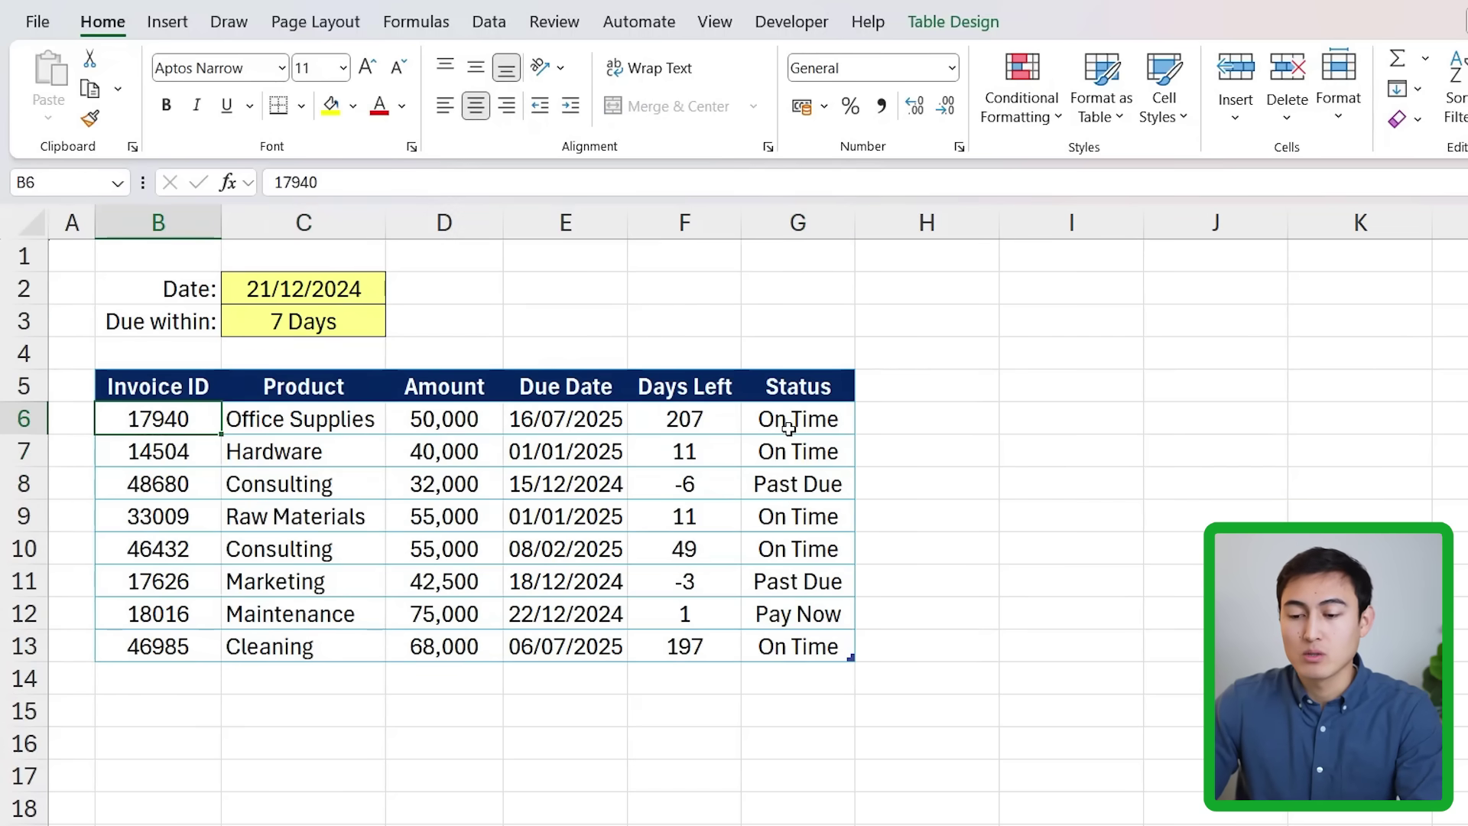
key(ctrl+shift+Down)
key(ctrl+shift+Right)
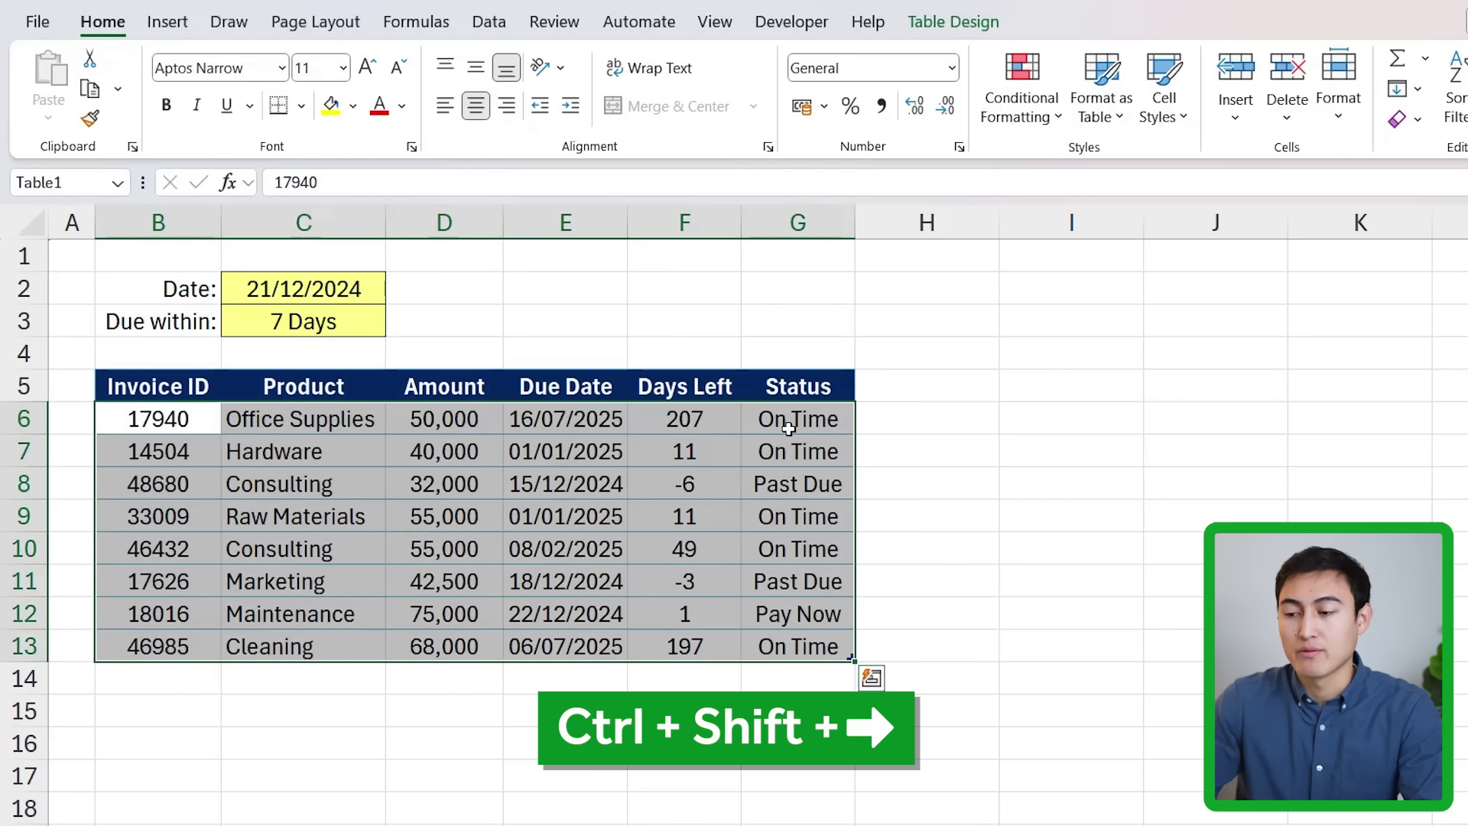
- Add a conditional formatting rule =$G6="Past Due" with a red fill
click(1040, 106)
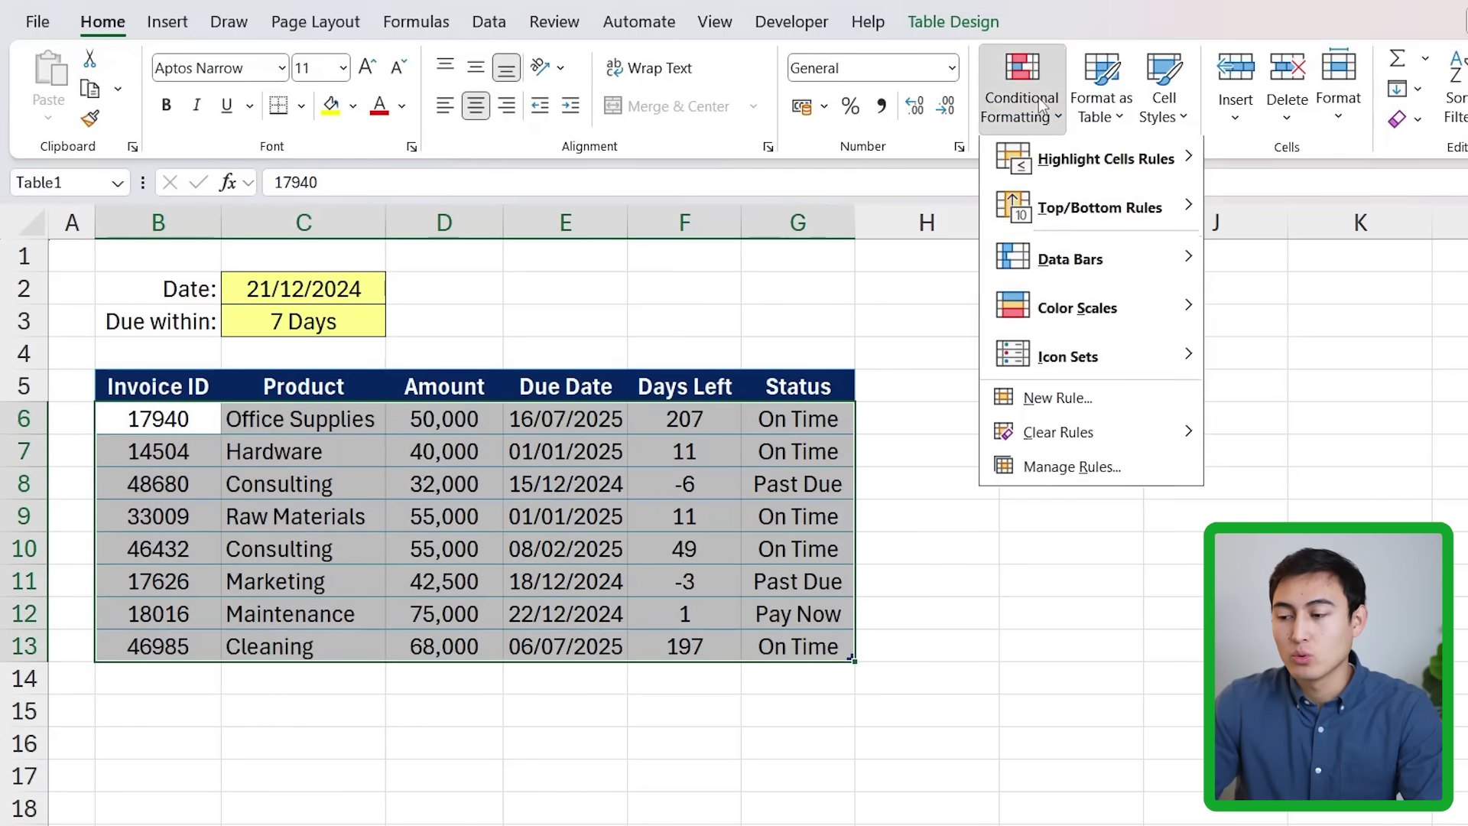
click(1078, 404)
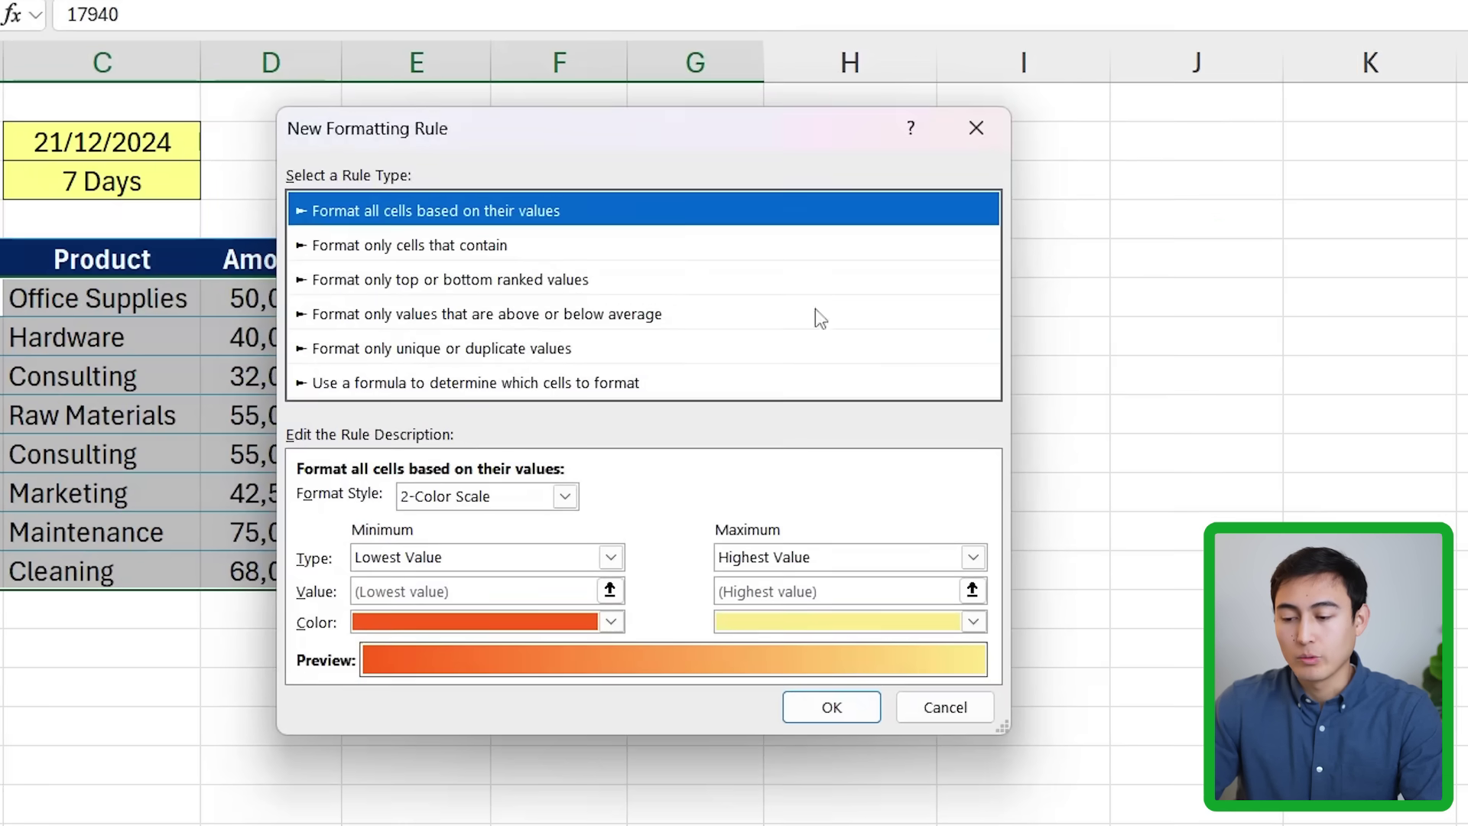
click(429, 383)
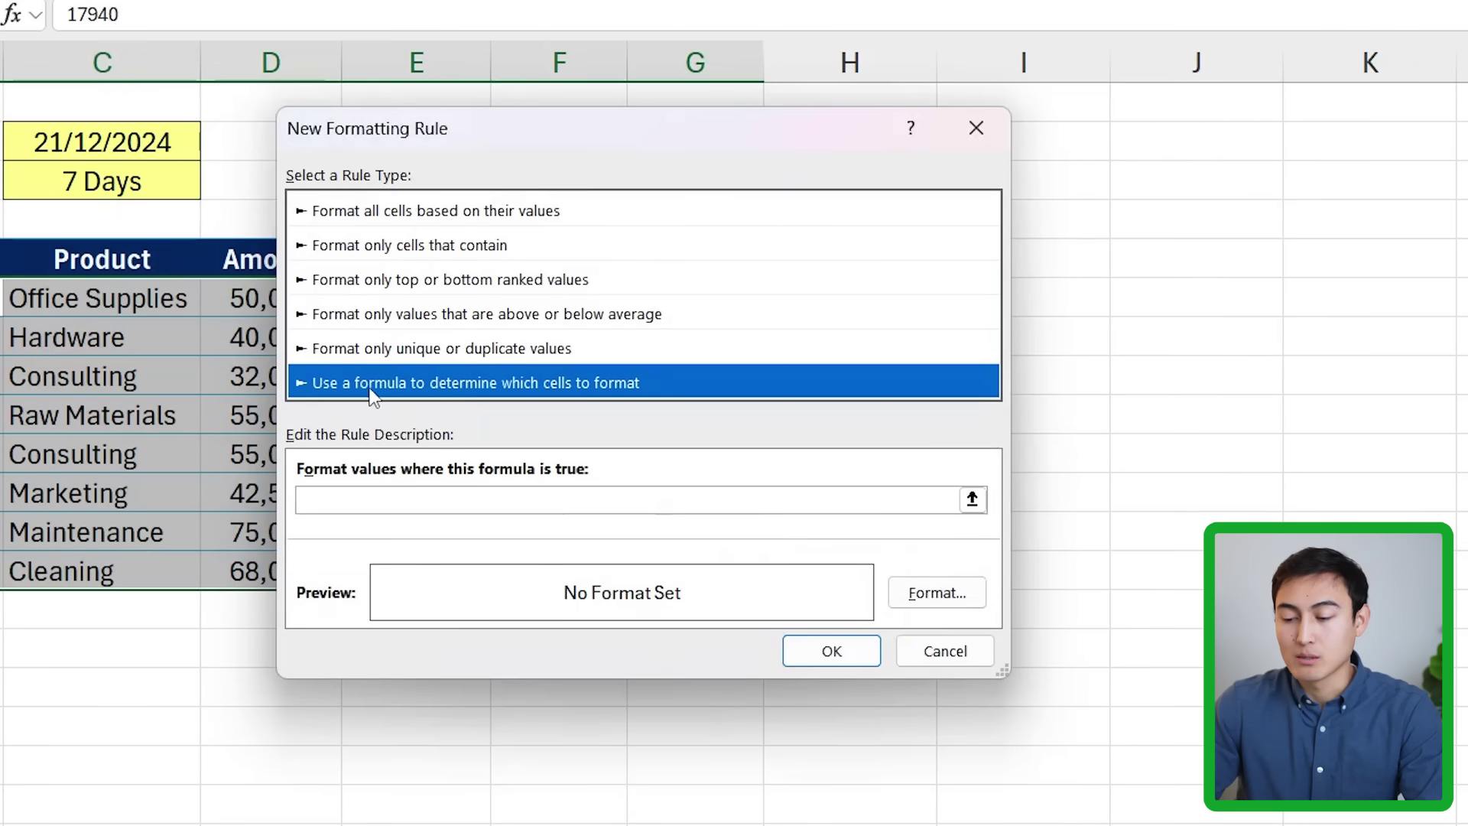
drag(492, 131, 1003, 212)
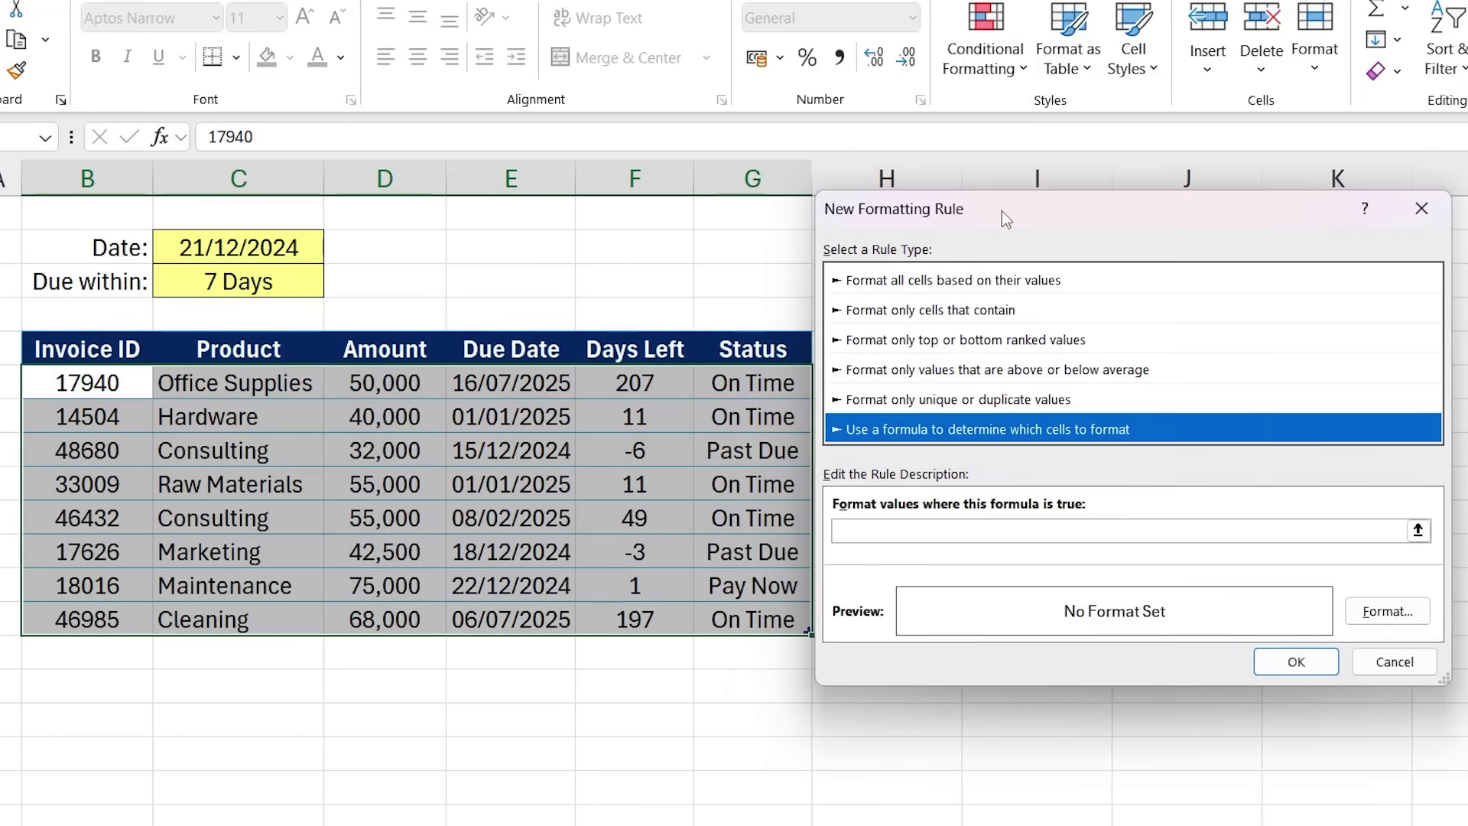
click(900, 528)
click(728, 383)
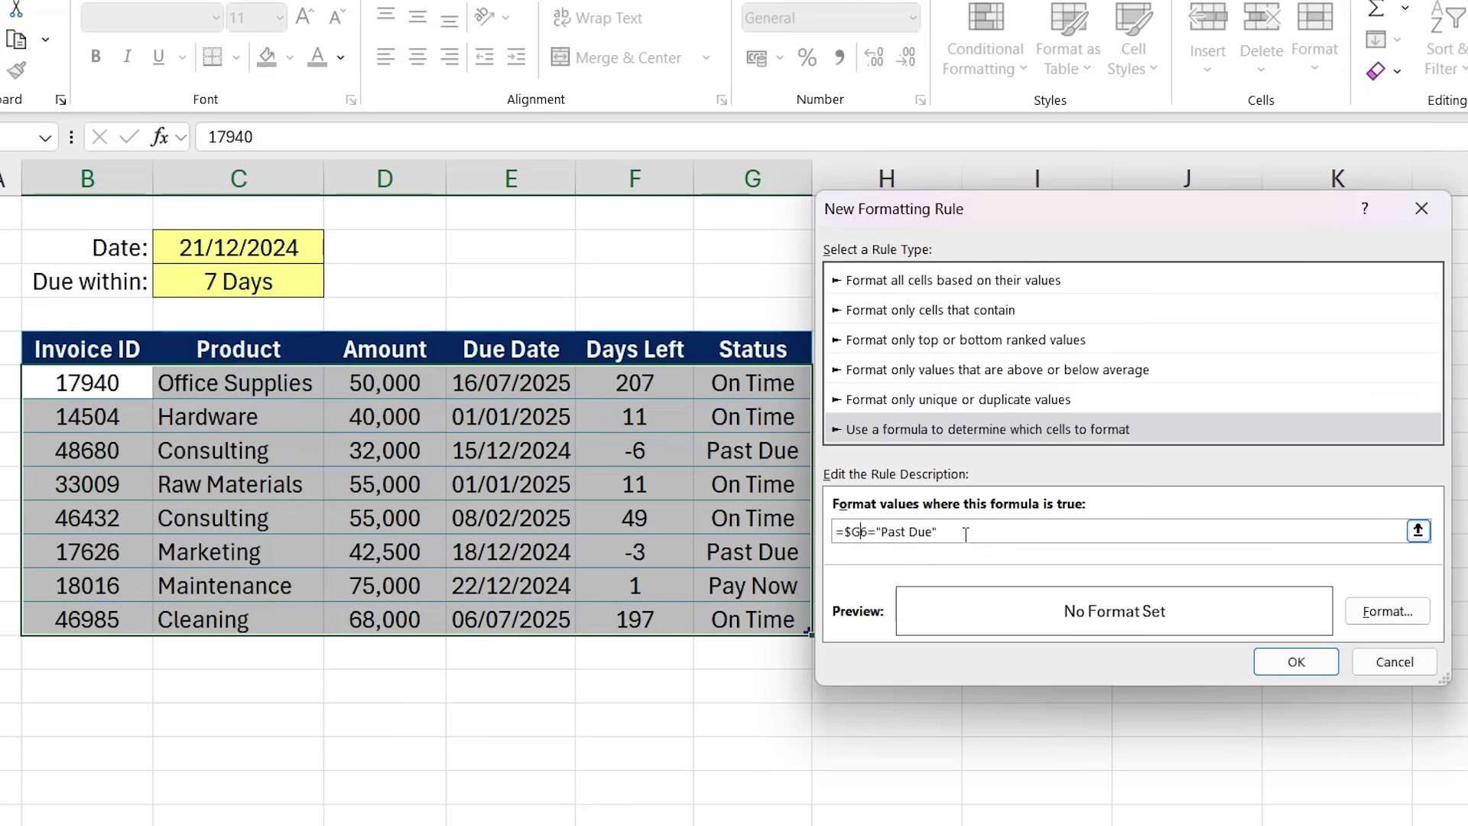
click(1388, 612)
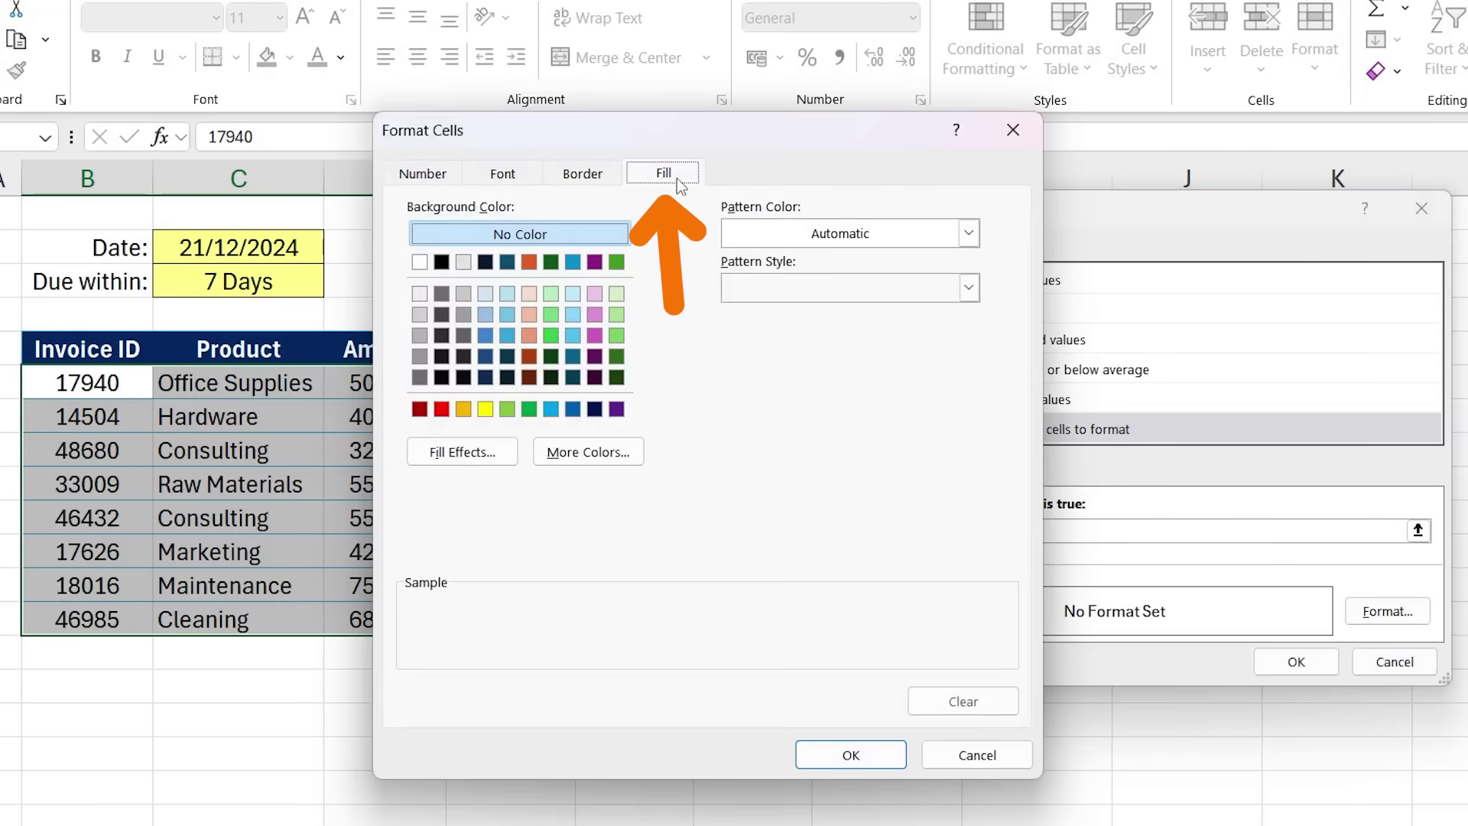
click(441, 410)
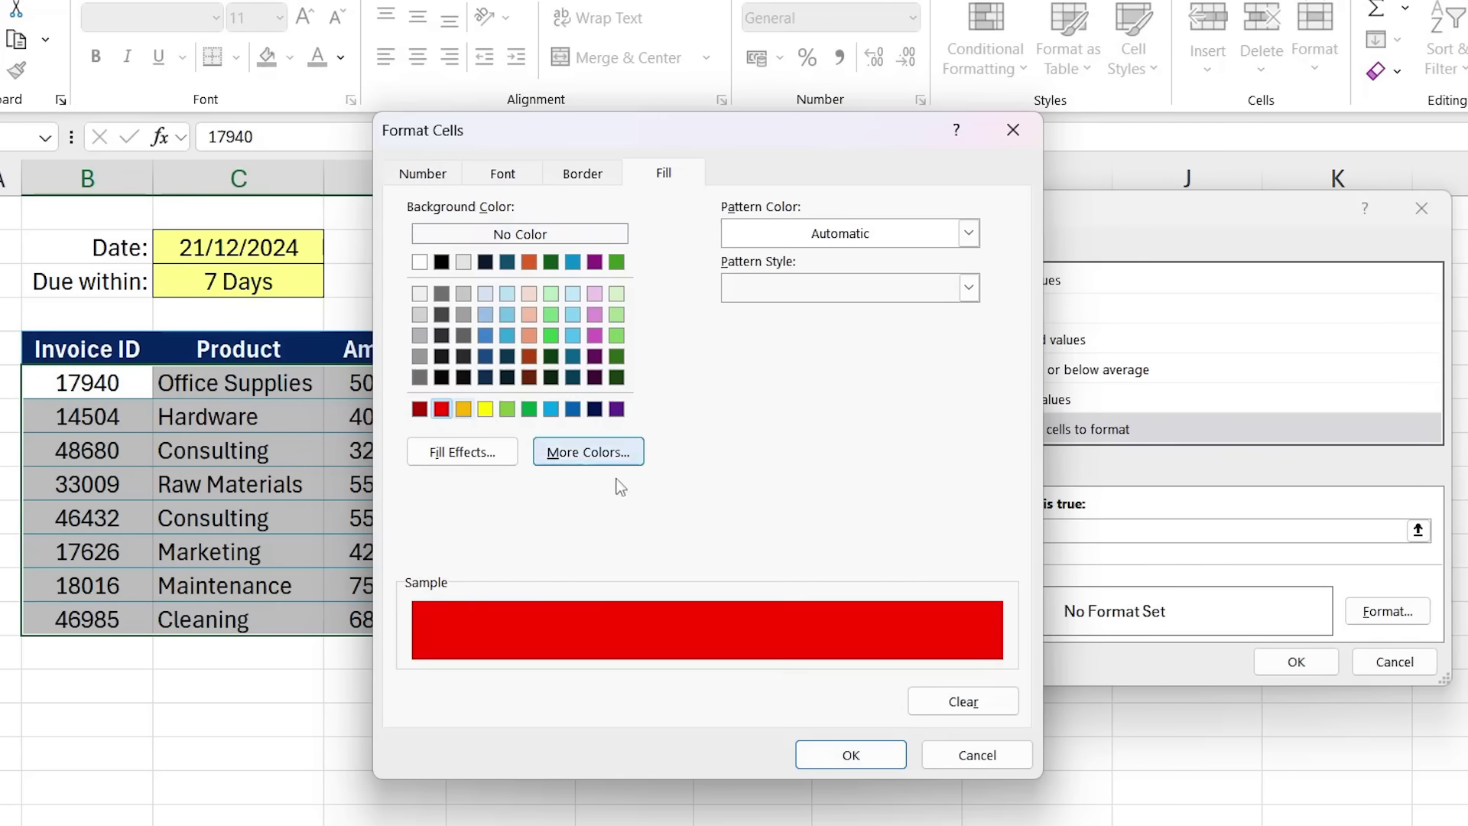
click(813, 754)
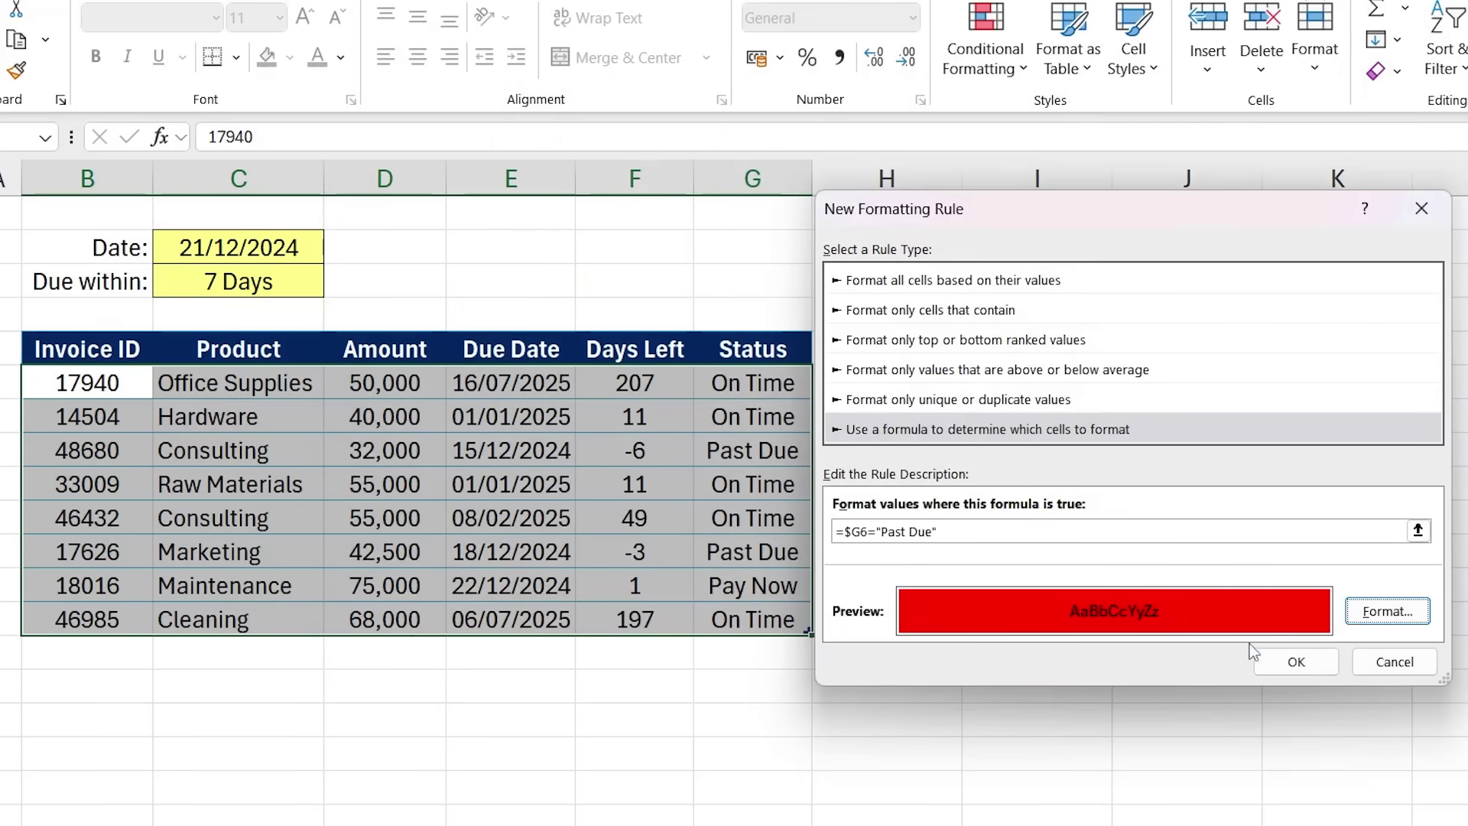
click(1269, 664)
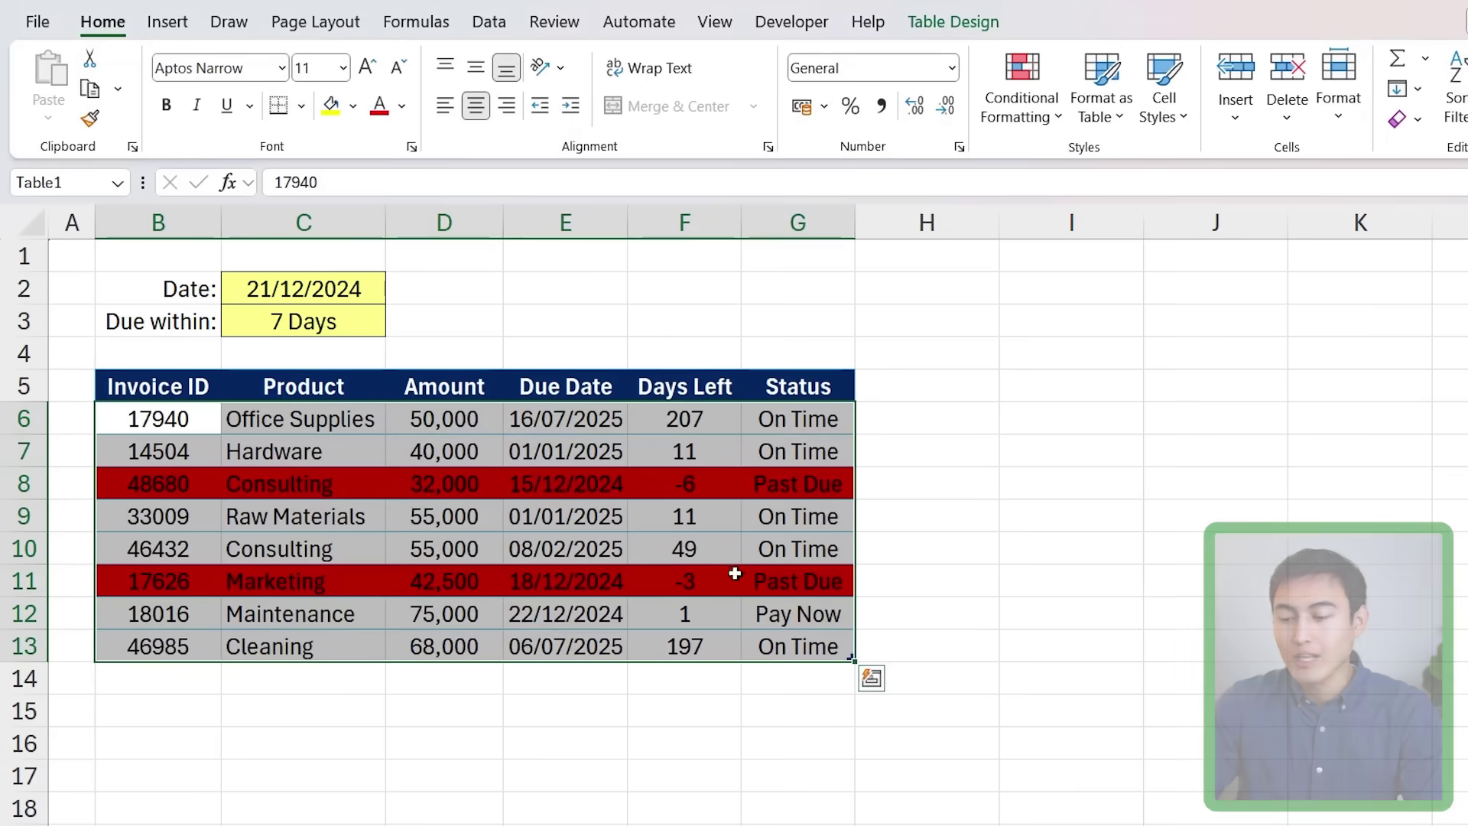
click(761, 484)
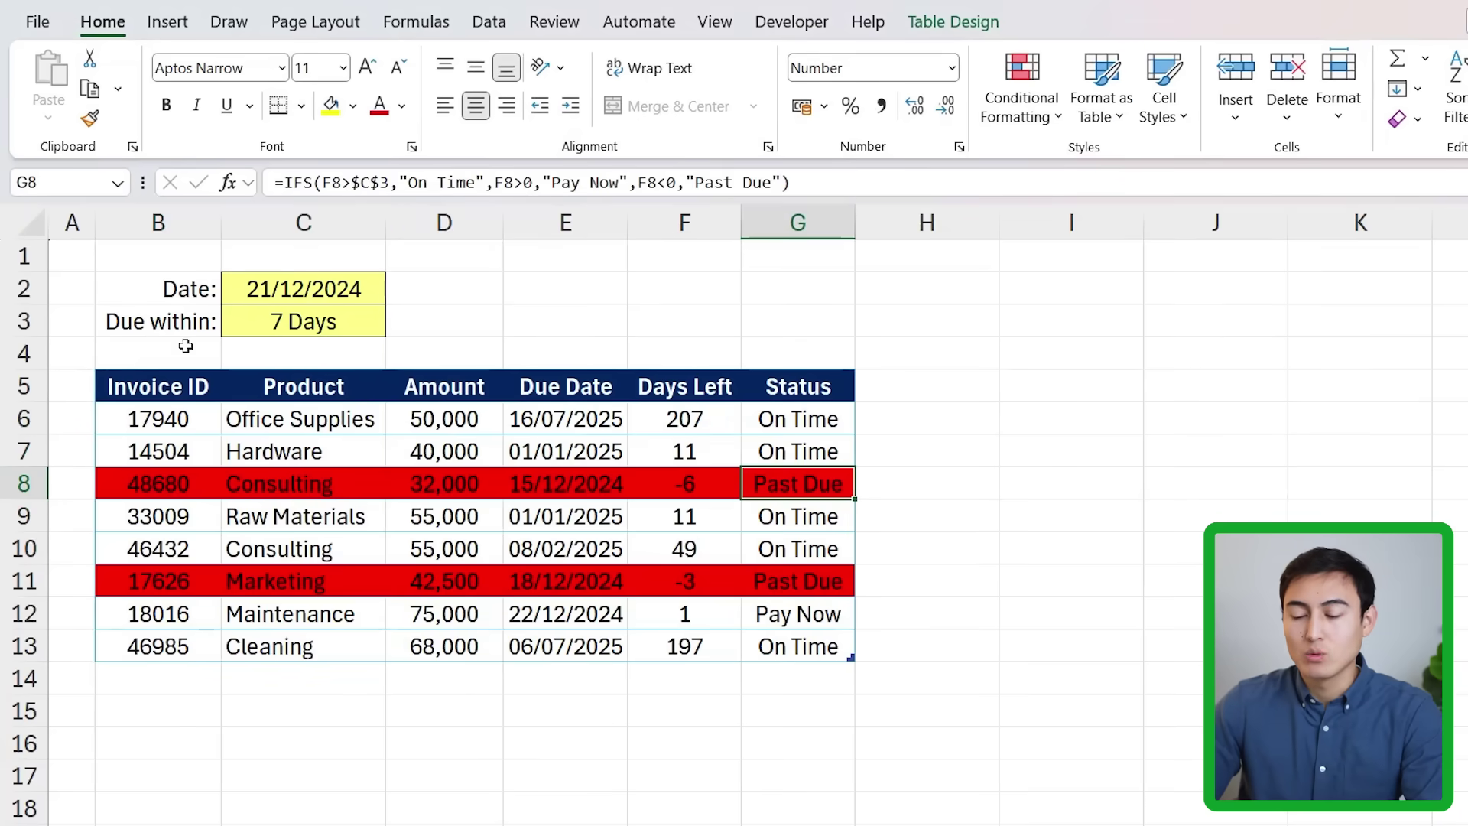
click(277, 321)
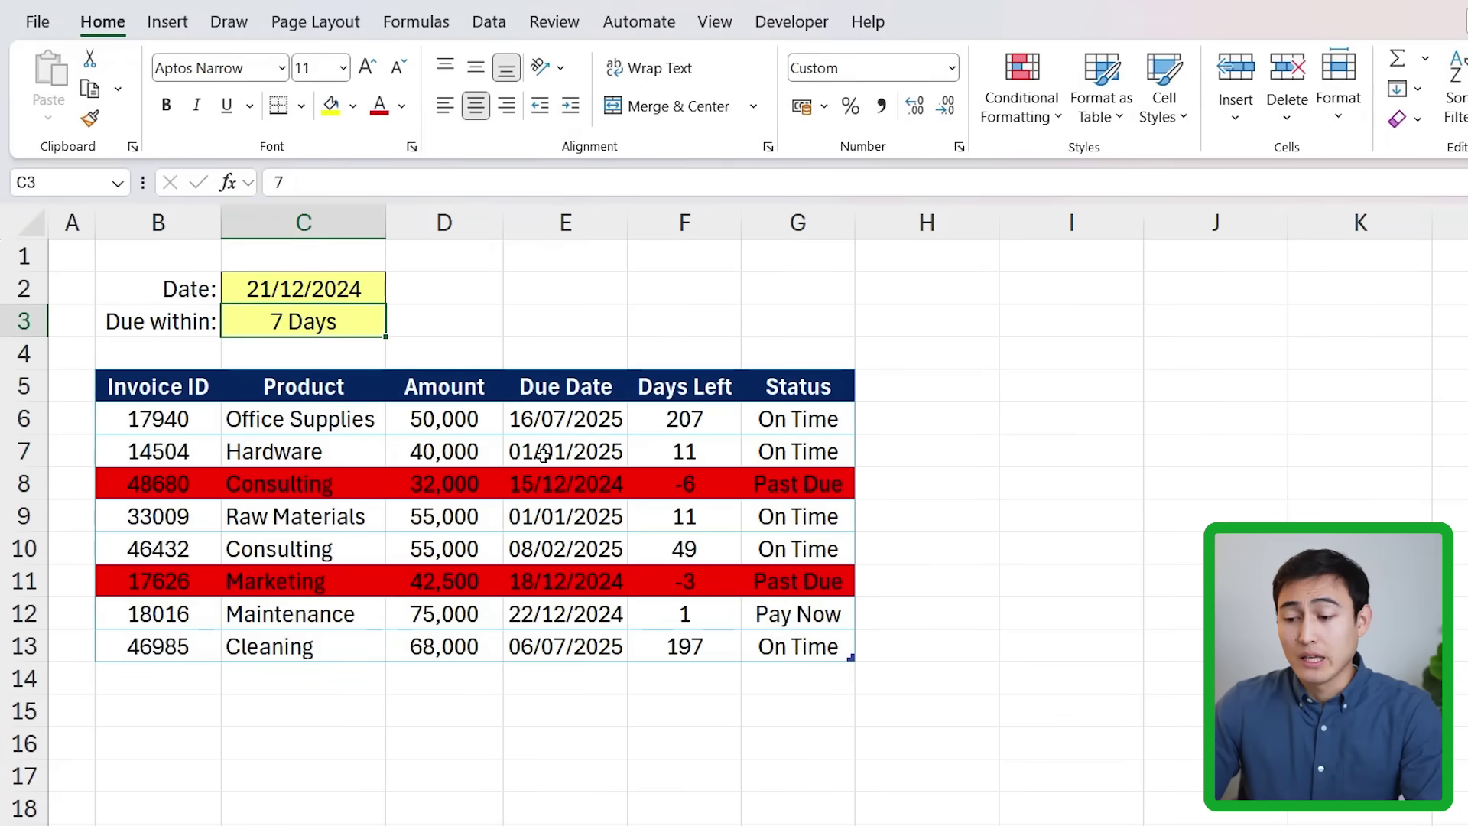
click(570, 451)
double_click(582, 451)
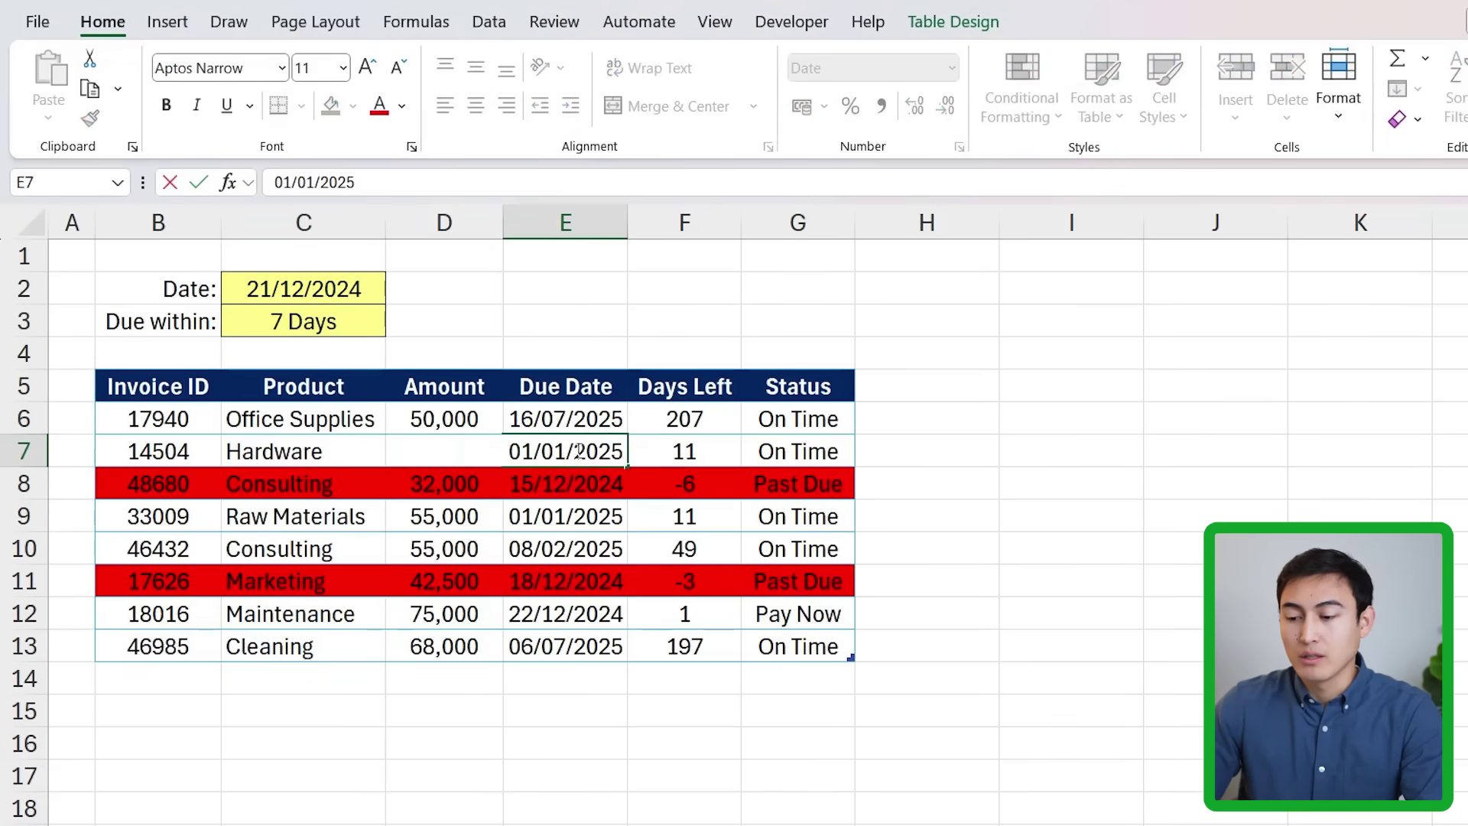
key(BackSpace)
text(4)
key(Return)
click(576, 451)
key(ctrl+z)
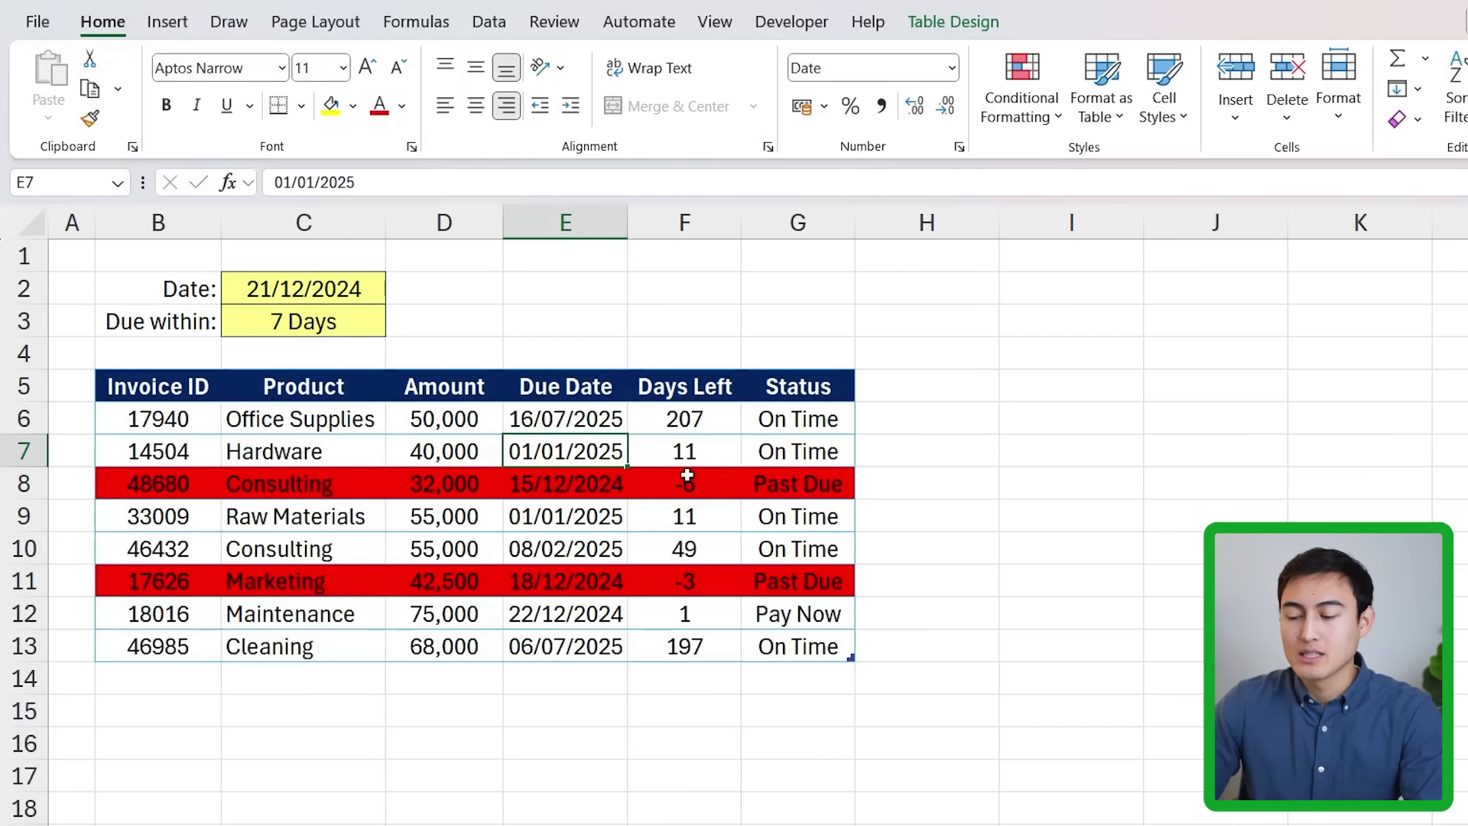
click(645, 491)
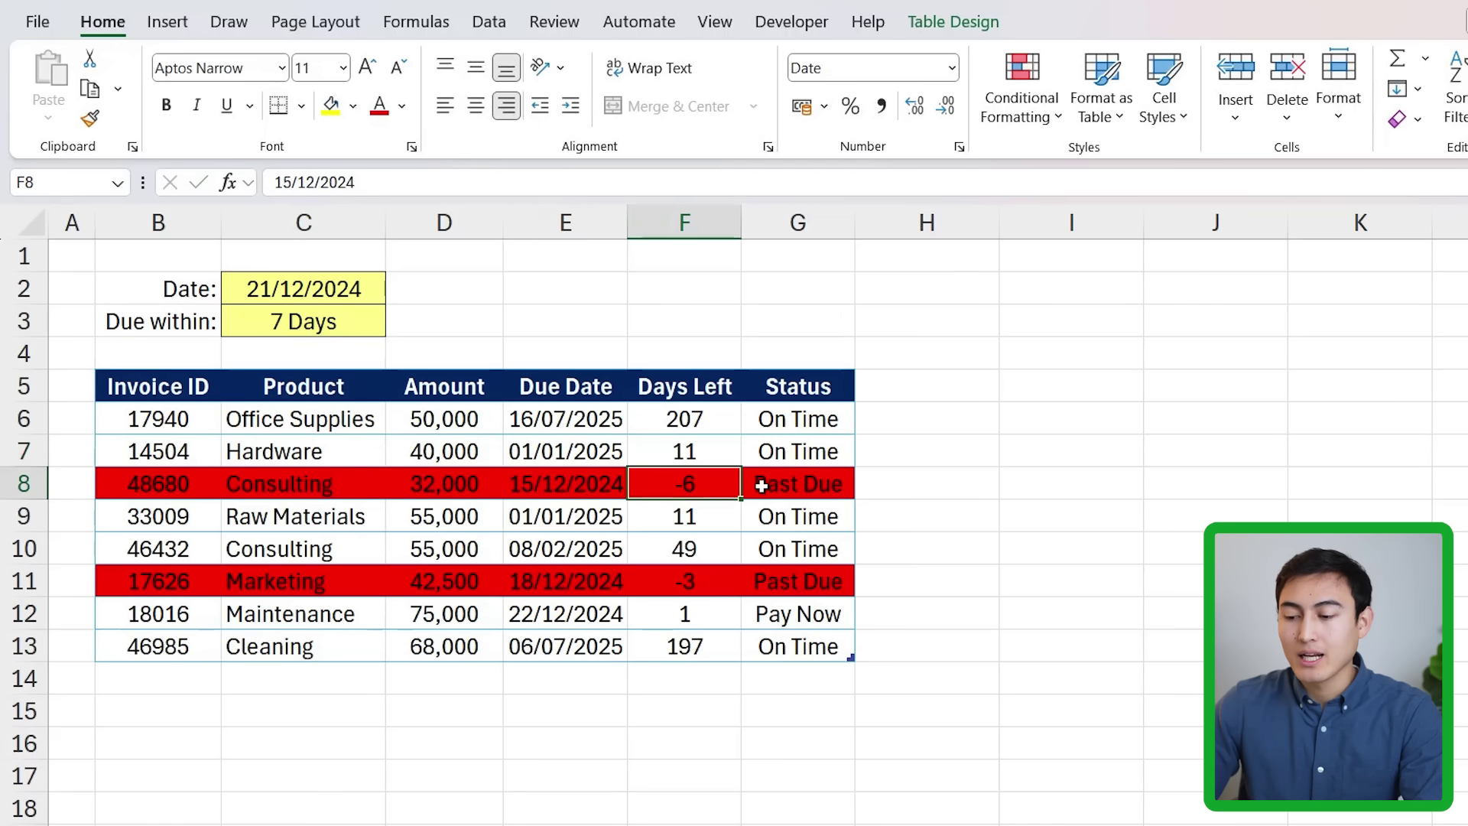
click(807, 483)
key(shift+Down)
key(shift+Down)
key(shift+Down)
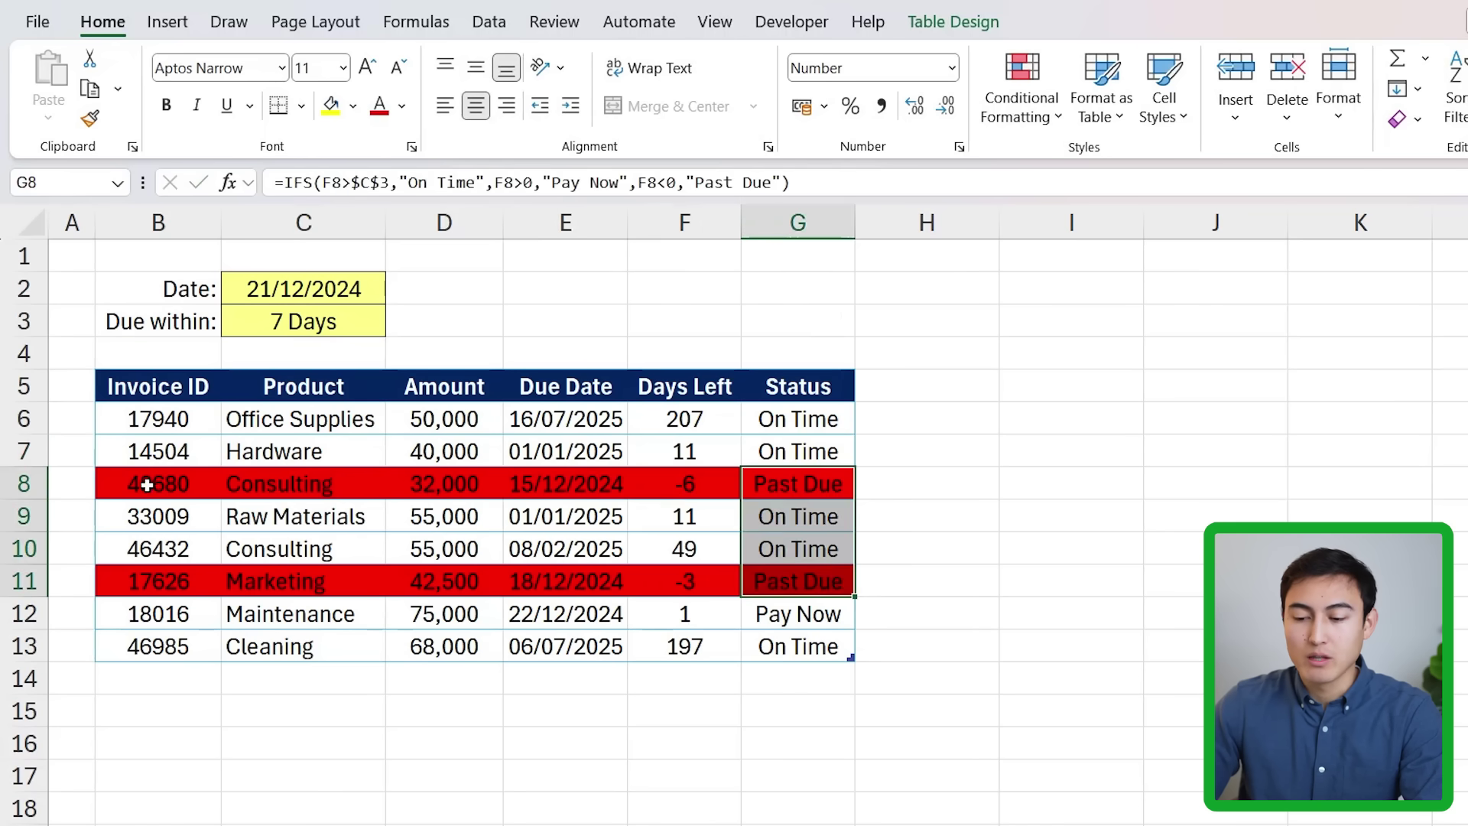
drag(158, 484, 692, 487)
key(Right)
key(Right)
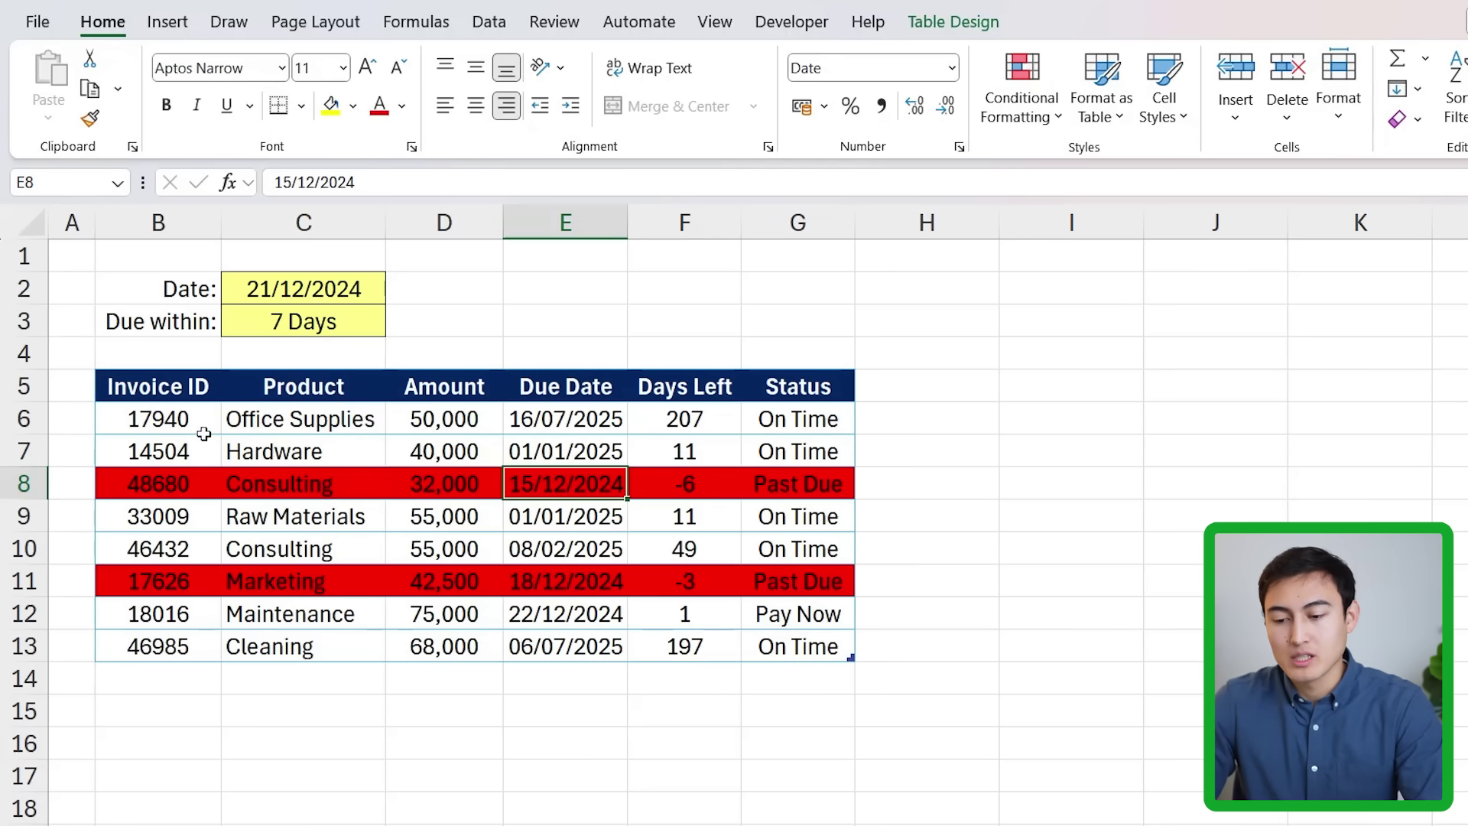
- Add a formula rule =$G6="Pay Now" with yellow fill to the invoice table, highlighting Maintenance
click(204, 434)
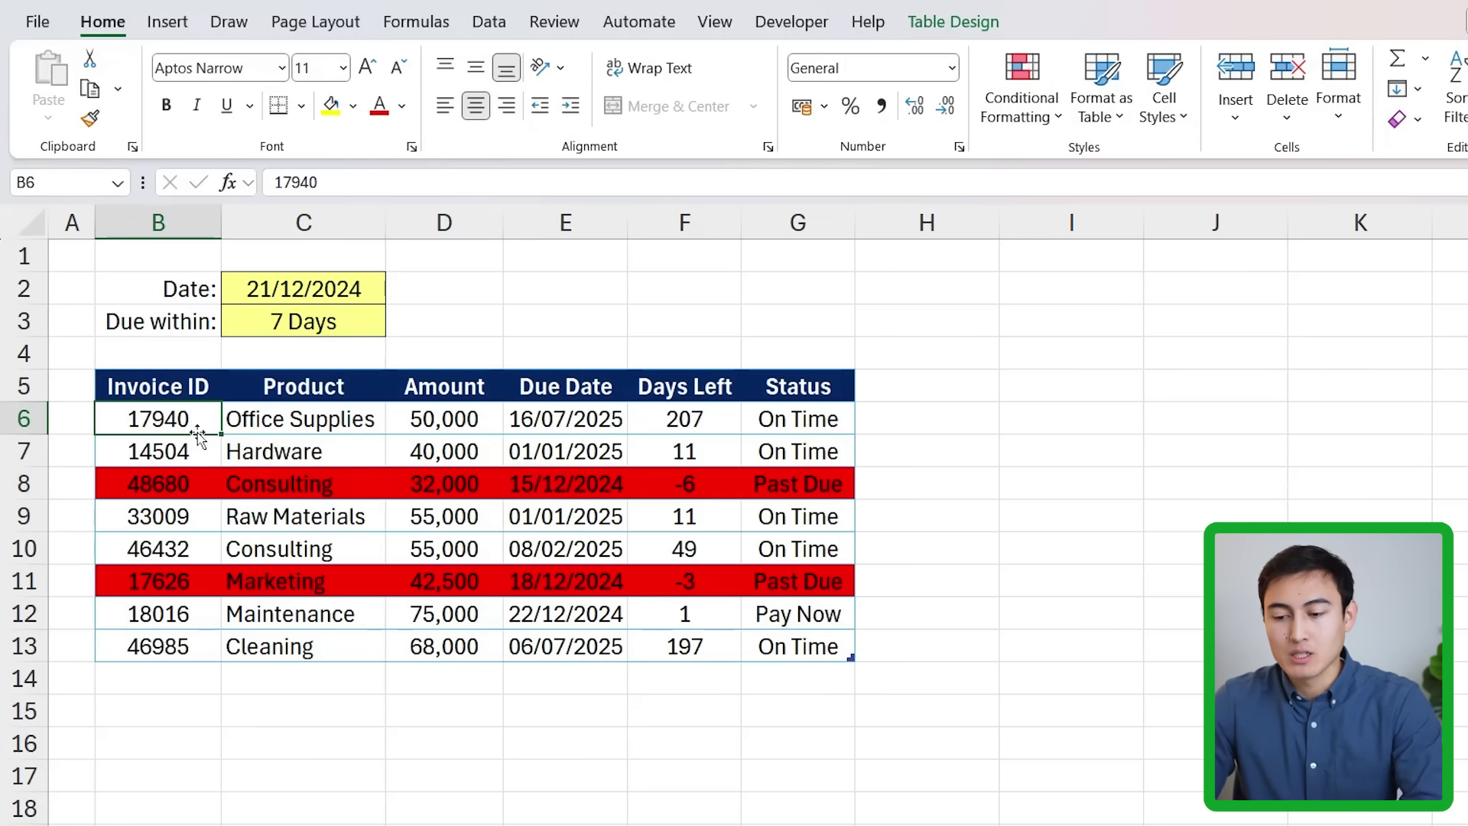
key(ctrl+a)
click(994, 102)
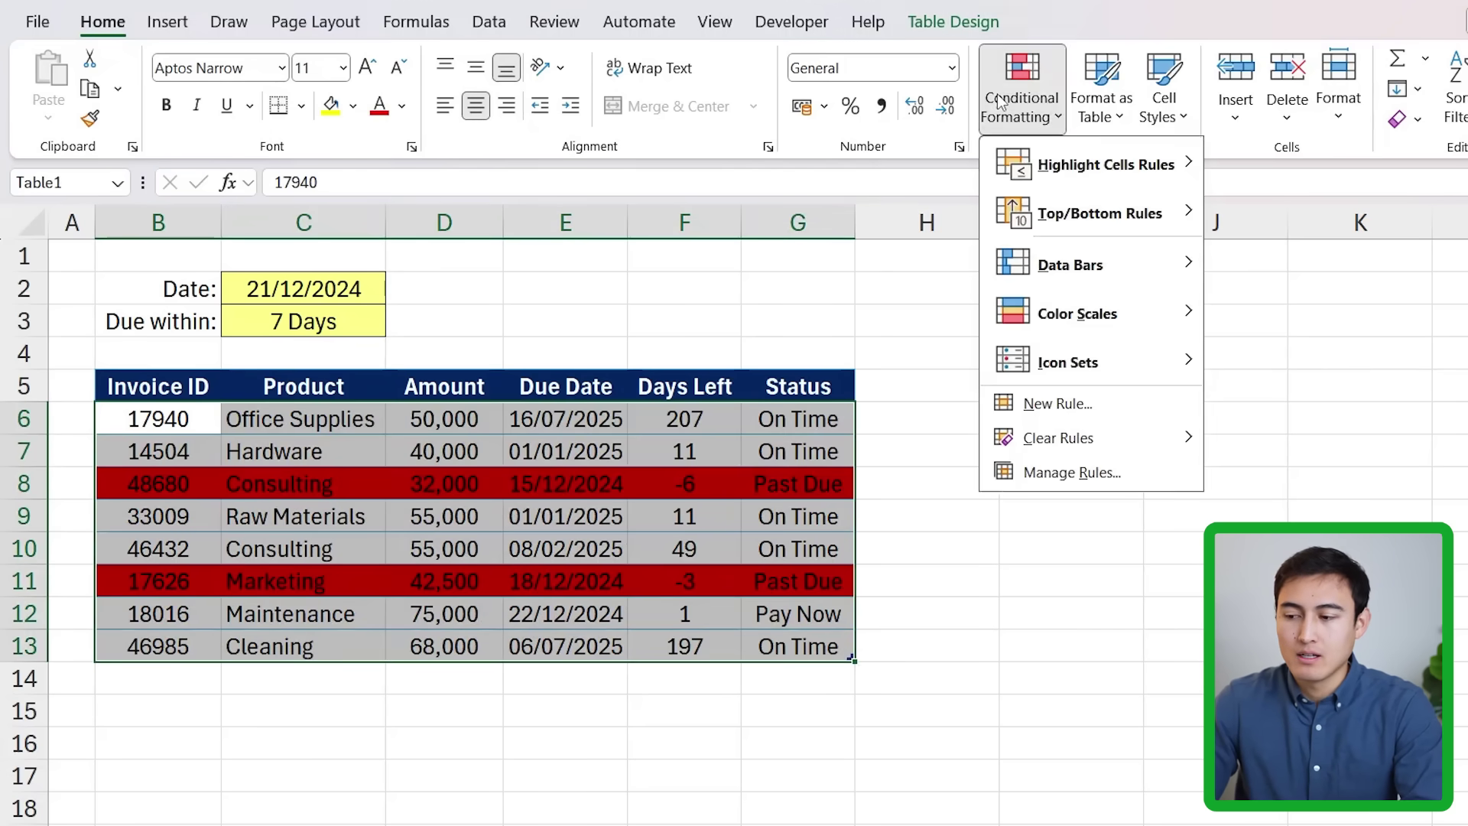
click(1055, 404)
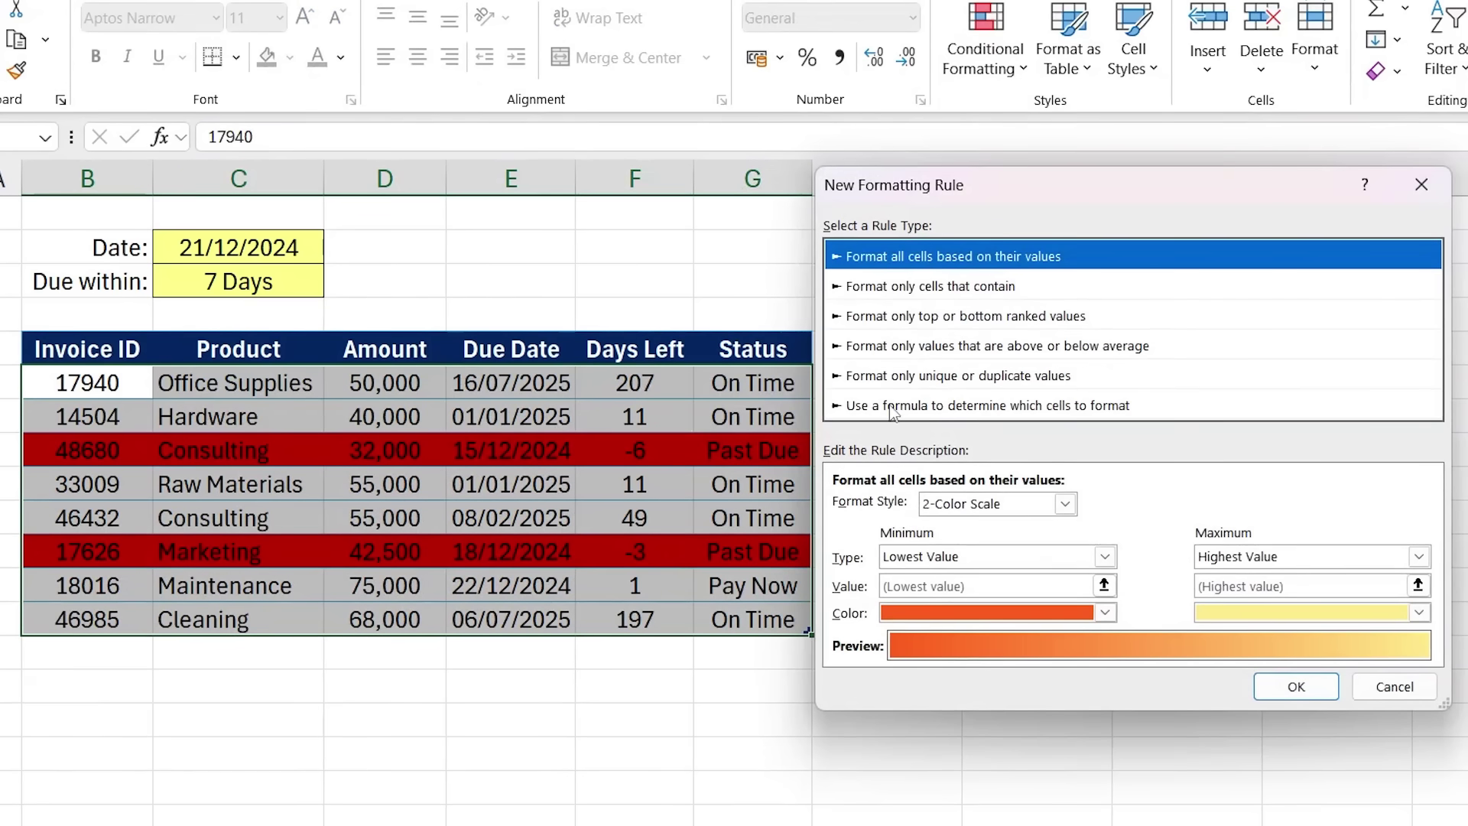
click(893, 407)
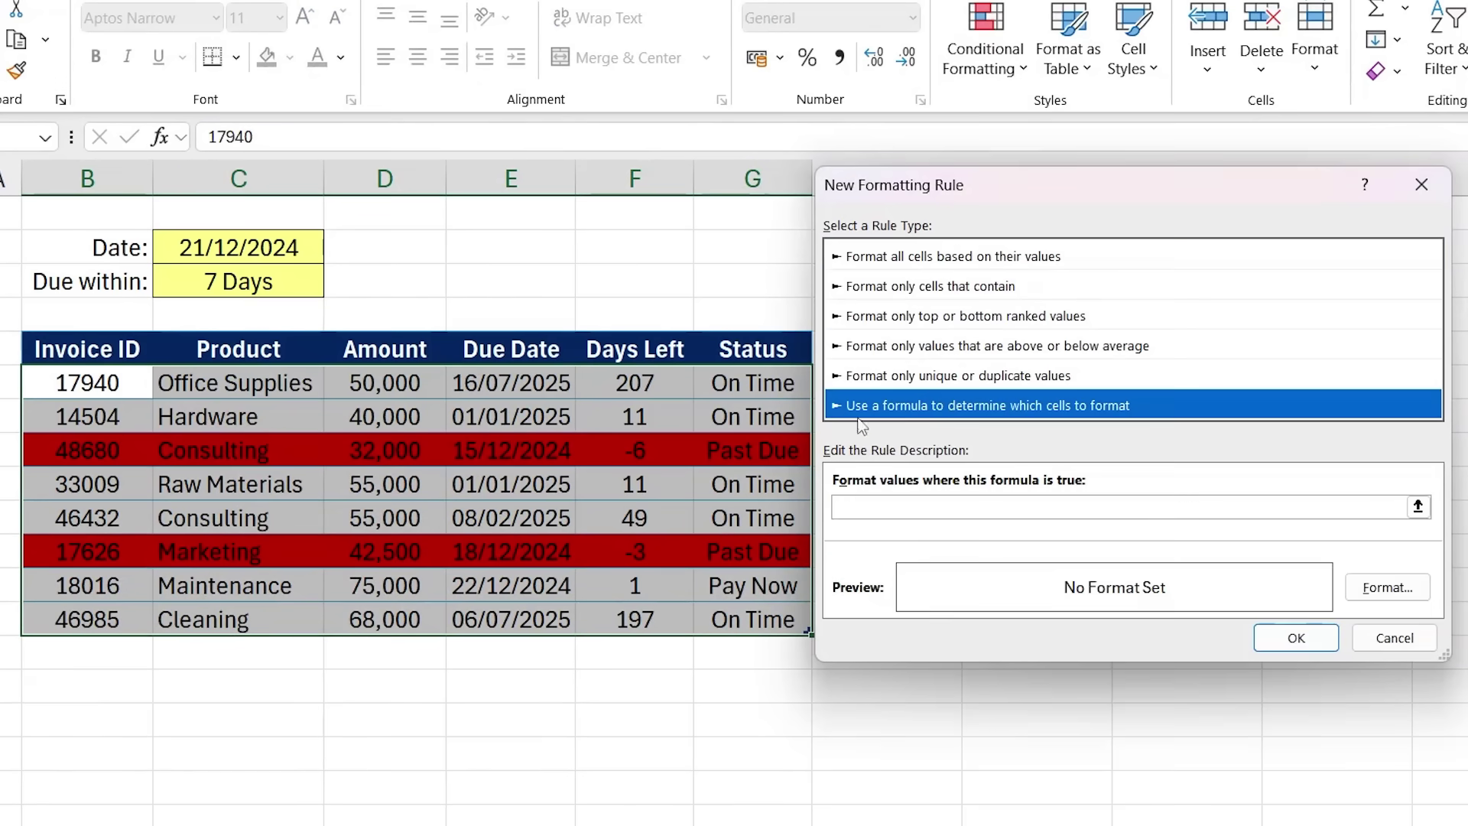
click(863, 507)
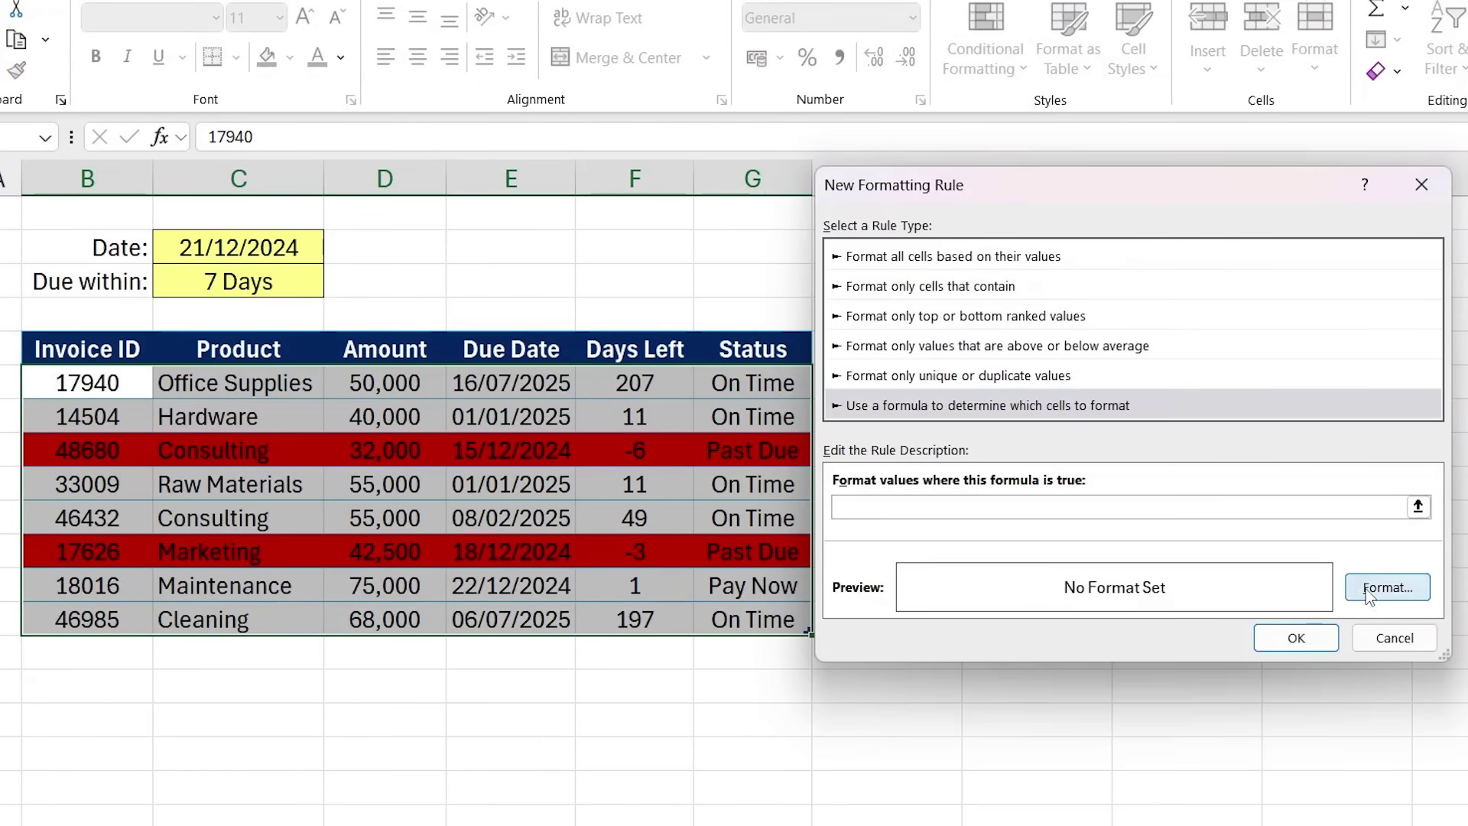
click(747, 385)
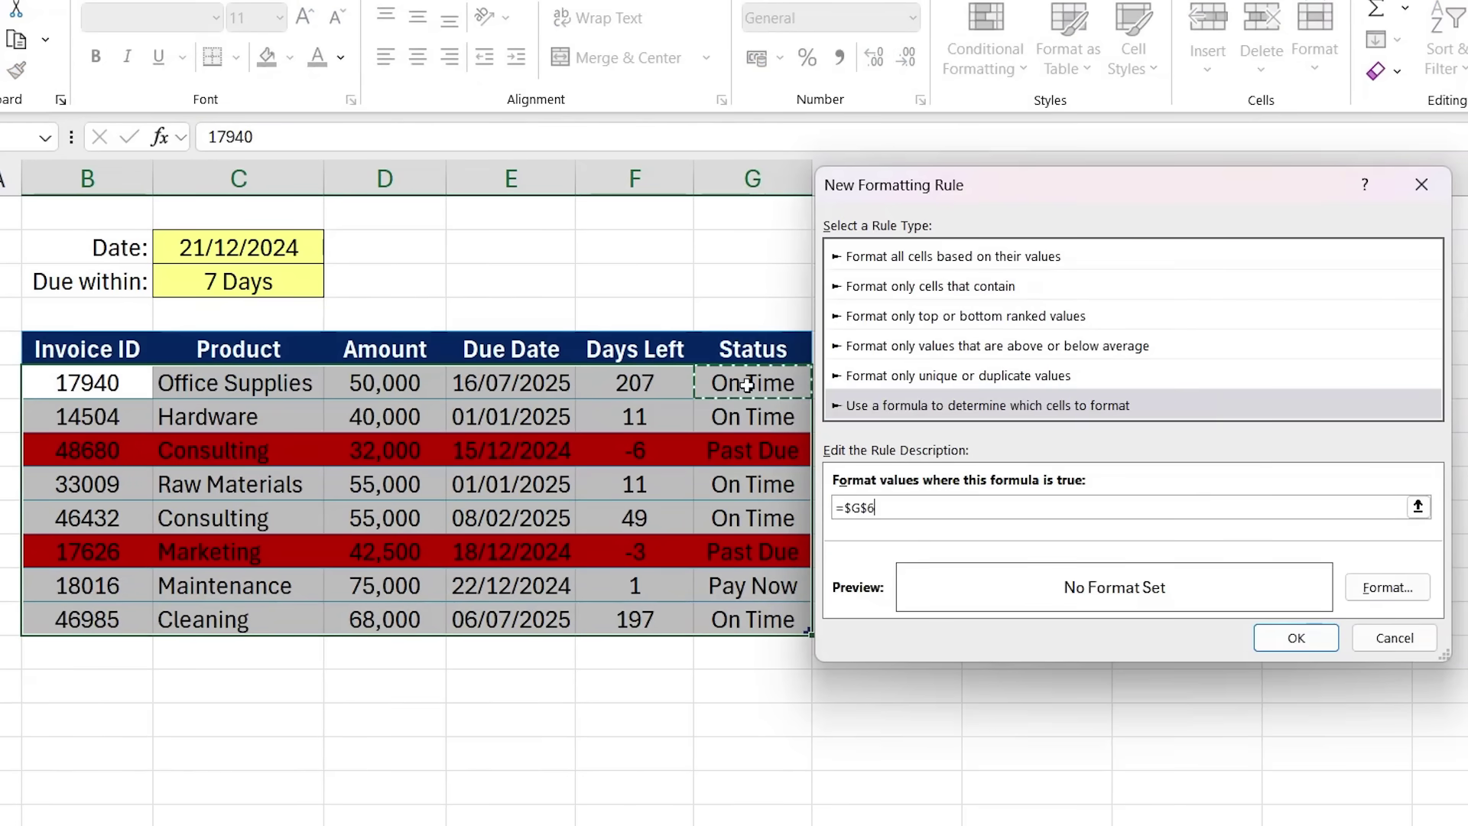
click(869, 512)
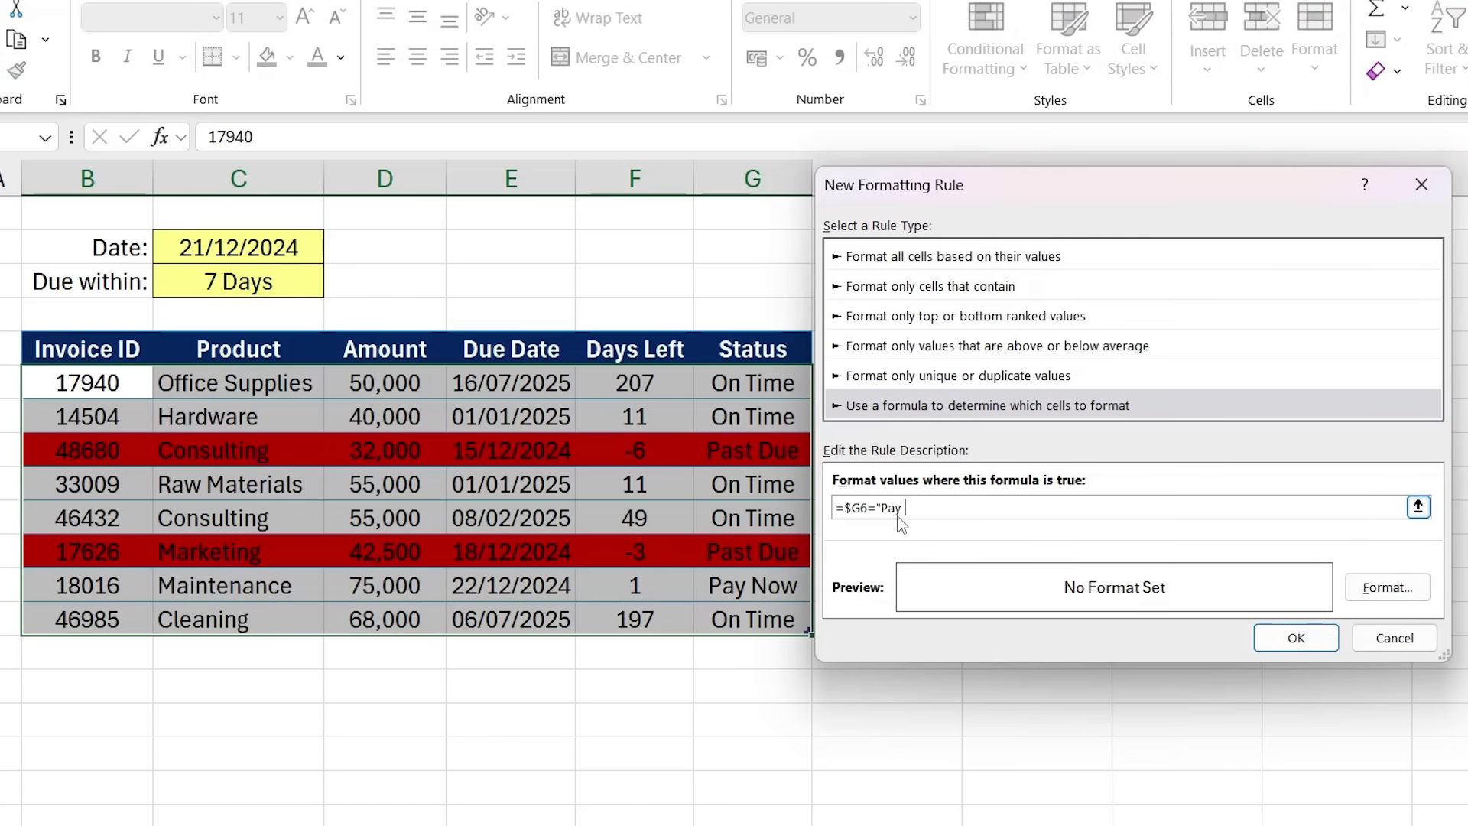
click(1370, 591)
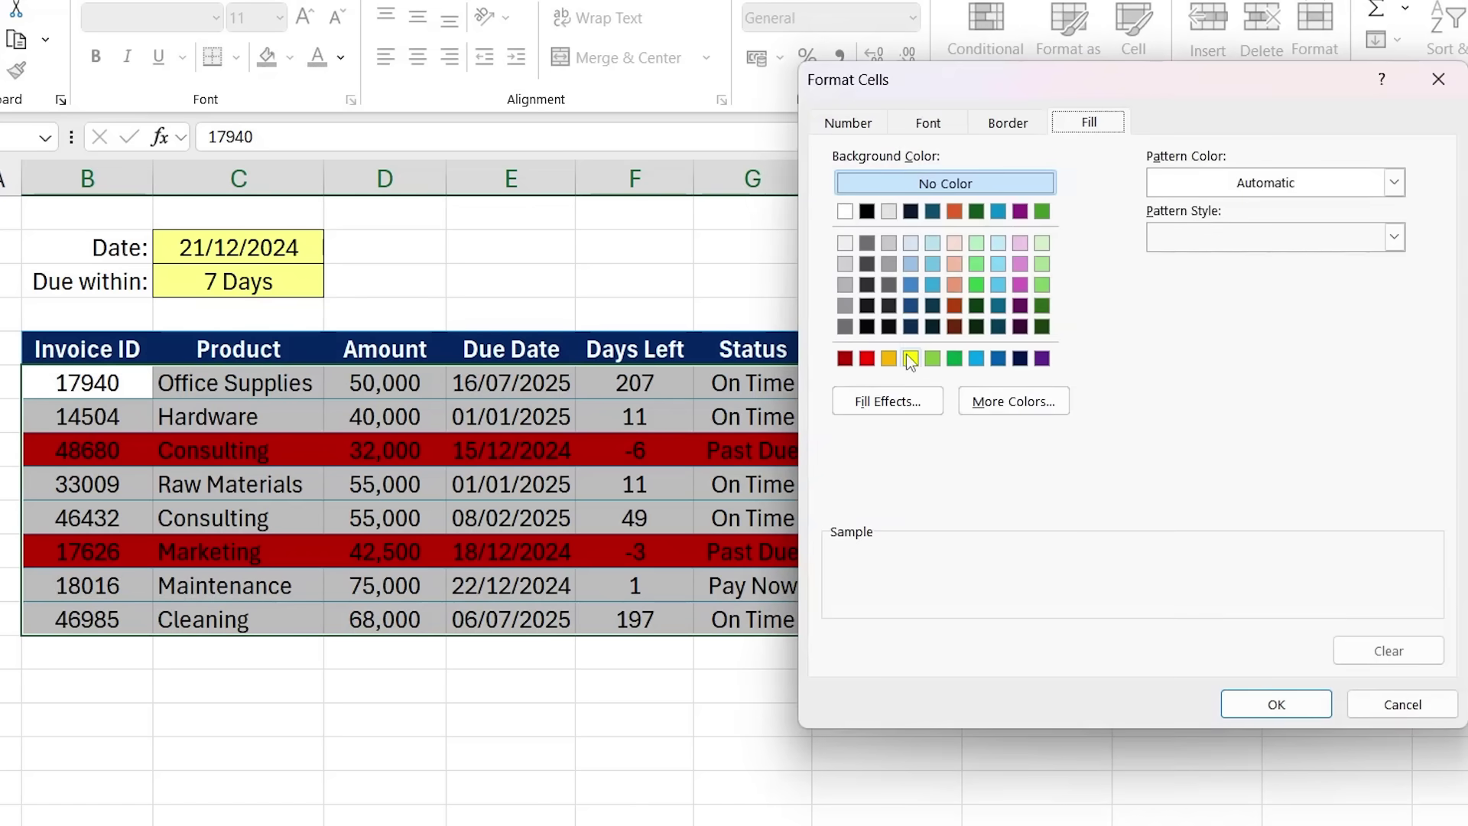
click(910, 358)
click(1276, 704)
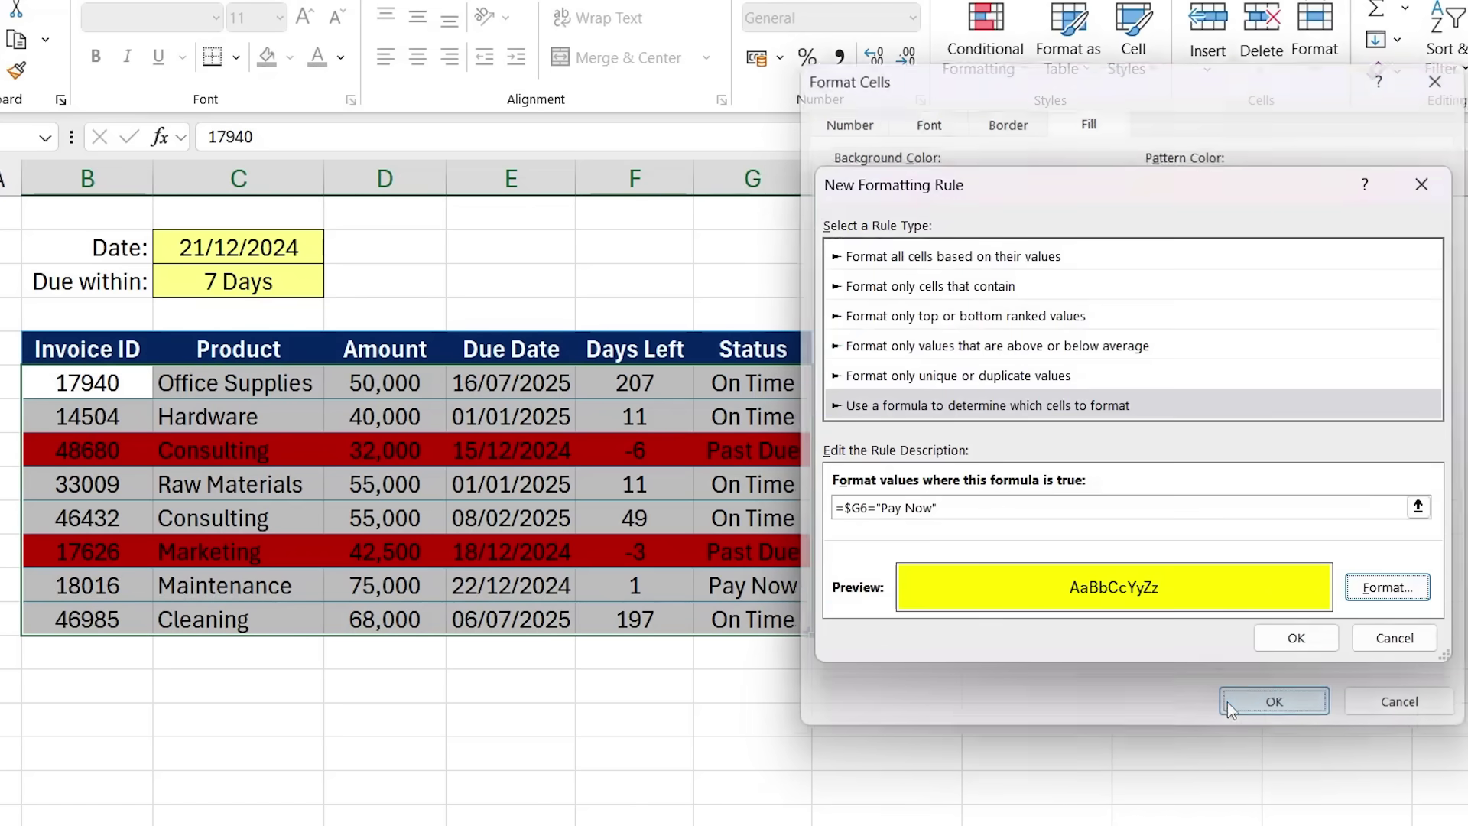
click(1298, 634)
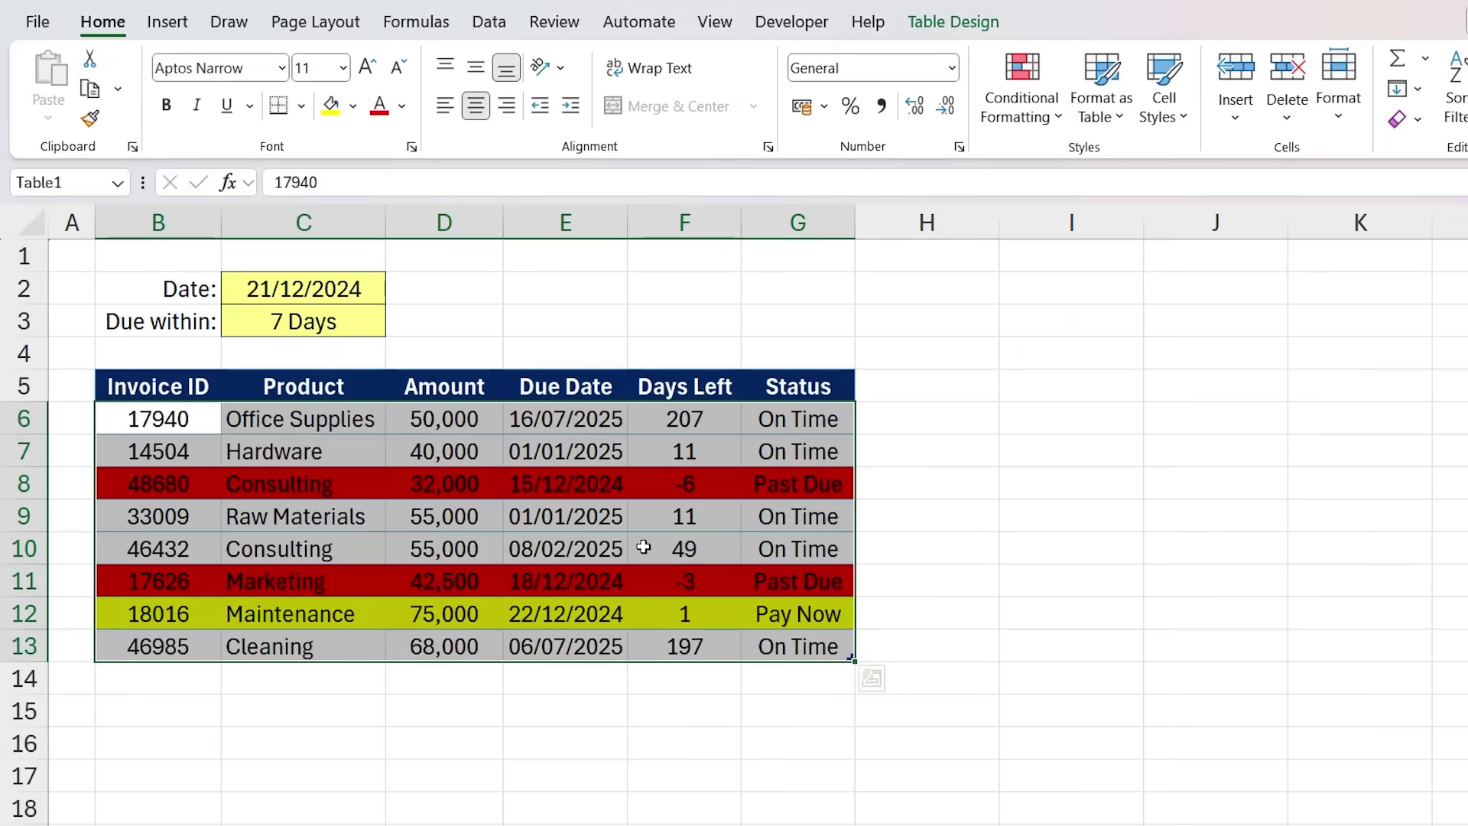
click(796, 645)
- Test a text value in Due within C3, then delete it so non-overdue invoices read On Time
key(Up)
key(Left)
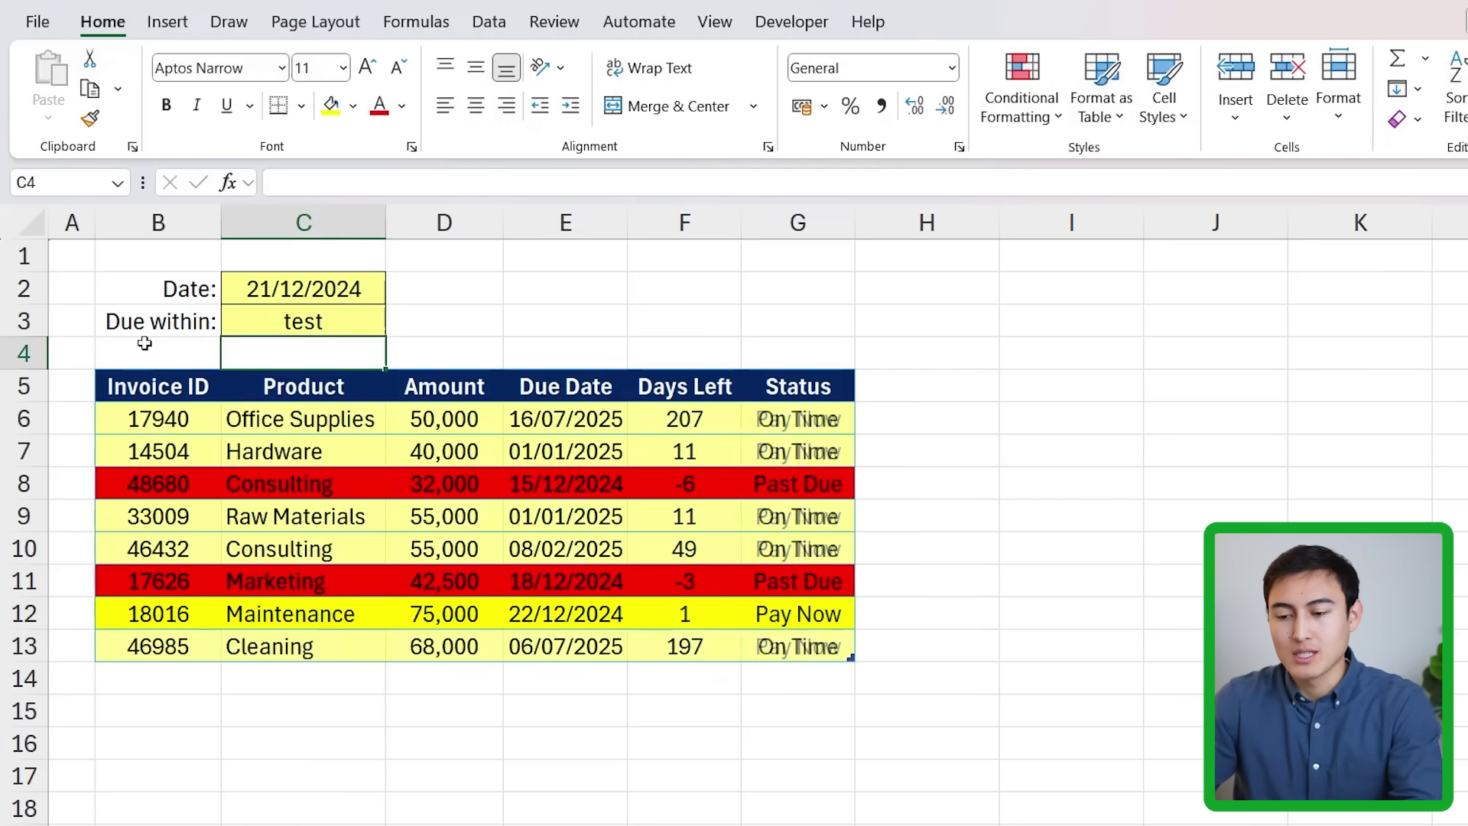
key(Up)
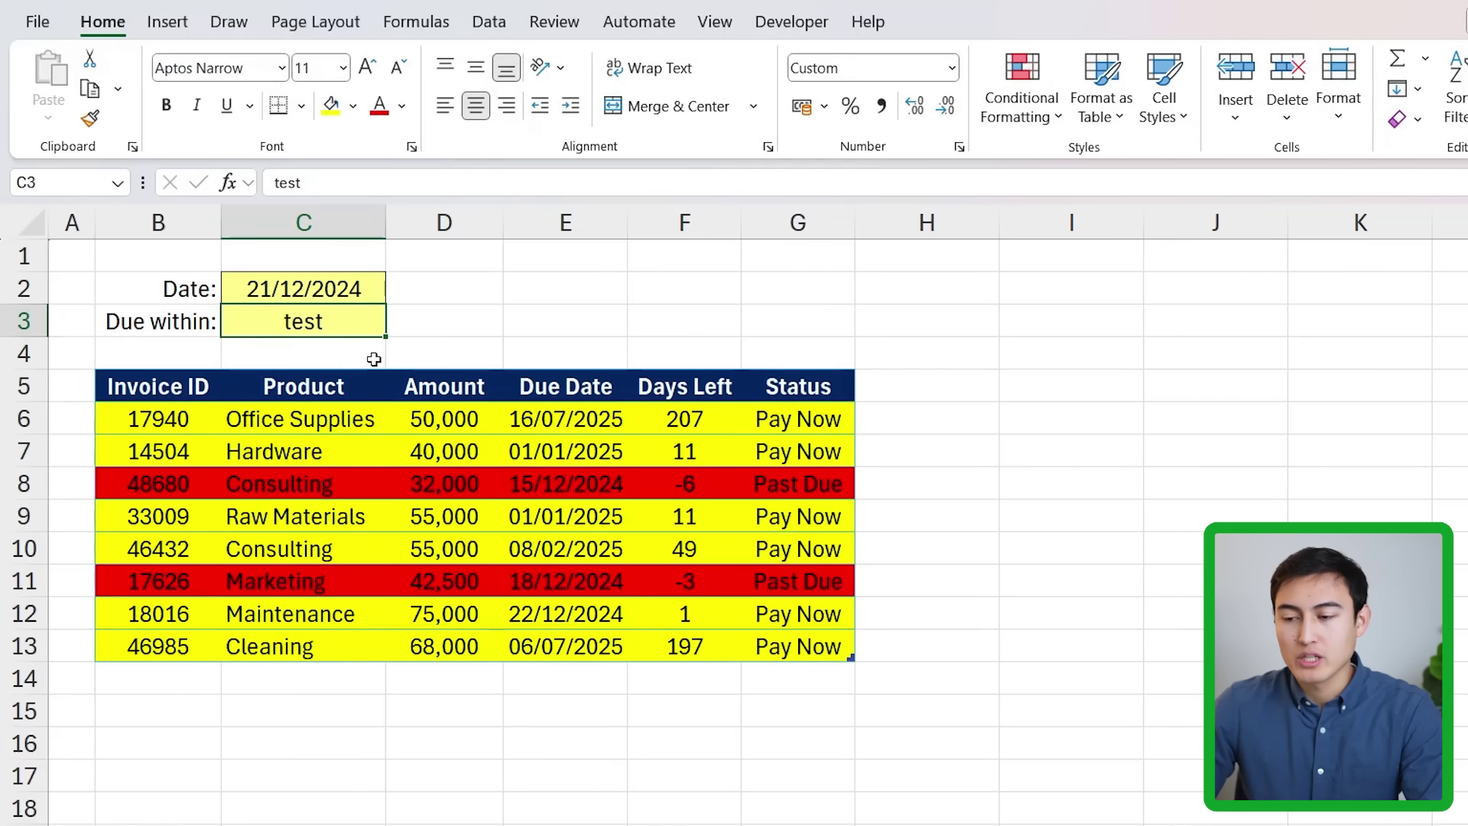
key(Delete)
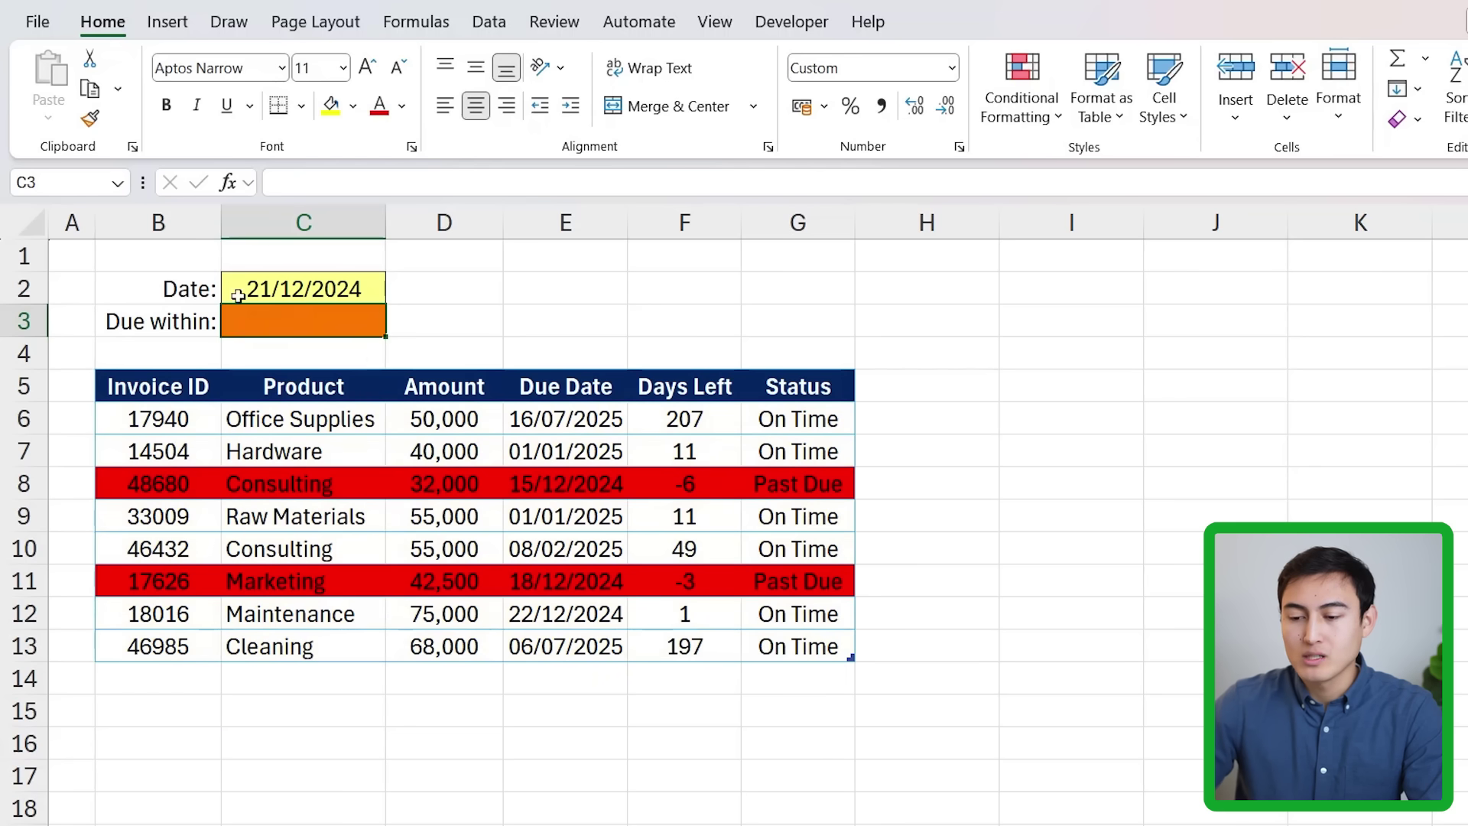
- Add list data validation with source 7,14,21,28 to the Due within cell C3
click(495, 19)
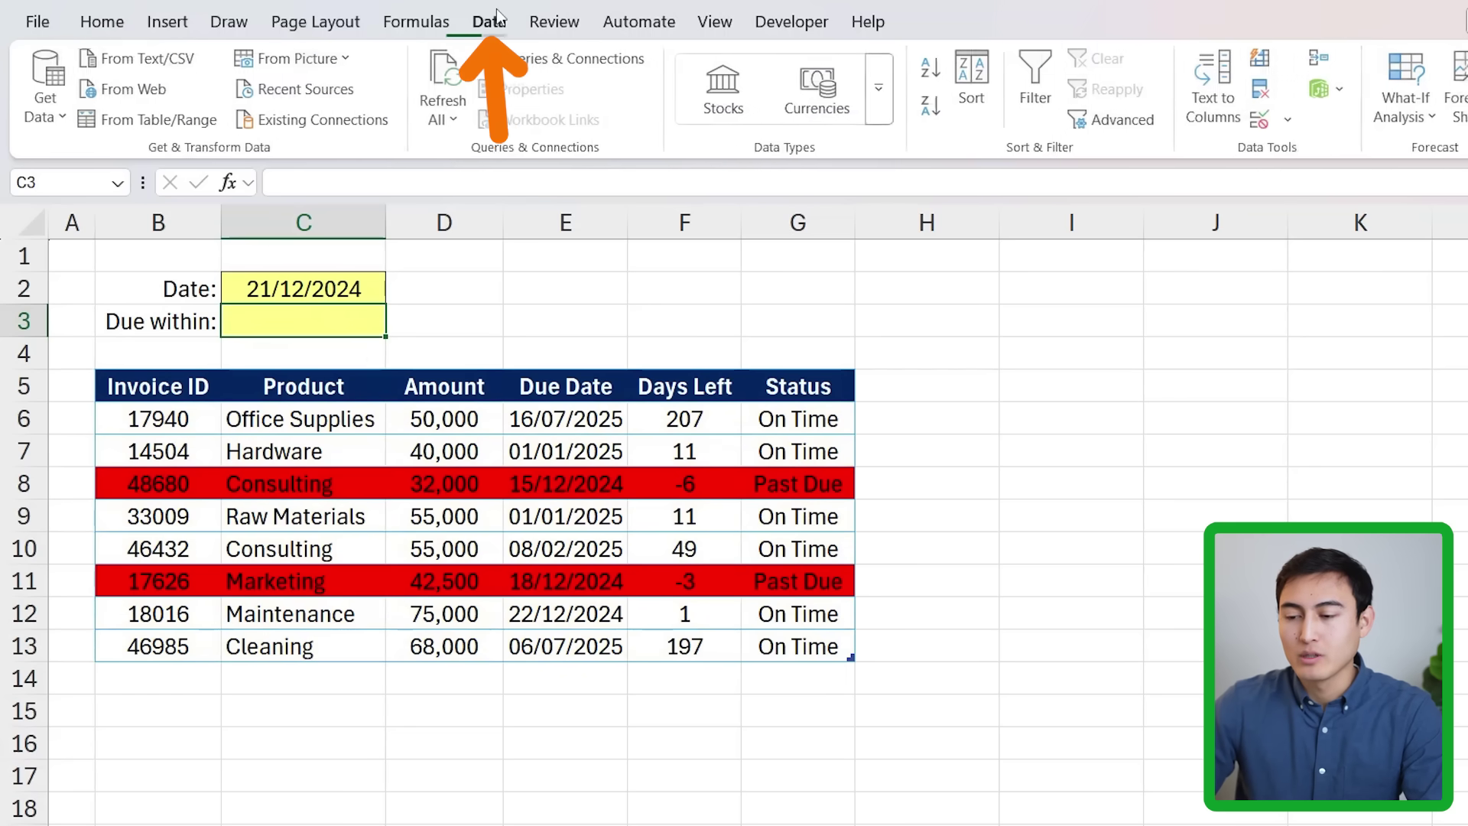
click(1265, 128)
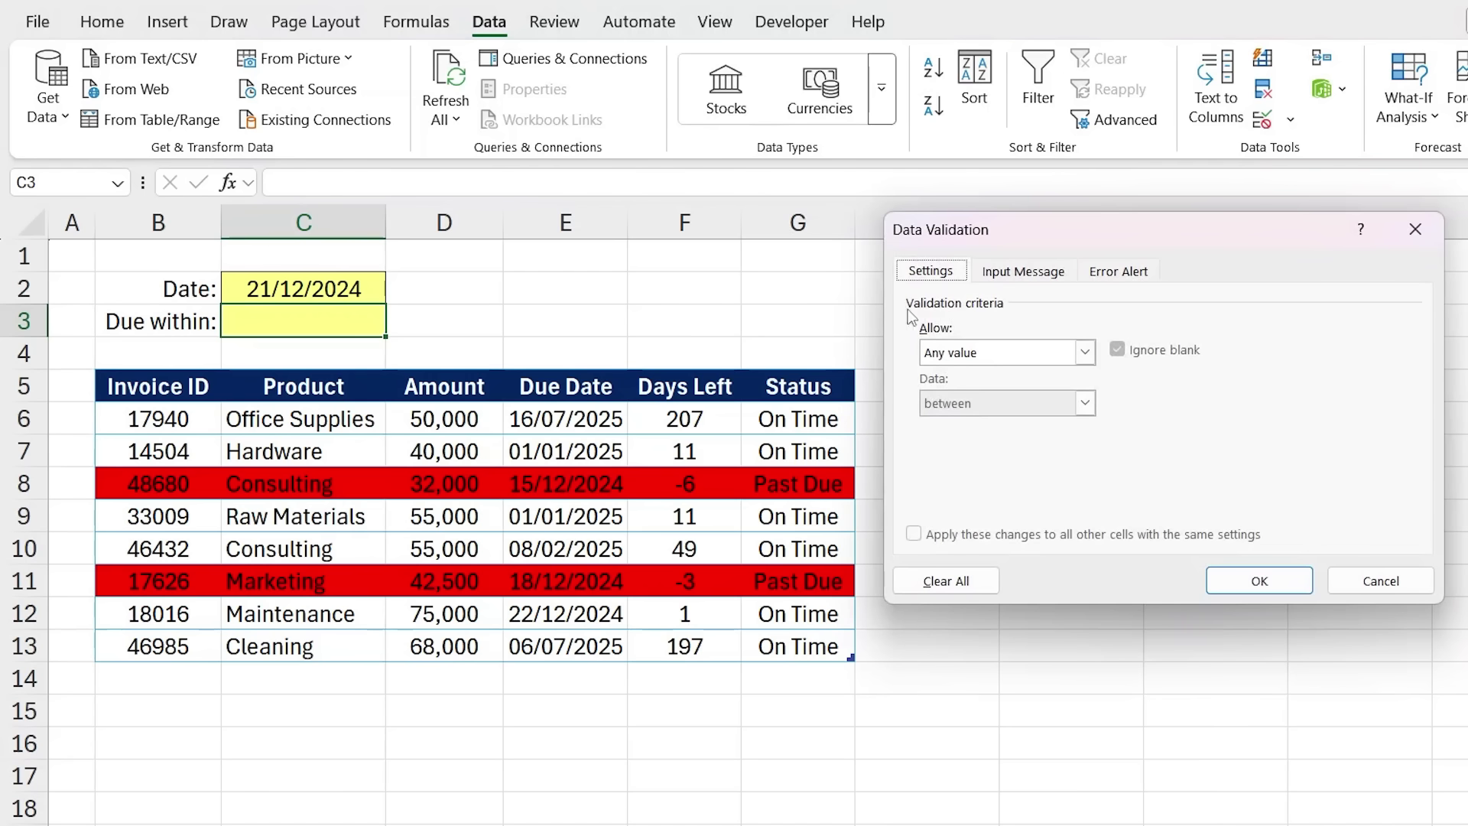
click(1020, 352)
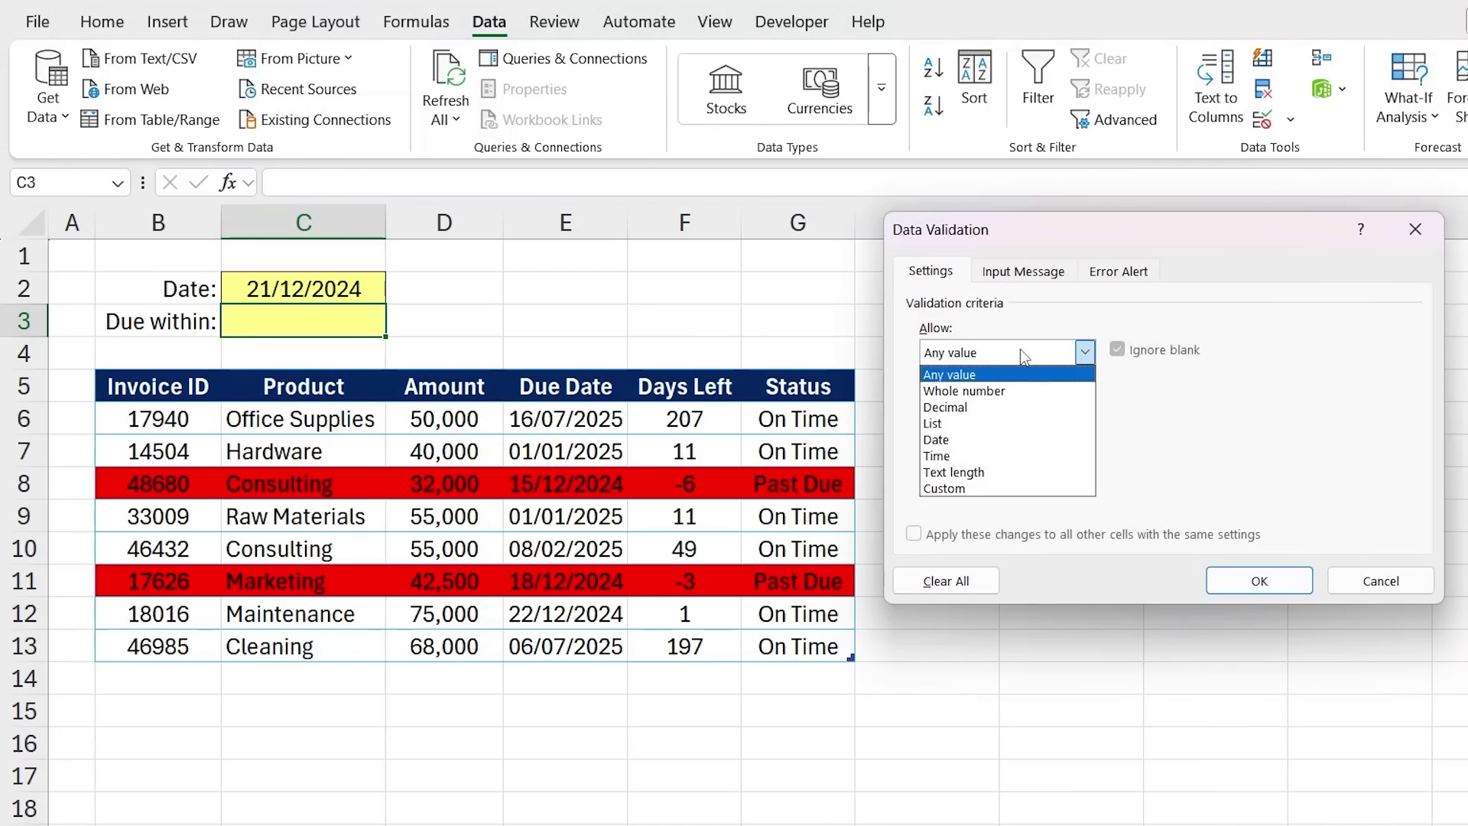
click(962, 425)
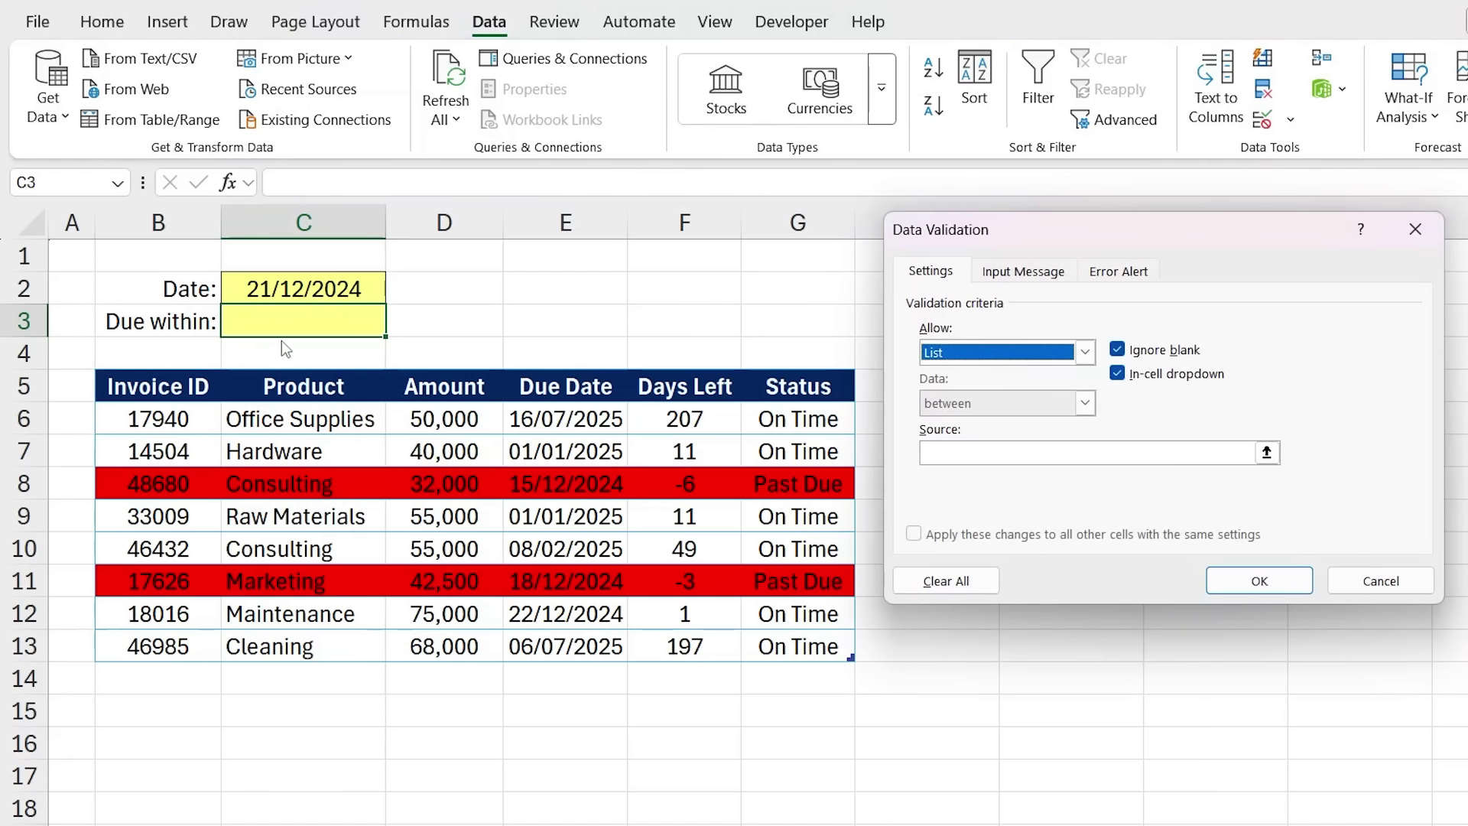
click(949, 450)
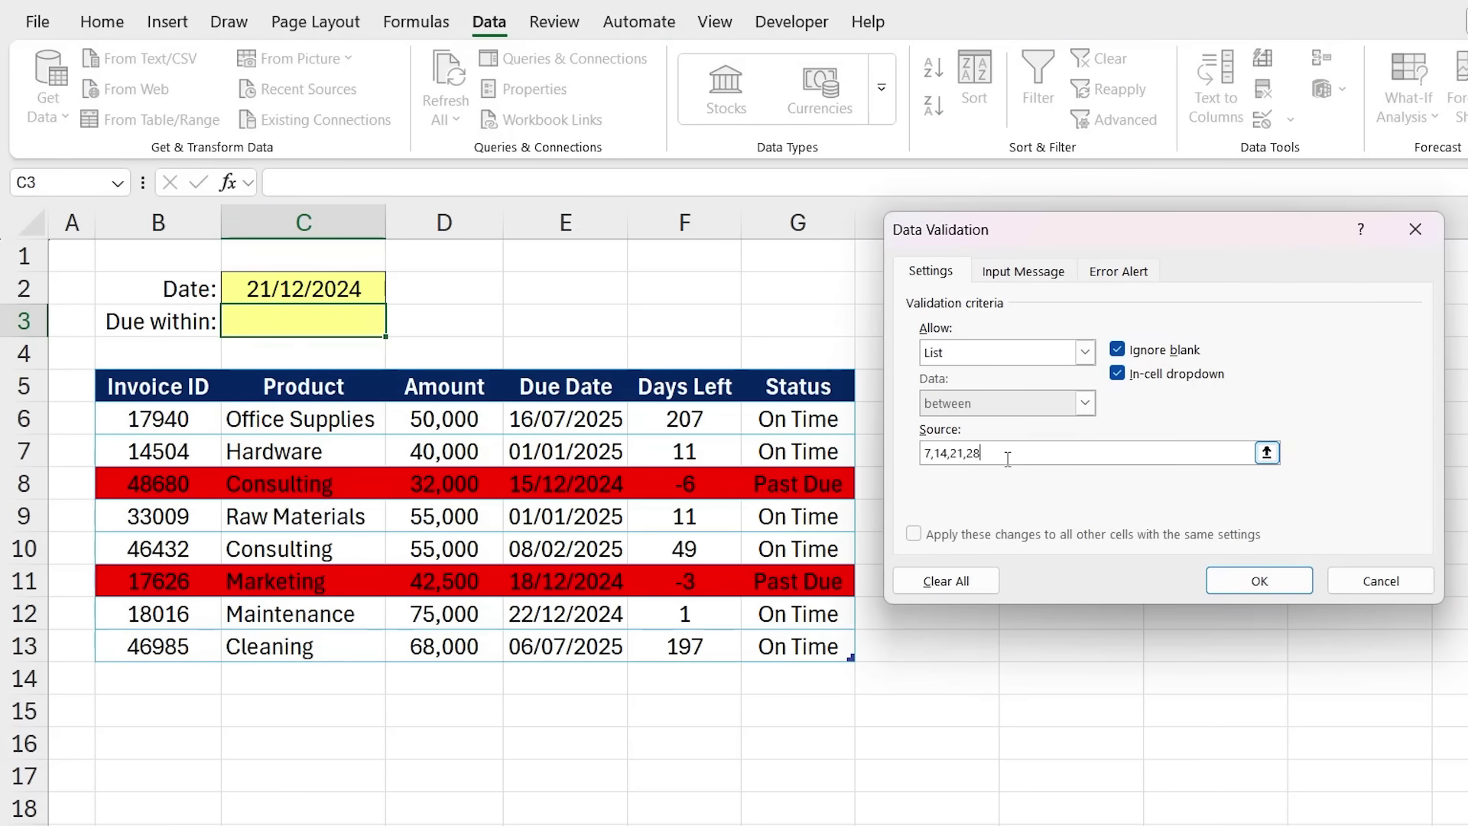
click(1226, 580)
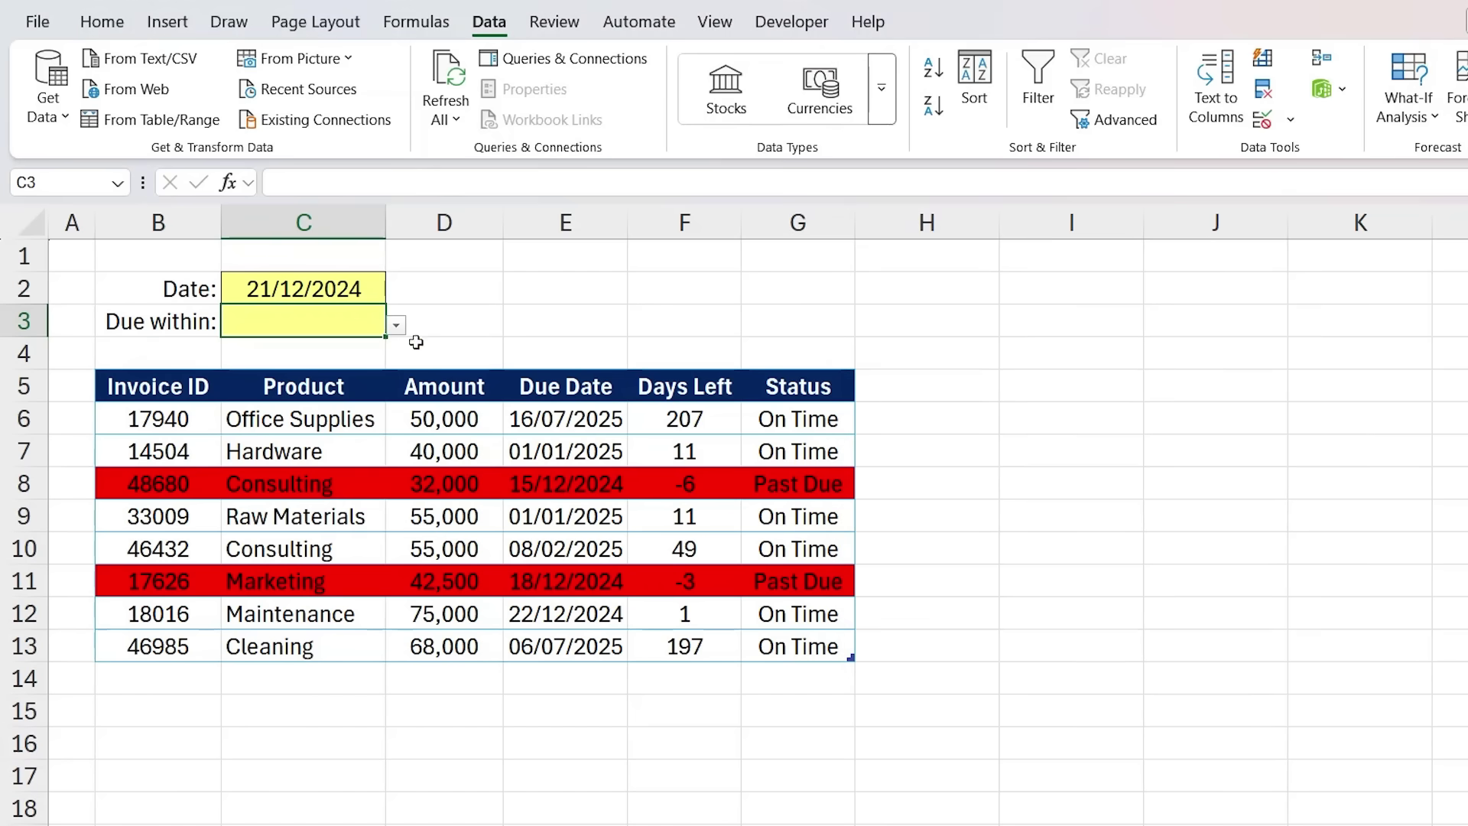
- Pick 21 from the dropdown, confirm typed text 'hell' is rejected, then choose 7 again
click(396, 325)
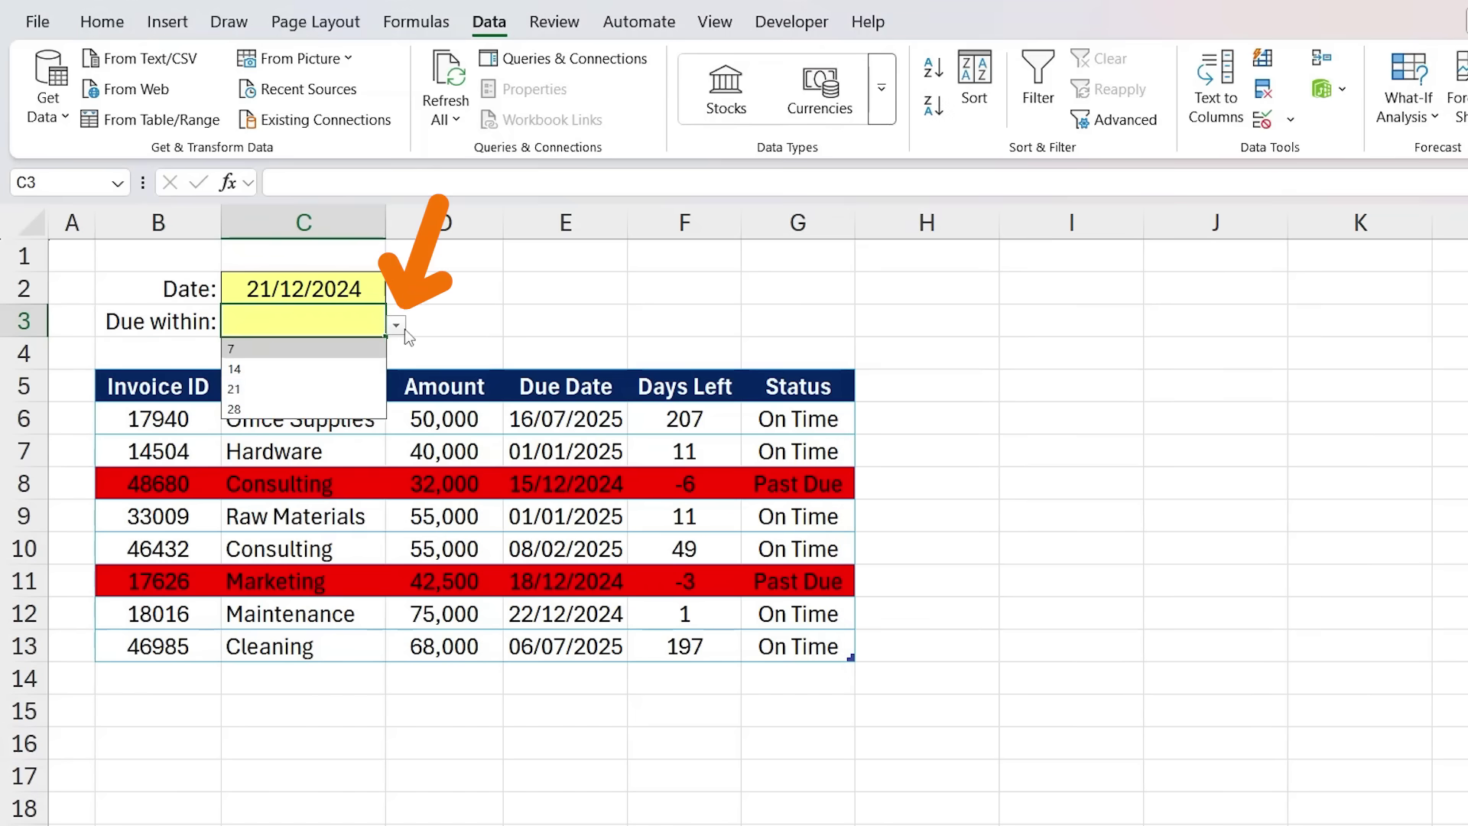
click(323, 388)
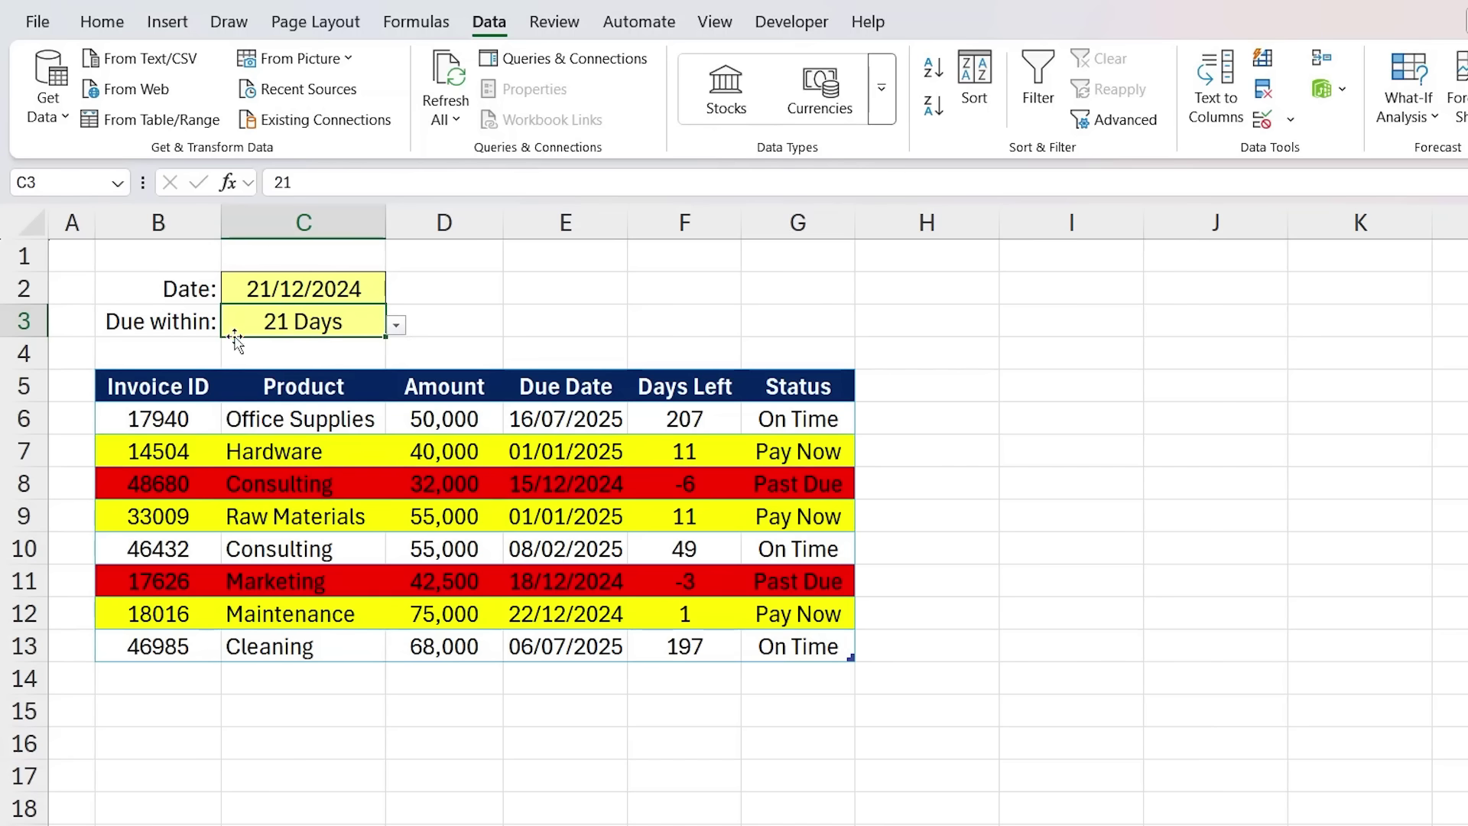
text(hello)
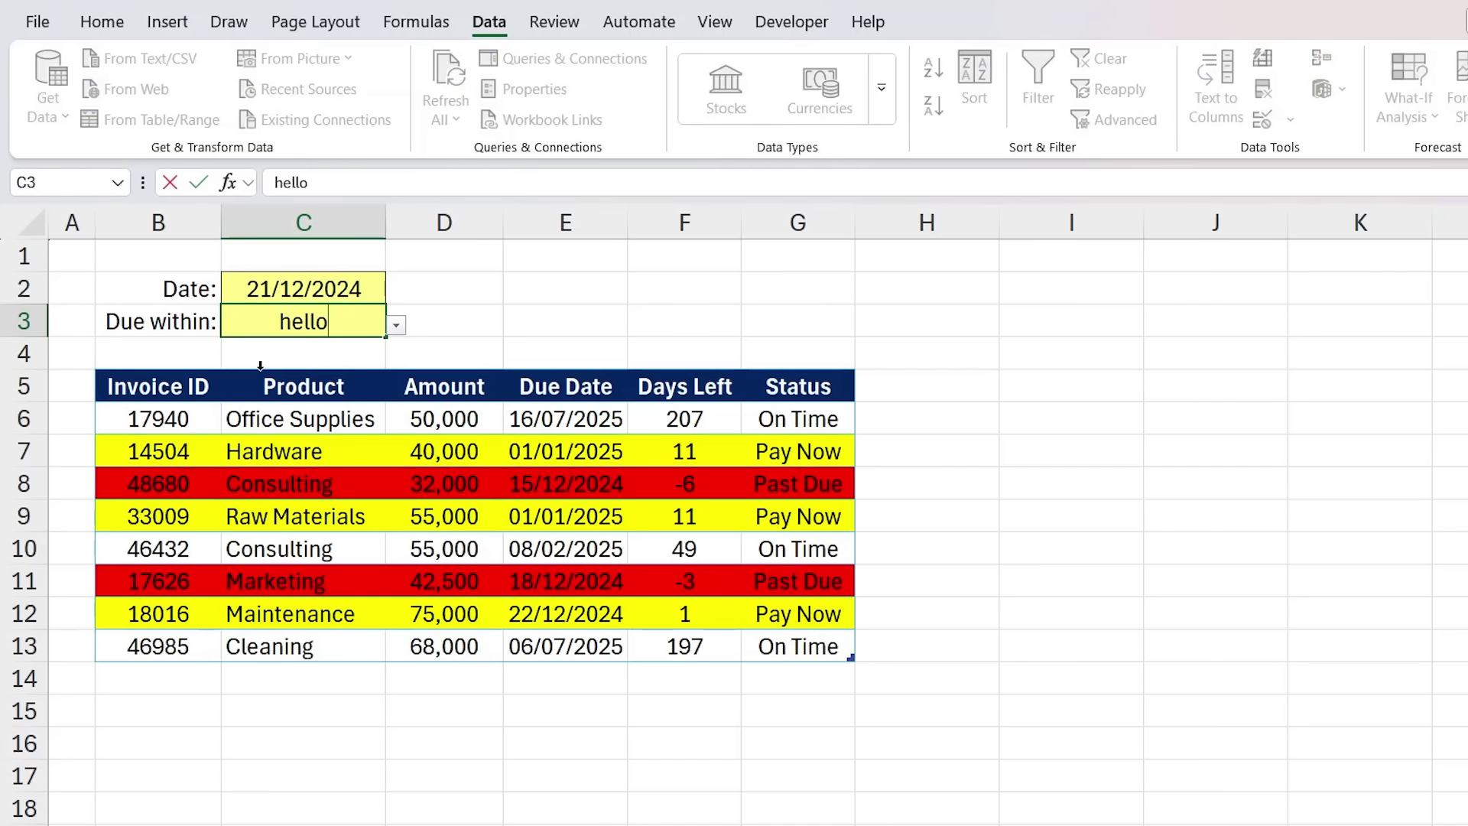
key(Return)
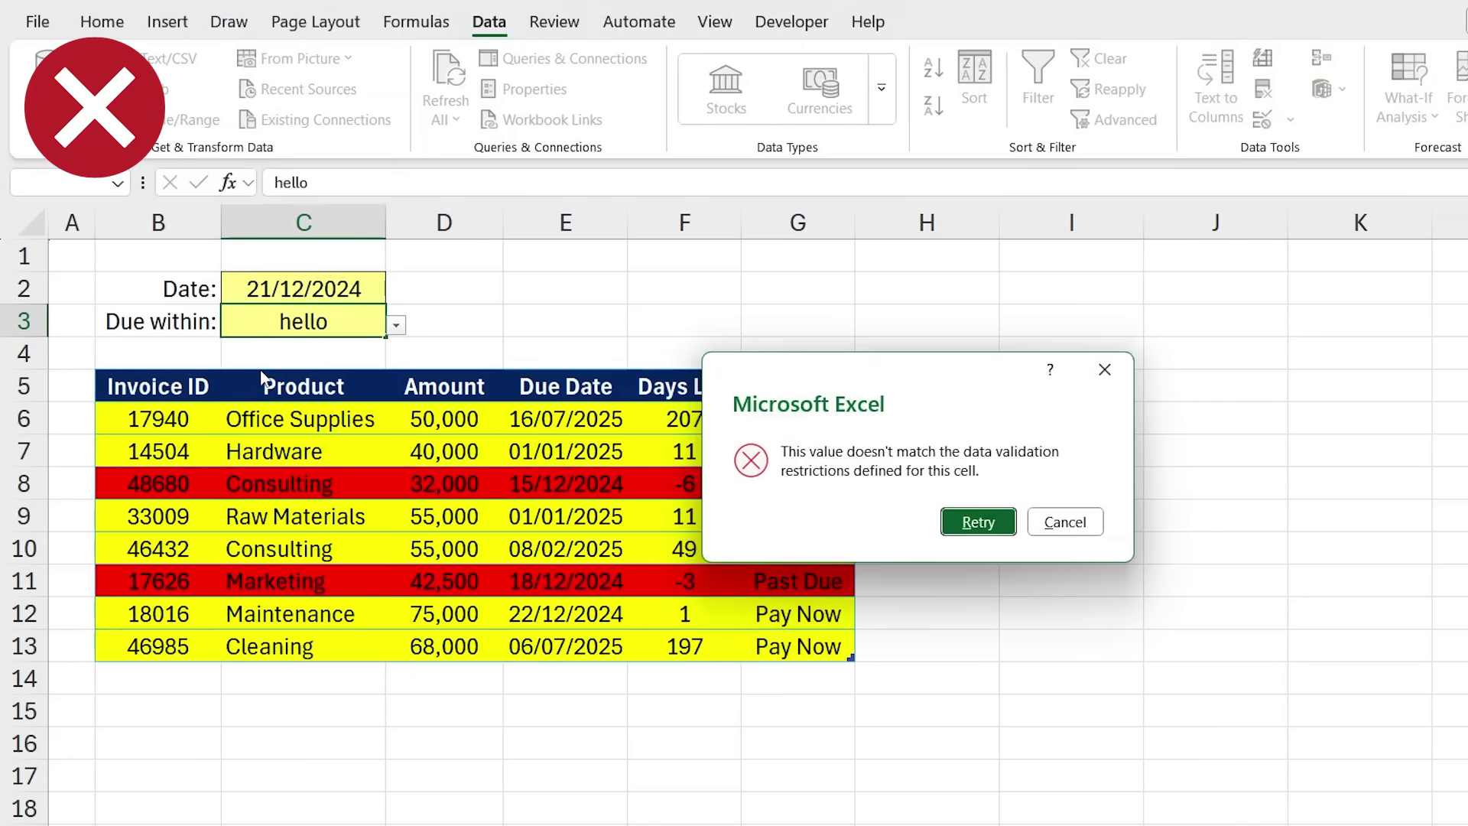
key(Escape)
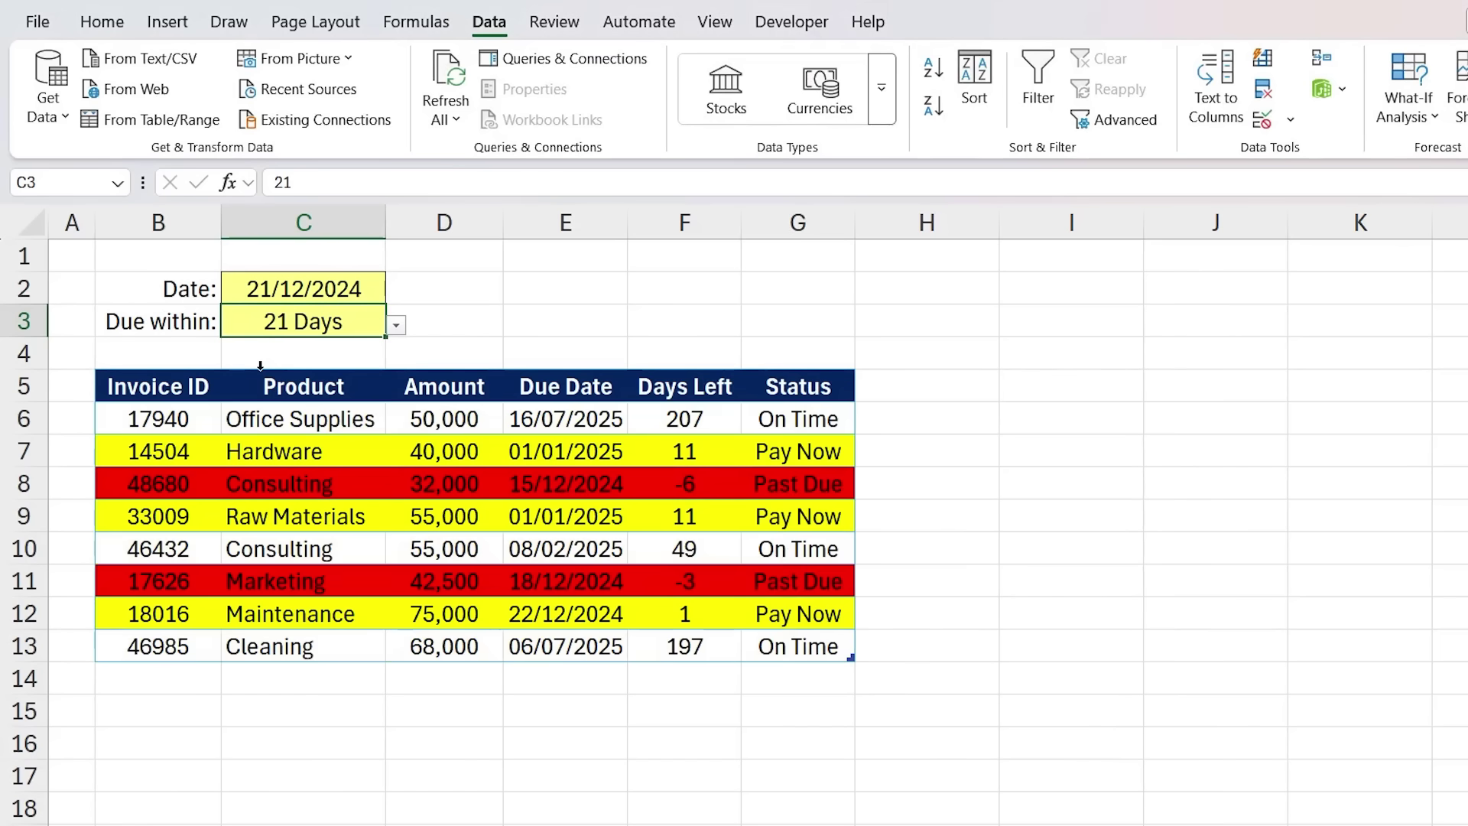
key(alt+Down)
key(Up)
key(Up)
key(Return)
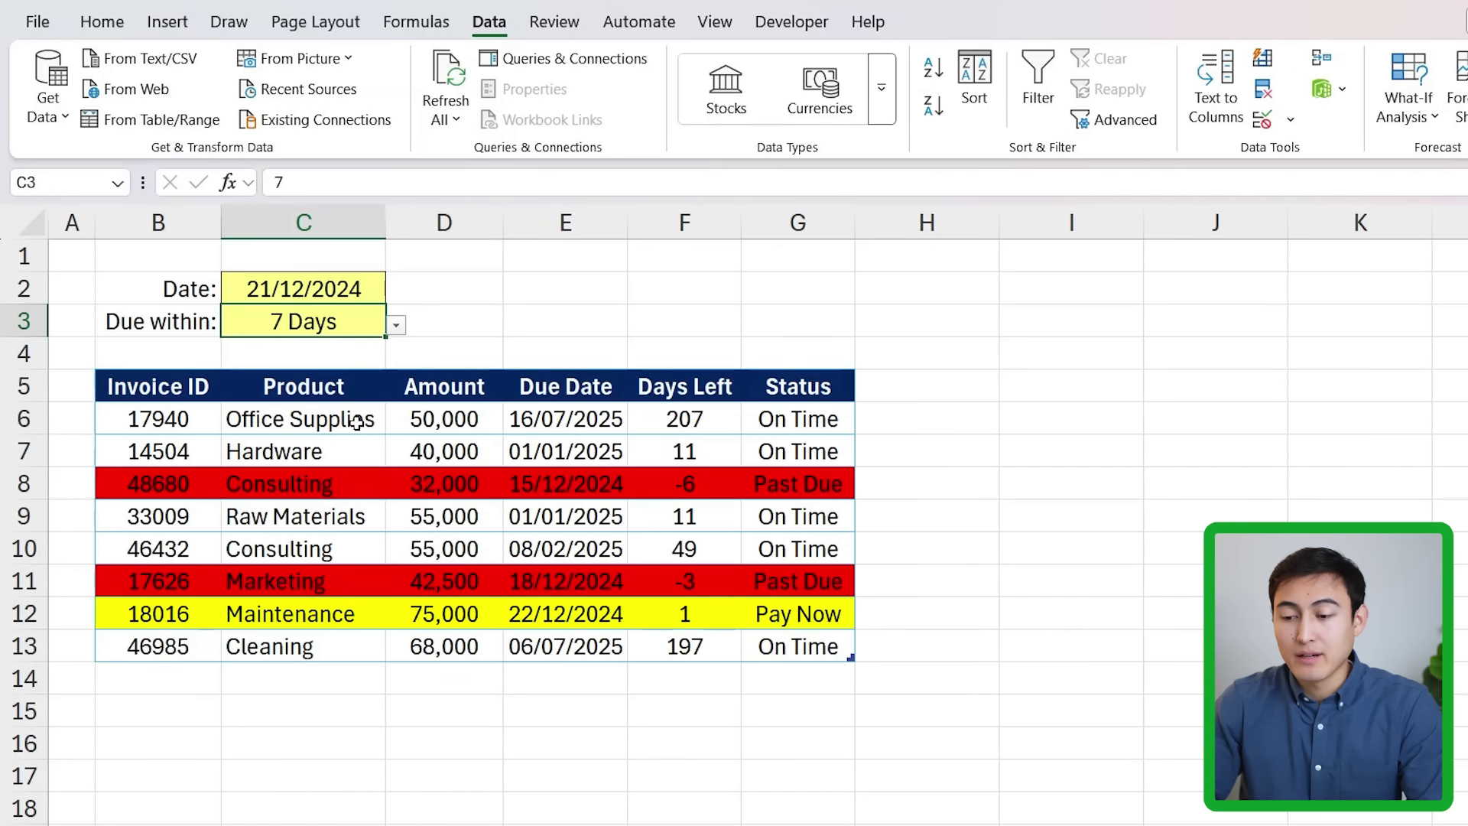
- Insert a blank row above the table header and copy the Date label and value into row 4
click(279, 289)
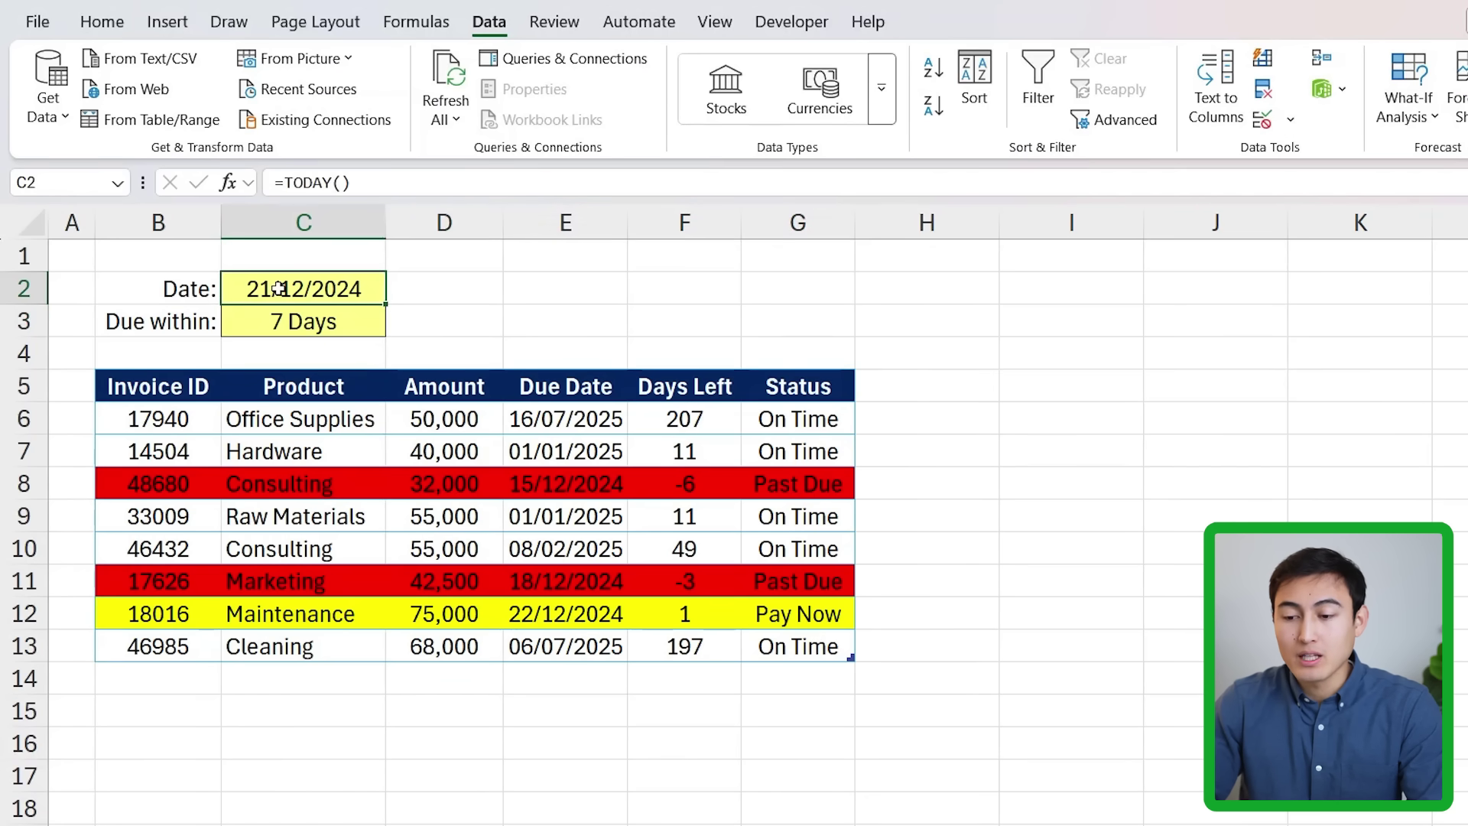
click(273, 362)
click(268, 385)
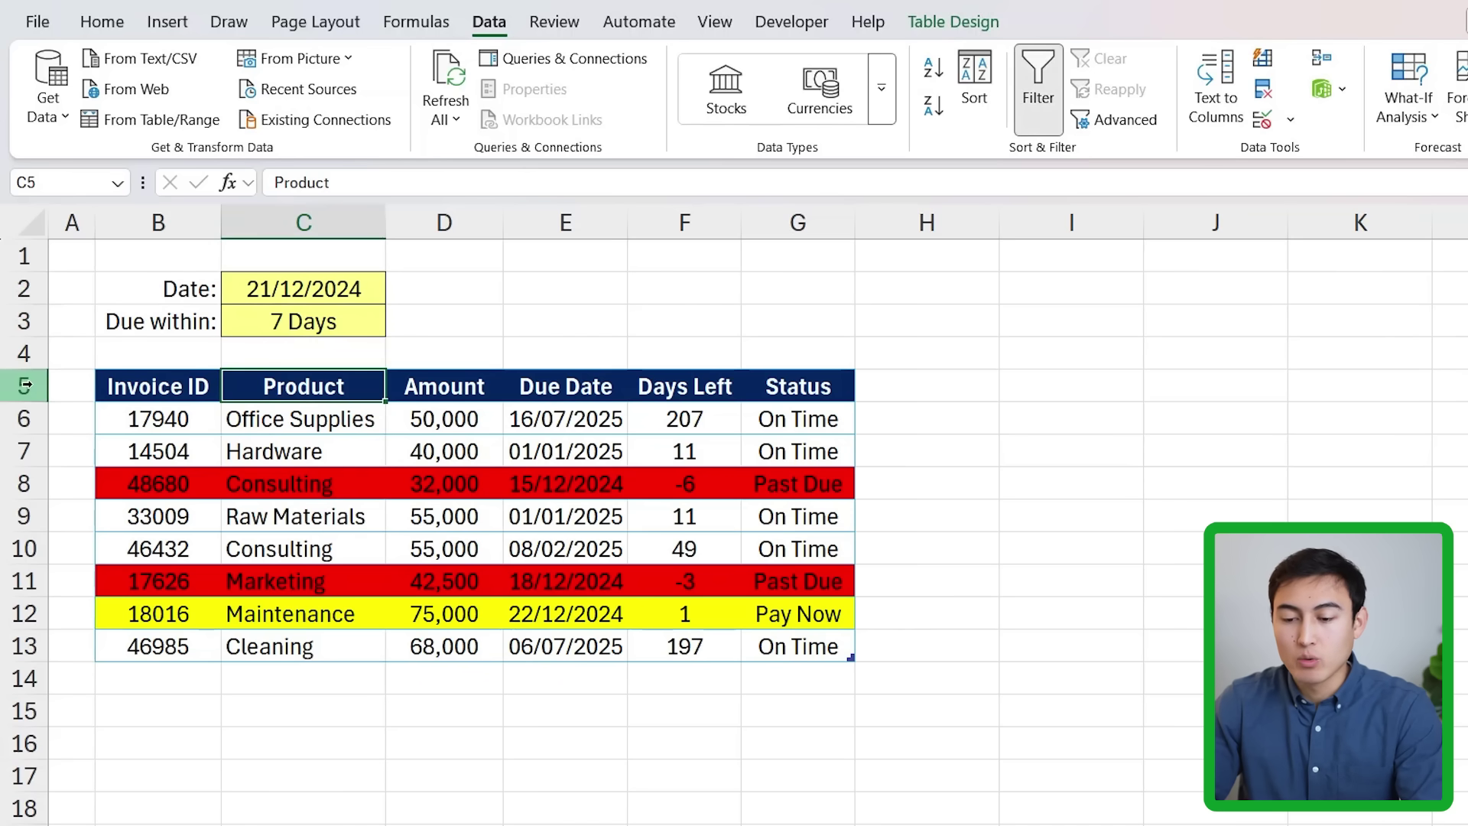
key(shift+space)
key(shift+space)
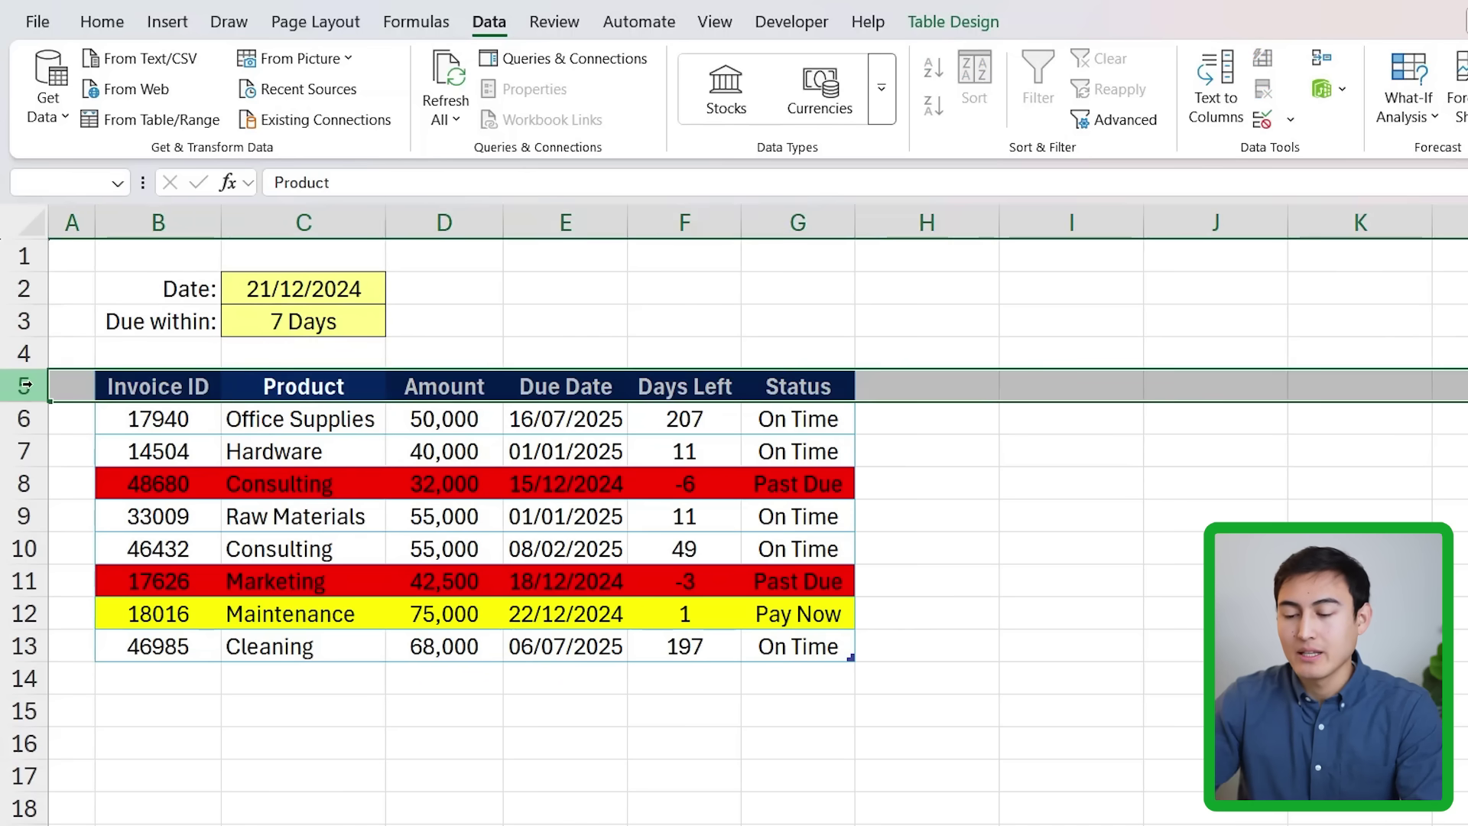
key(ctrl+shift+plus)
key(Up)
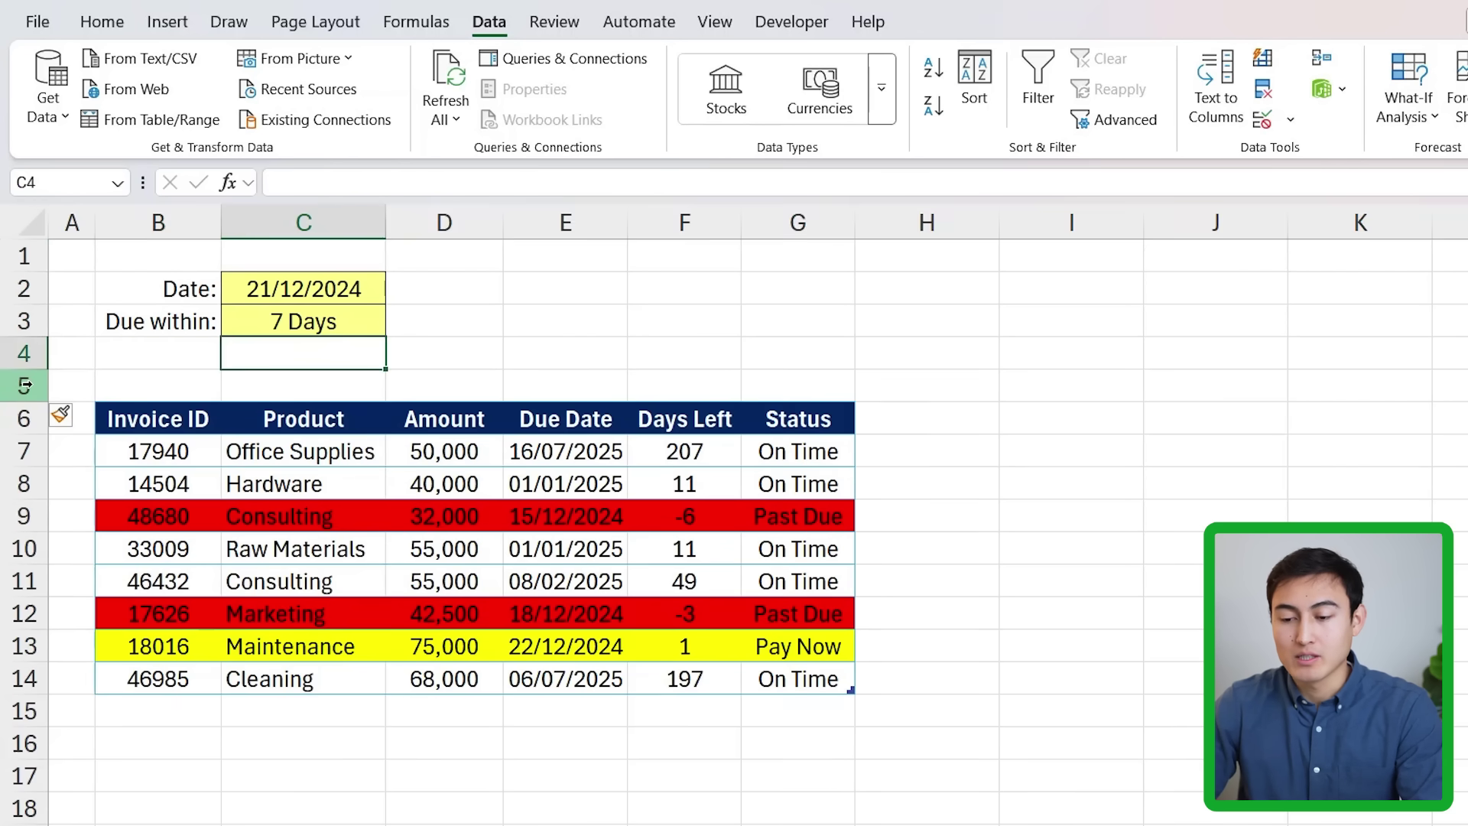
key(Left)
key(Up)
key(shift+Up)
key(shift+Right)
key(ctrl+c)
key(Down)
key(ctrl+v)
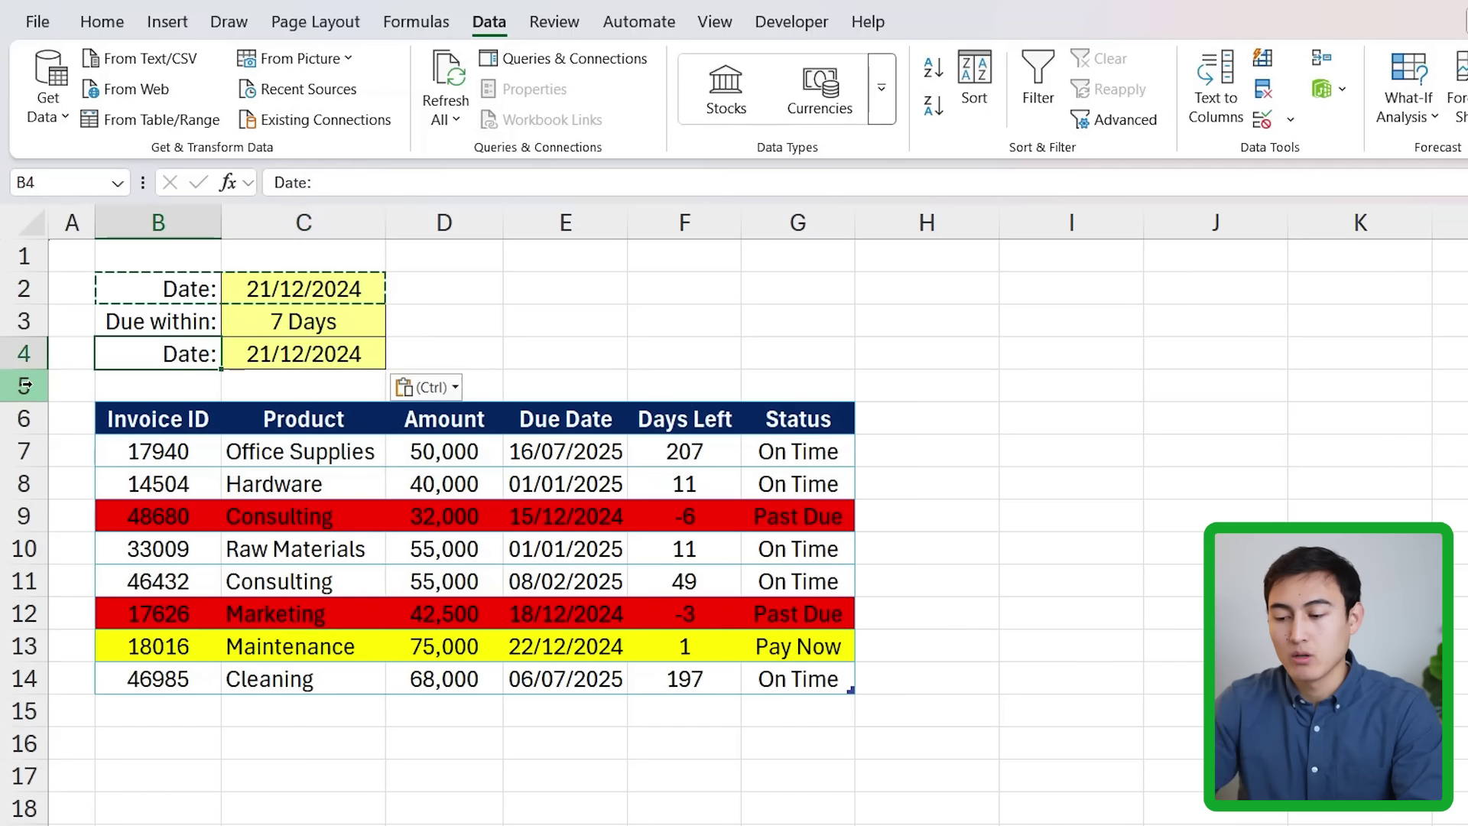
key(Escape)
- Relabel row 4 'Total Due:' and enter =SUMIF(G7:G14,"Pay Now",D7:D14) beside it
text(Total Du)
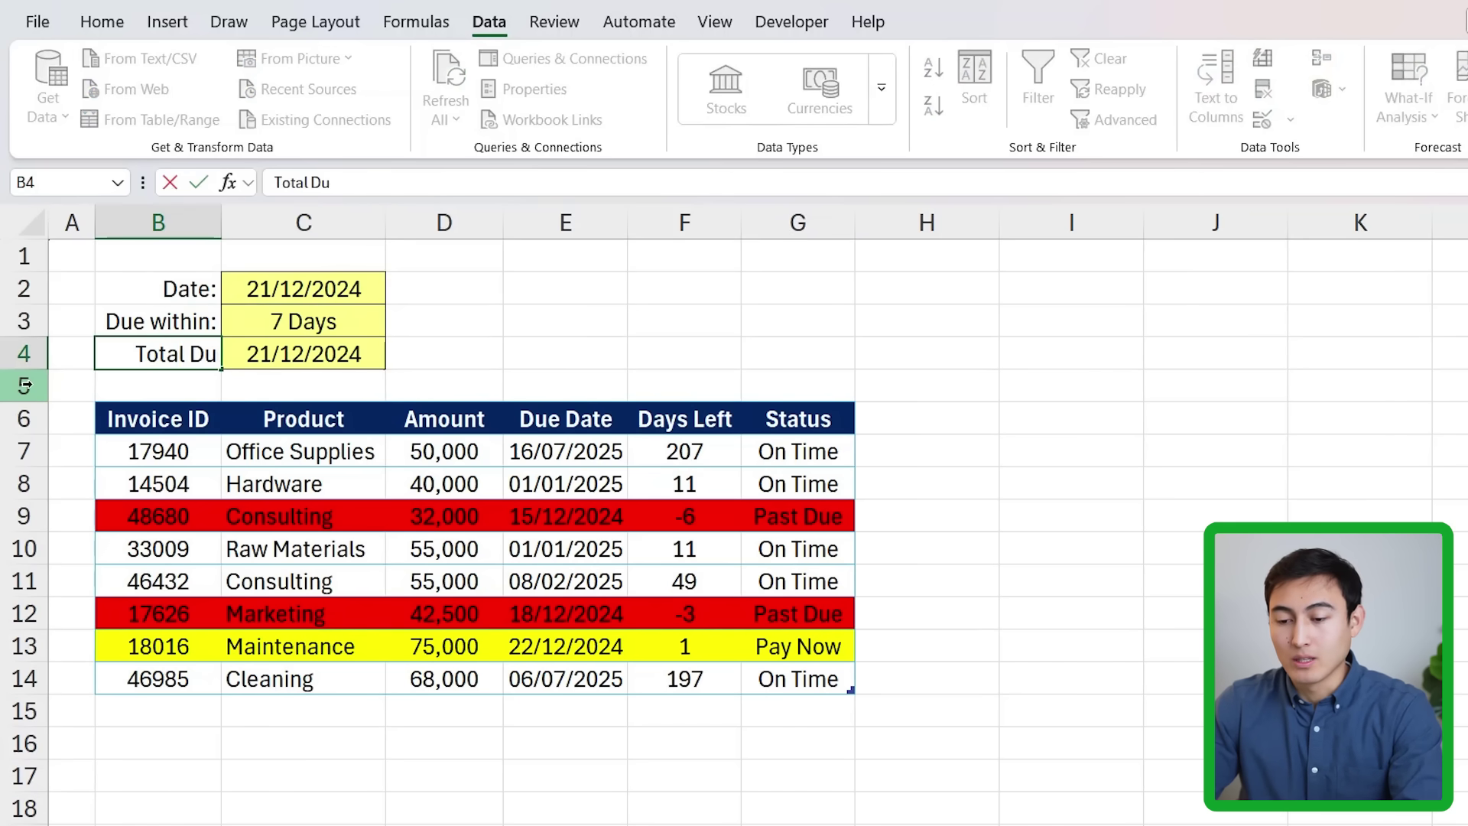
text(e:)
key(Tab)
text(=sumif)
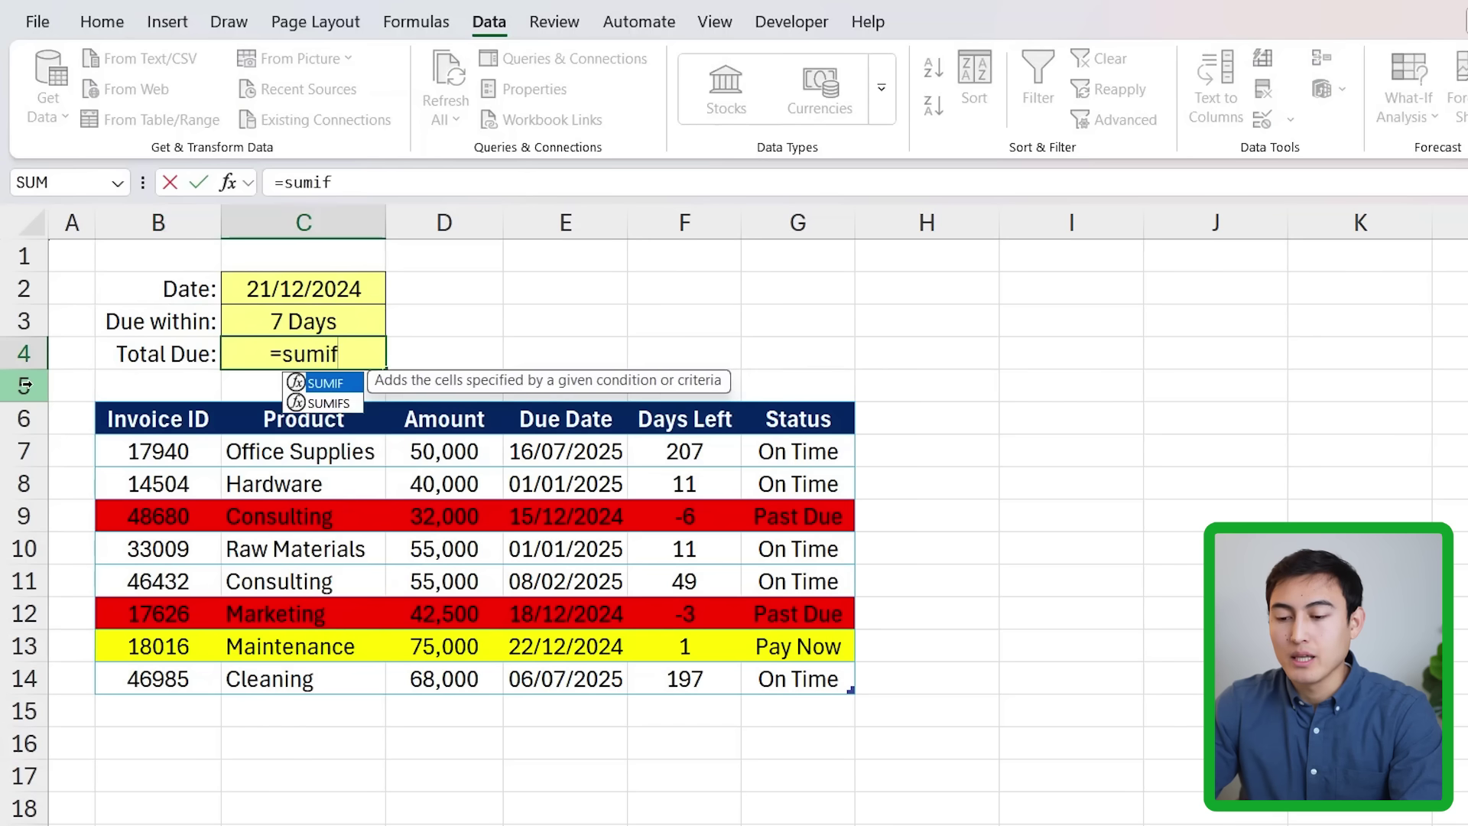
key(Tab)
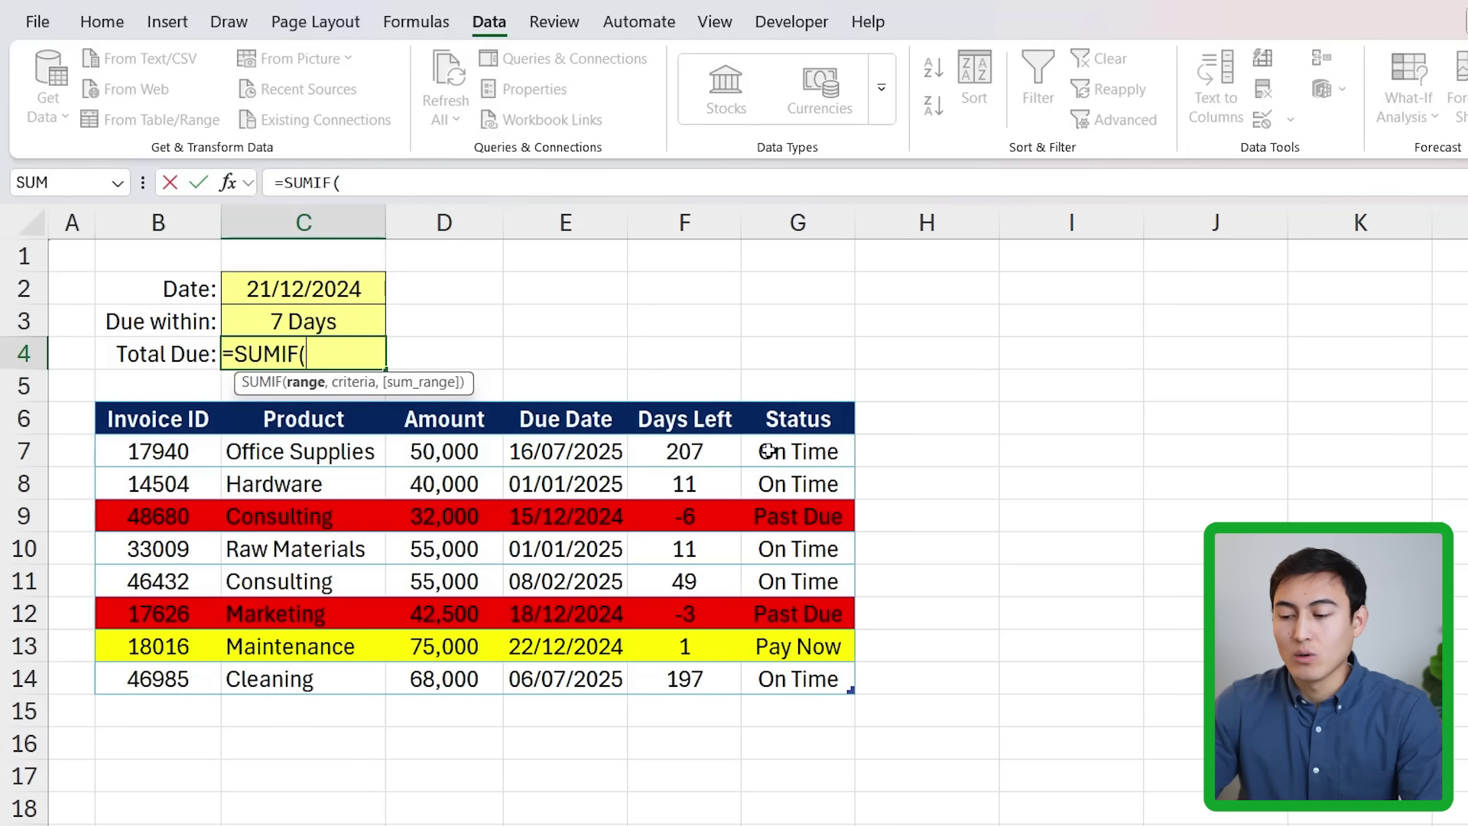
drag(769, 452, 786, 676)
text(,)
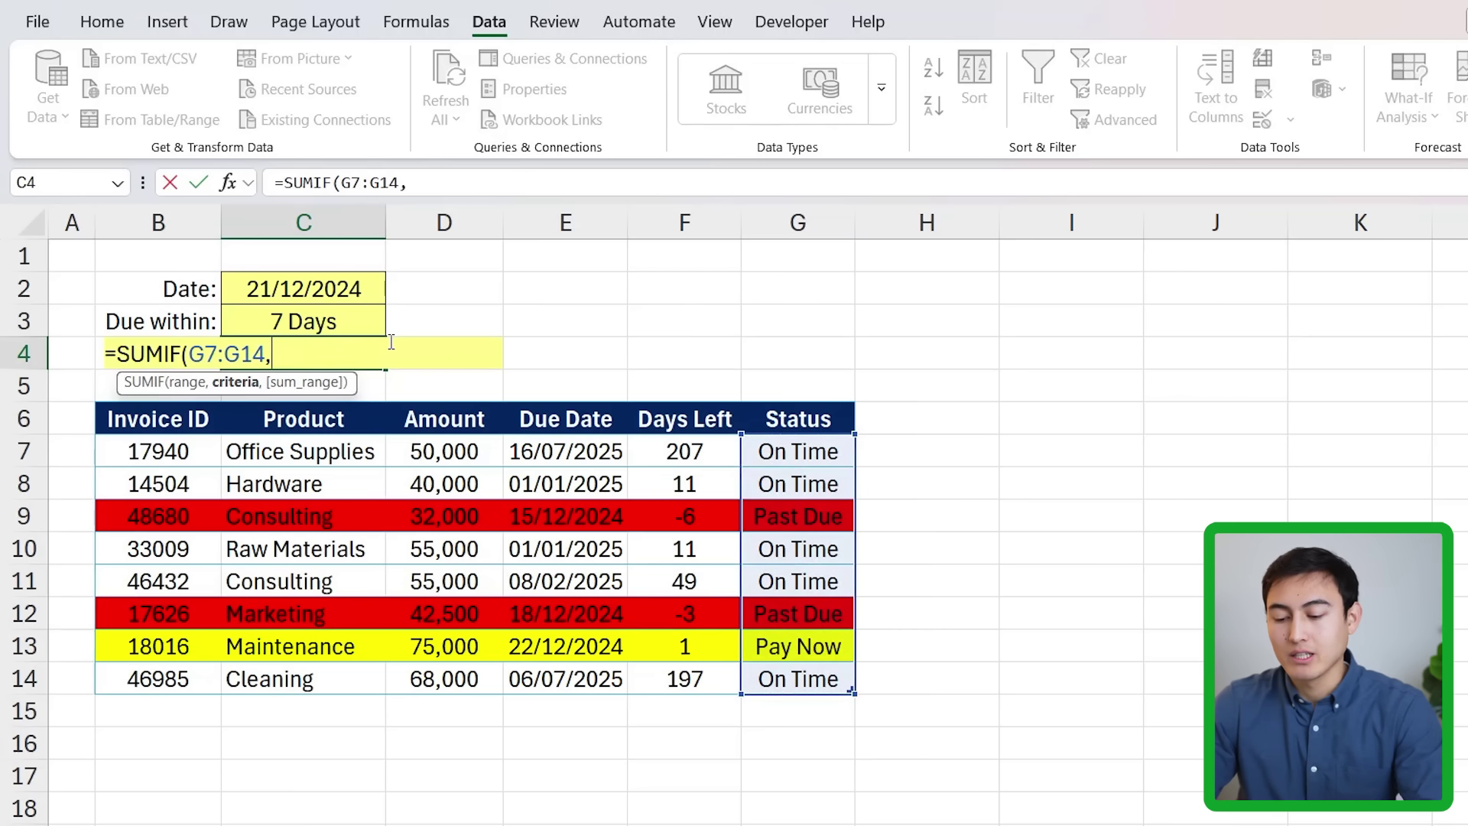
text("Pay no)
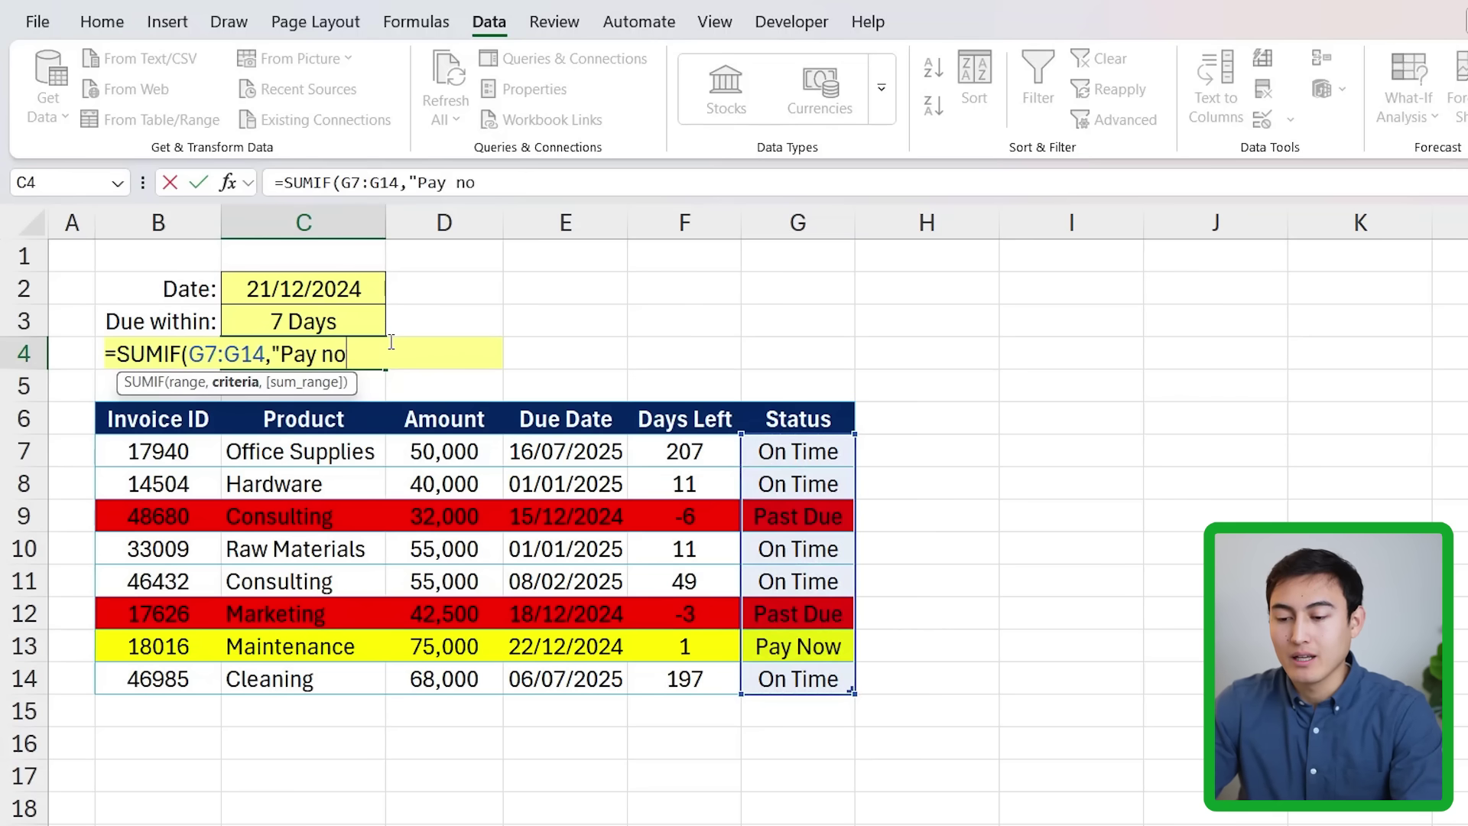
text(w")
key(BackSpace)
key(BackSpace)
key(BackSpace)
key(BackSpace)
text(Now",)
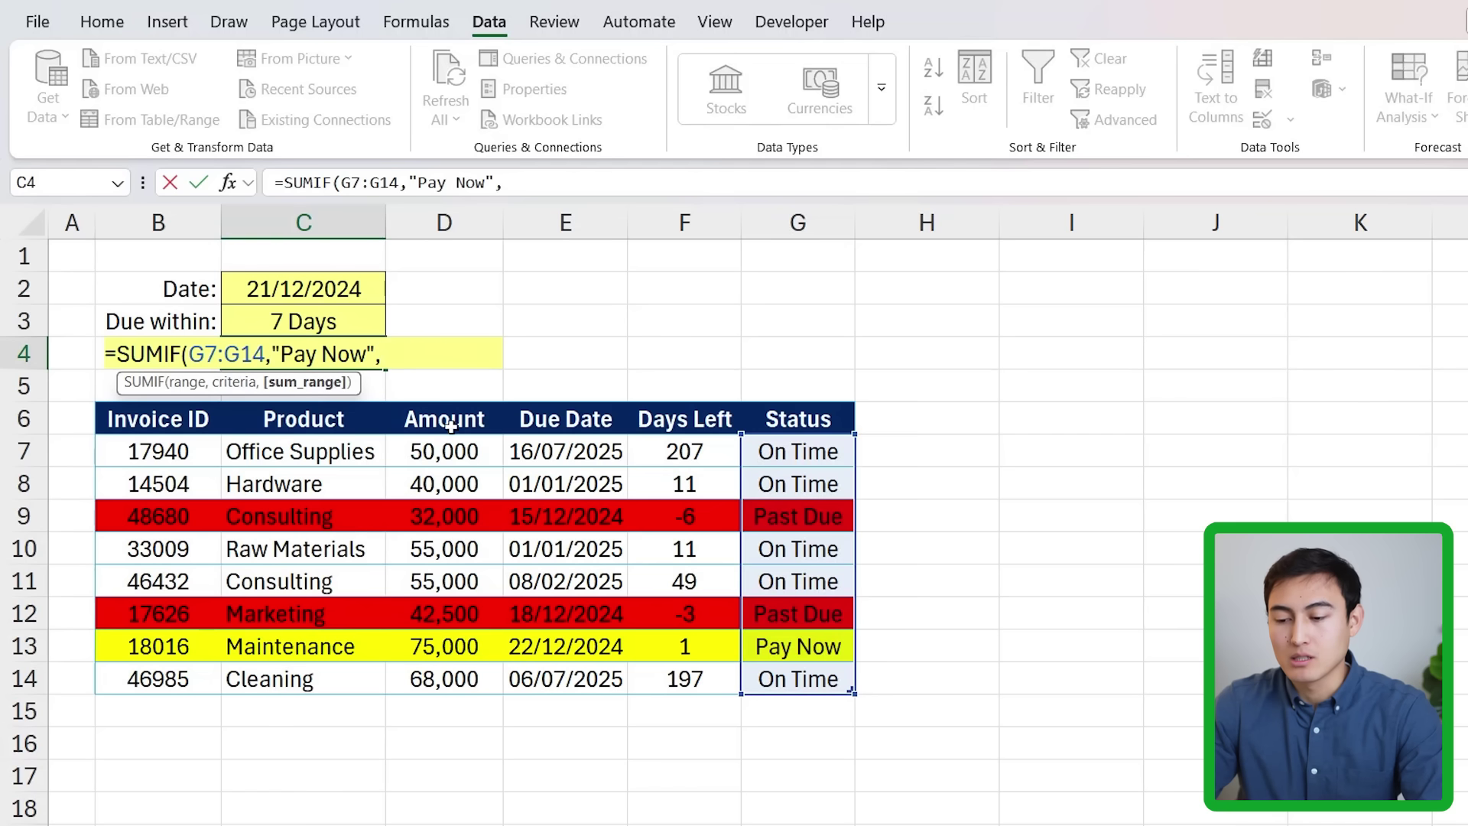
drag(451, 451, 459, 681)
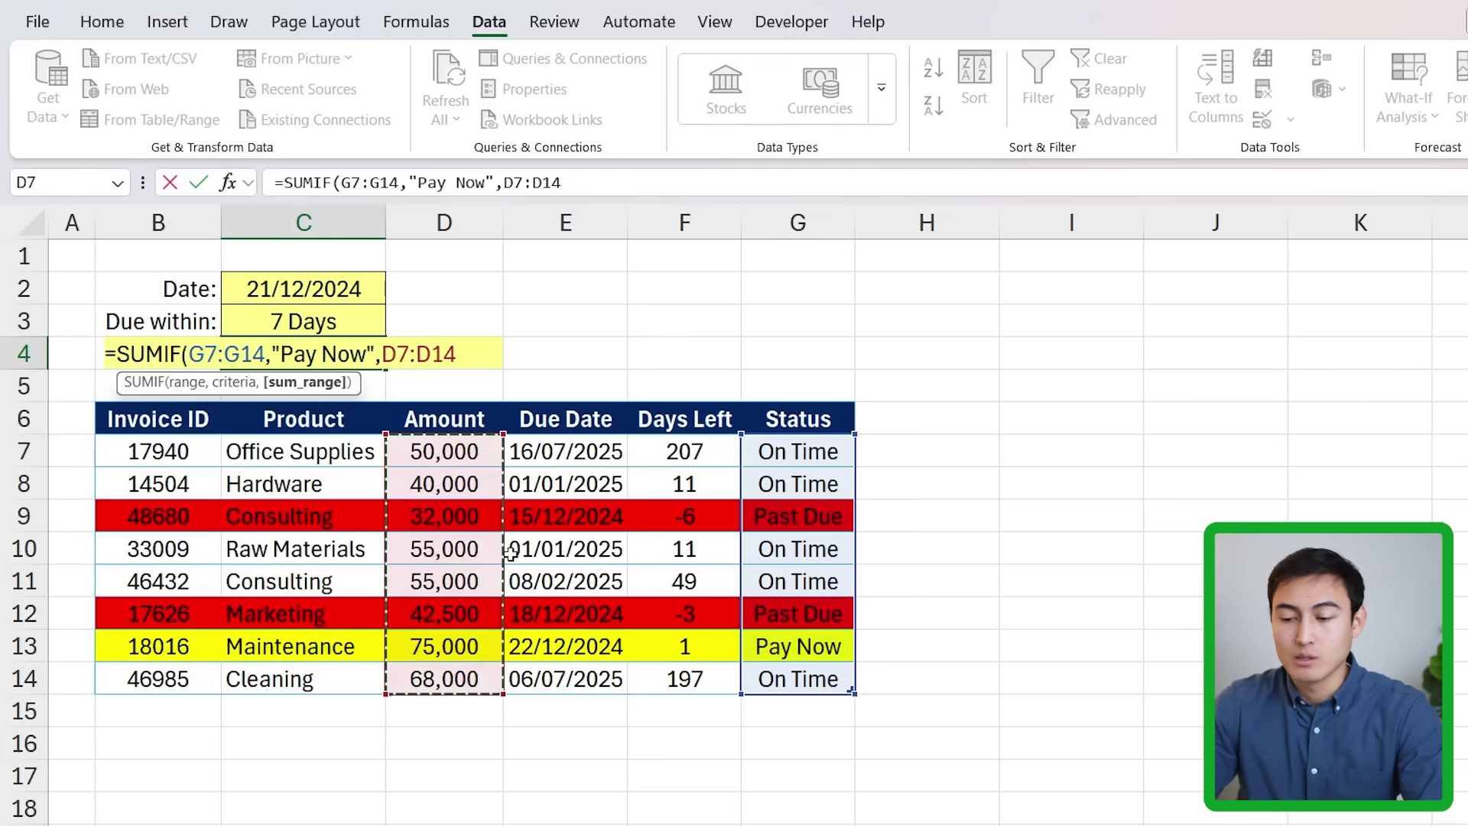
text())
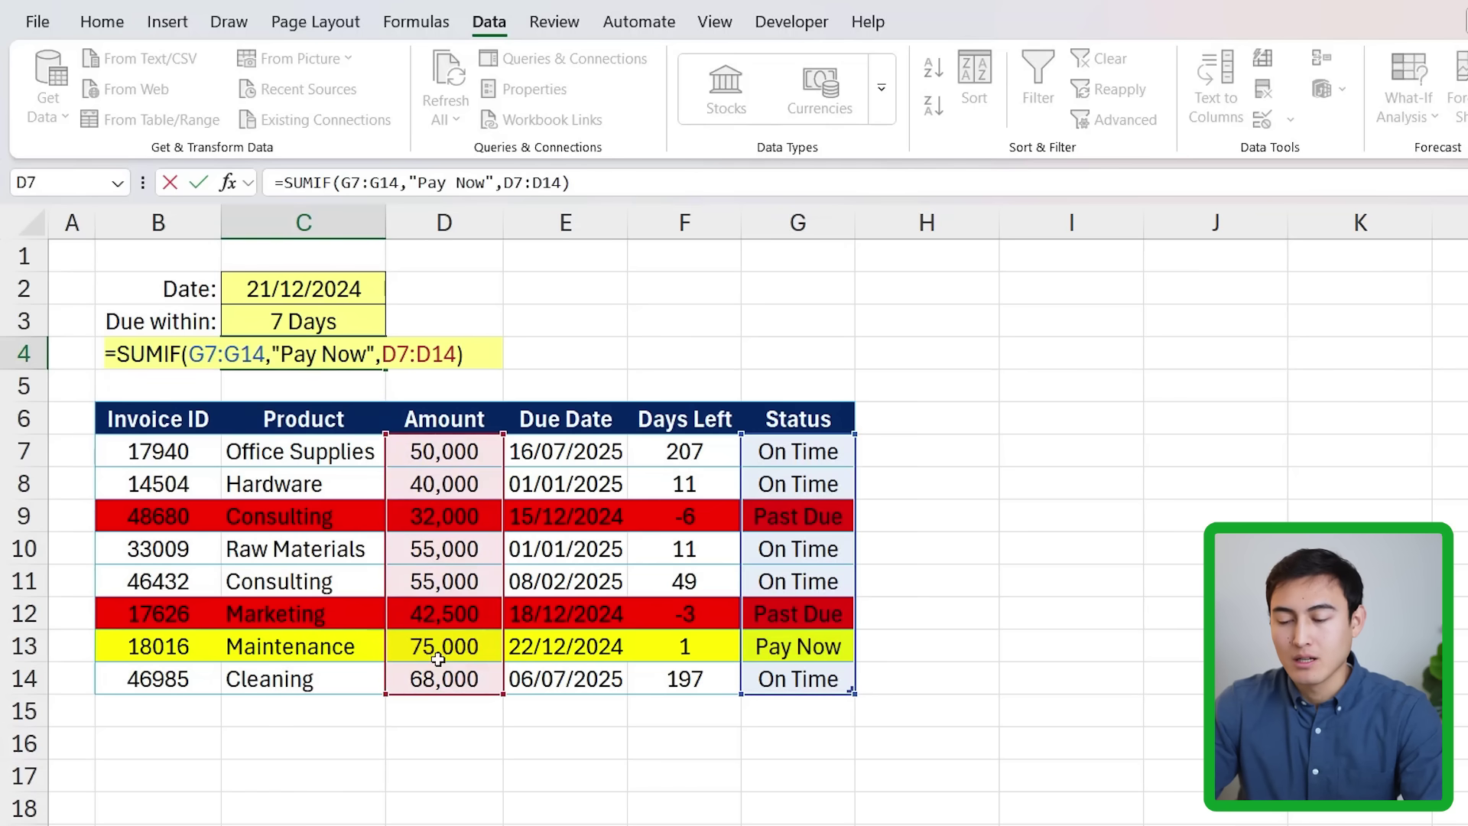
key(Return)
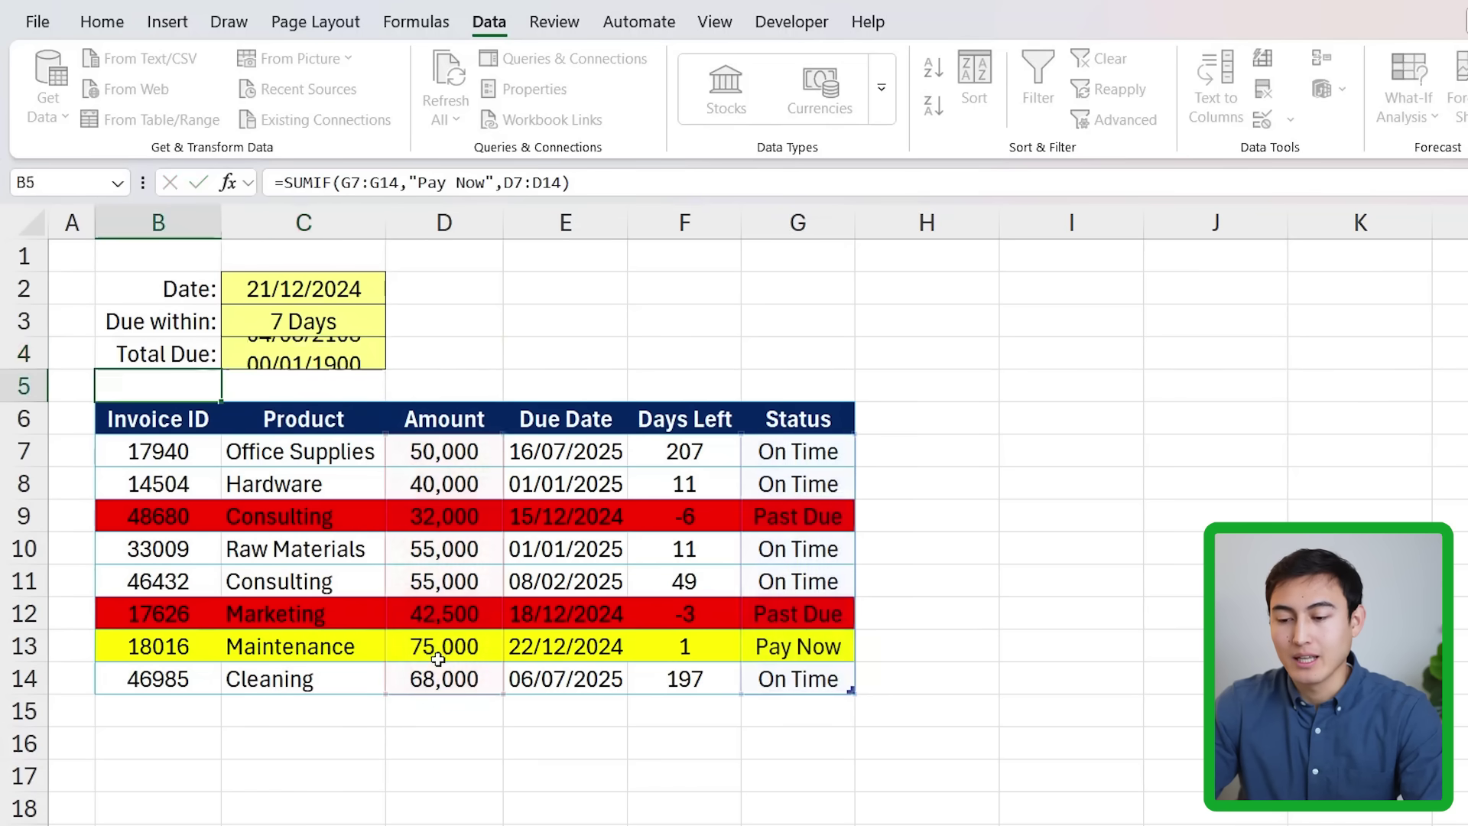
- Format the Total Due cell as Number with 0 decimals and a thousands separator
click(294, 344)
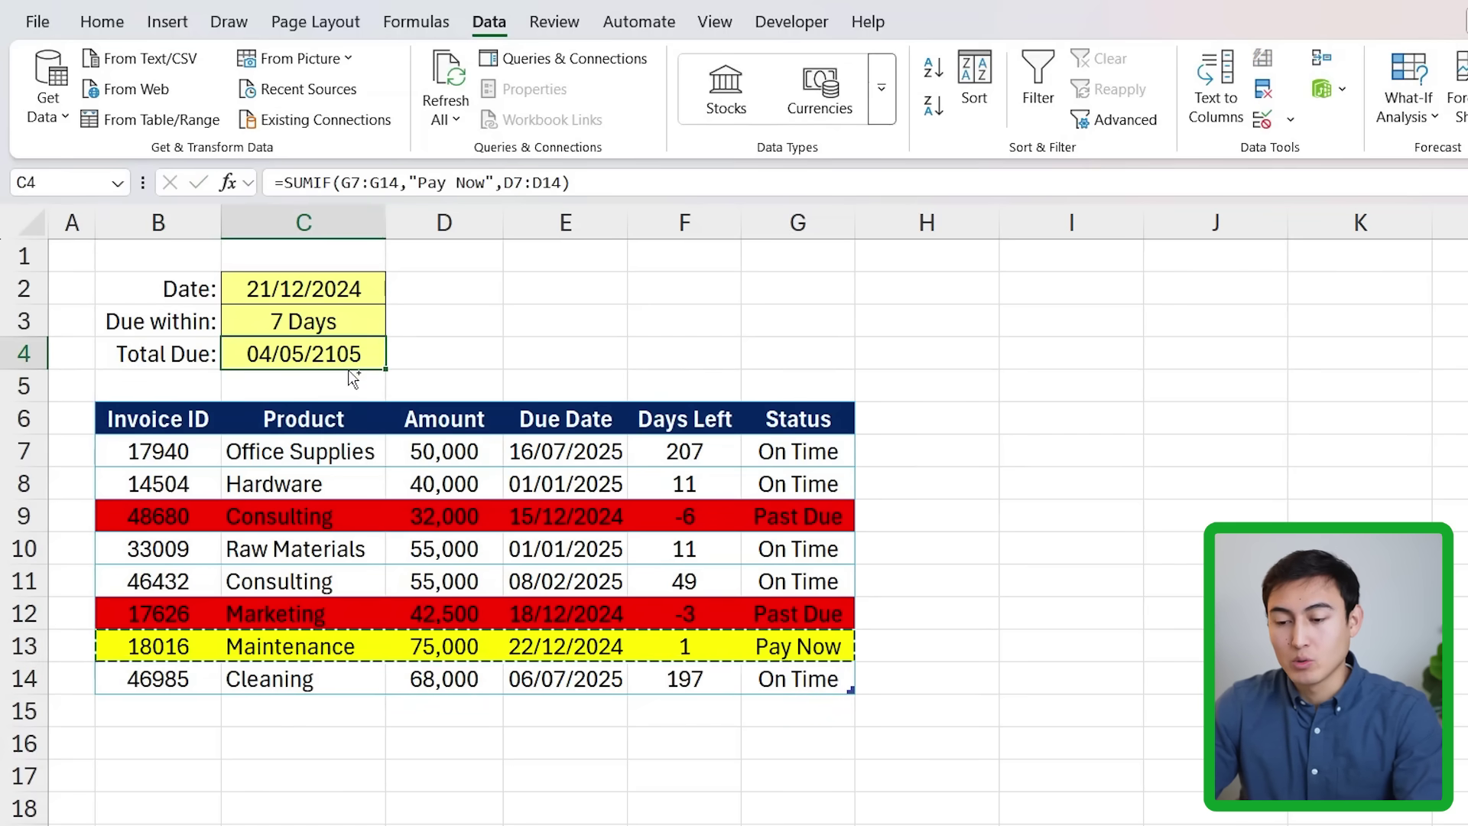
key(ctrl+1)
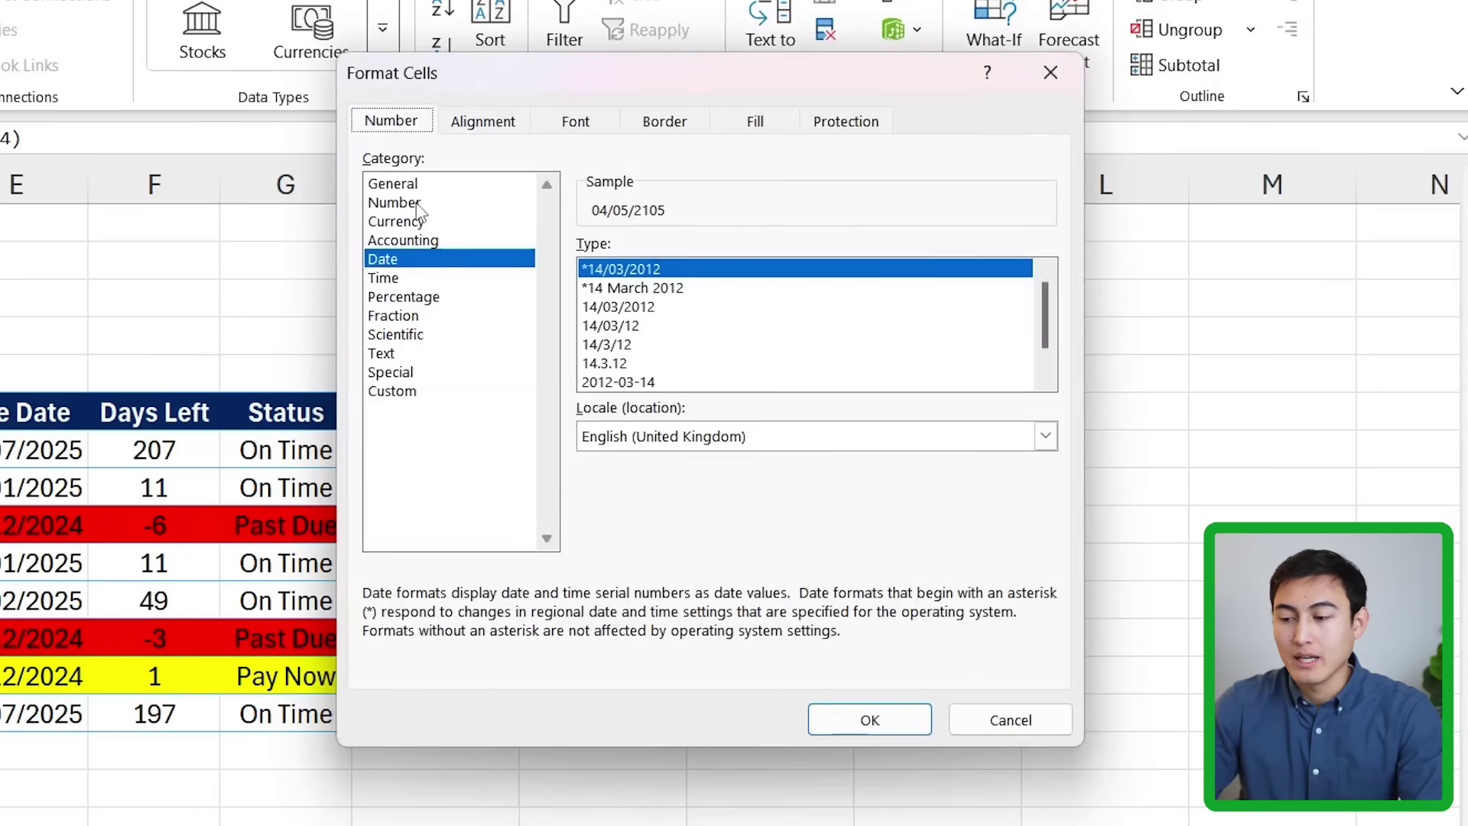
click(417, 204)
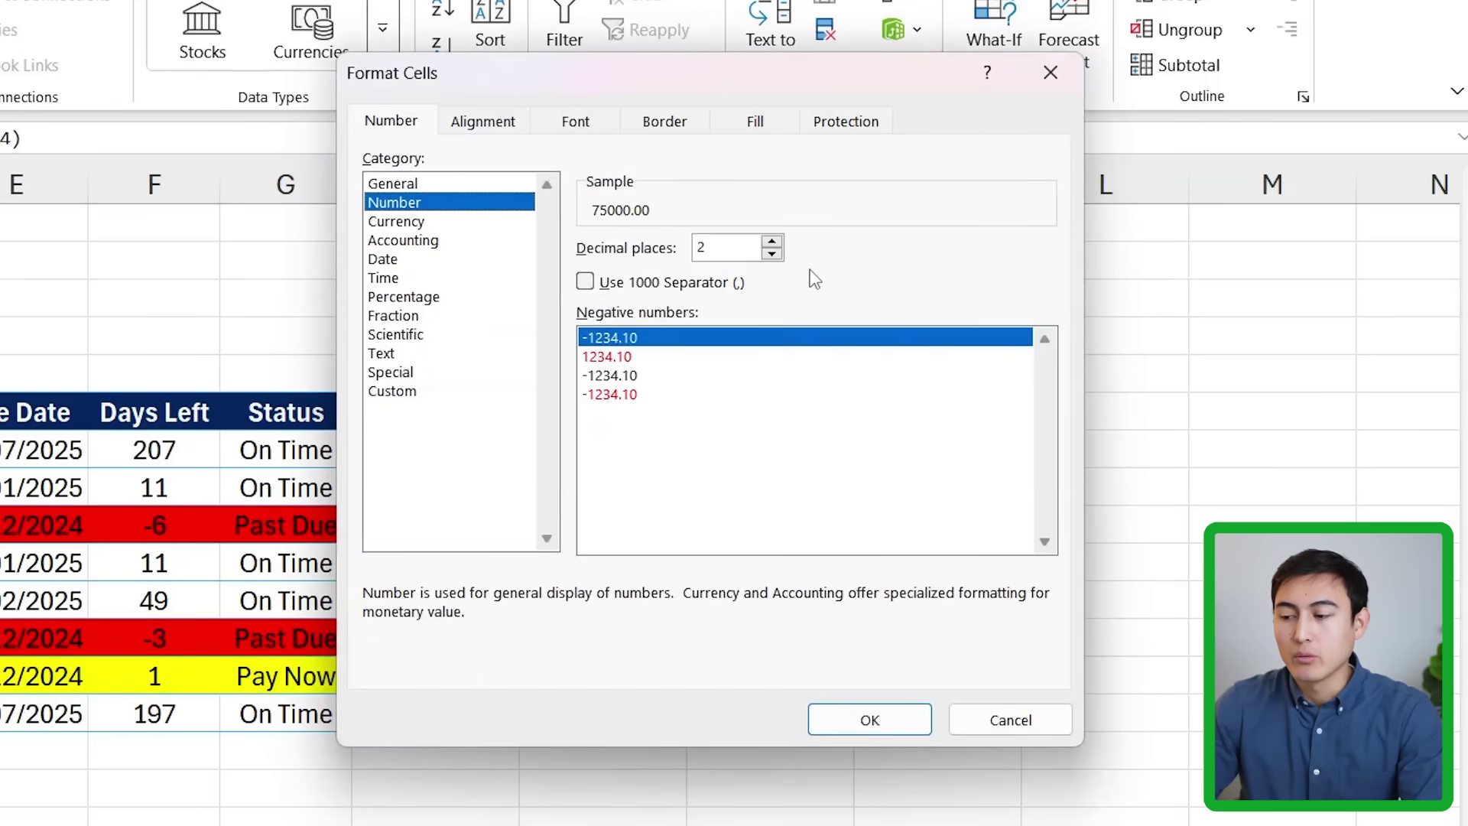
click(772, 253)
click(772, 254)
click(635, 283)
click(862, 722)
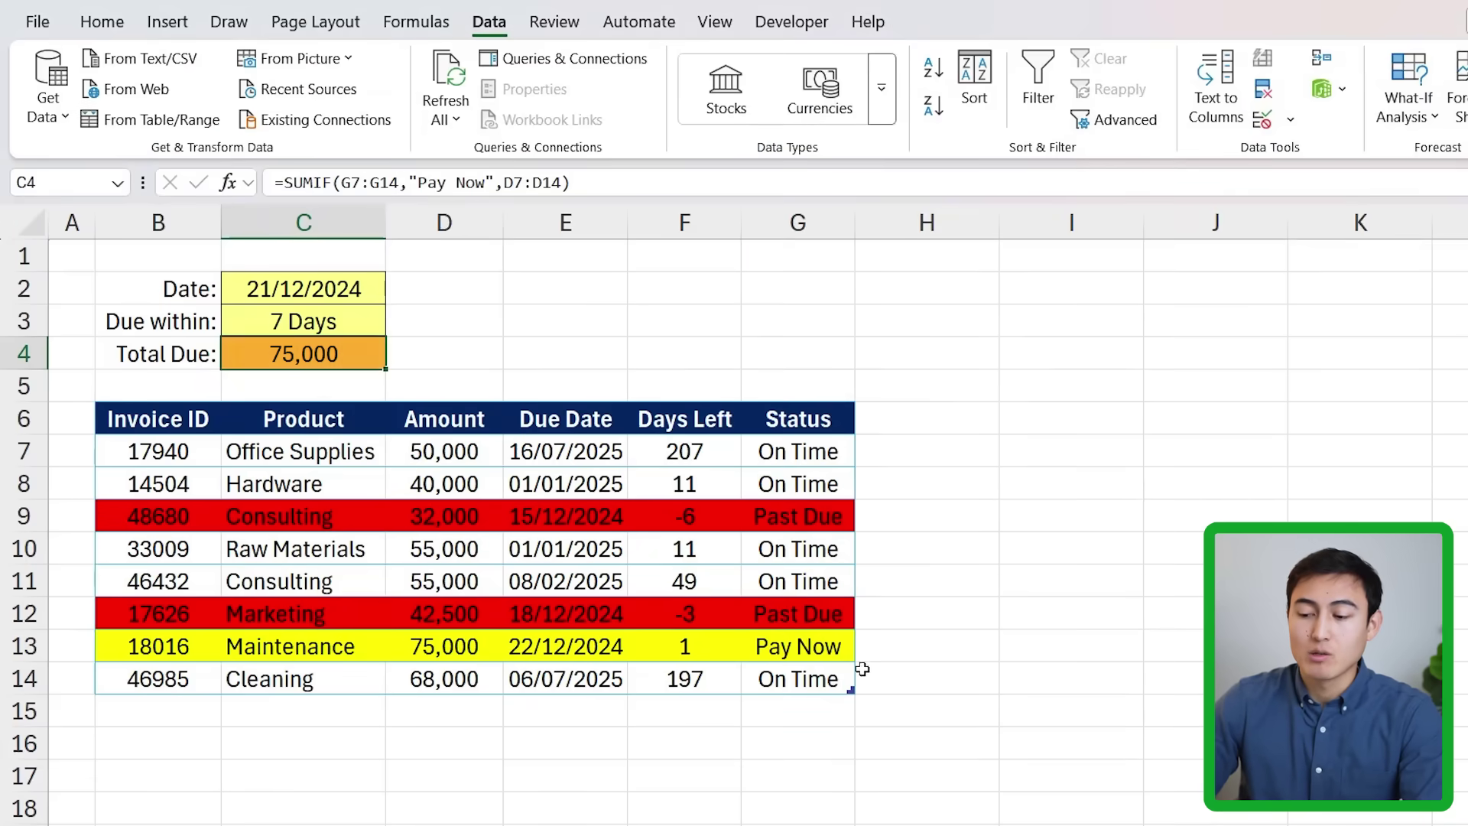
- Set the due window in C3 to 14 days, raising Total Due to 170,000
click(794, 647)
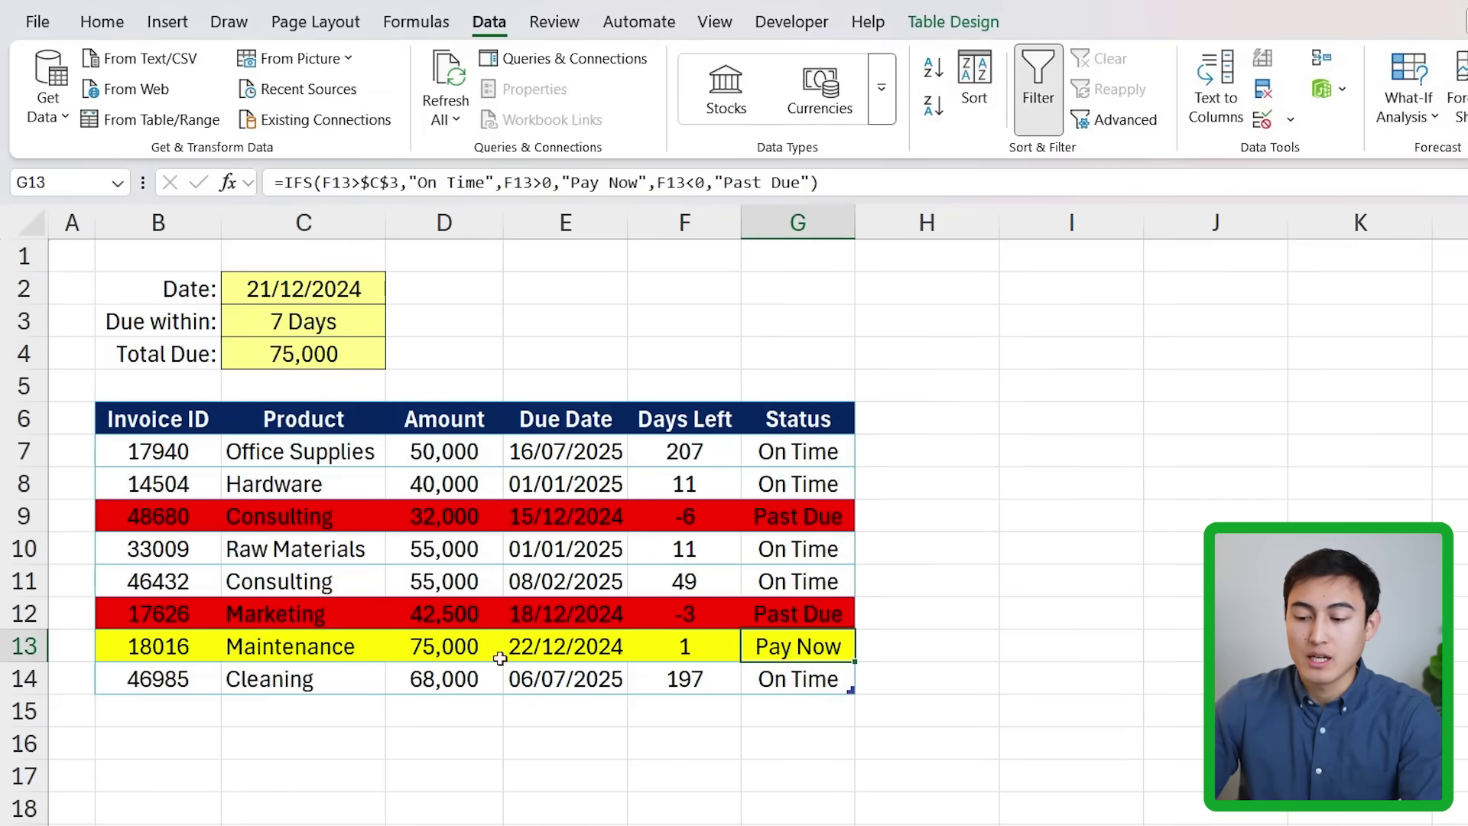
click(262, 309)
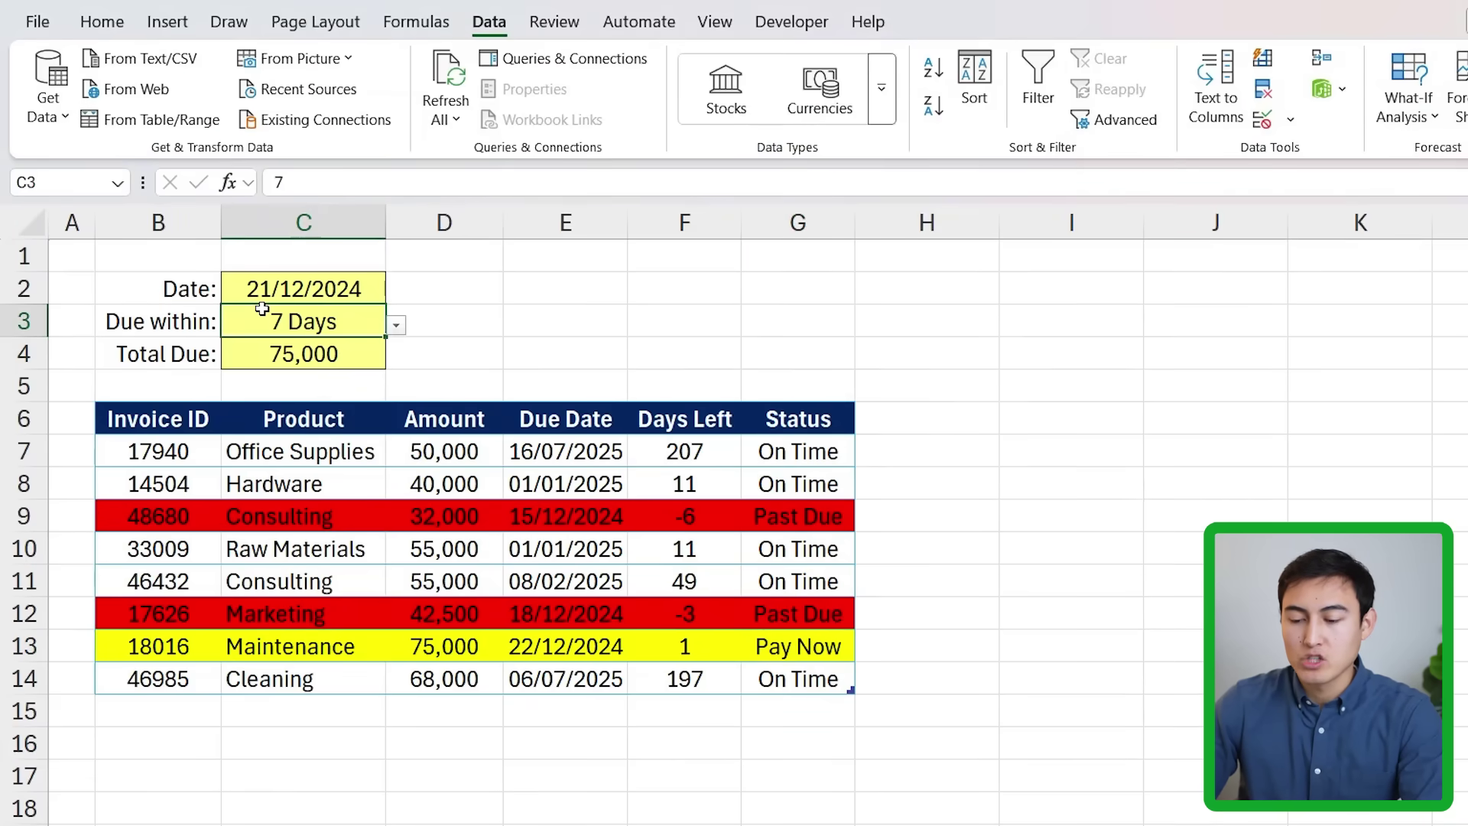
key(alt+Down)
key(Down)
key(Return)
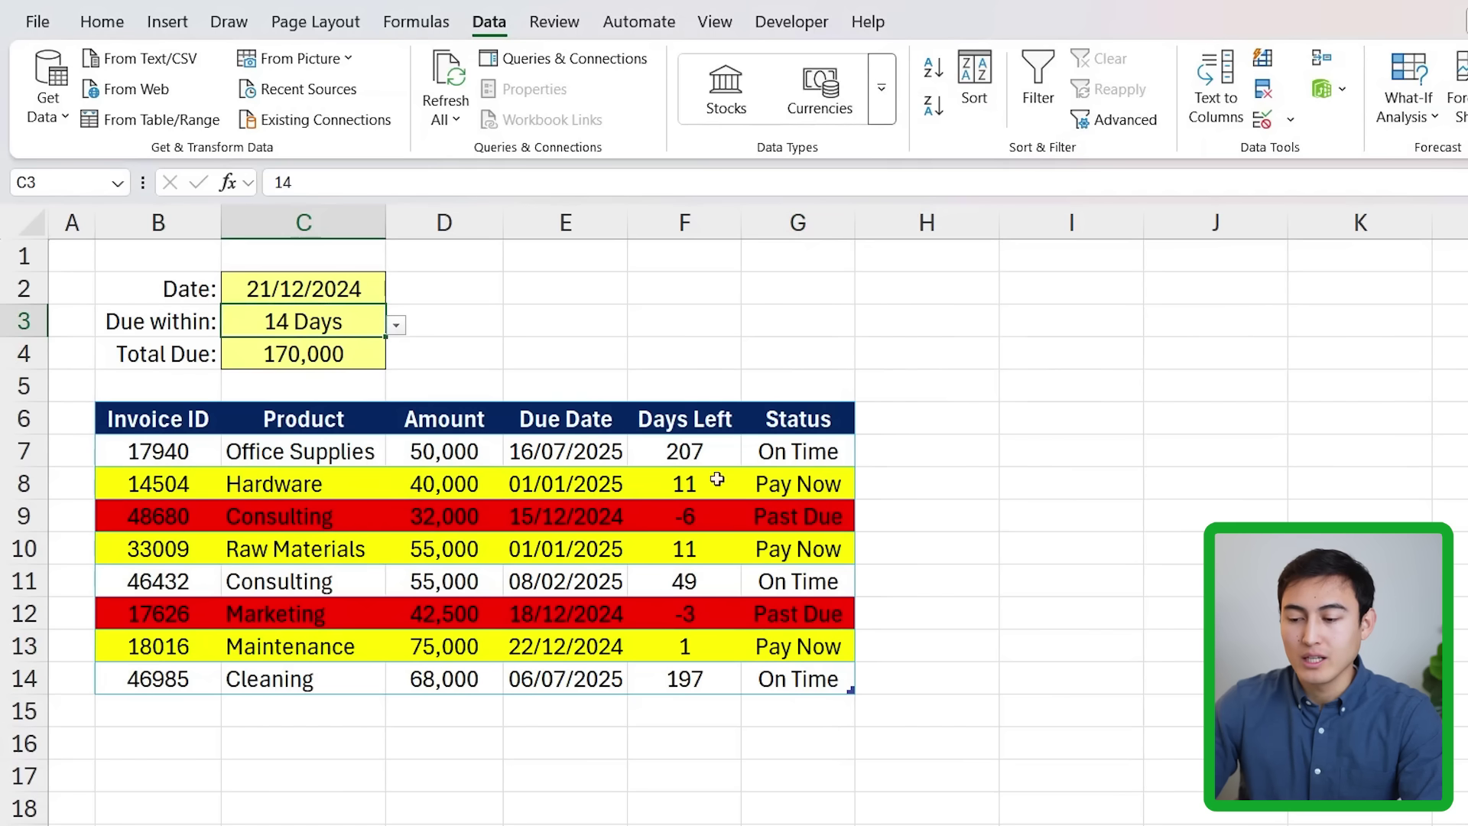
click(444, 488)
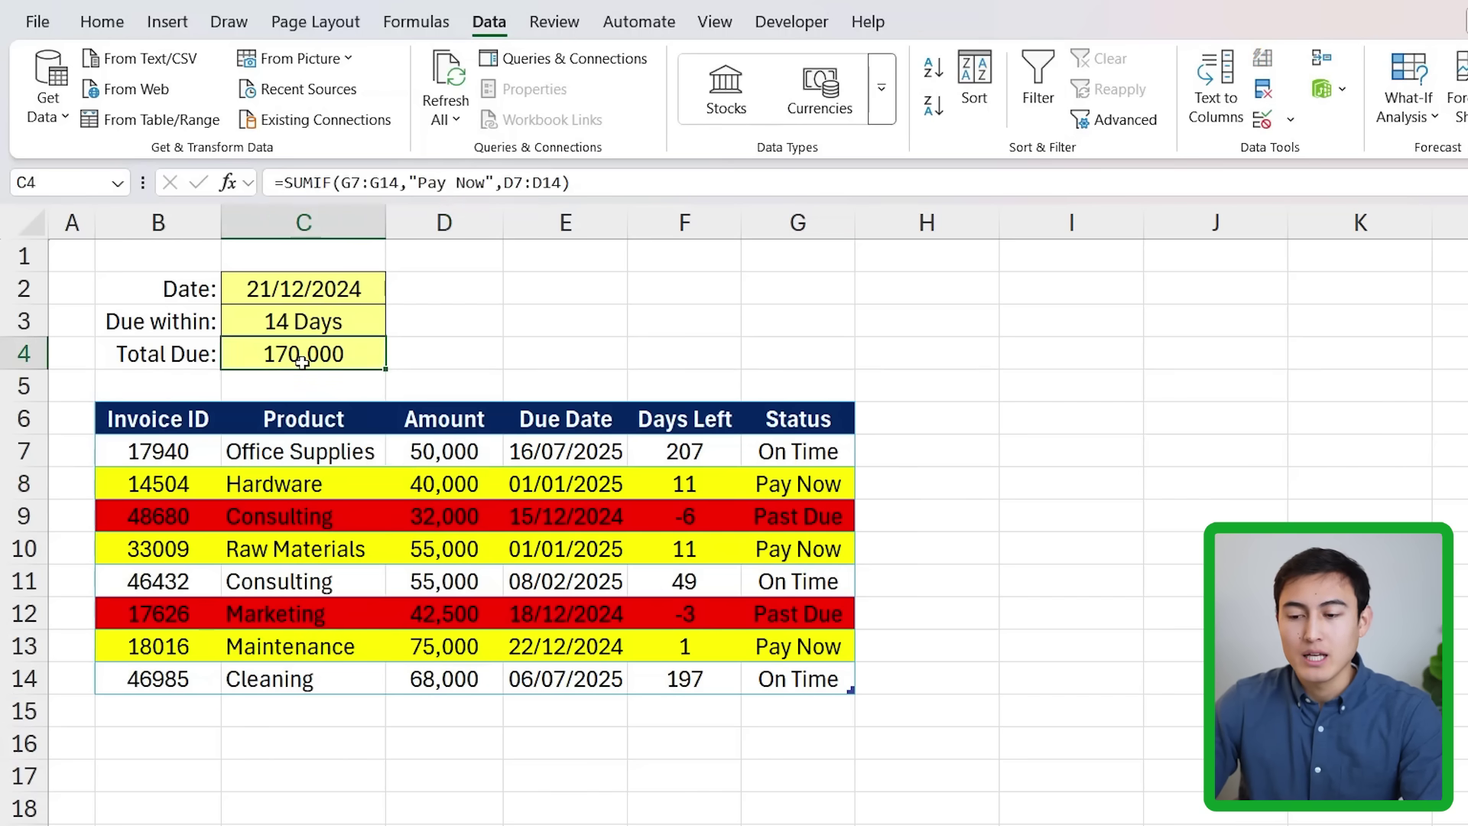
- Start a =SUMIFS formula in D4, next to the total
key(Right)
text(=sumifs)
key(Tab)
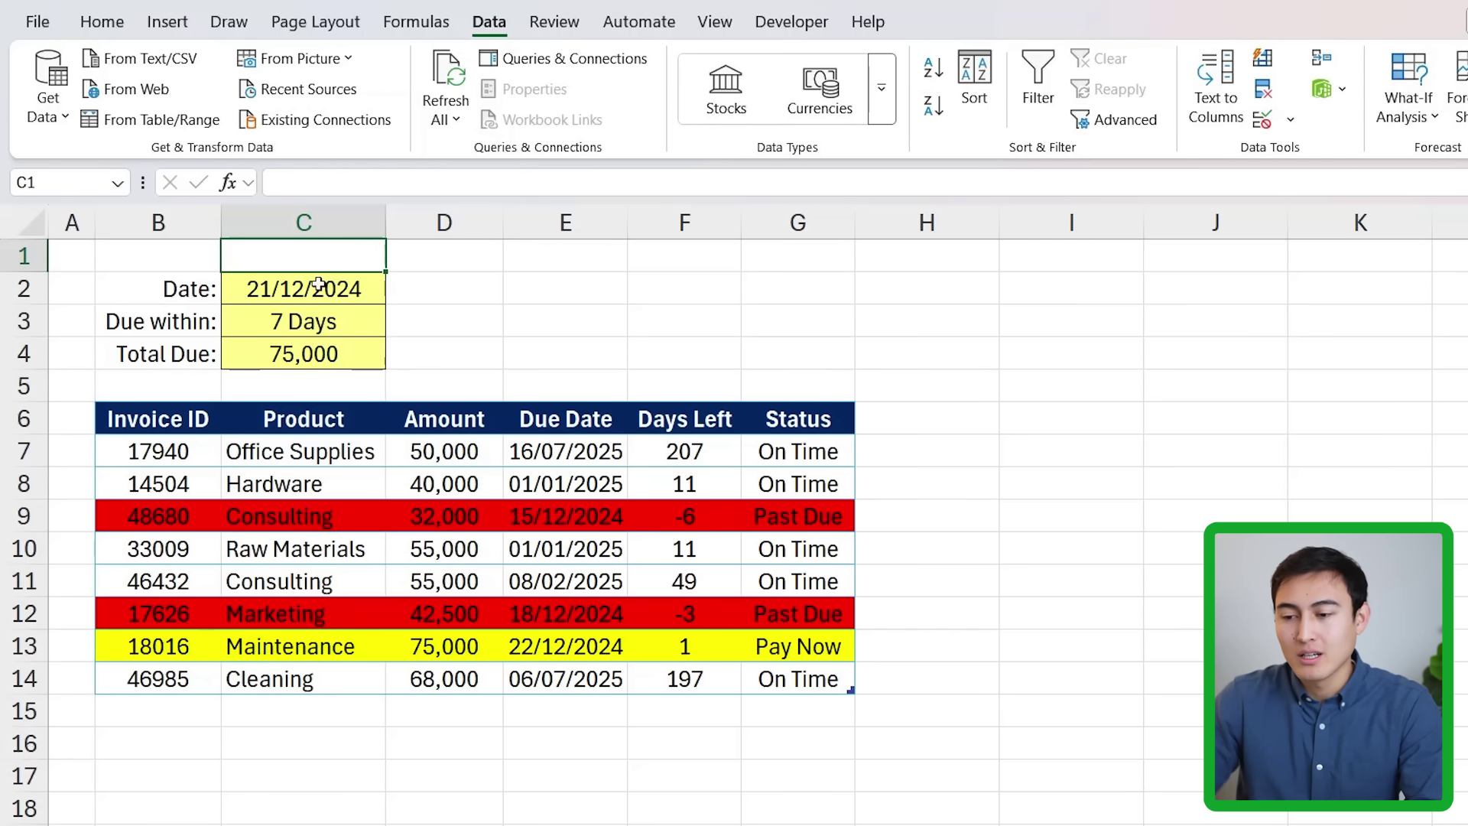
click(811, 22)
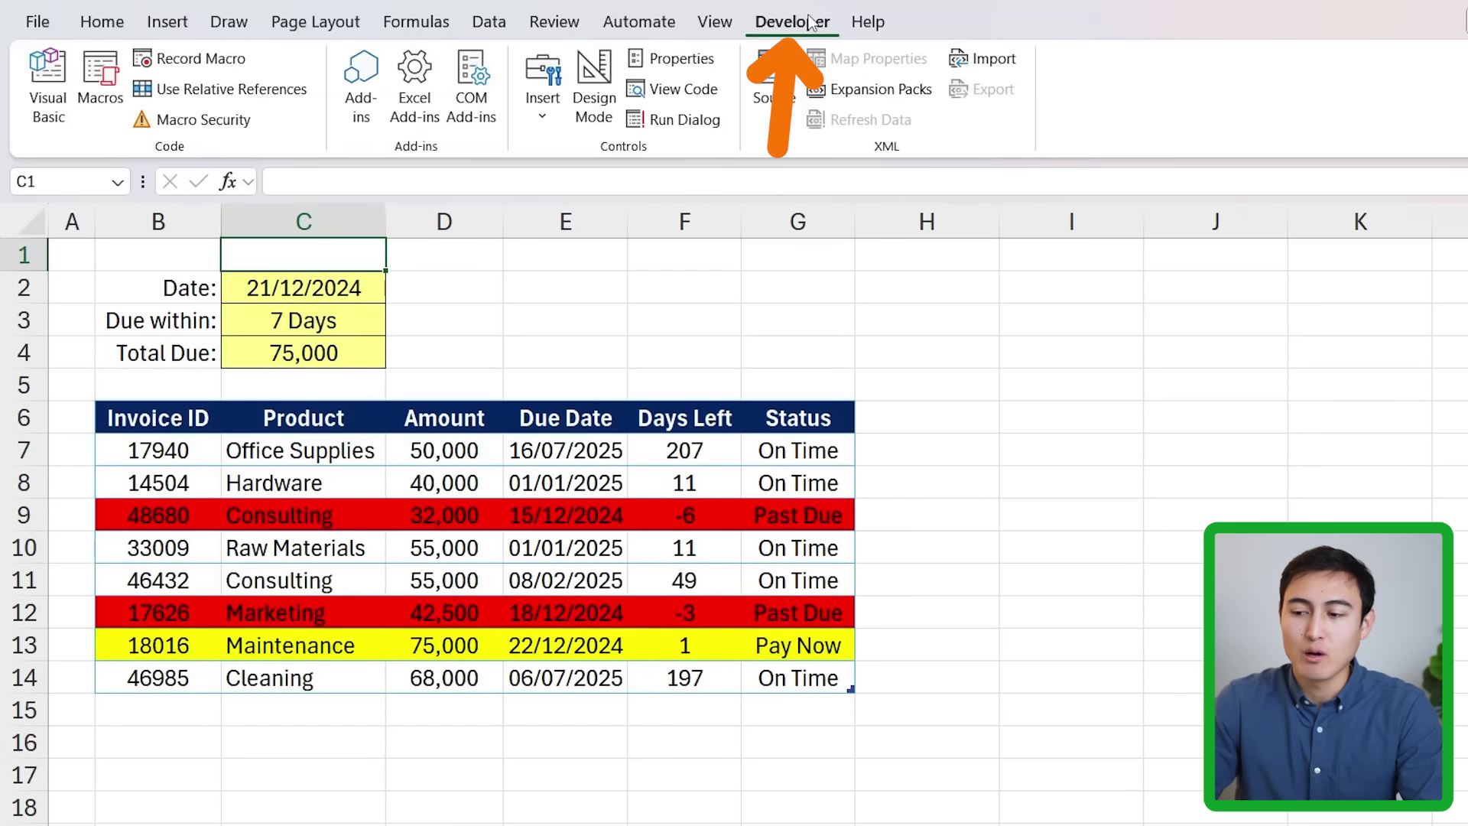
click(113, 26)
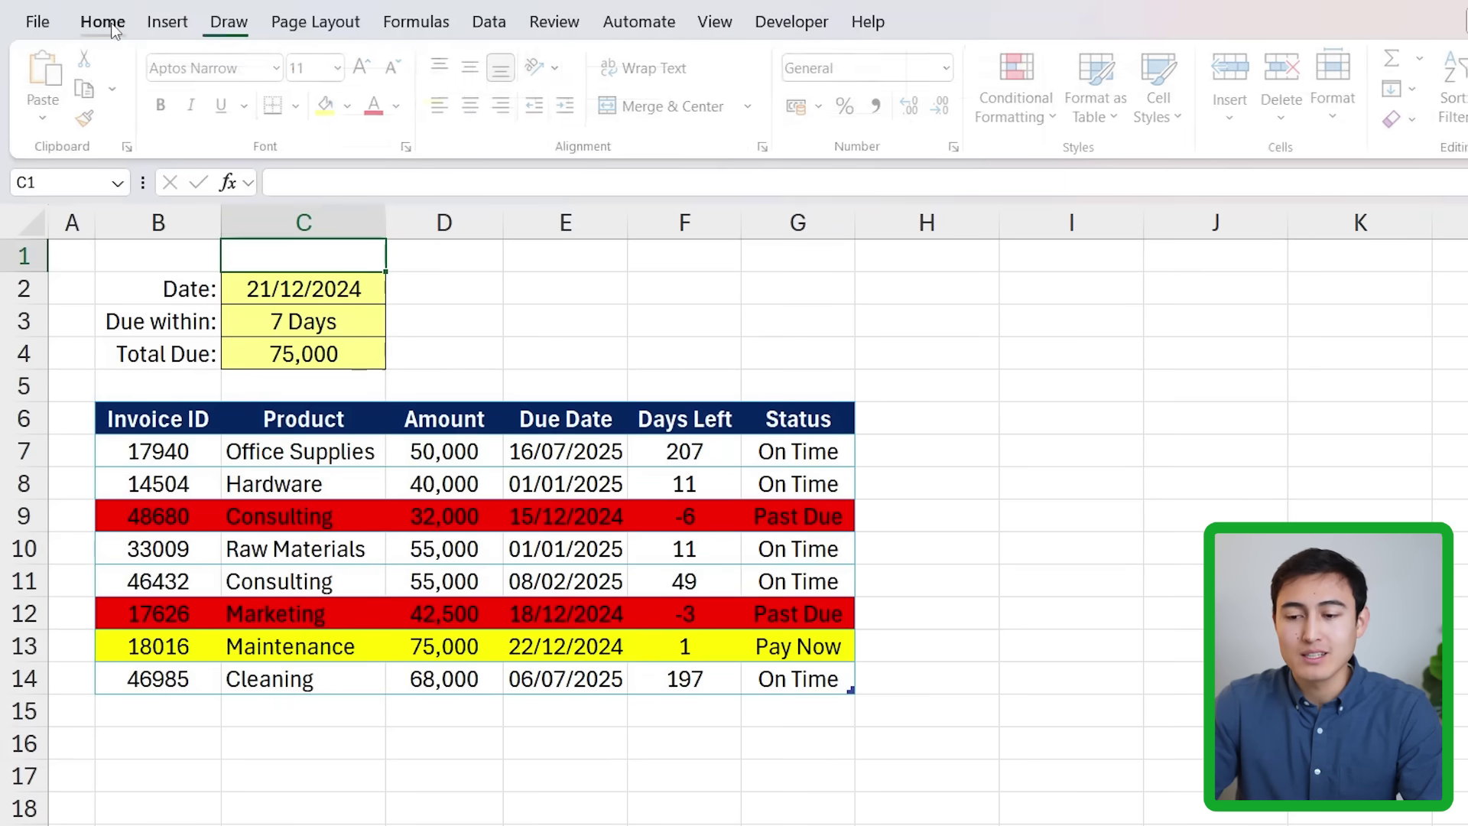
right_click(649, 138)
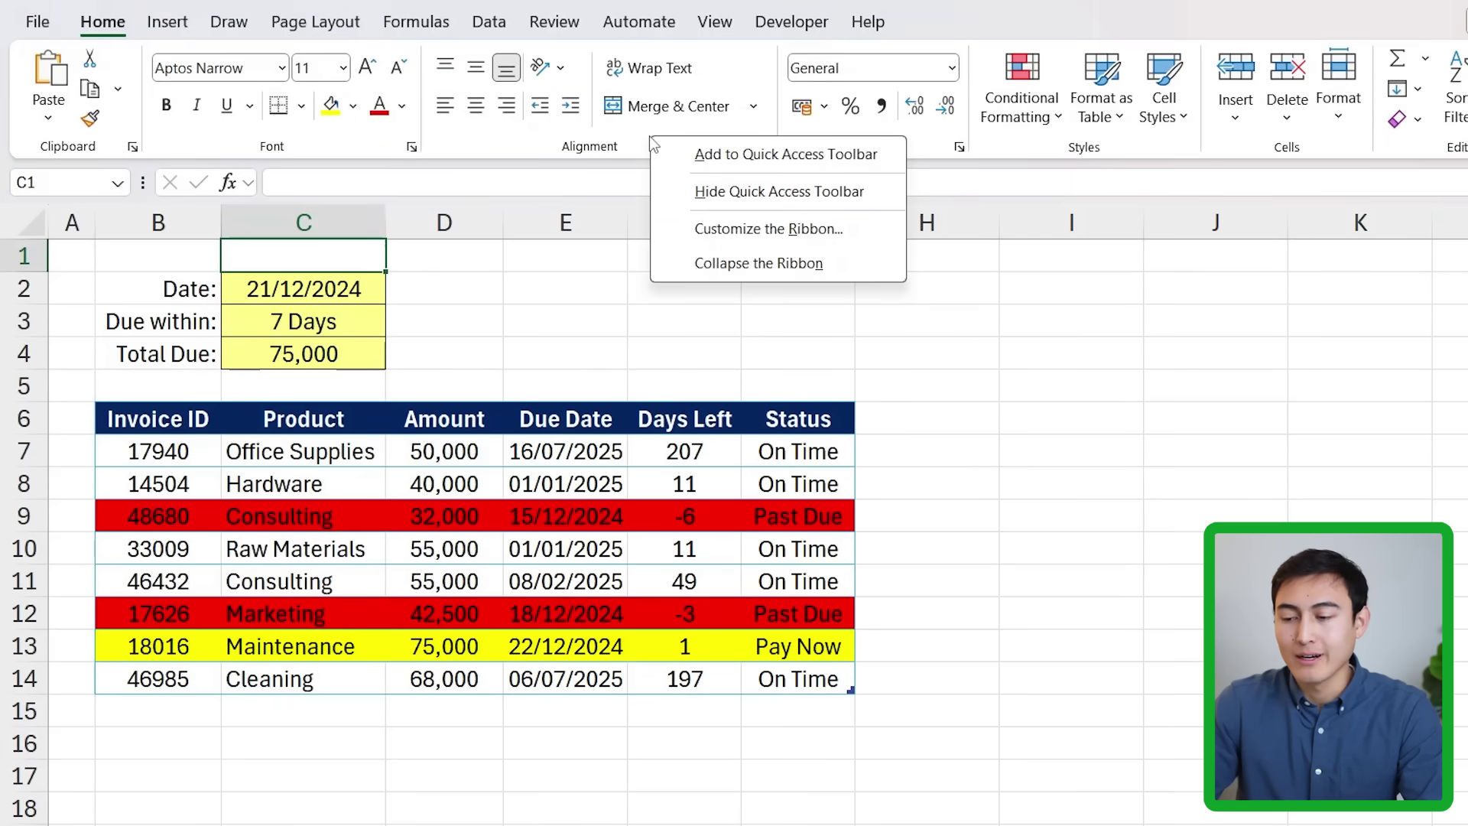
click(834, 233)
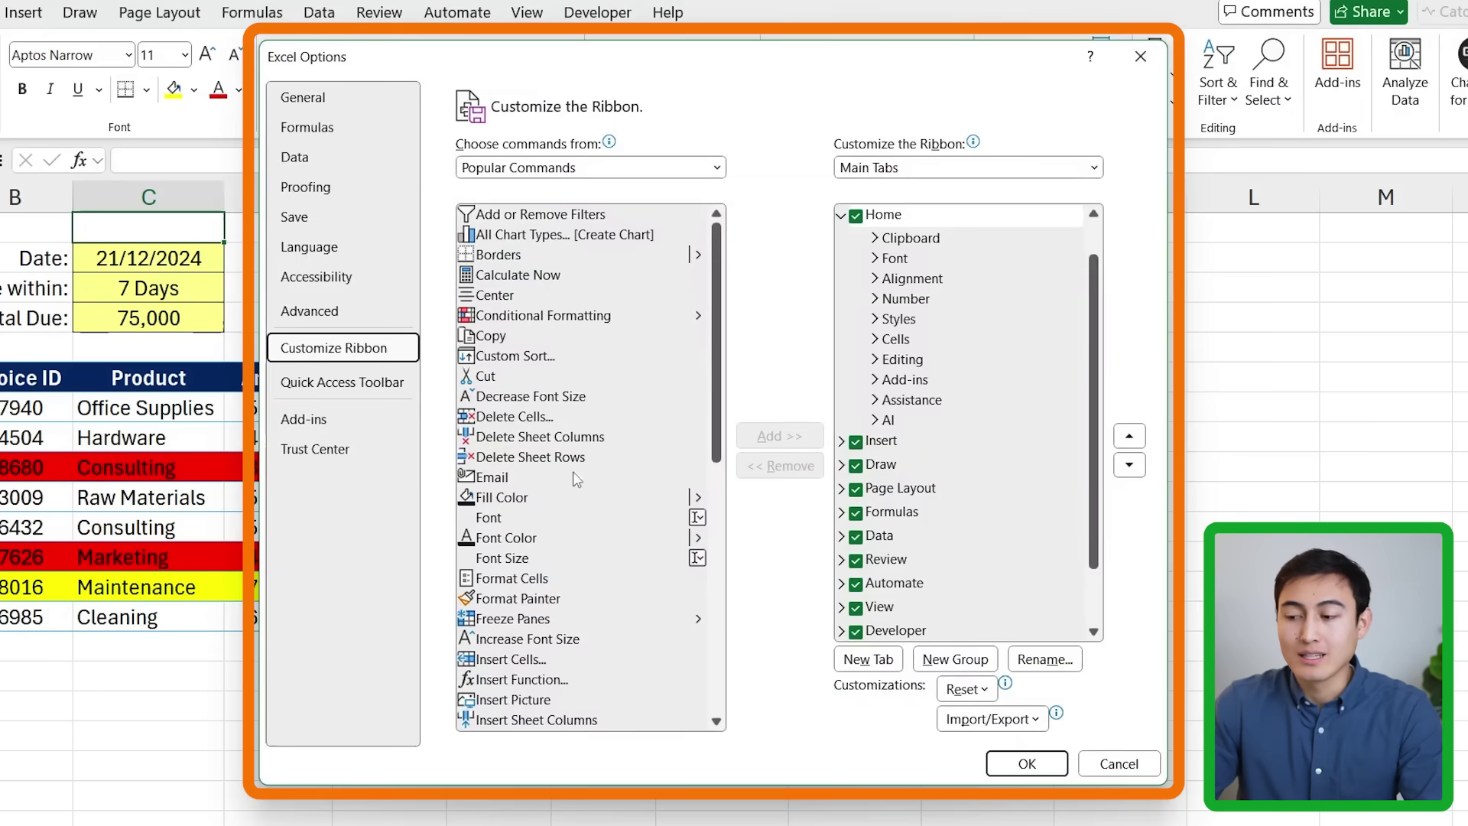
scroll(941, 627, down, 2)
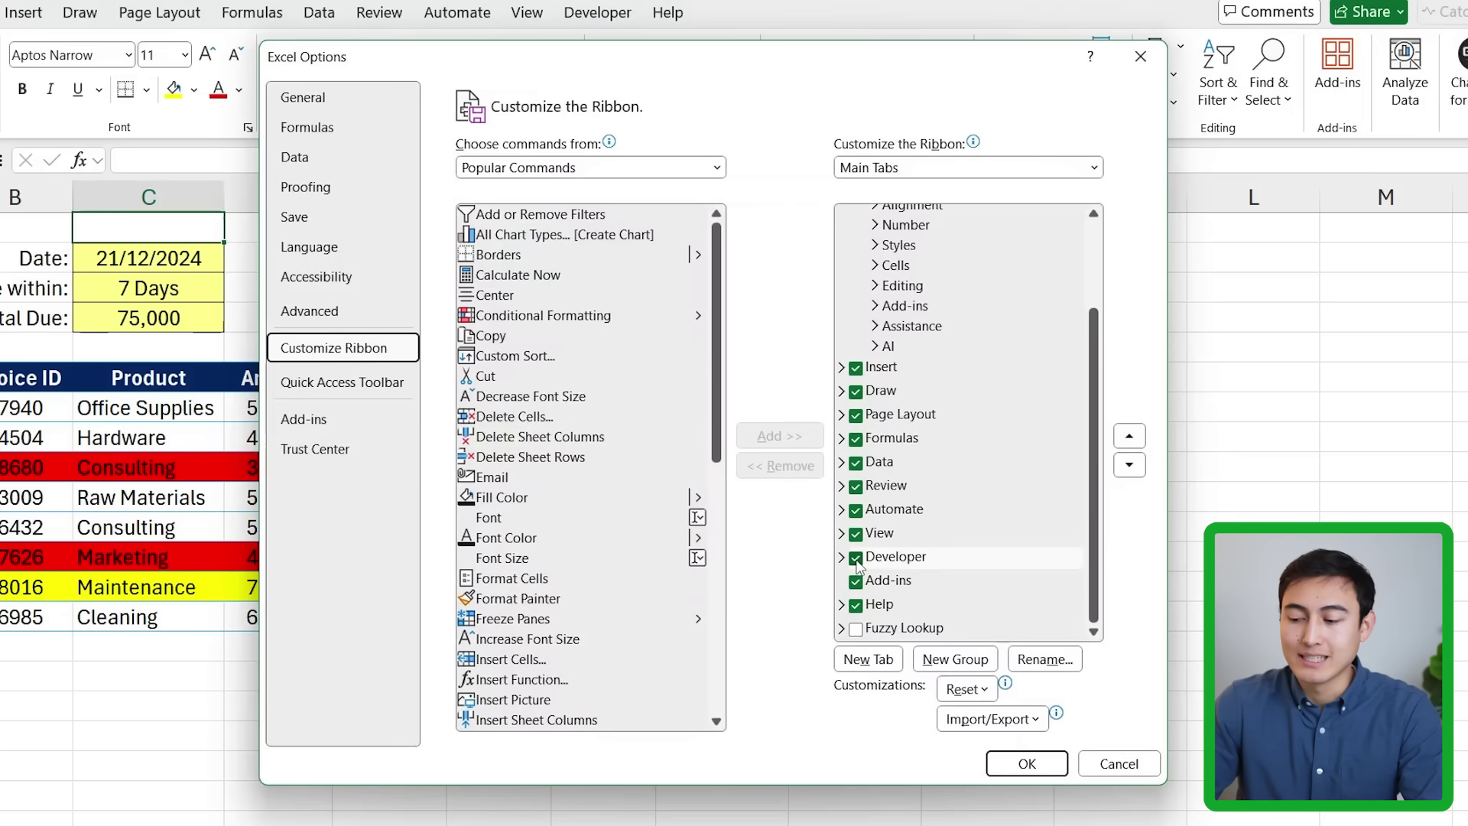
click(1026, 762)
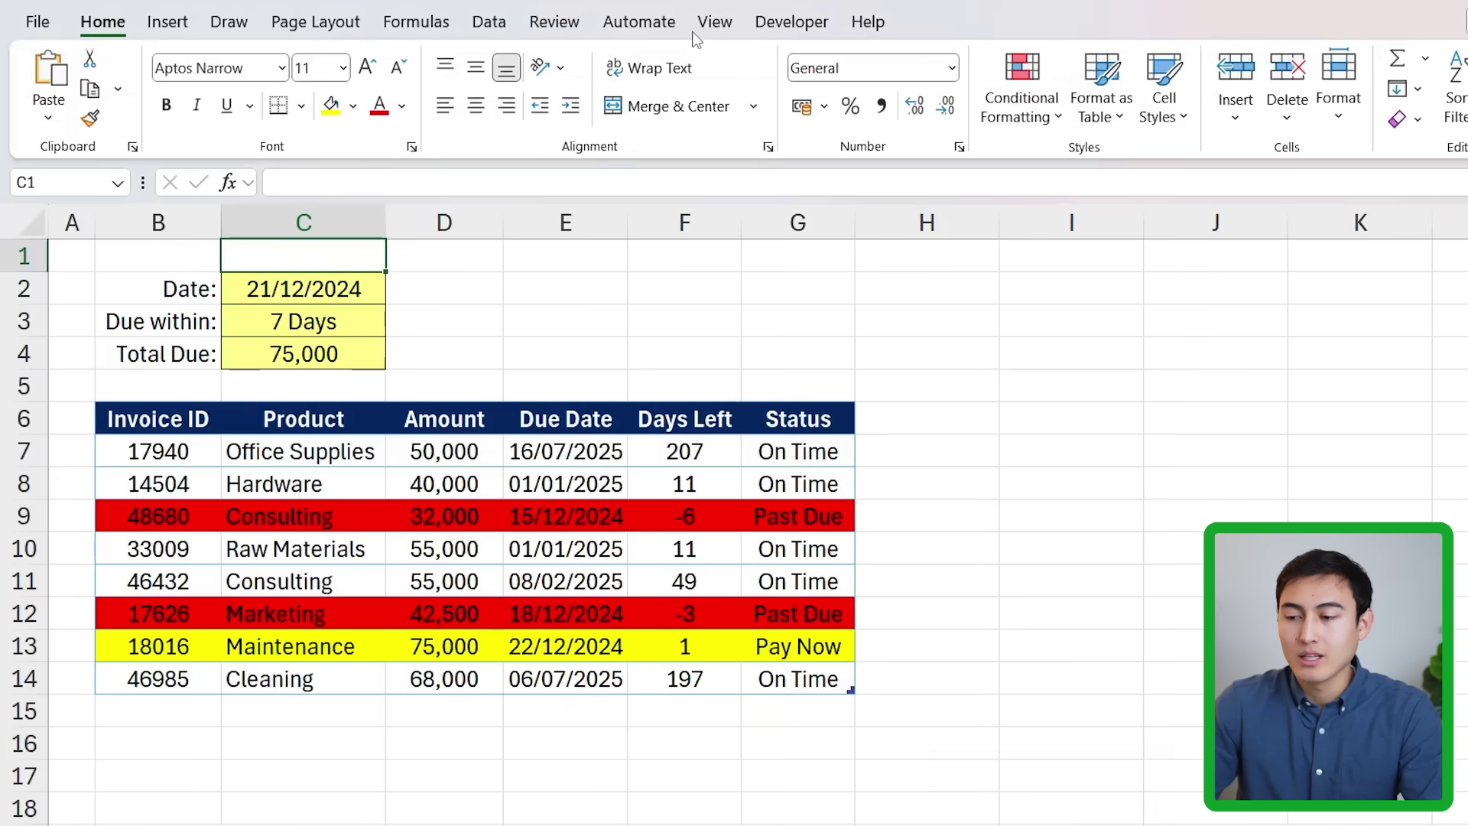
click(777, 13)
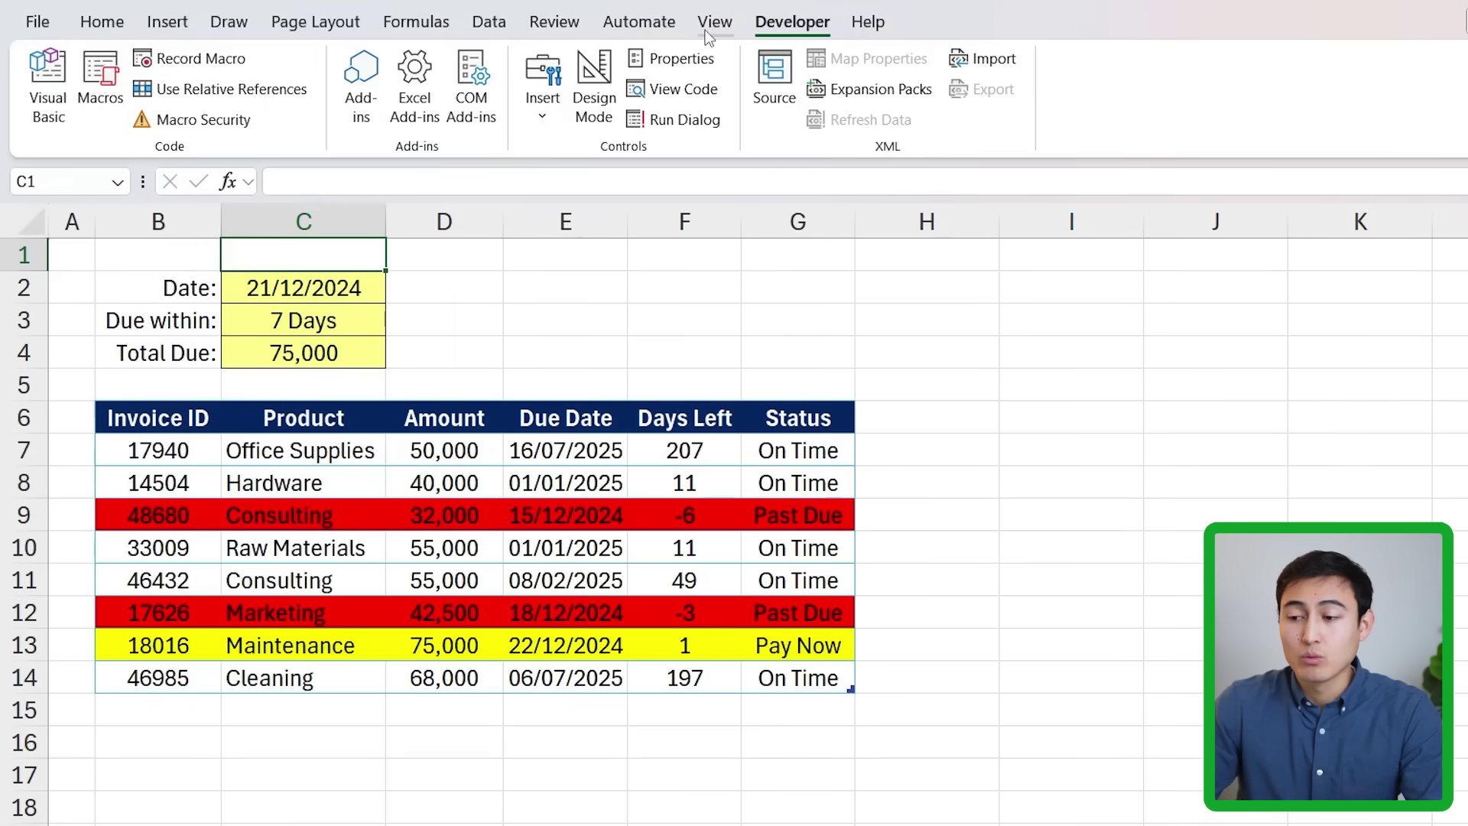
- Launch the Visual Basic editor, show the Project Explorer, and open the ThisWorkbook module
click(48, 86)
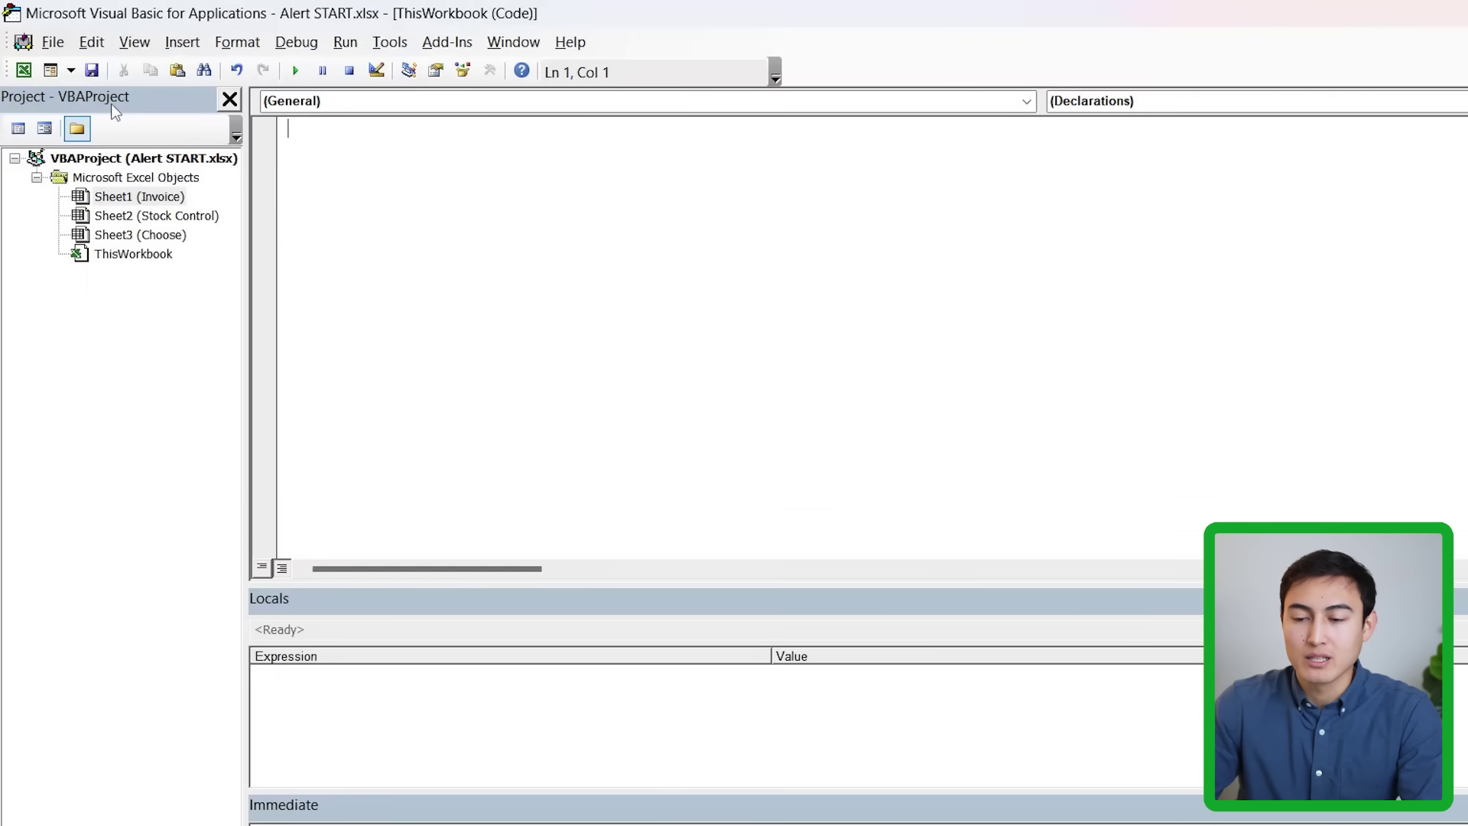
click(134, 42)
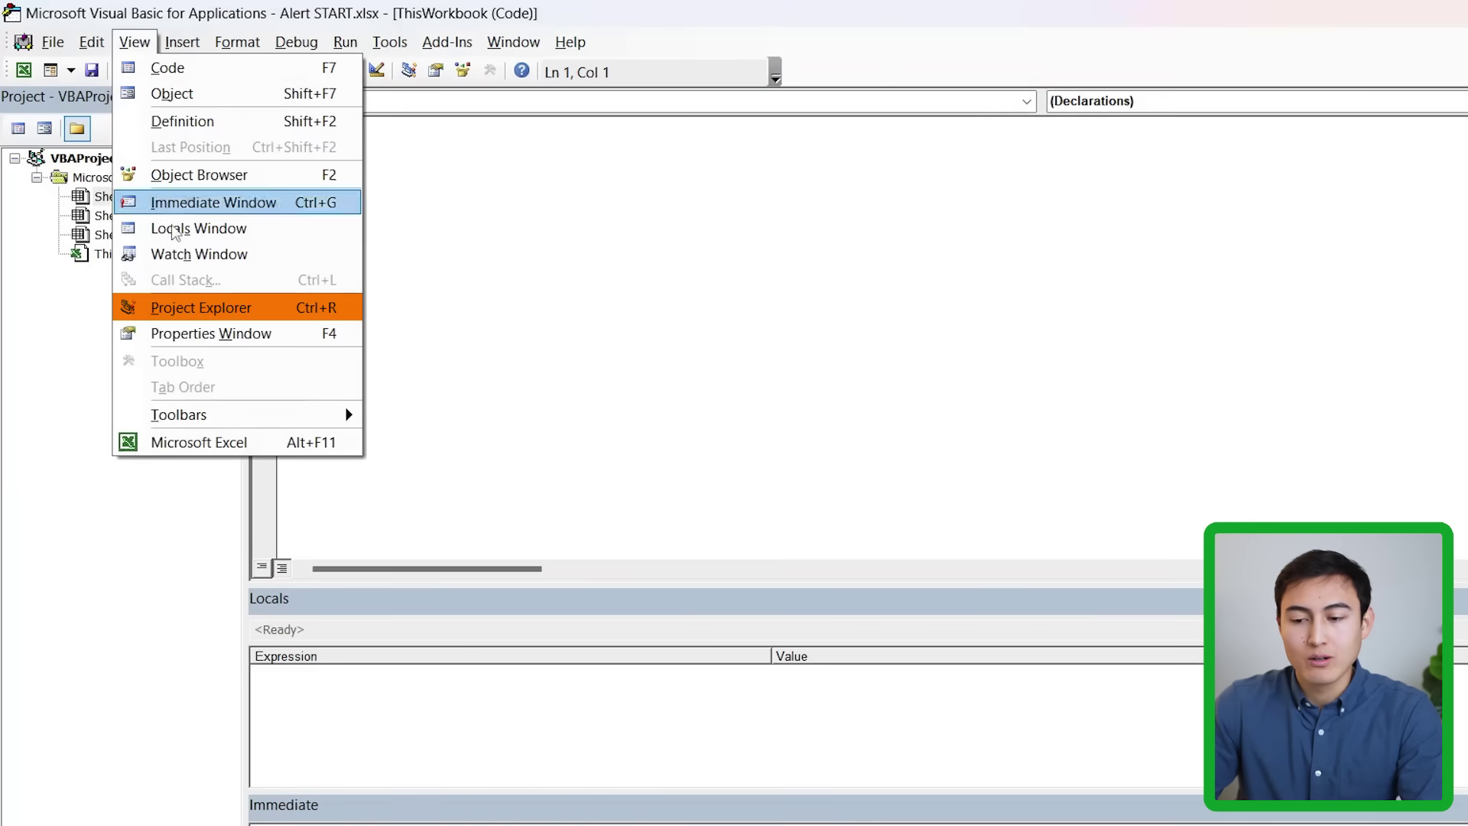
click(259, 316)
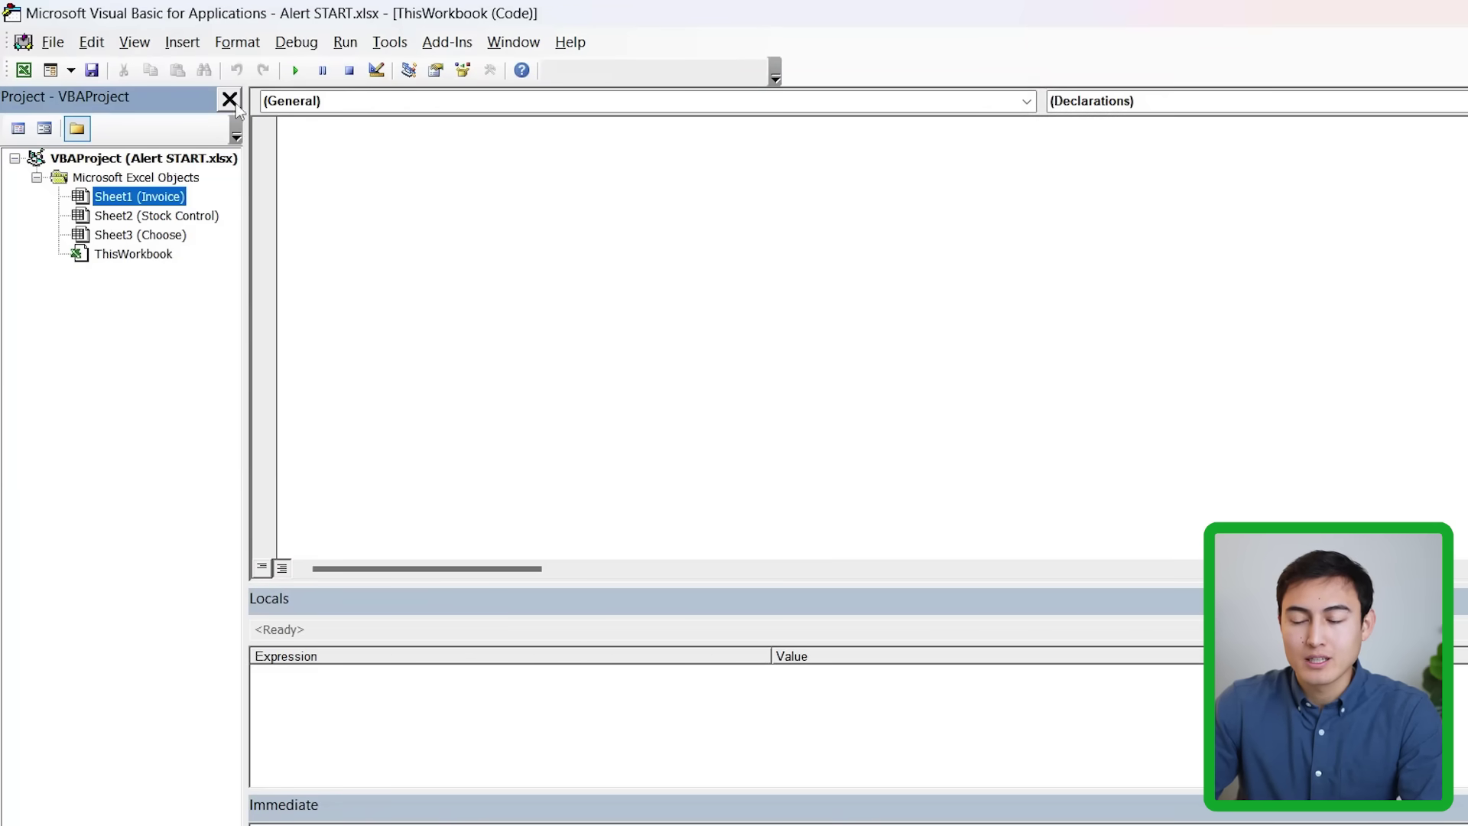
double_click(142, 256)
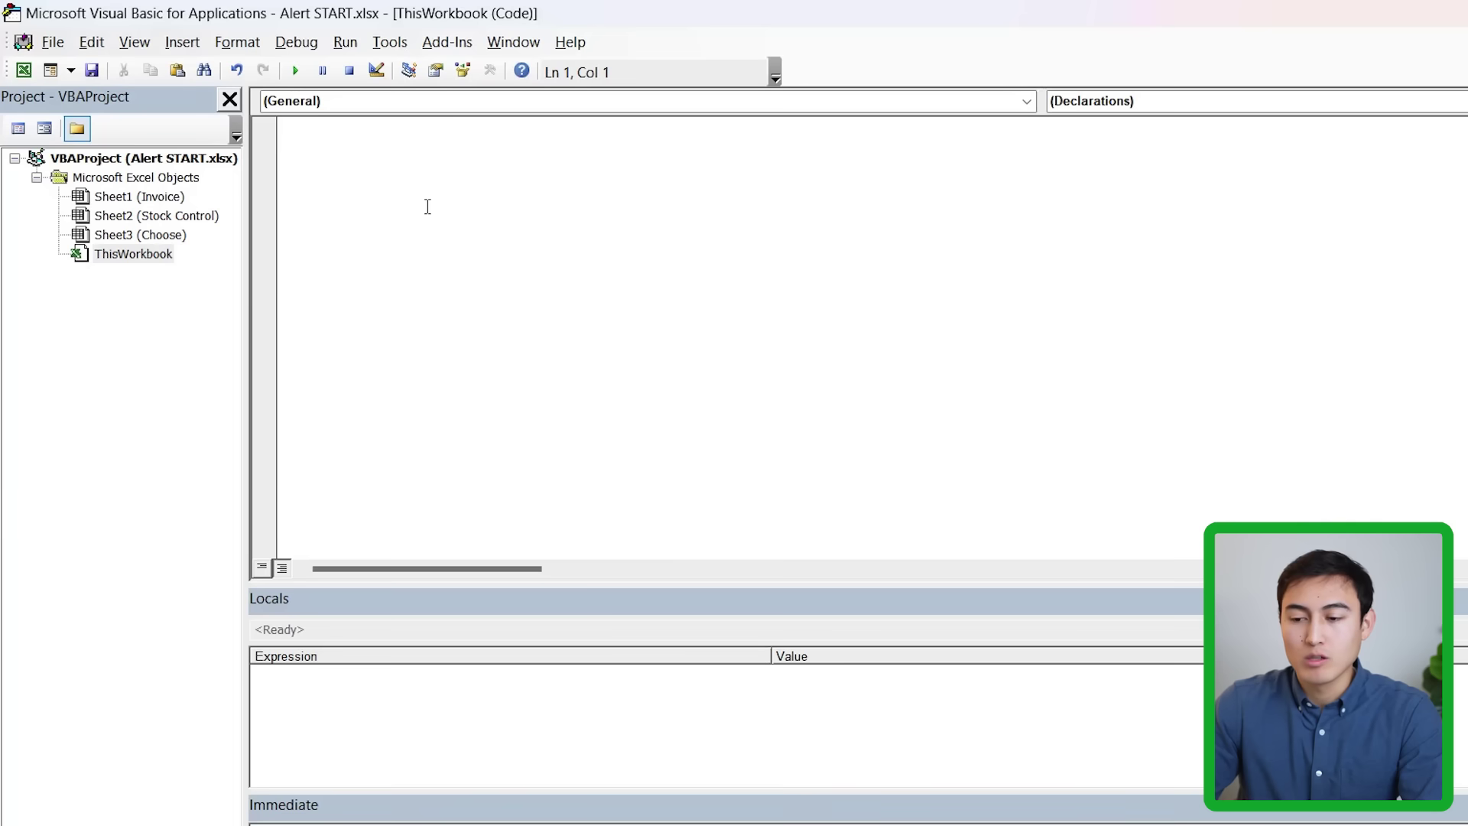
- Paste the Workbook_Open macro and change its search range to A1:AA150
key(ctrl+v)
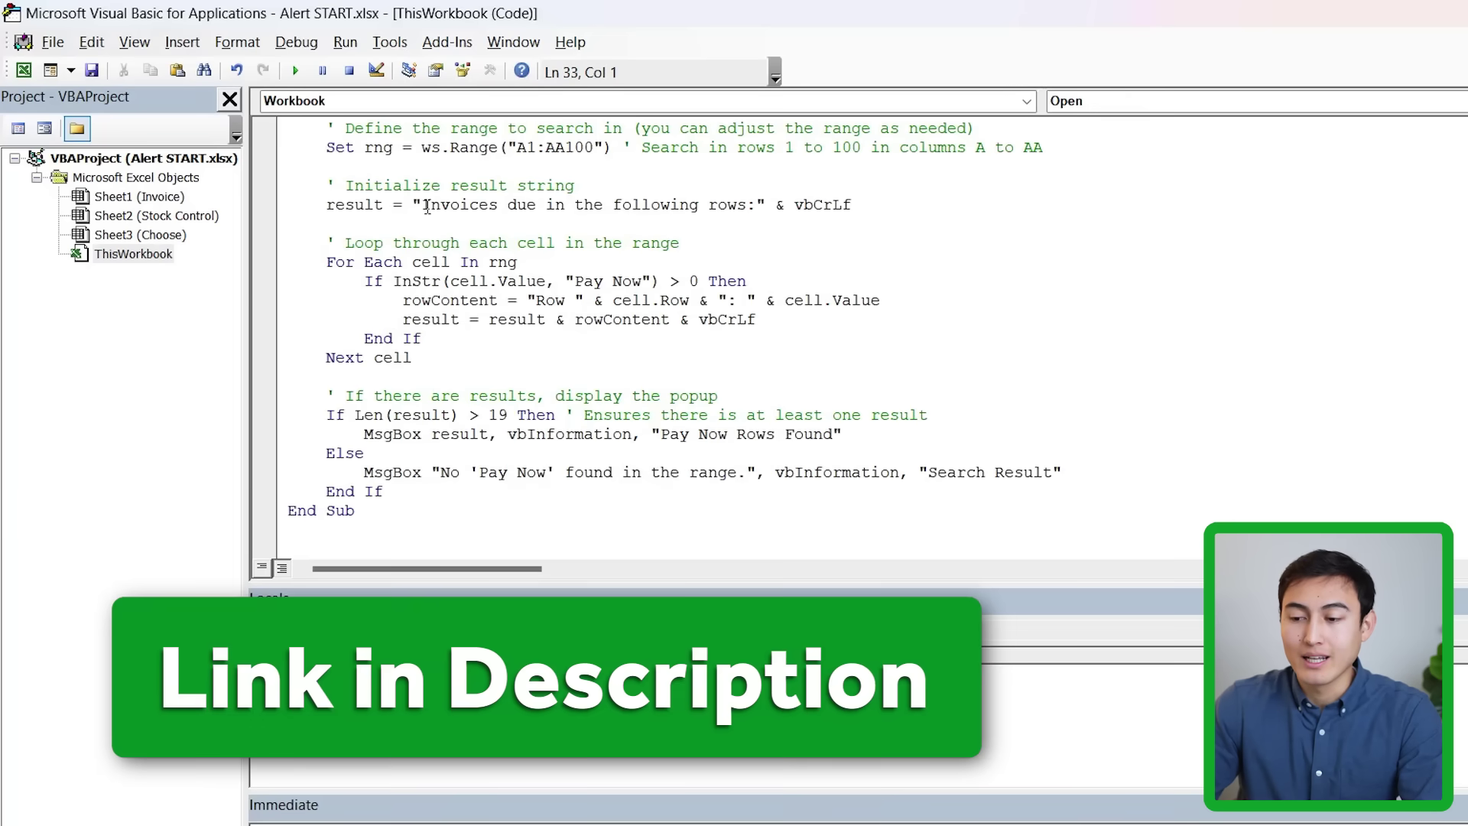
scroll(427, 206, up, 4)
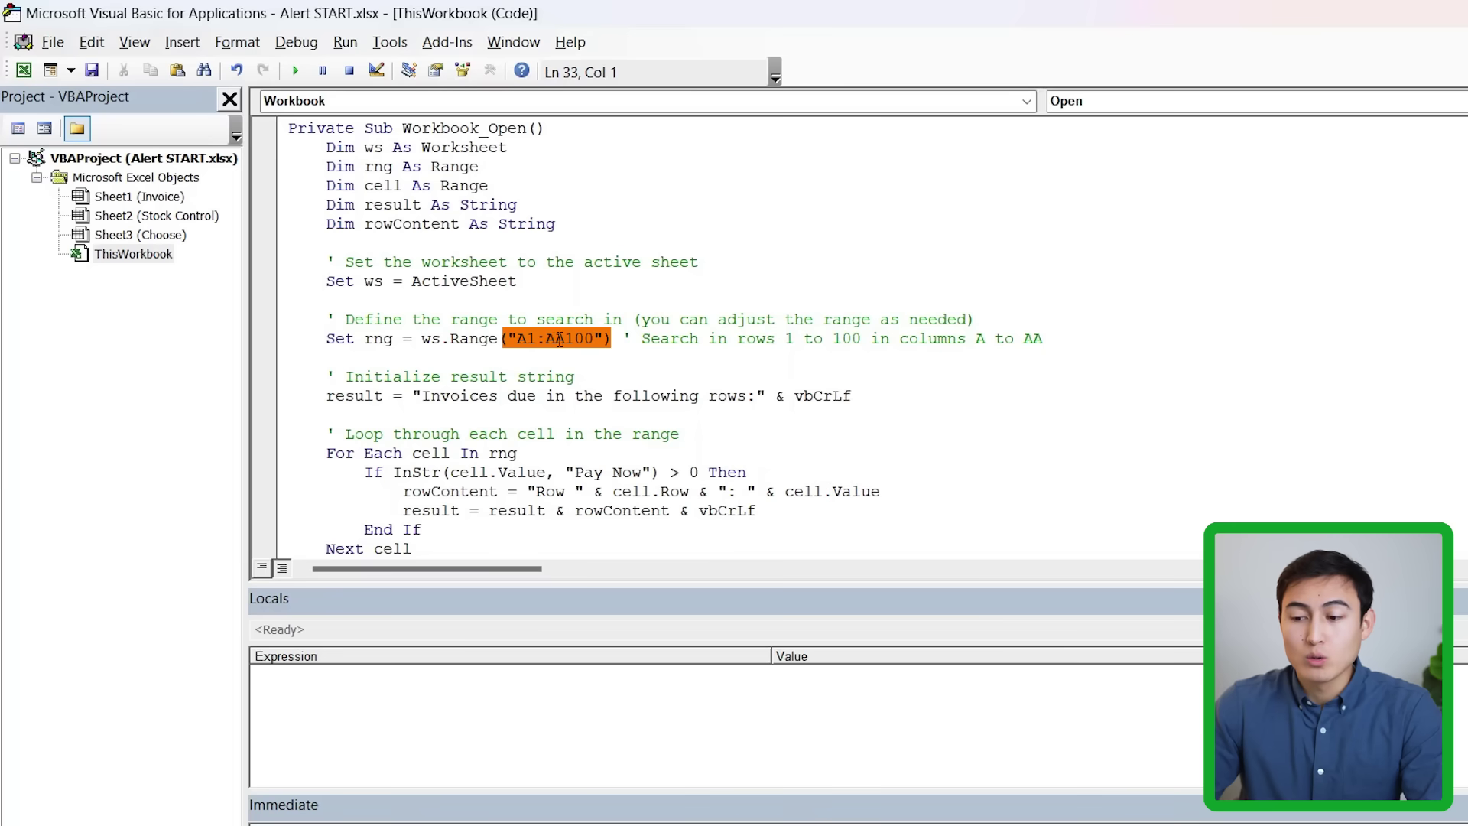
click(596, 337)
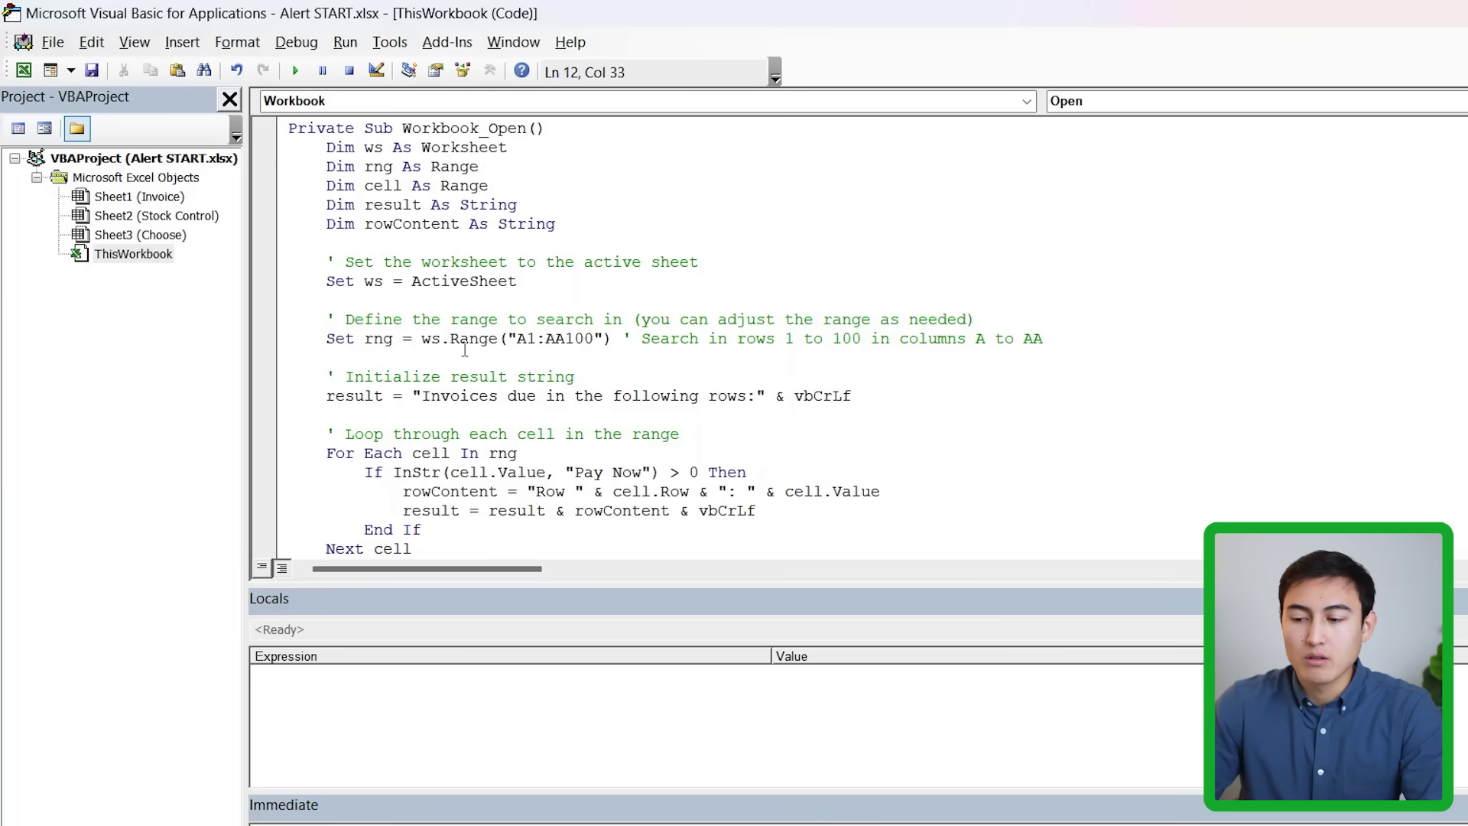
key(BackSpace)
key(BackSpace)
key(BackSpace)
text(15-)
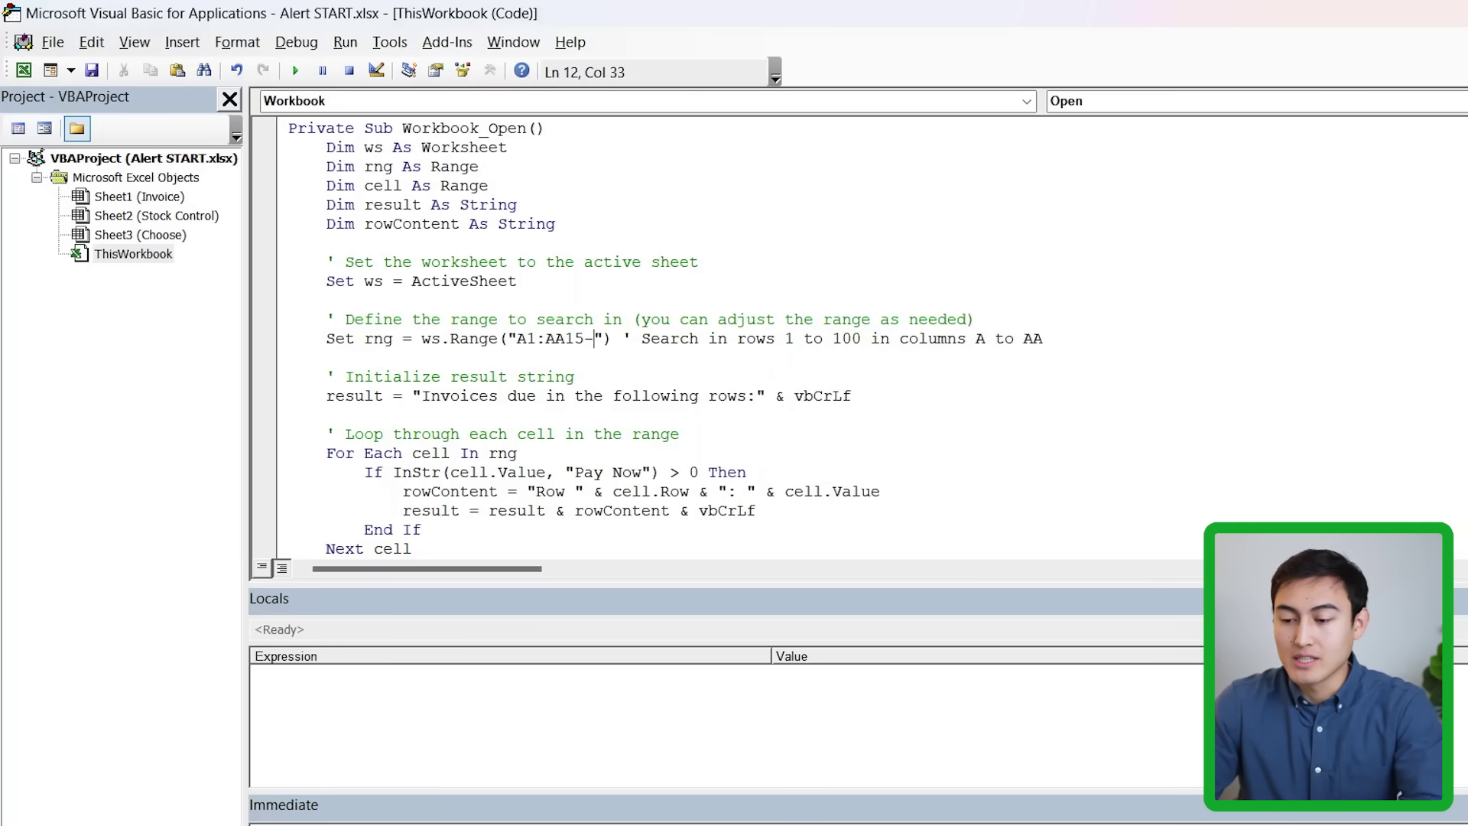
key(BackSpace)
text(0)
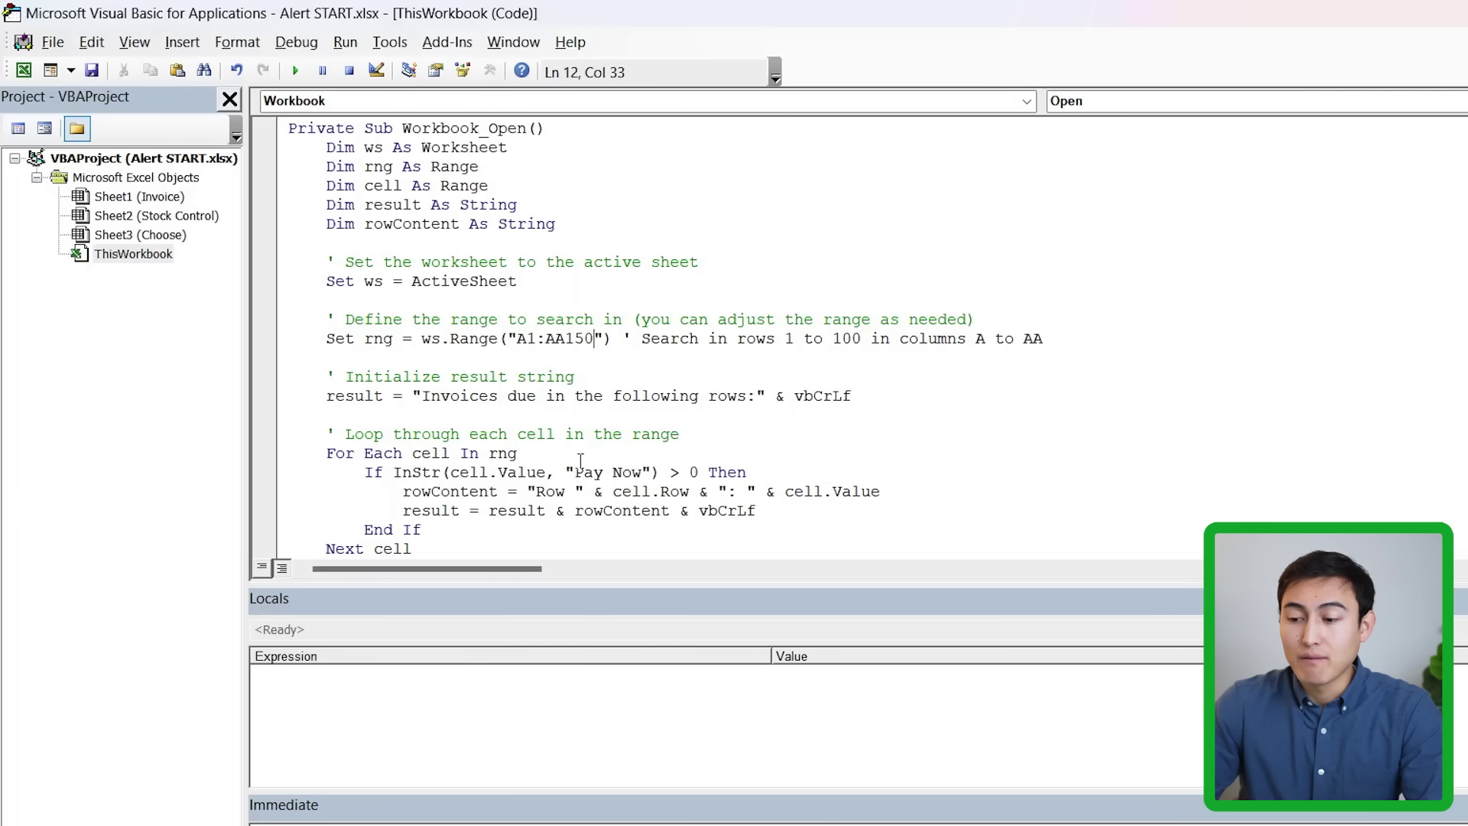
- Review the macro's Pay Now search text, popup comment, no-results message and popup title
drag(575, 472, 642, 472)
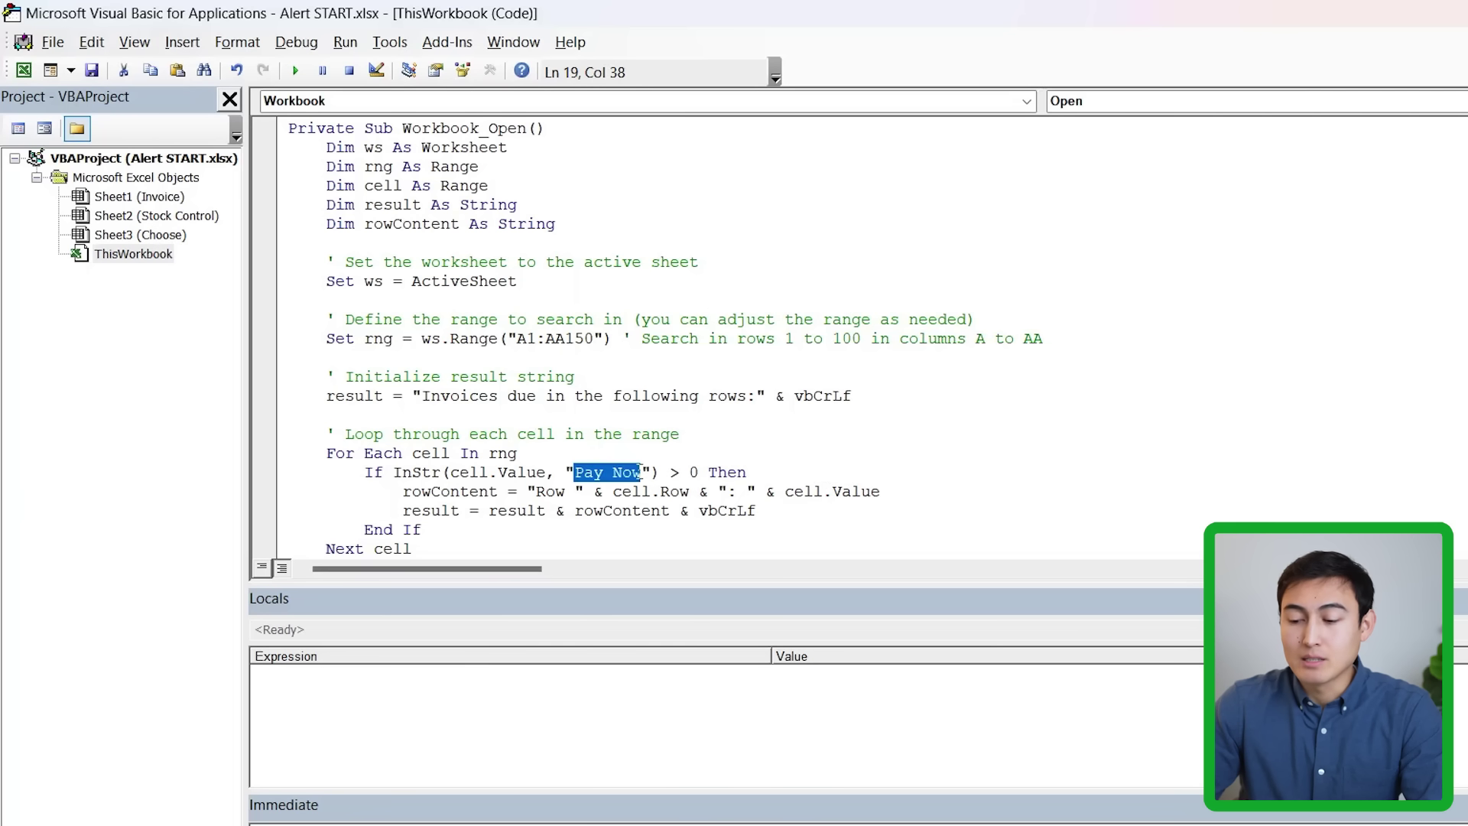
click(558, 490)
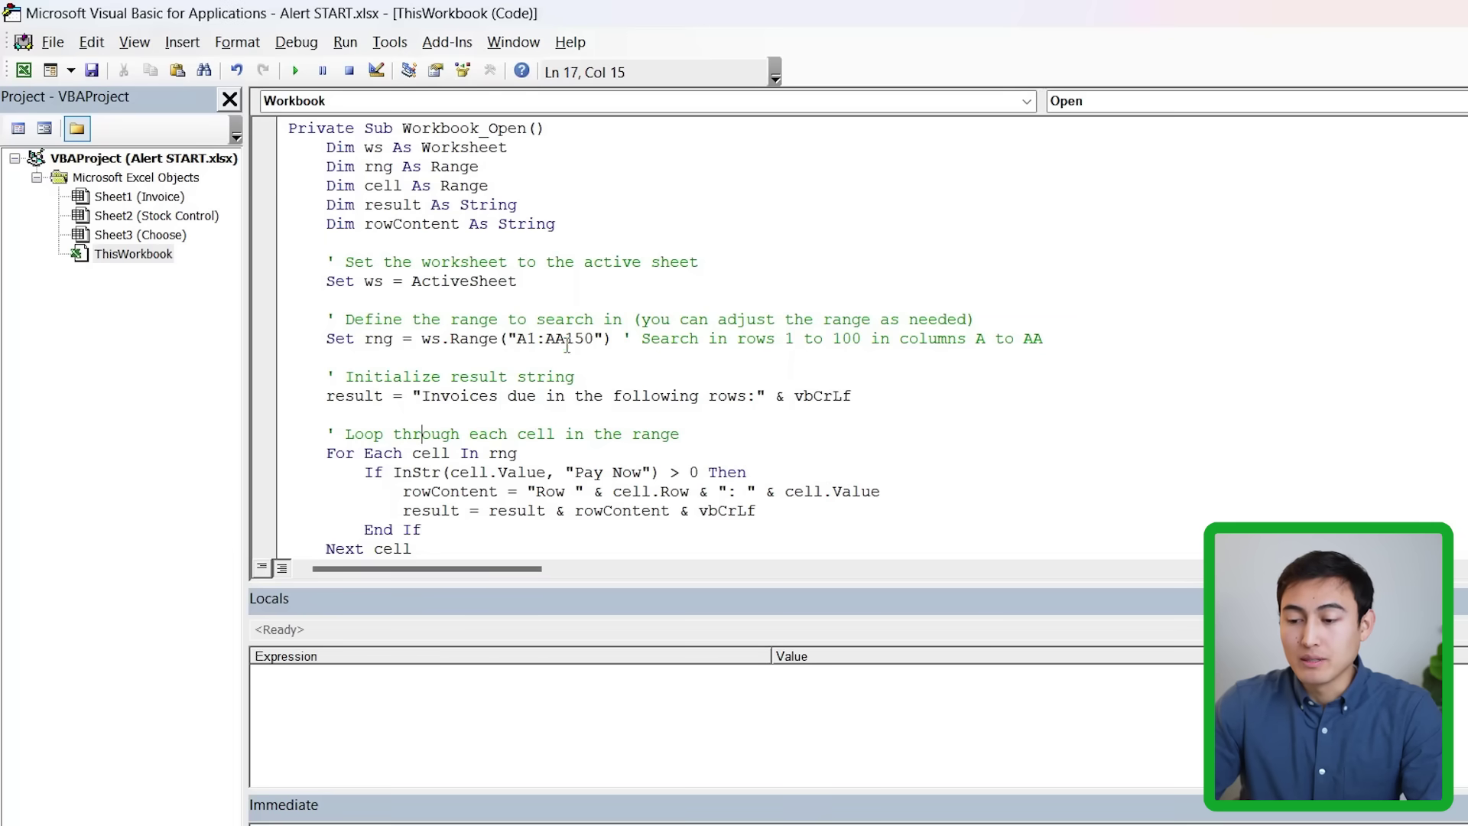
scroll(621, 355, down, 2)
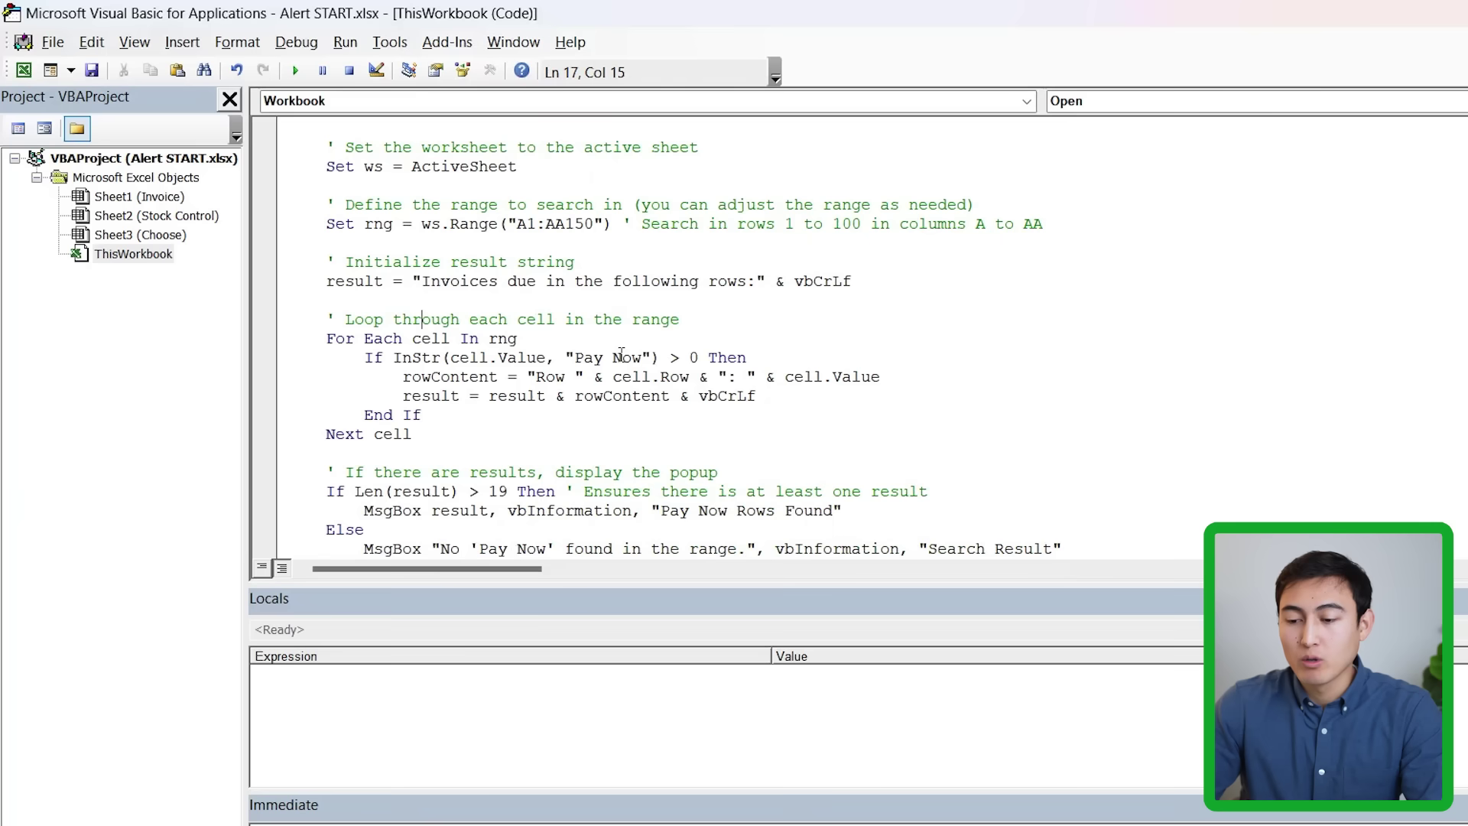
scroll(622, 354, down, 1)
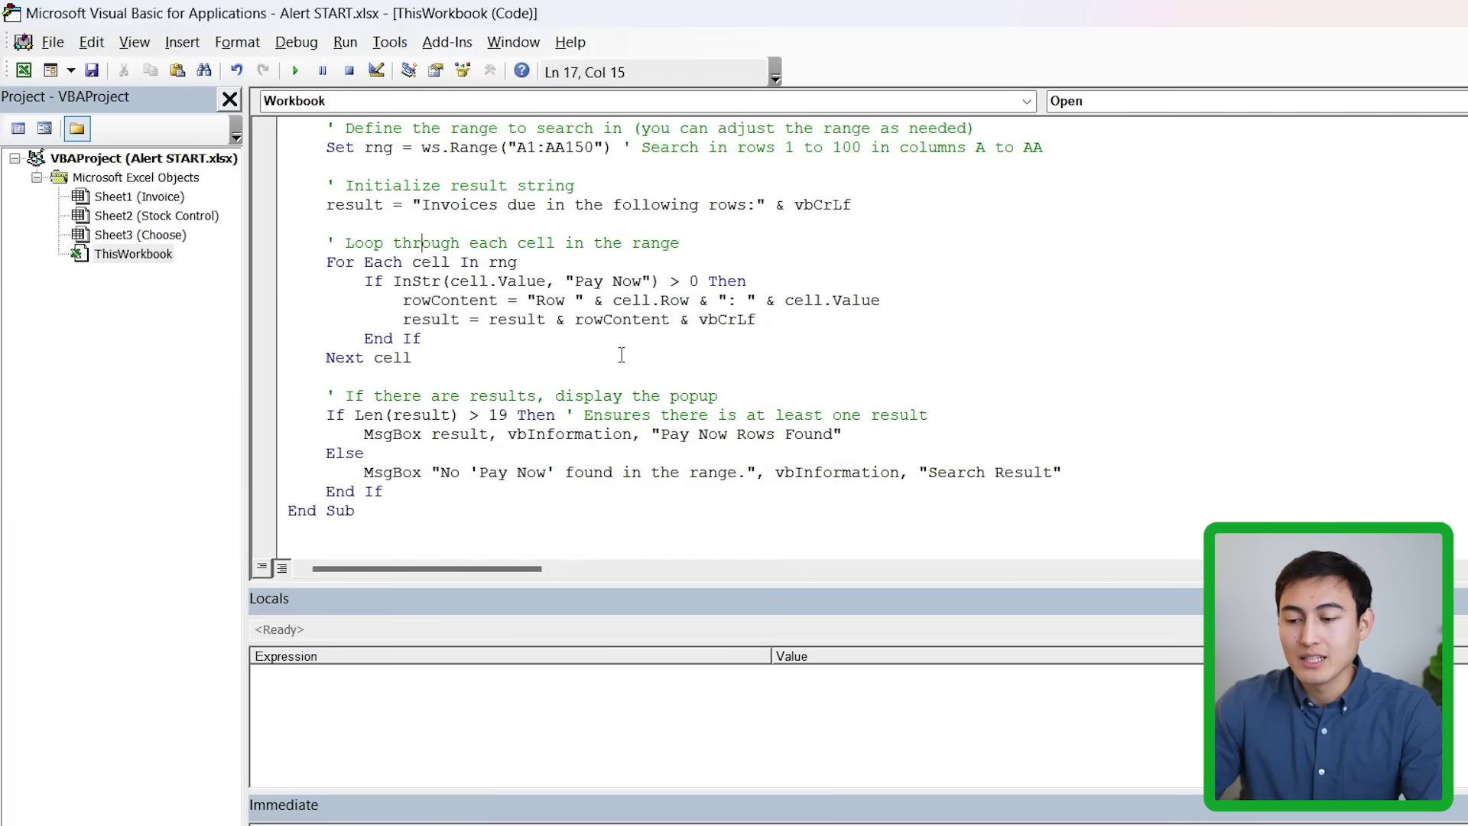
drag(548, 393, 640, 396)
click(728, 391)
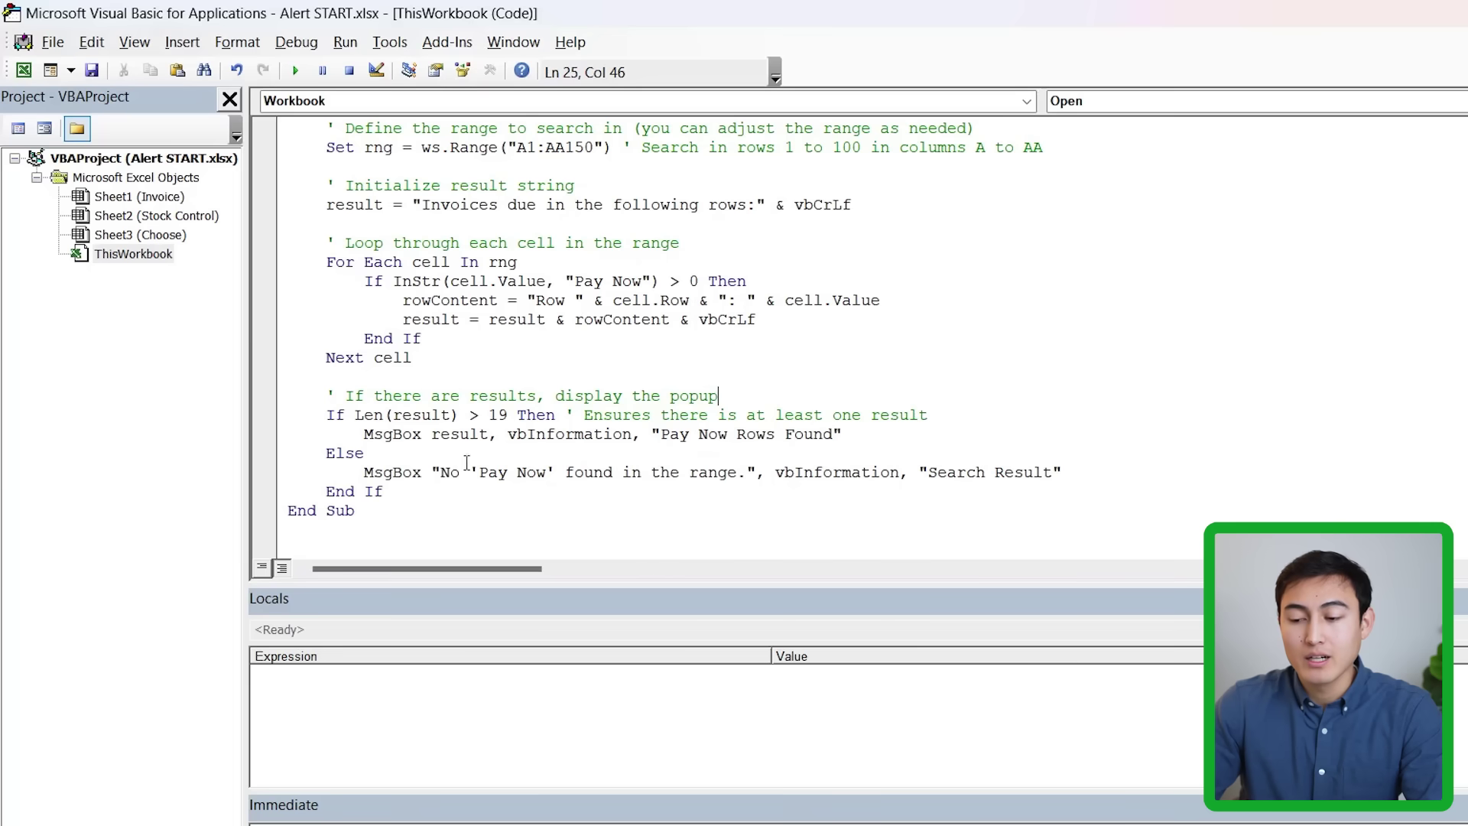
drag(433, 474, 717, 475)
click(775, 518)
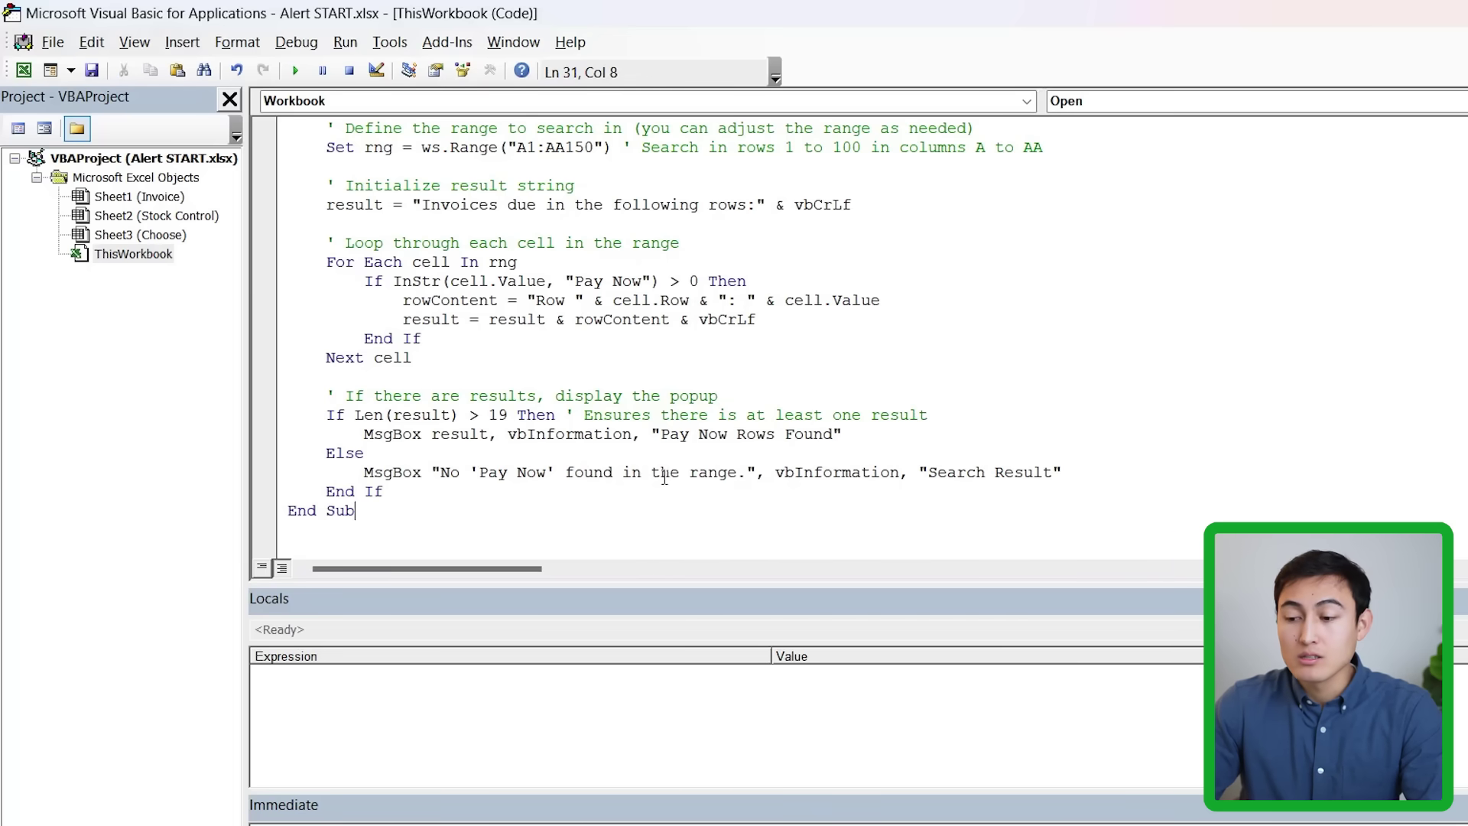
drag(729, 441, 691, 441)
click(662, 435)
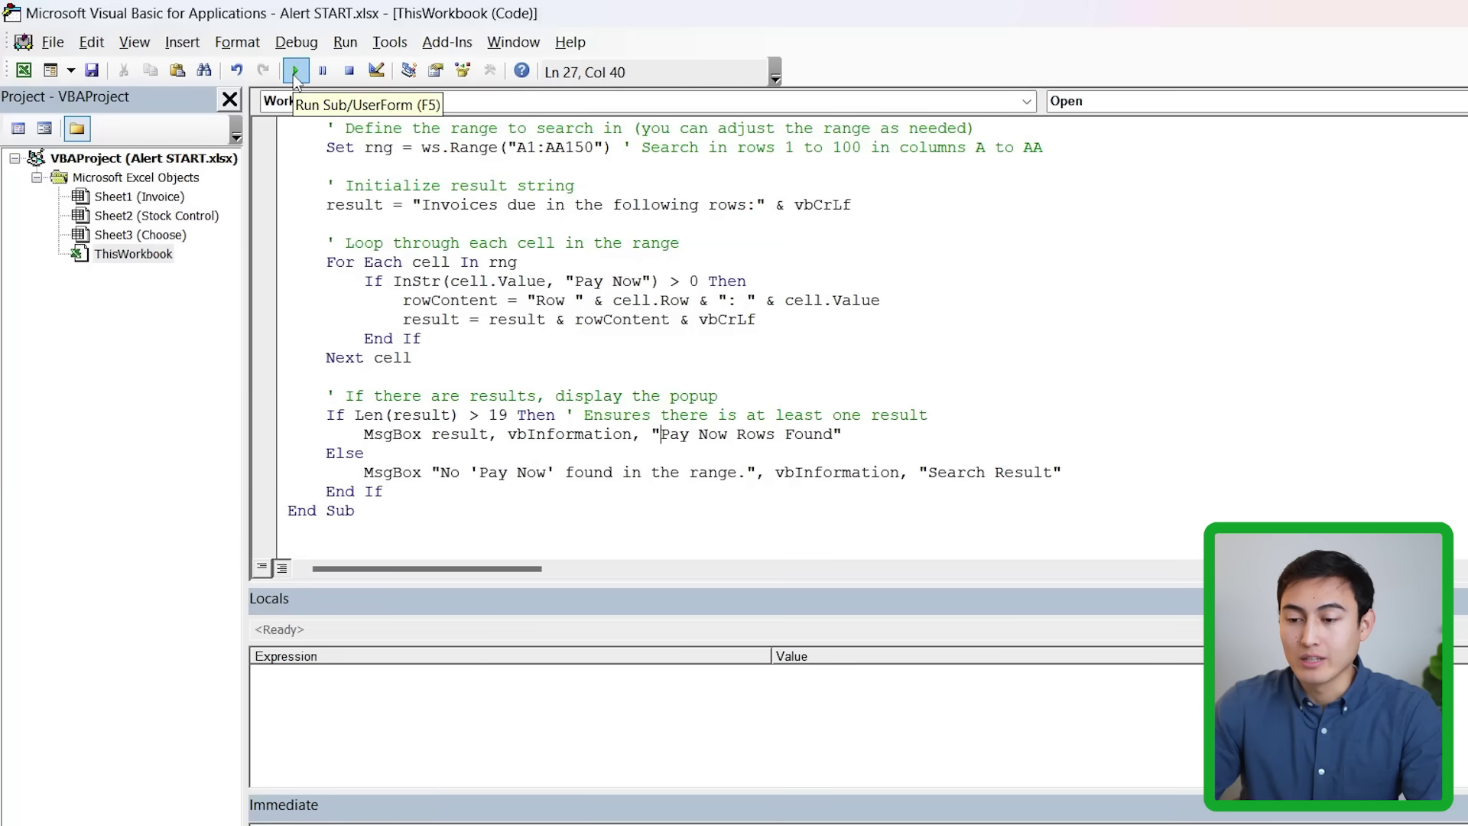
- Test-run the alert macro, then change the due window in C3 to 14 days
click(294, 72)
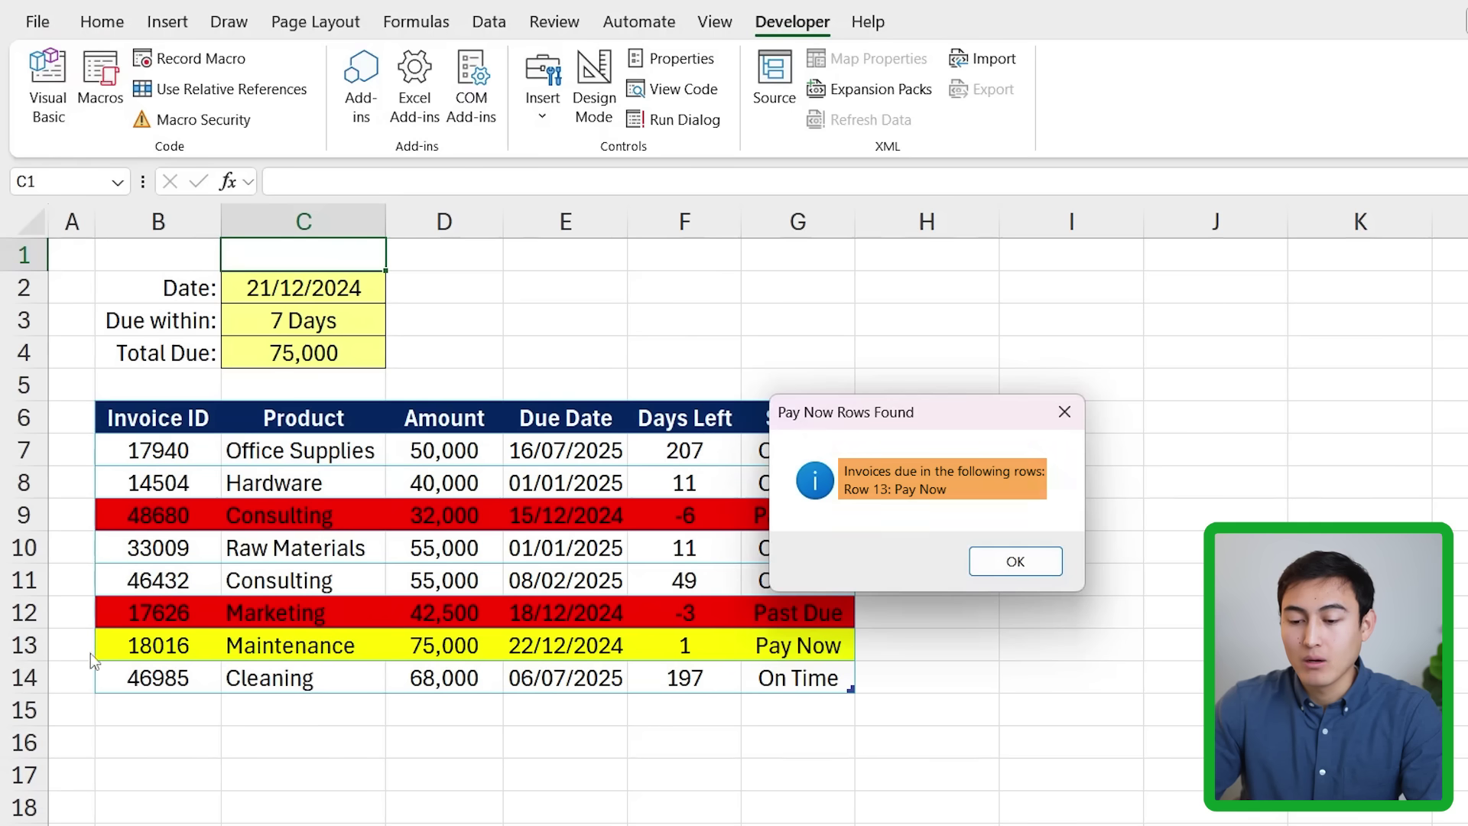
click(1010, 564)
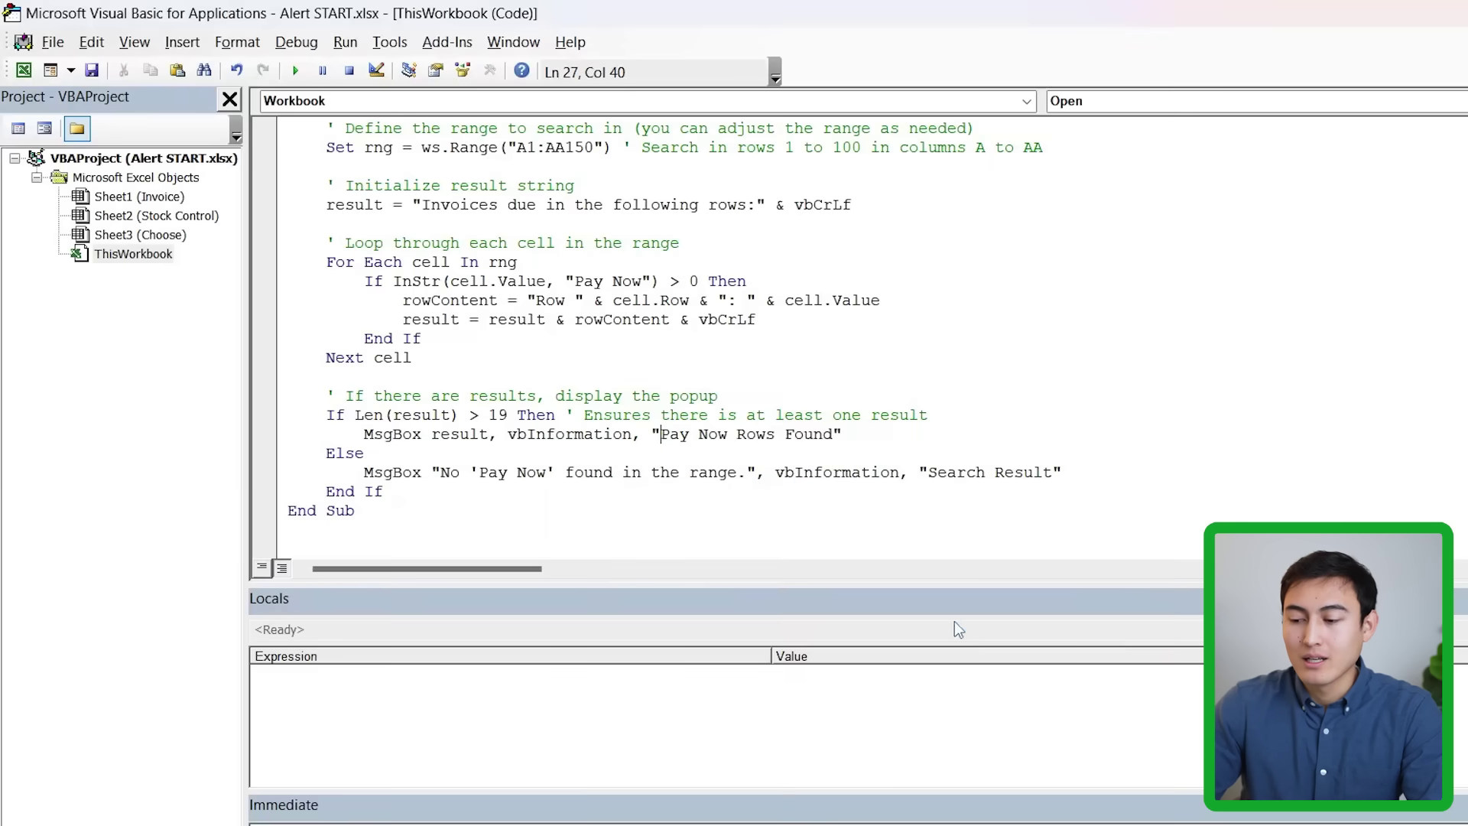
key(alt+F11)
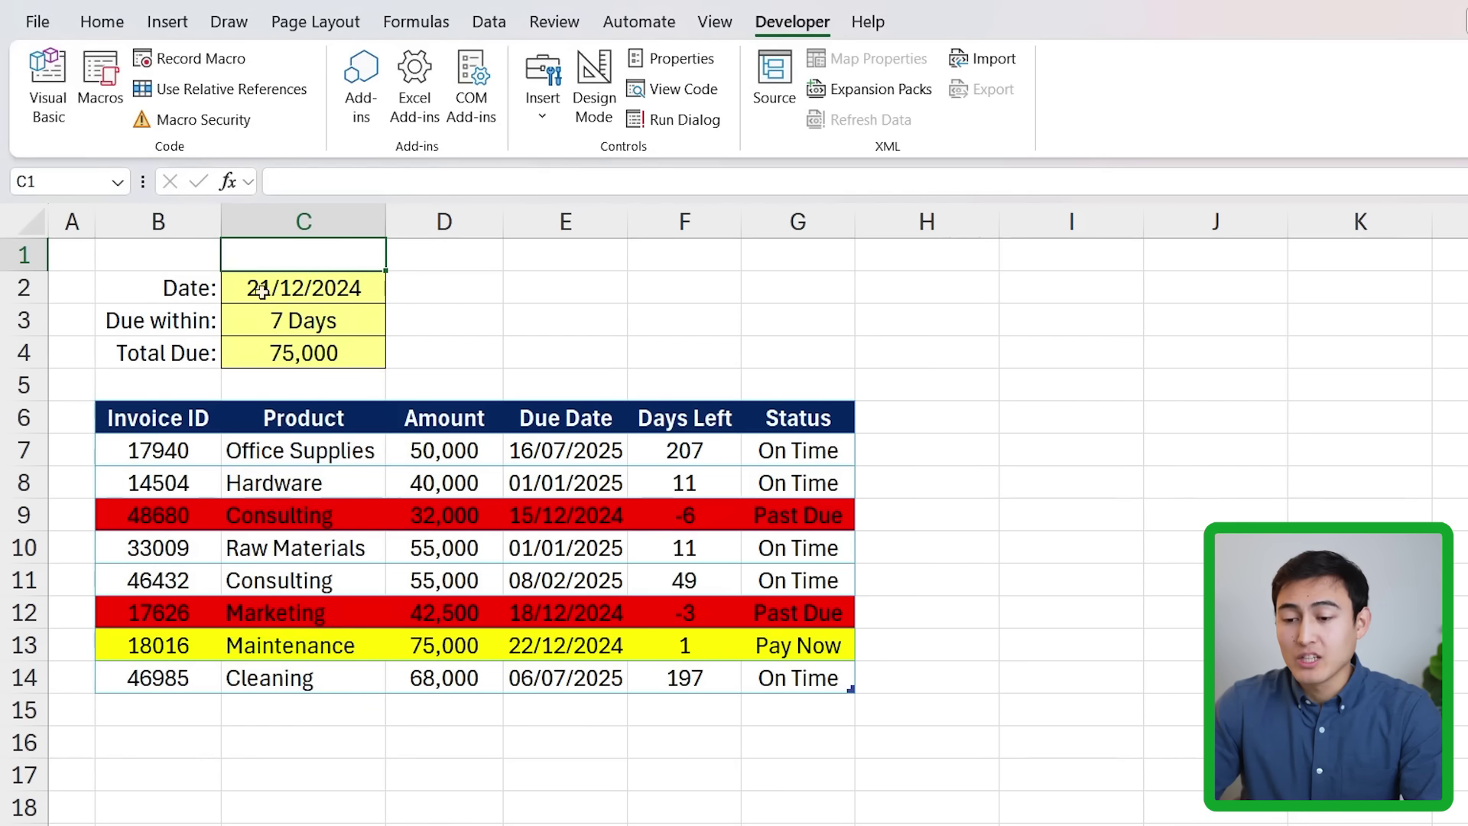
click(277, 319)
text(14)
key(Return)
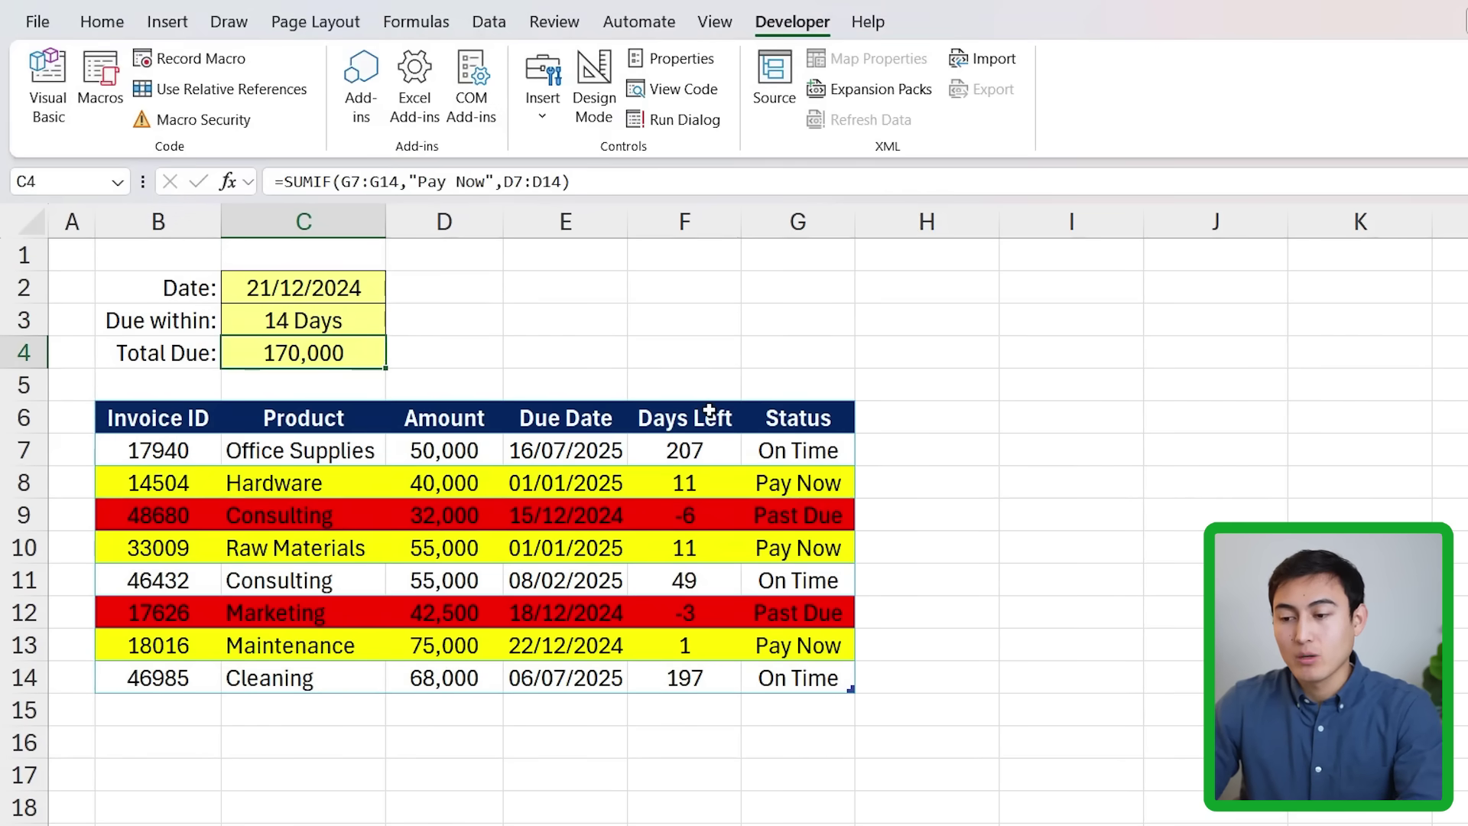
- Rerun the macro and confirm its popup lists rows 8, 10 and 13
key(alt+F11)
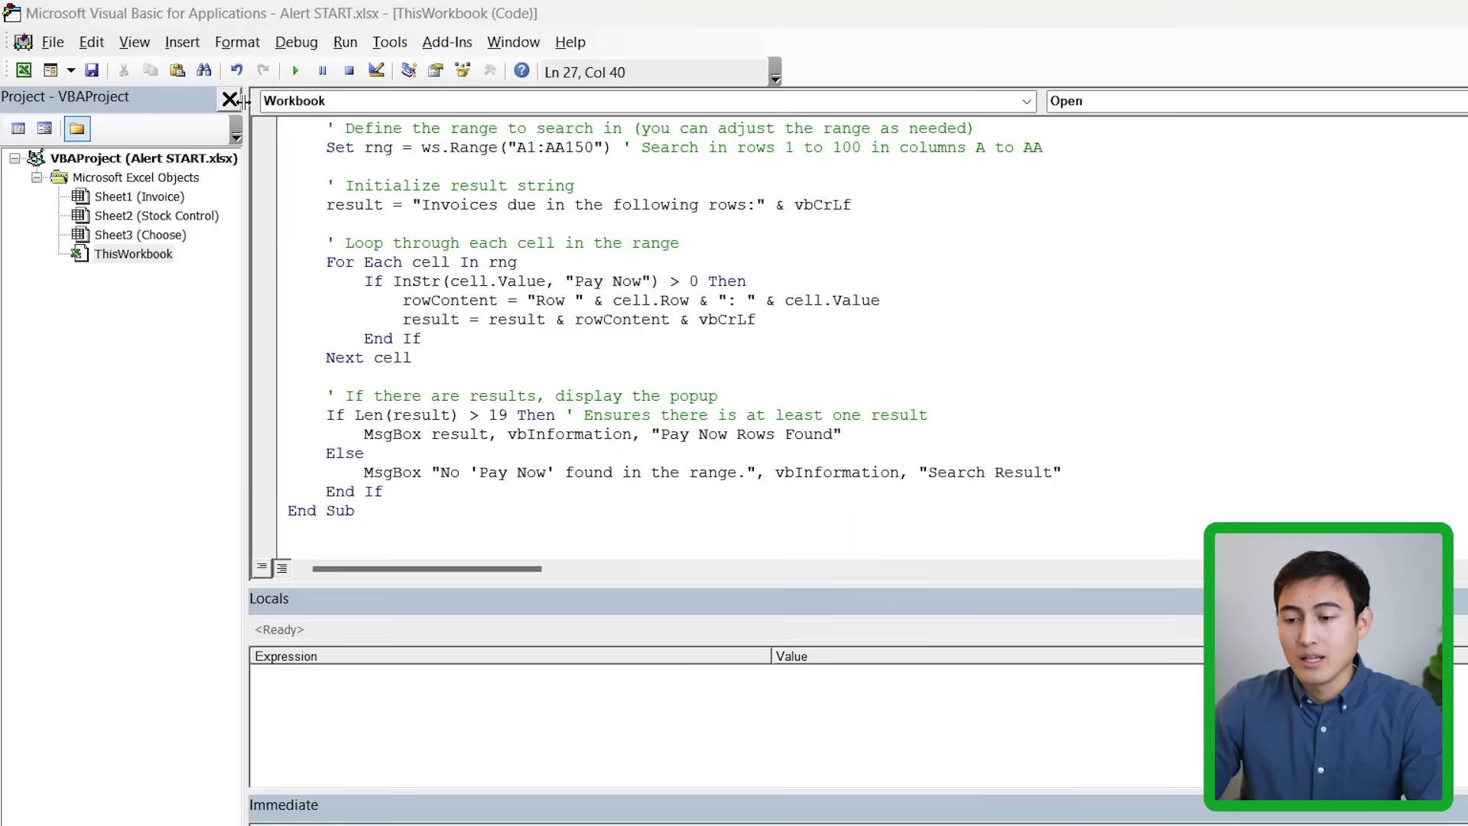
click(296, 73)
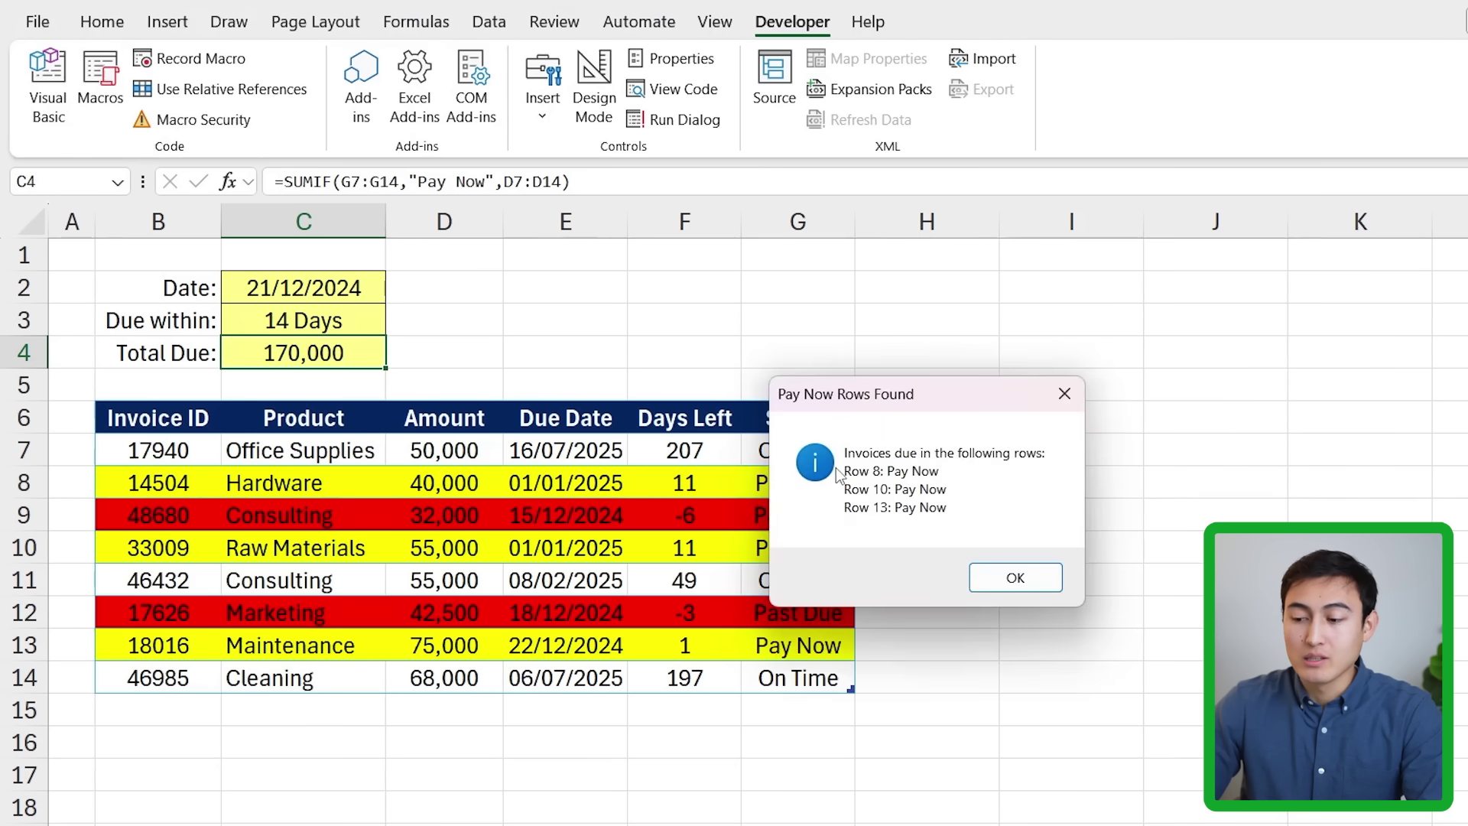
click(1002, 578)
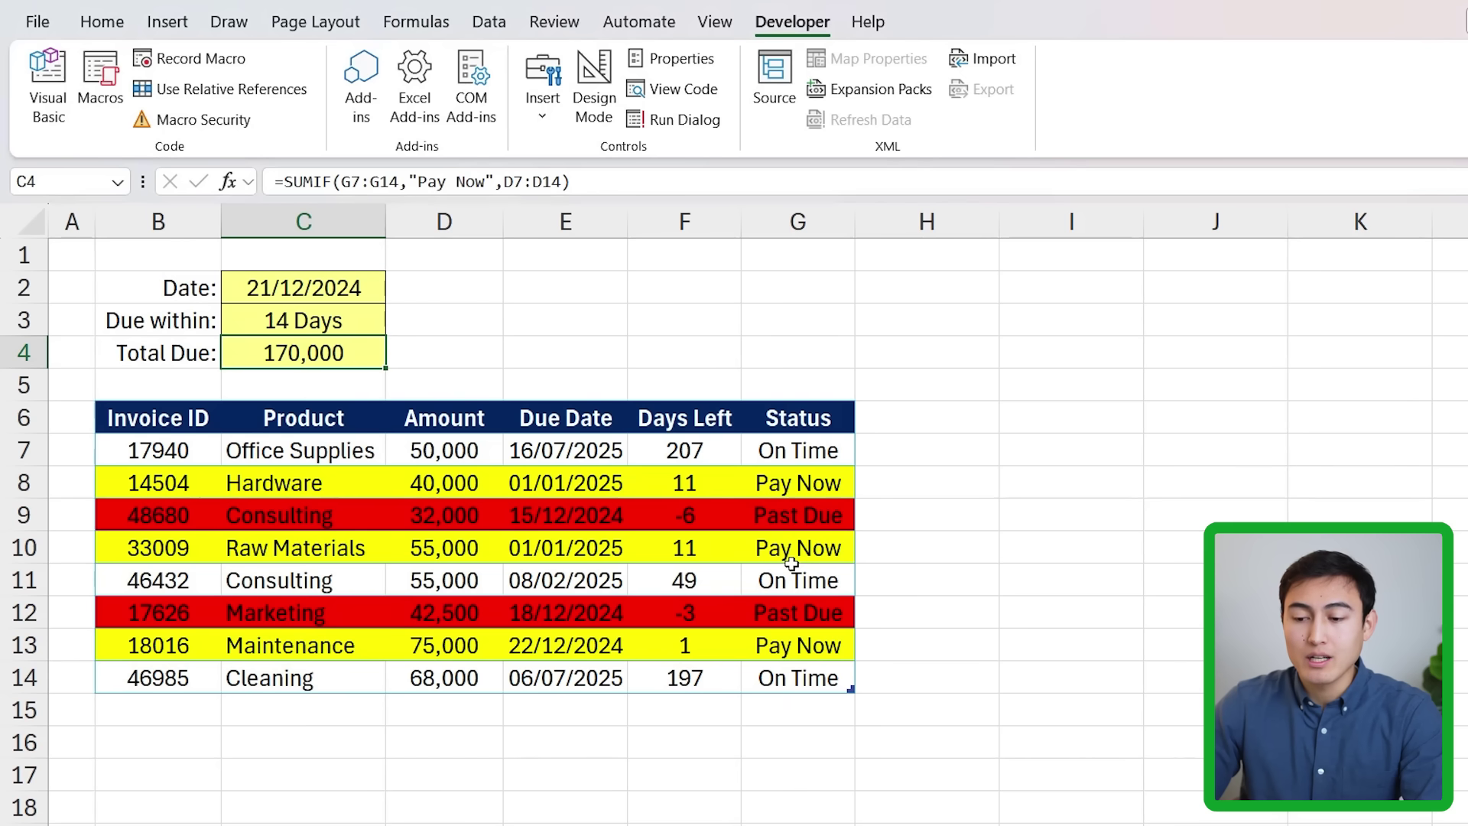
click(543, 330)
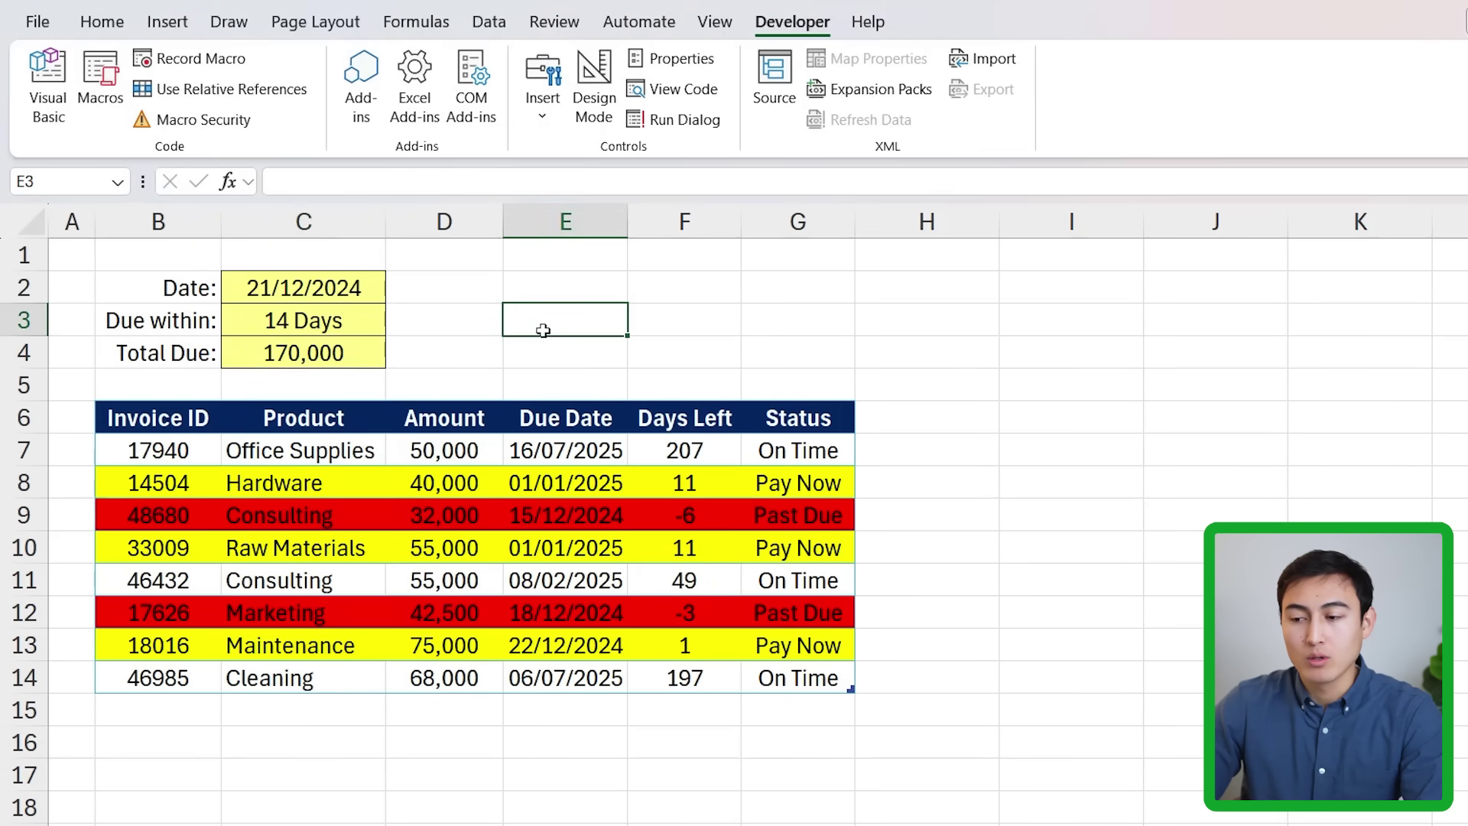
- Save Alert START to the Desktop as an Excel Macro-Enabled Workbook via Save As
click(54, 29)
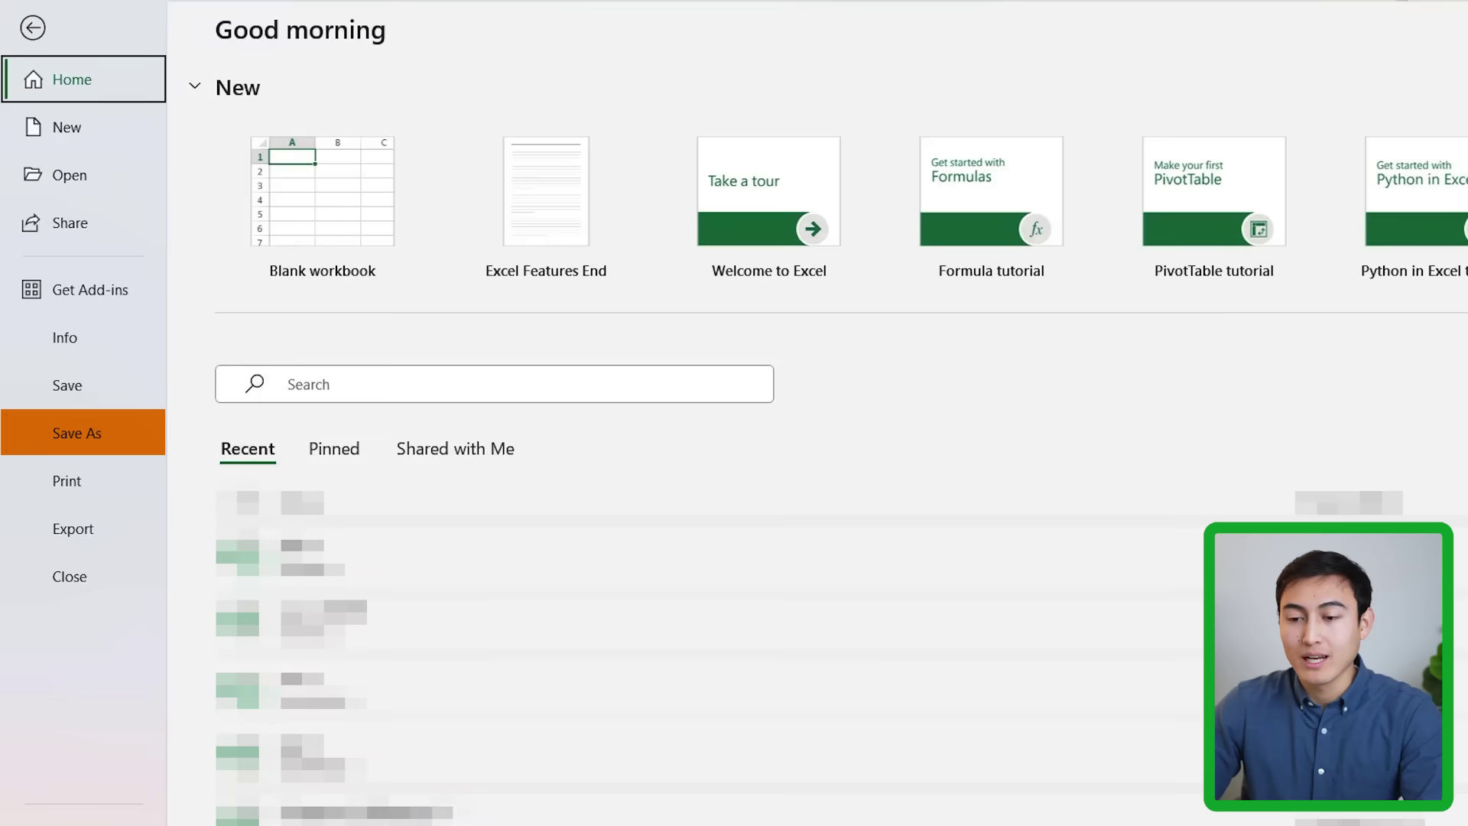
click(98, 436)
click(308, 586)
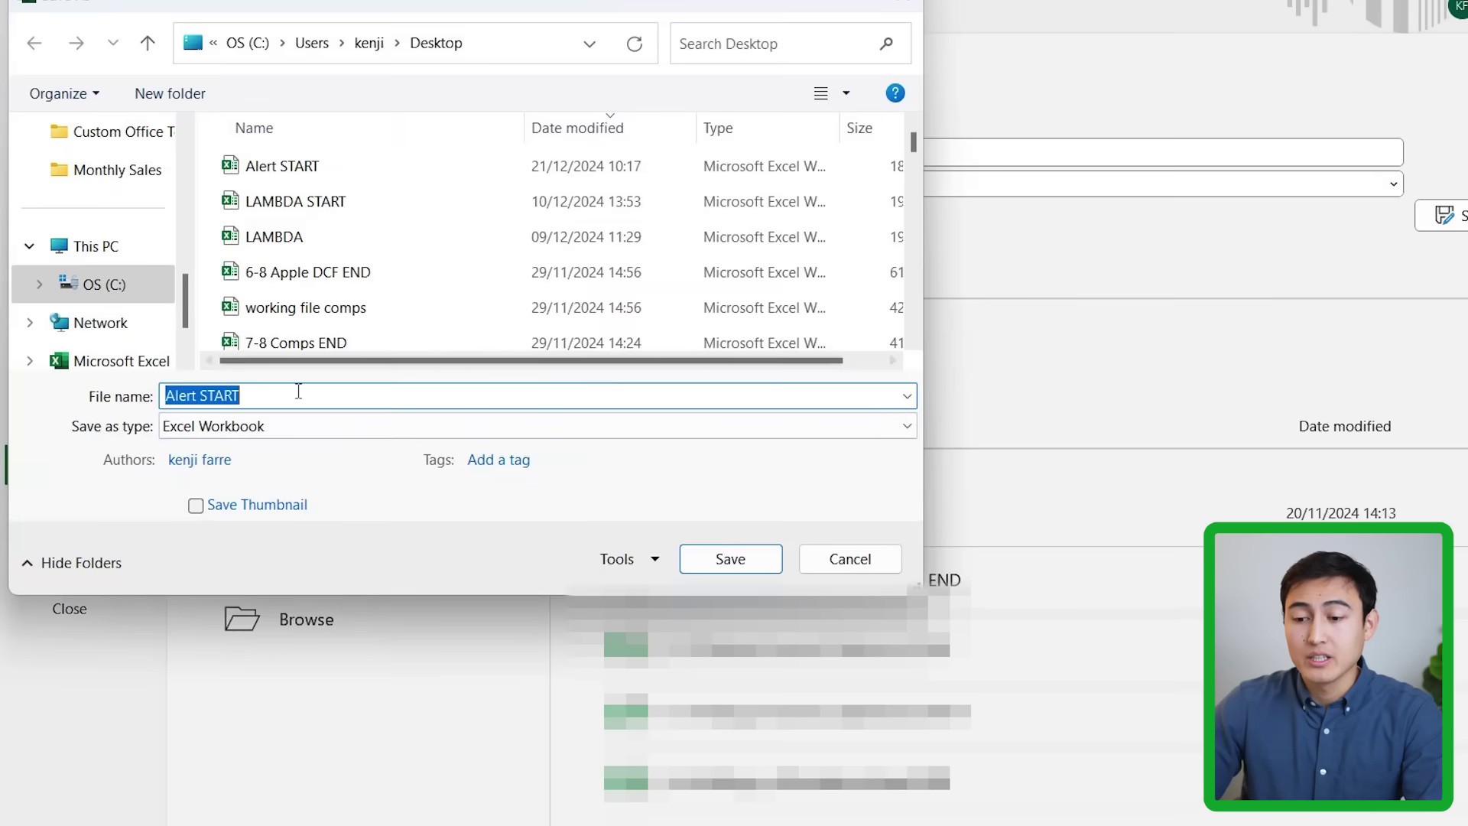
click(240, 426)
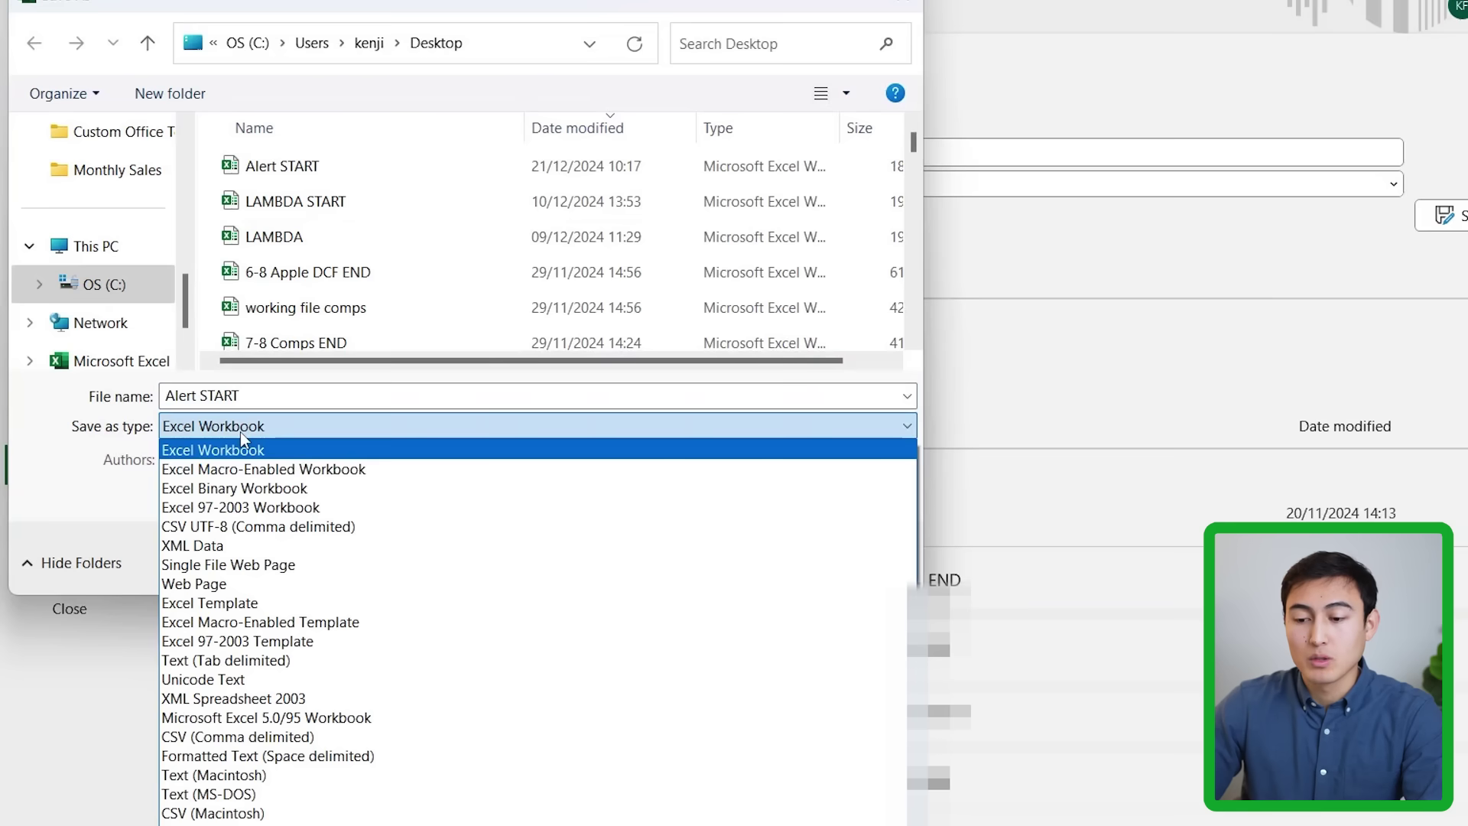
click(304, 469)
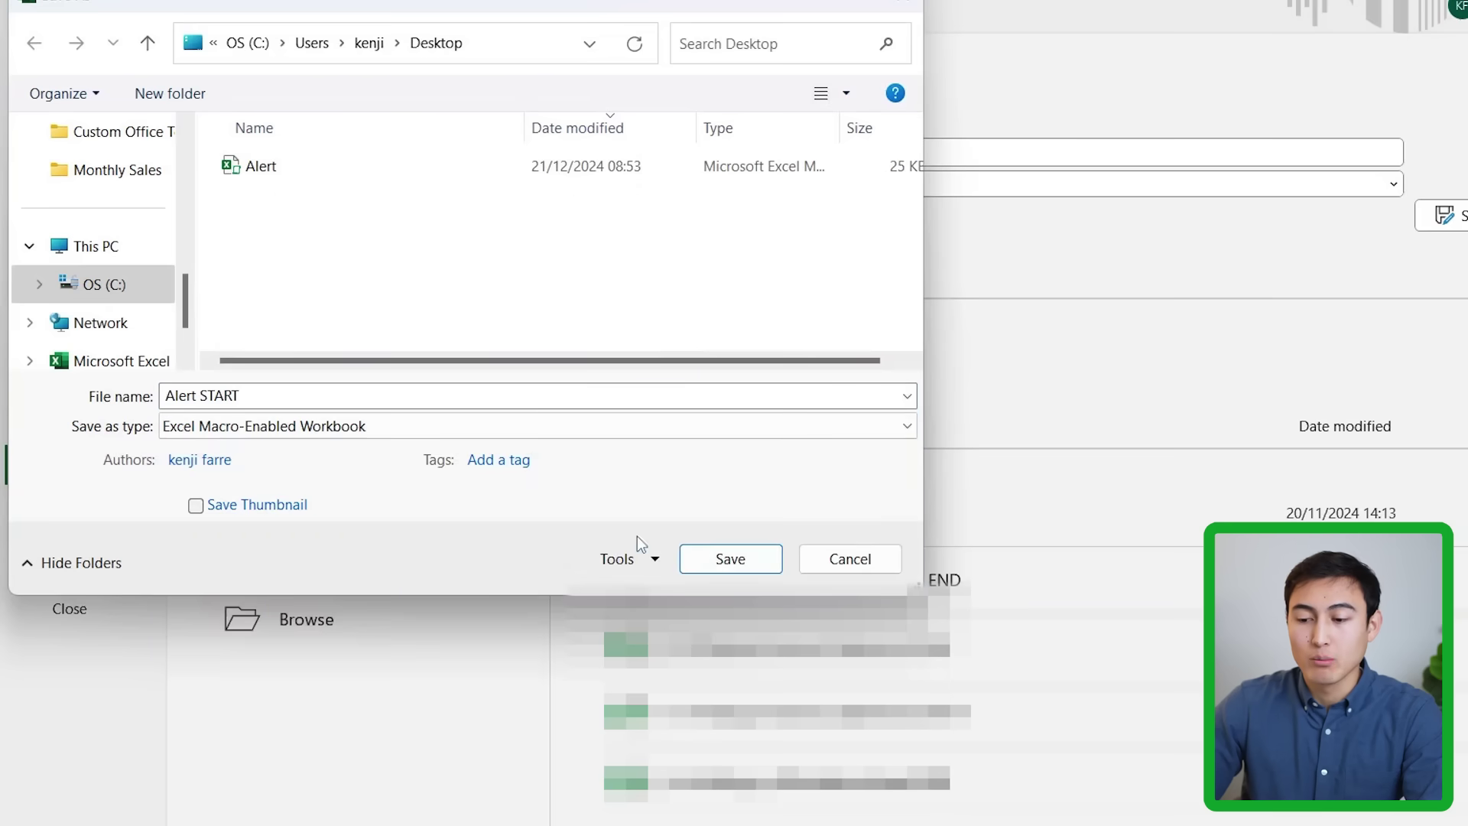
click(715, 564)
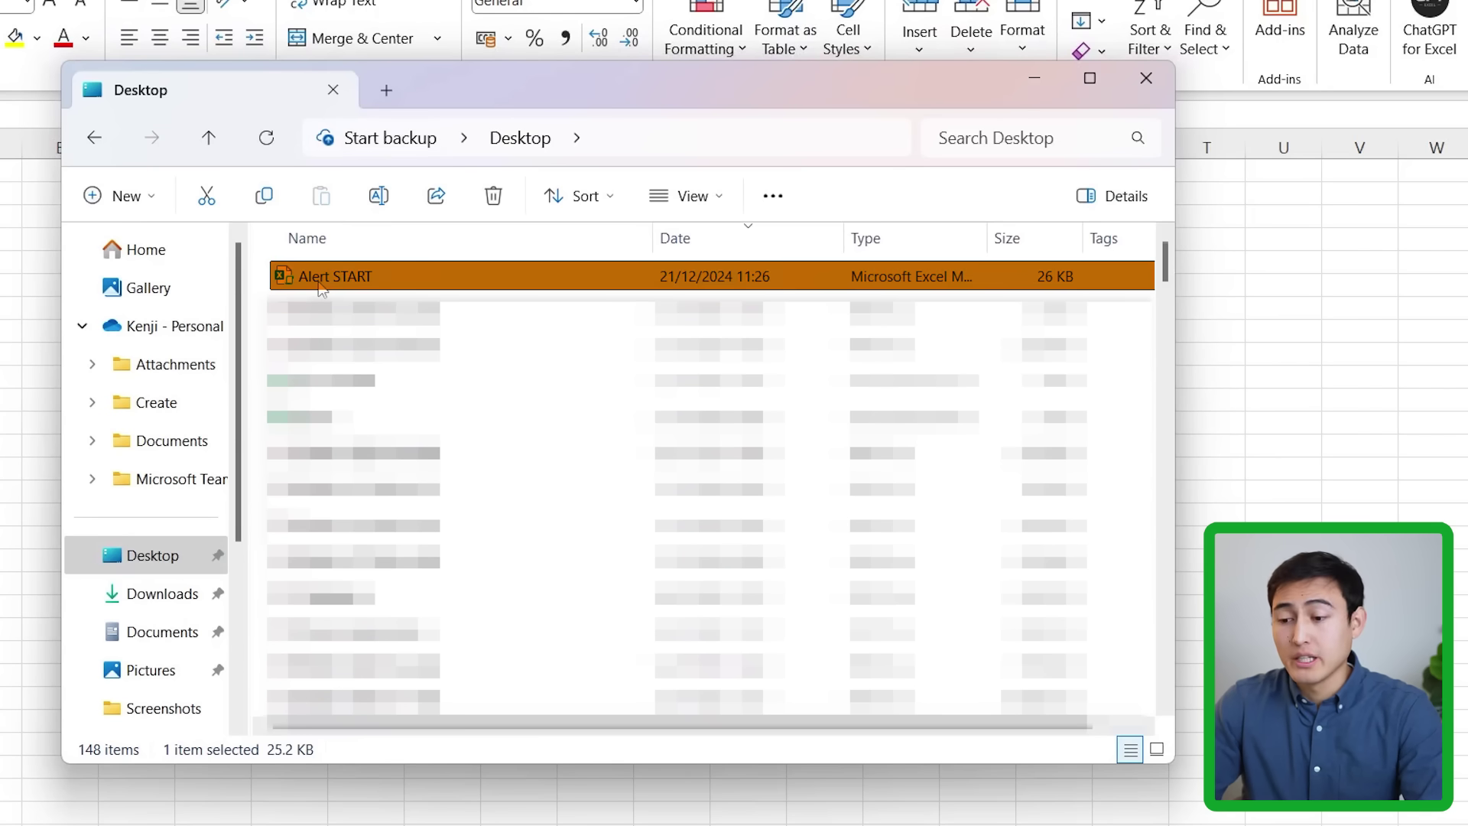
- Open Alert START from the Desktop in File Explorer
double_click(319, 283)
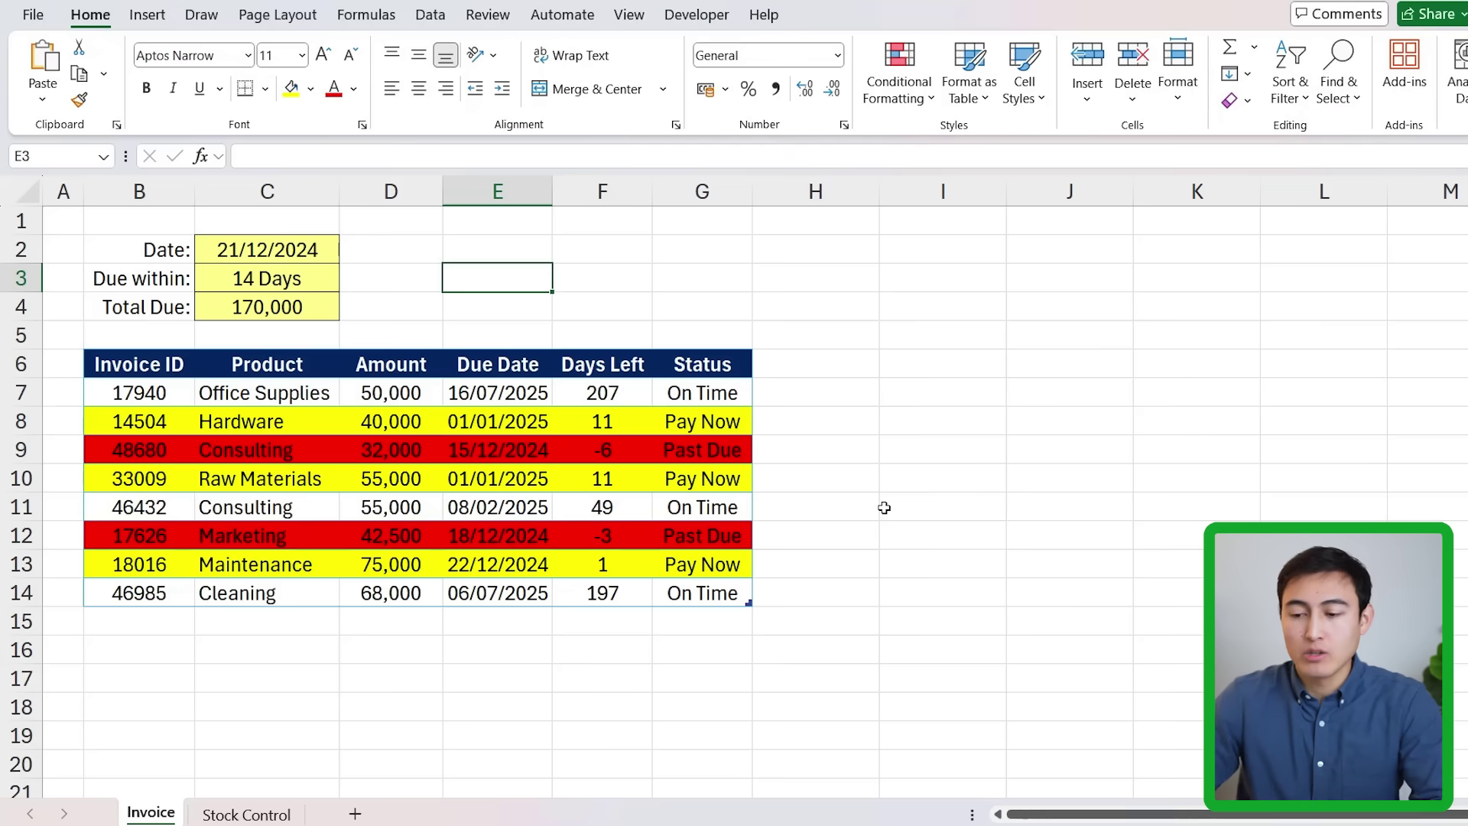
- Switch to the Stock Control sheet and inspect the Threshold SUM formula in E7
key(ctrl+Page_Down)
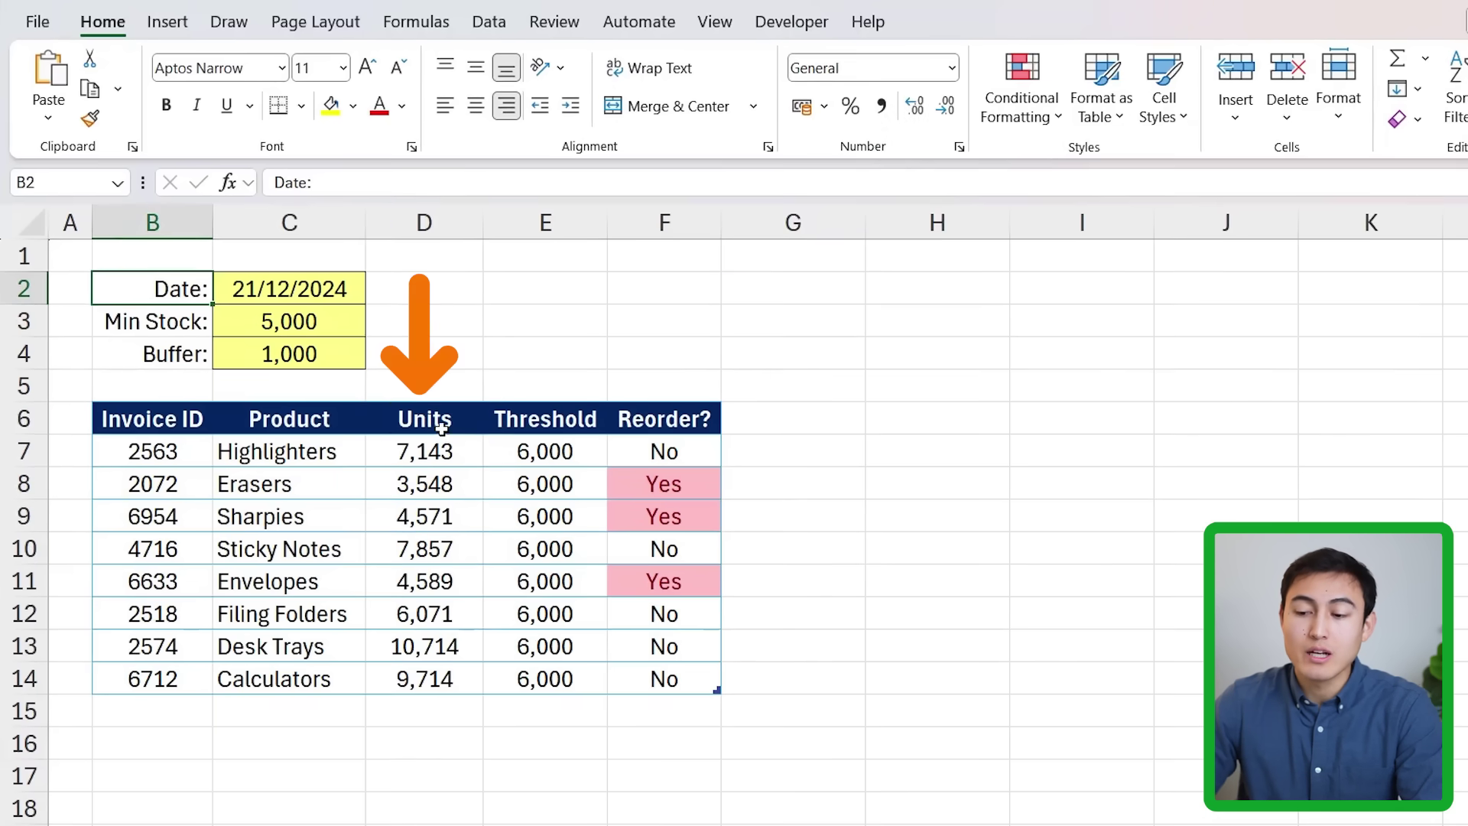
drag(442, 429, 426, 576)
key(Right)
key(Down)
click(555, 444)
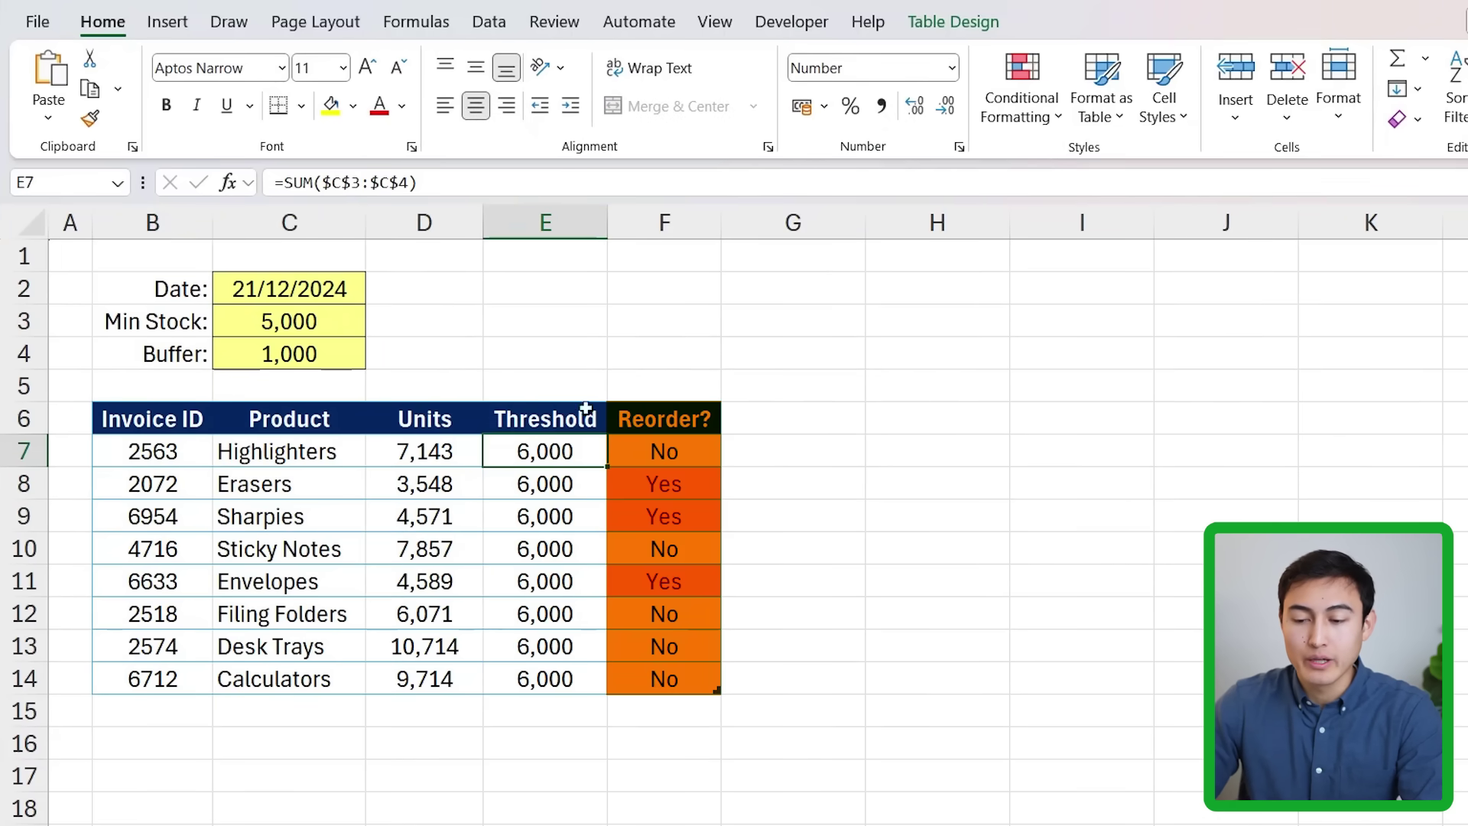
double_click(559, 455)
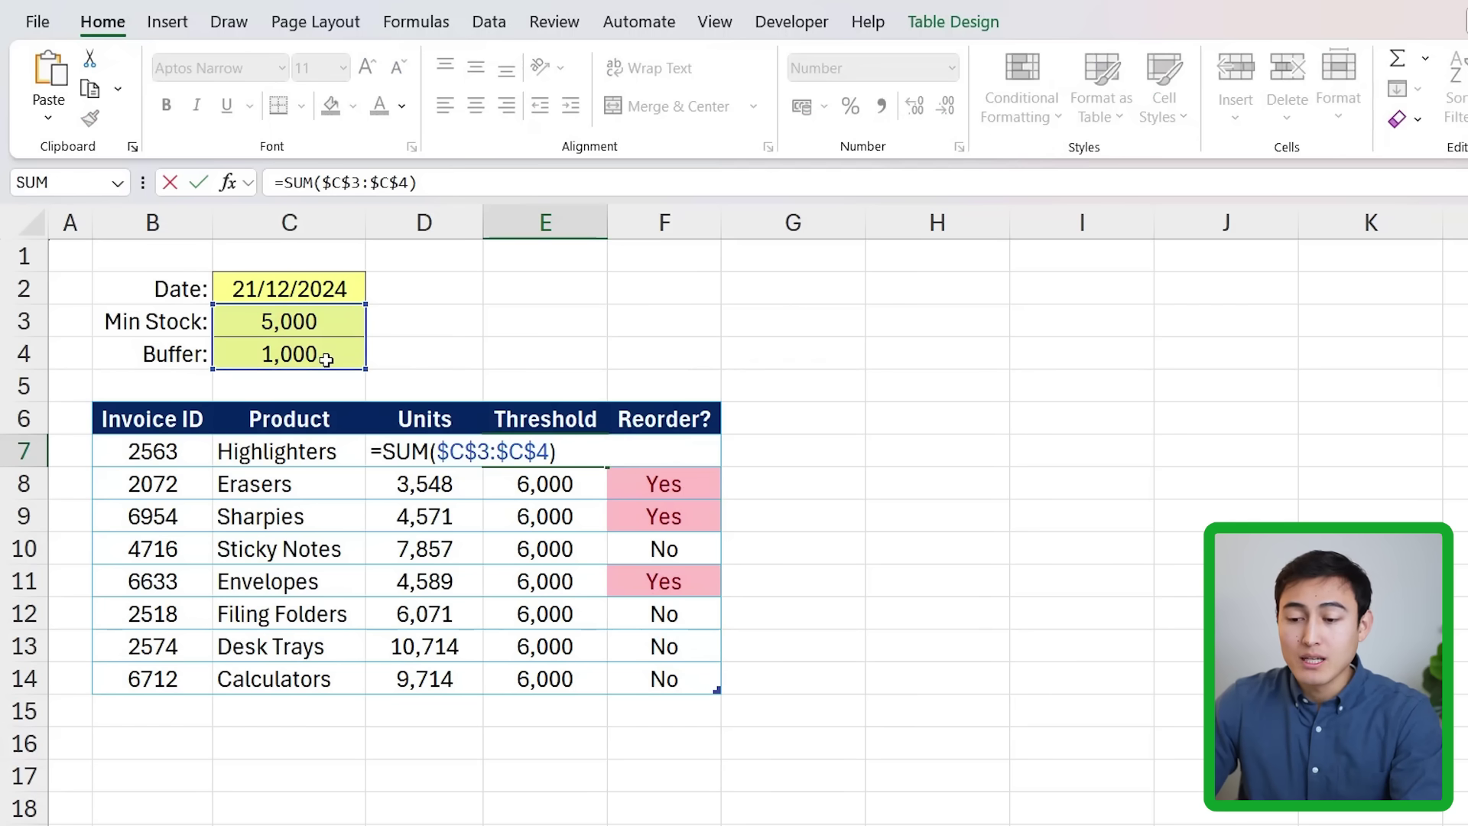
key(ctrl+Return)
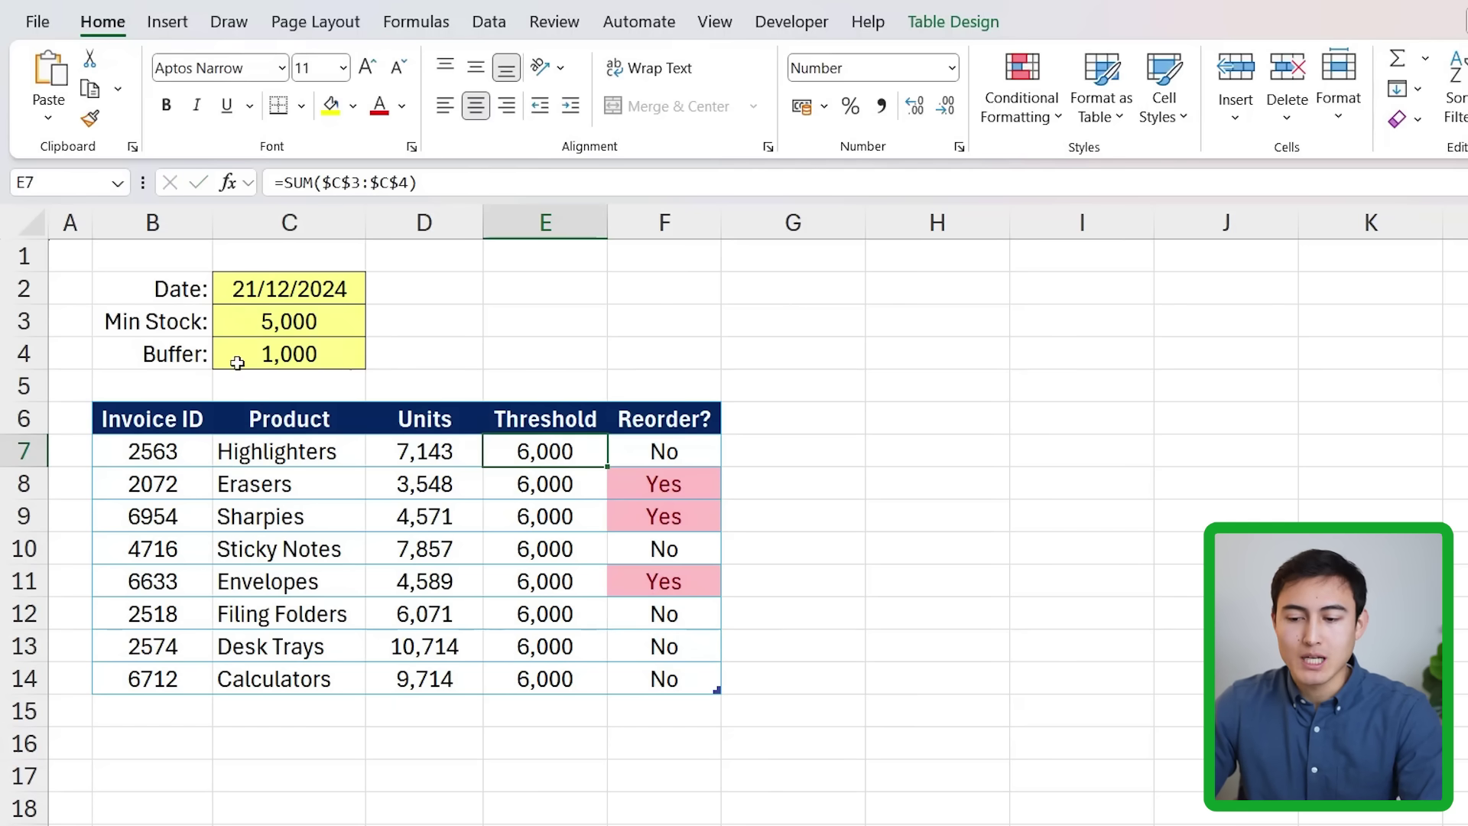
- Inspect the Buffer value and the Reorder? IF formulas, then select F7:F14
click(236, 363)
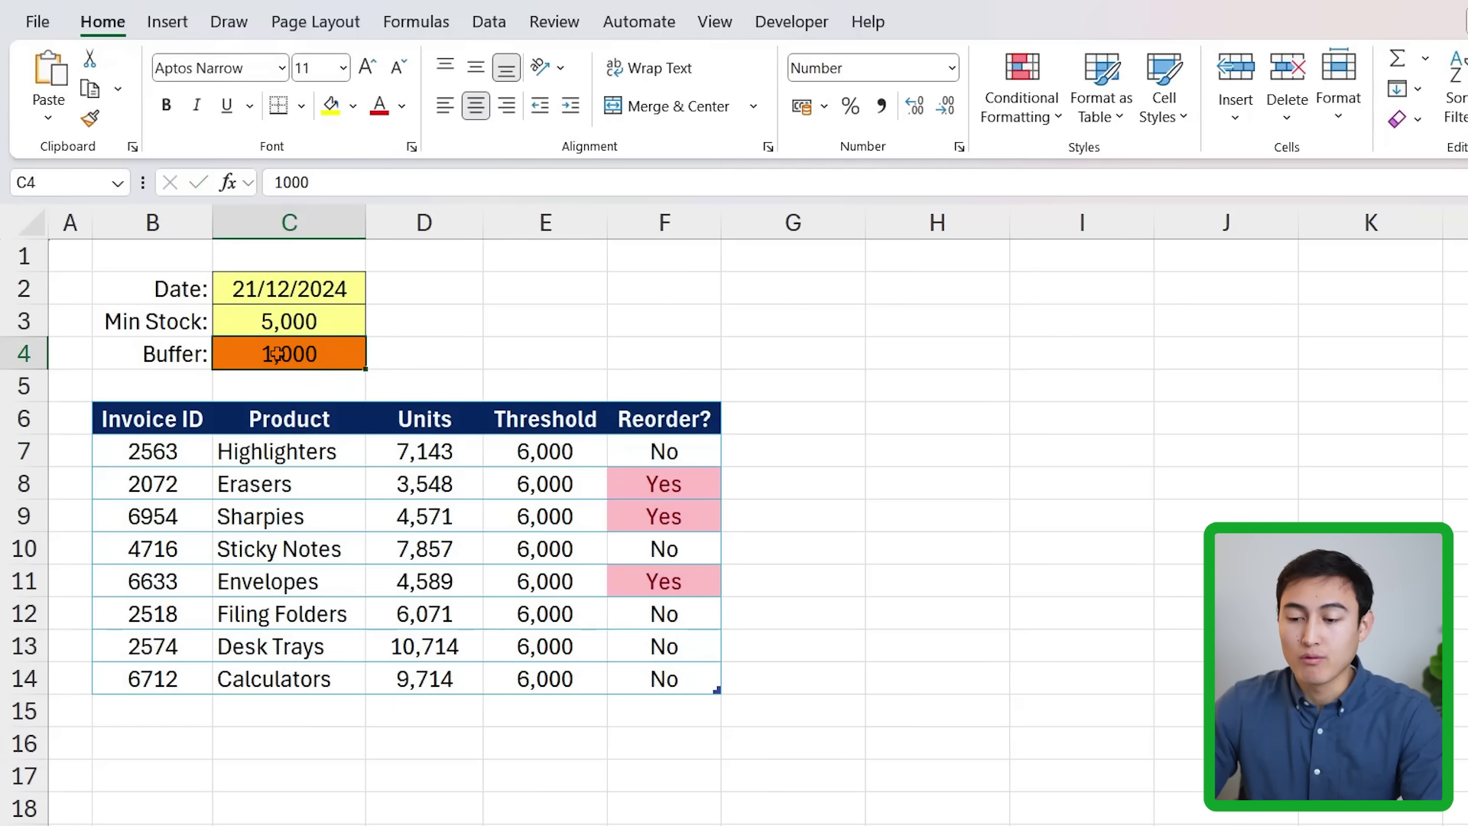
click(648, 457)
click(508, 181)
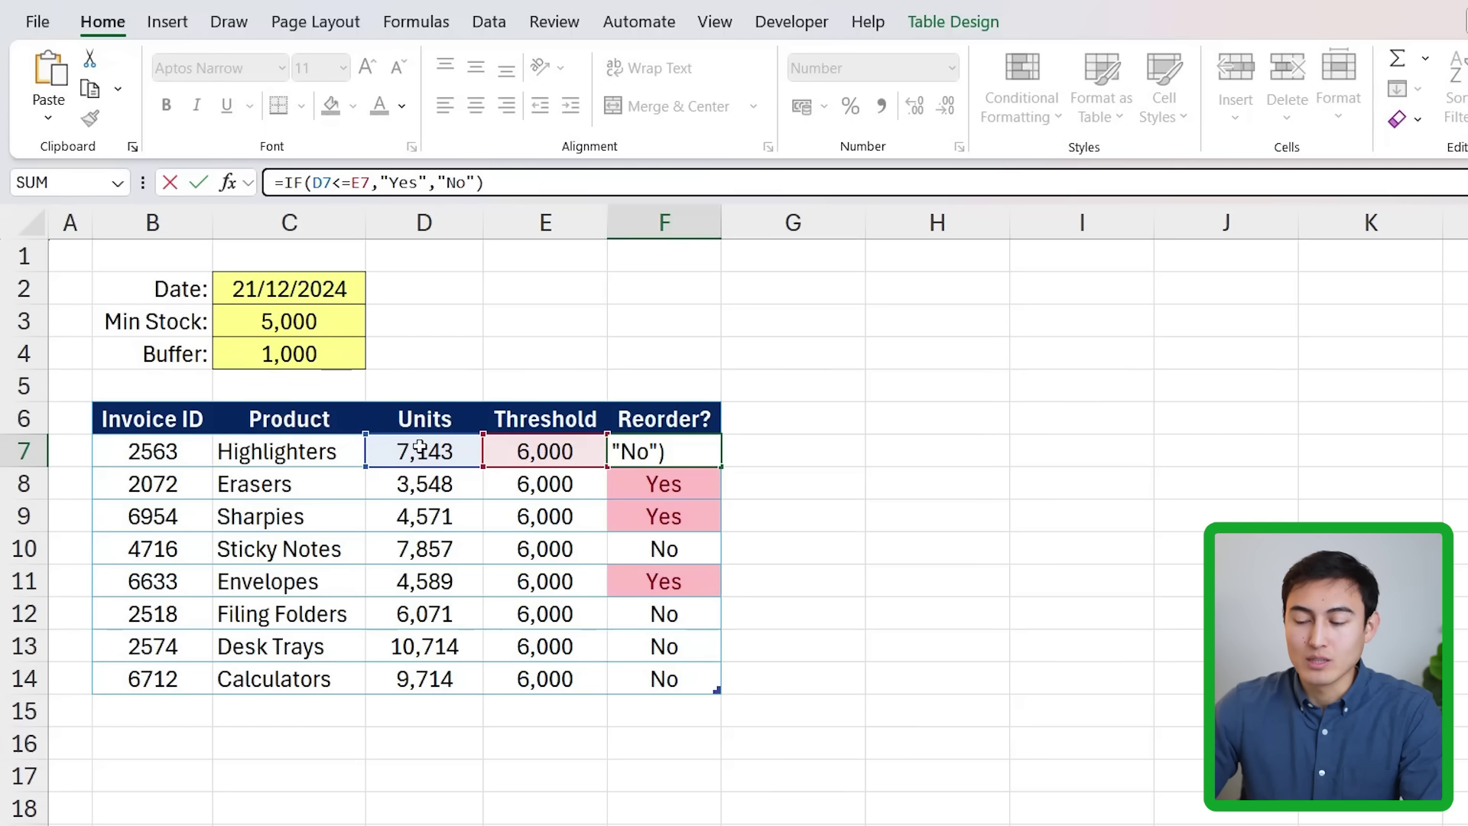
key(Escape)
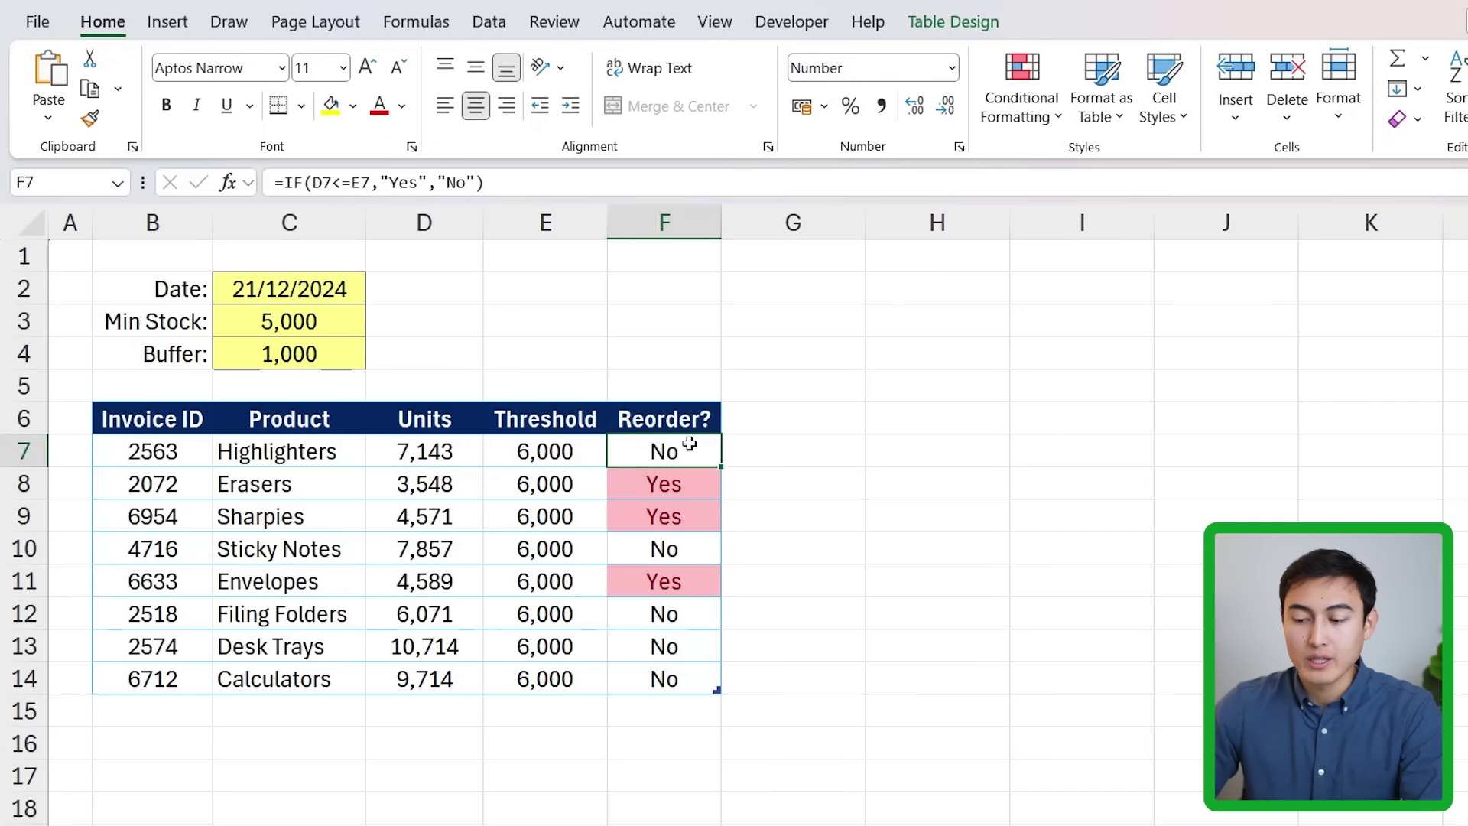
click(652, 490)
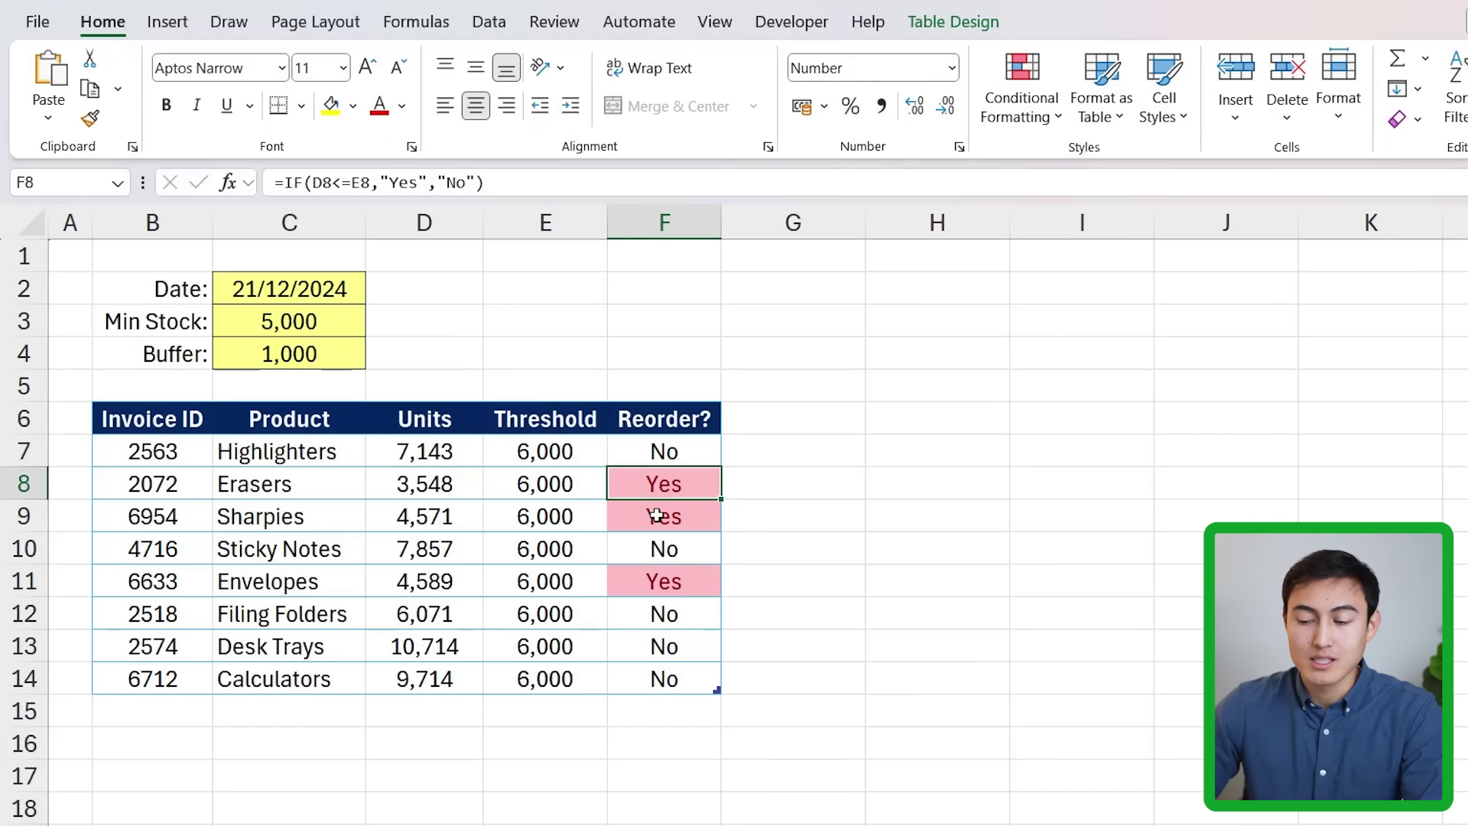
click(673, 519)
mouse_move(182, 492)
mouse_down()
mouse_move(160, 486)
mouse_move(610, 479)
mouse_up()
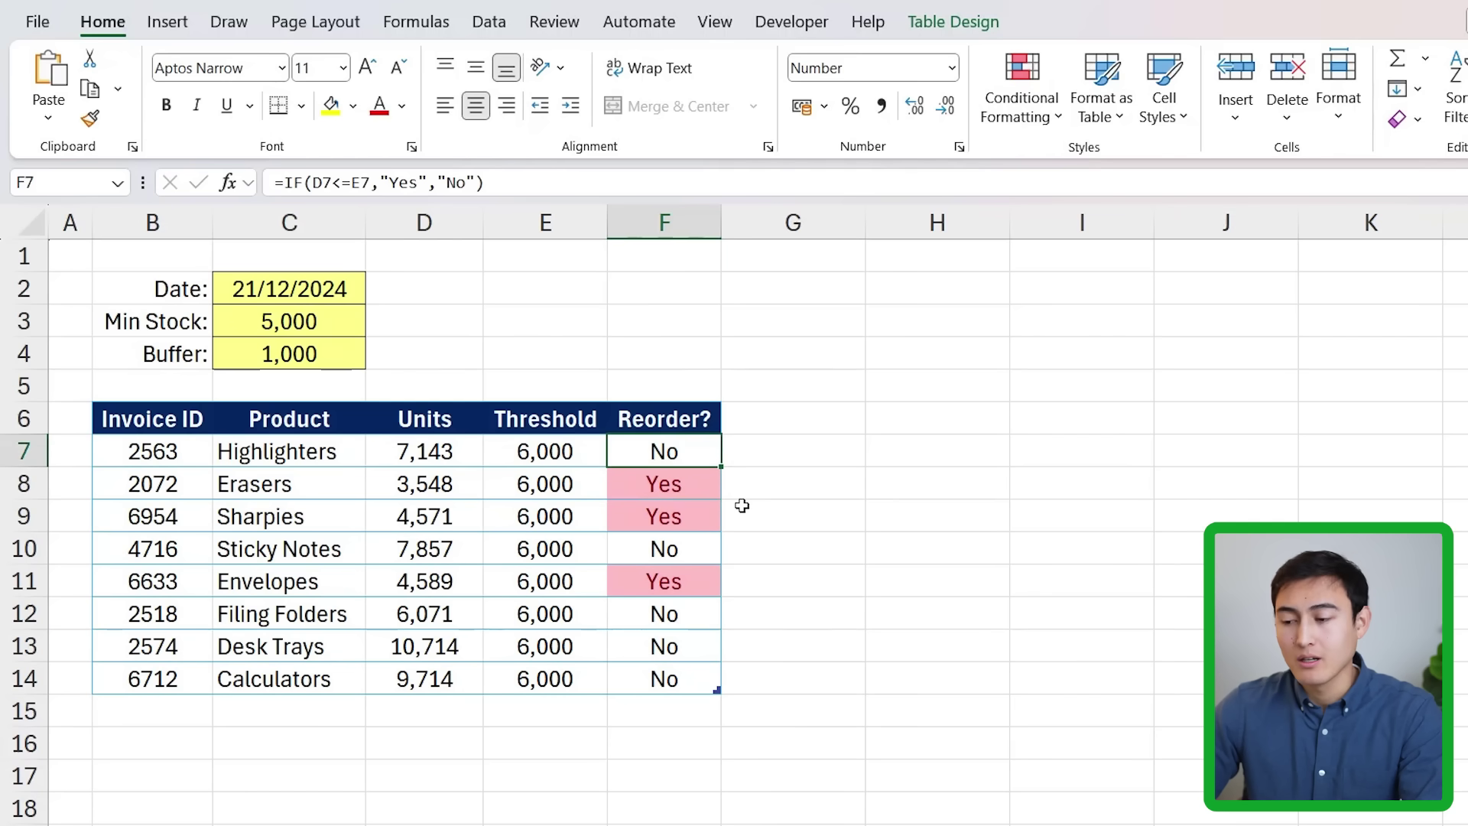
key(ctrl+shift+Down)
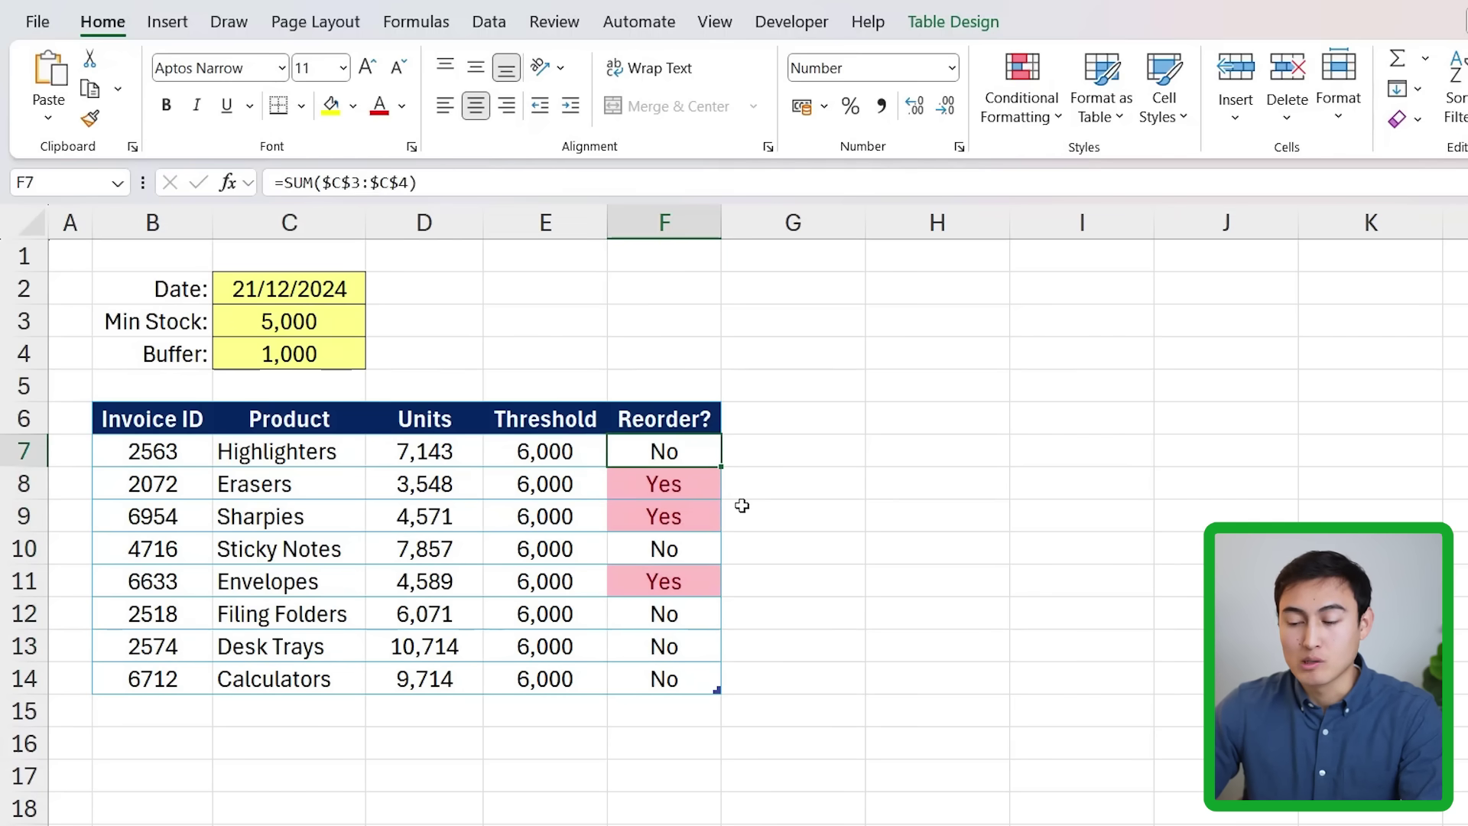
key(ctrl+shift+Down)
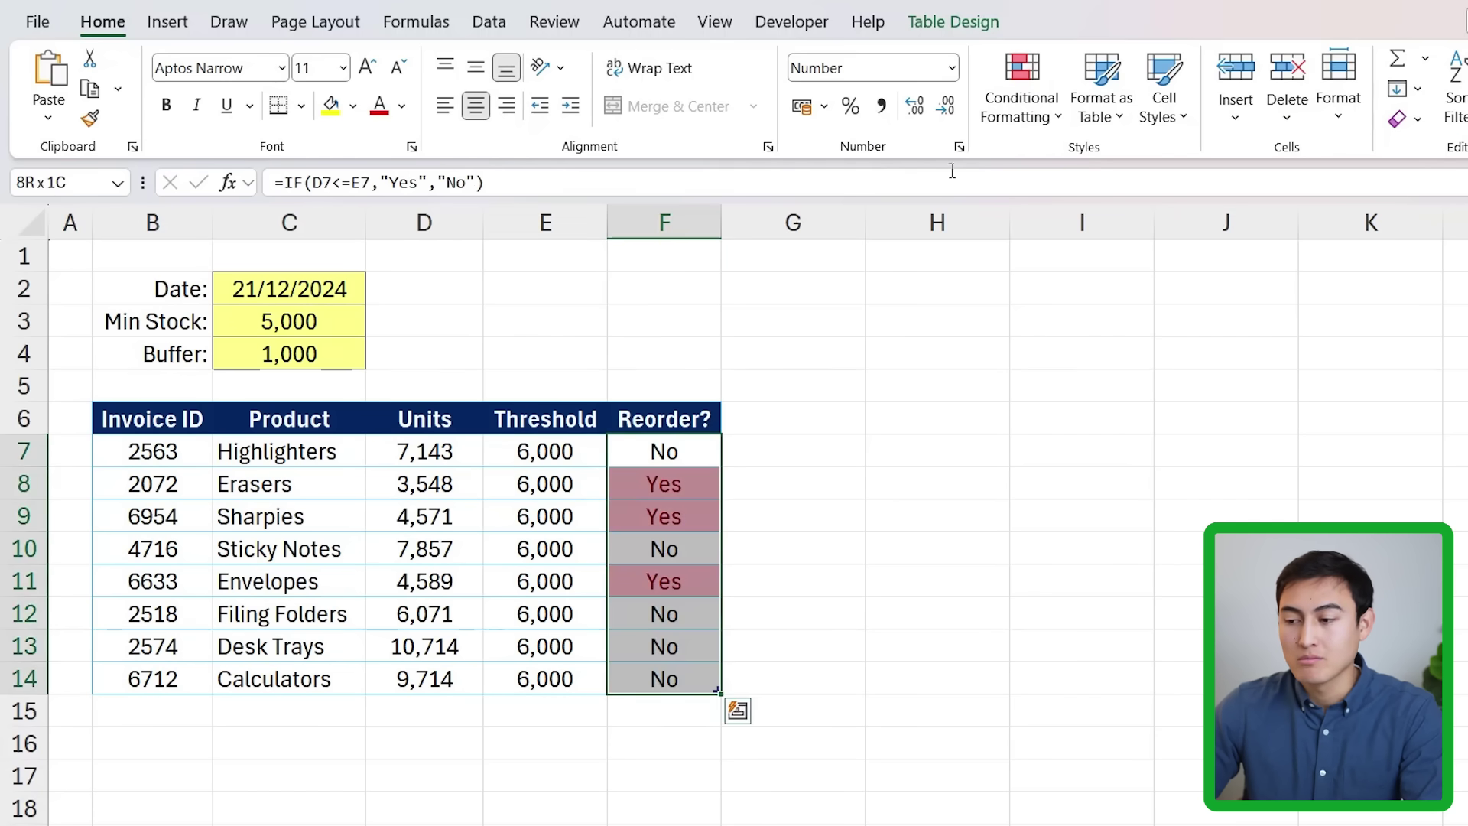
- Add an Equal To "Yes" rule with Light Red Fill and Dark Red Text to Reorder?
click(1023, 132)
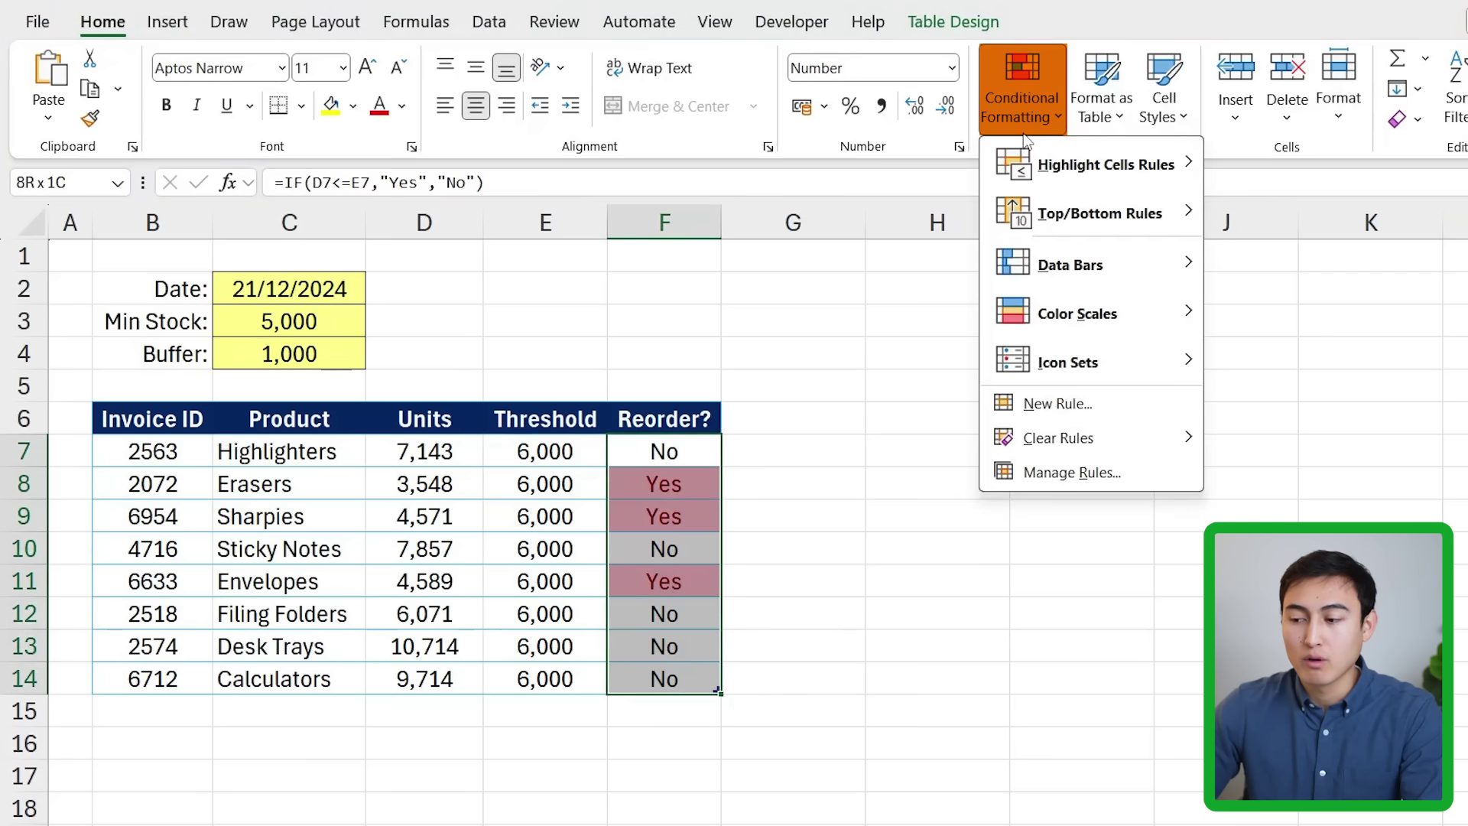
mouse_move(1114, 184)
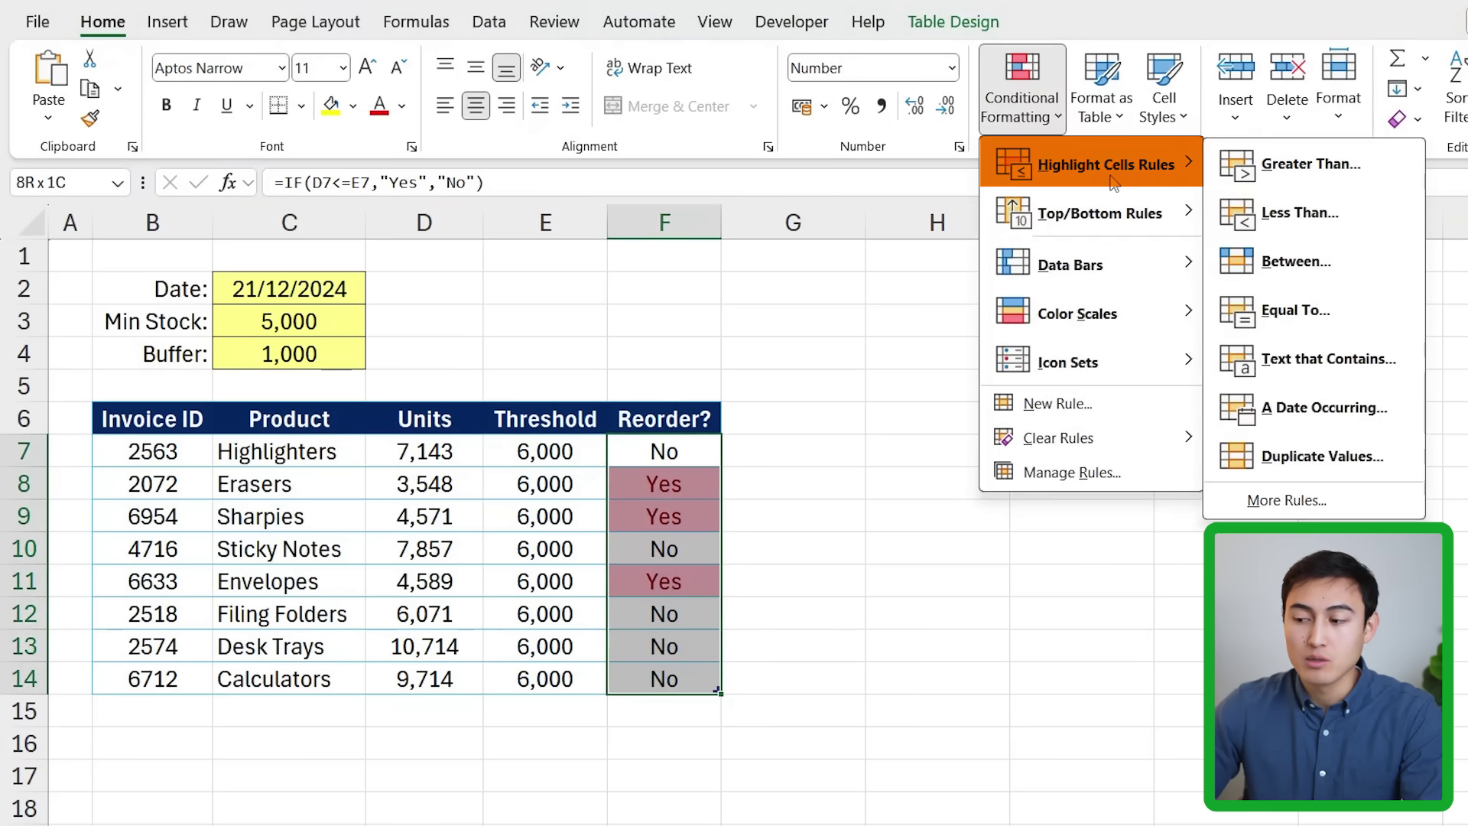
click(1291, 313)
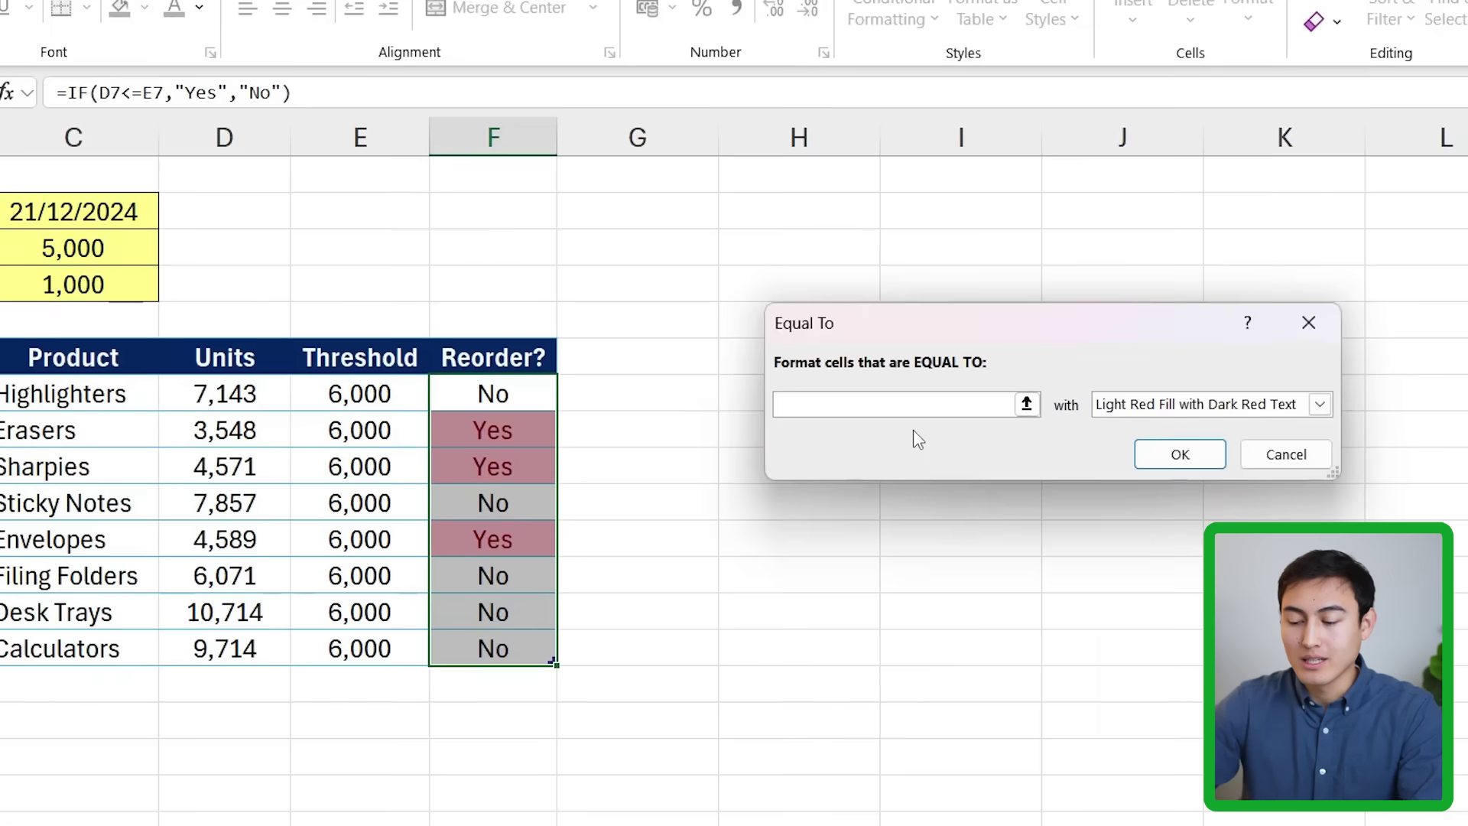
text(Yes)
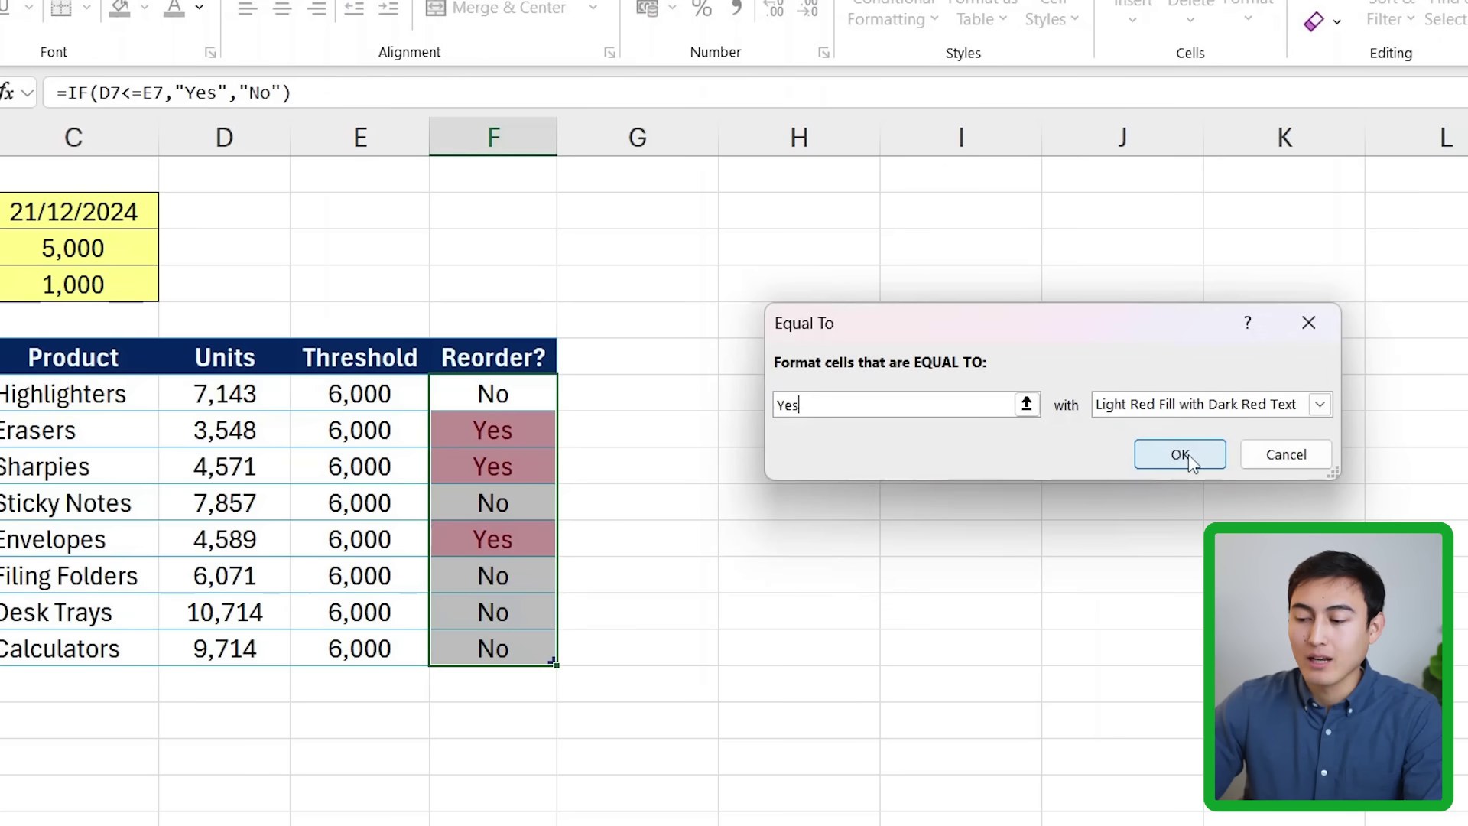
click(1189, 454)
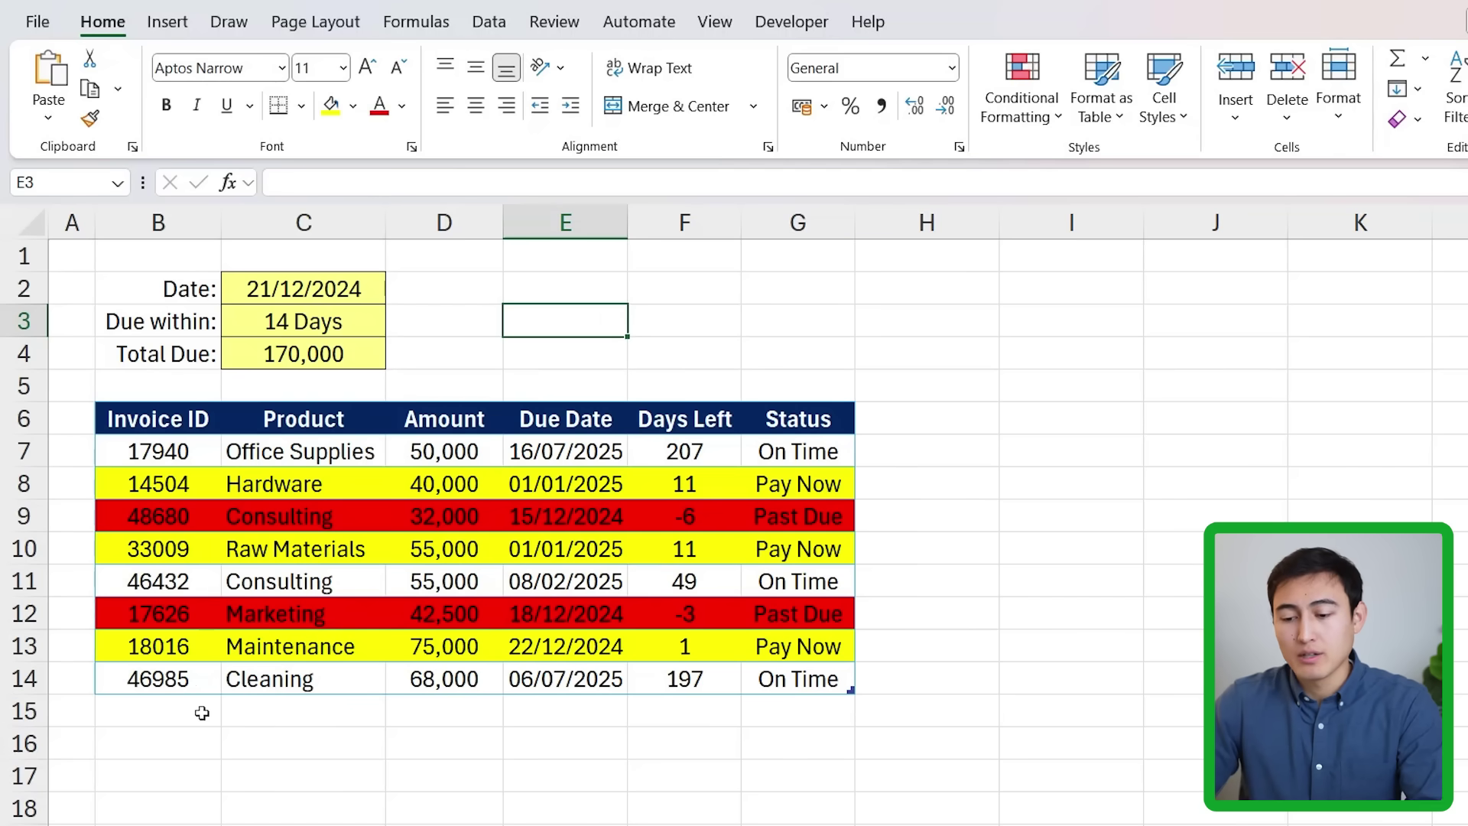
- Copy the Marketing, Maintenance and Cleaning invoice rows into rows 15–17
click(183, 670)
key(shift+Up)
key(shift+Up)
key(ctrl+shift+Right)
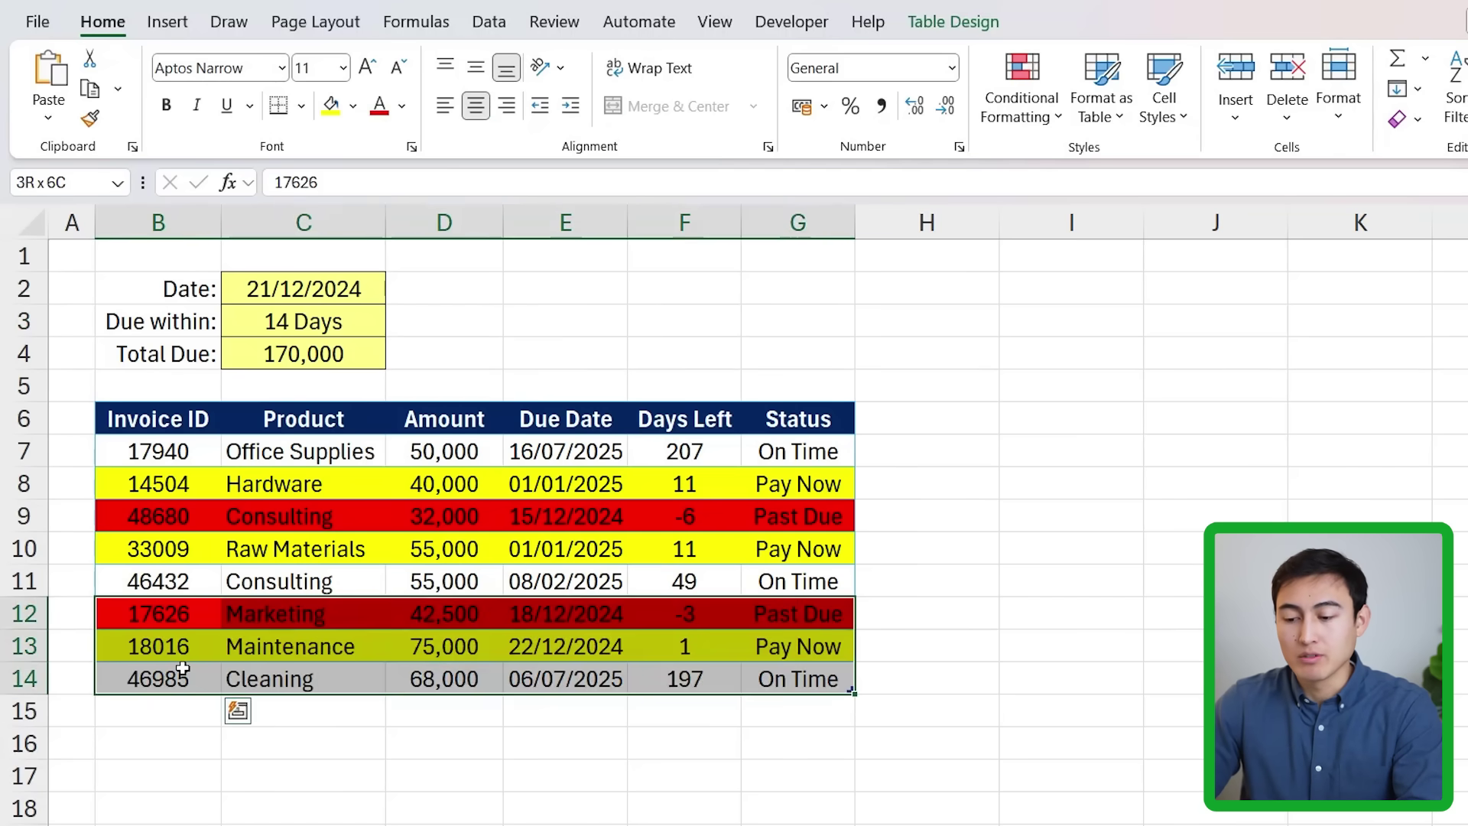
key(ctrl+c)
key(Down)
key(ctrl+v)
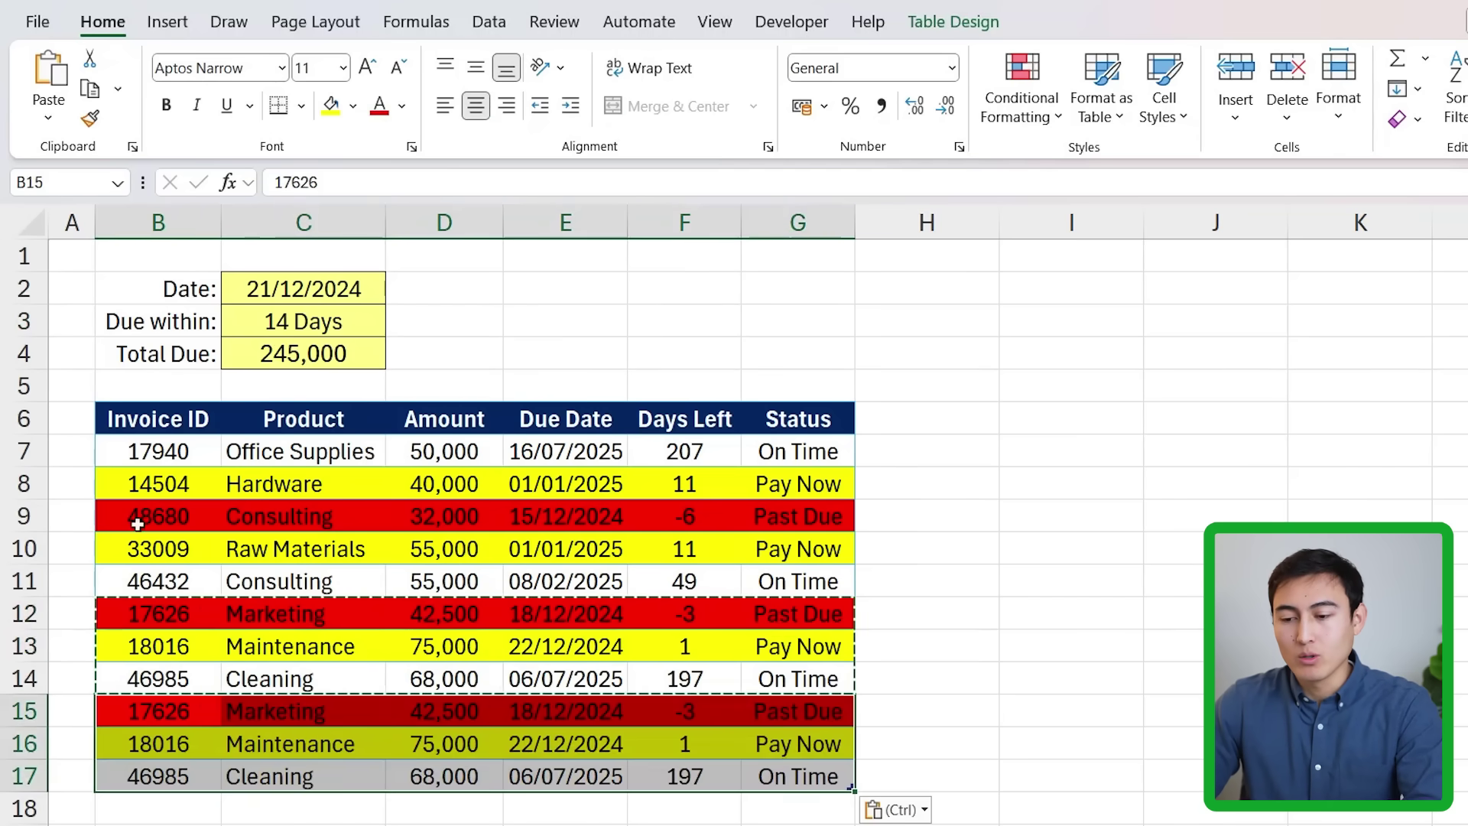
- Change the copied Maintenance row's due date to 22/12/2025
click(279, 352)
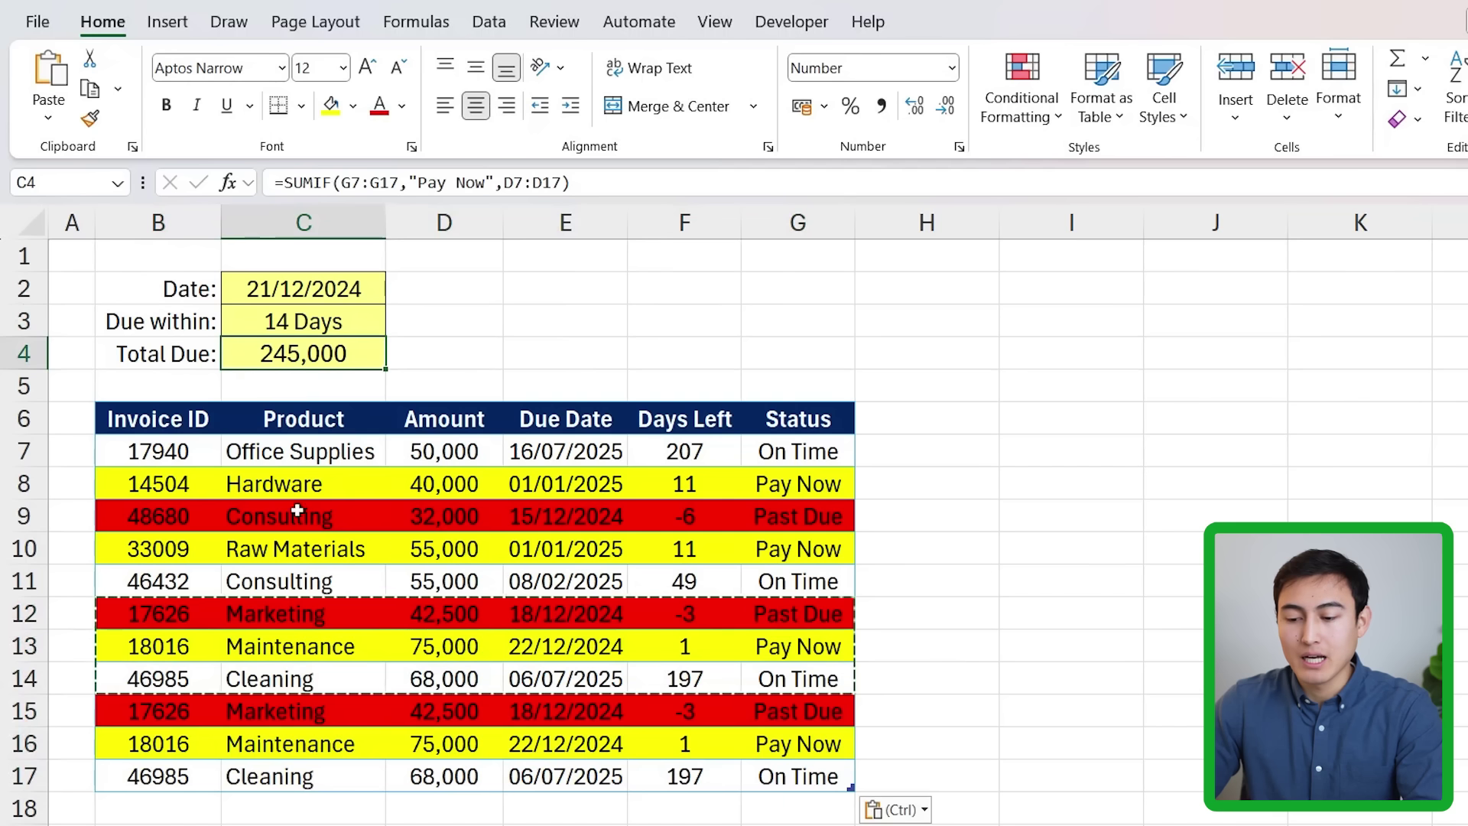
click(747, 778)
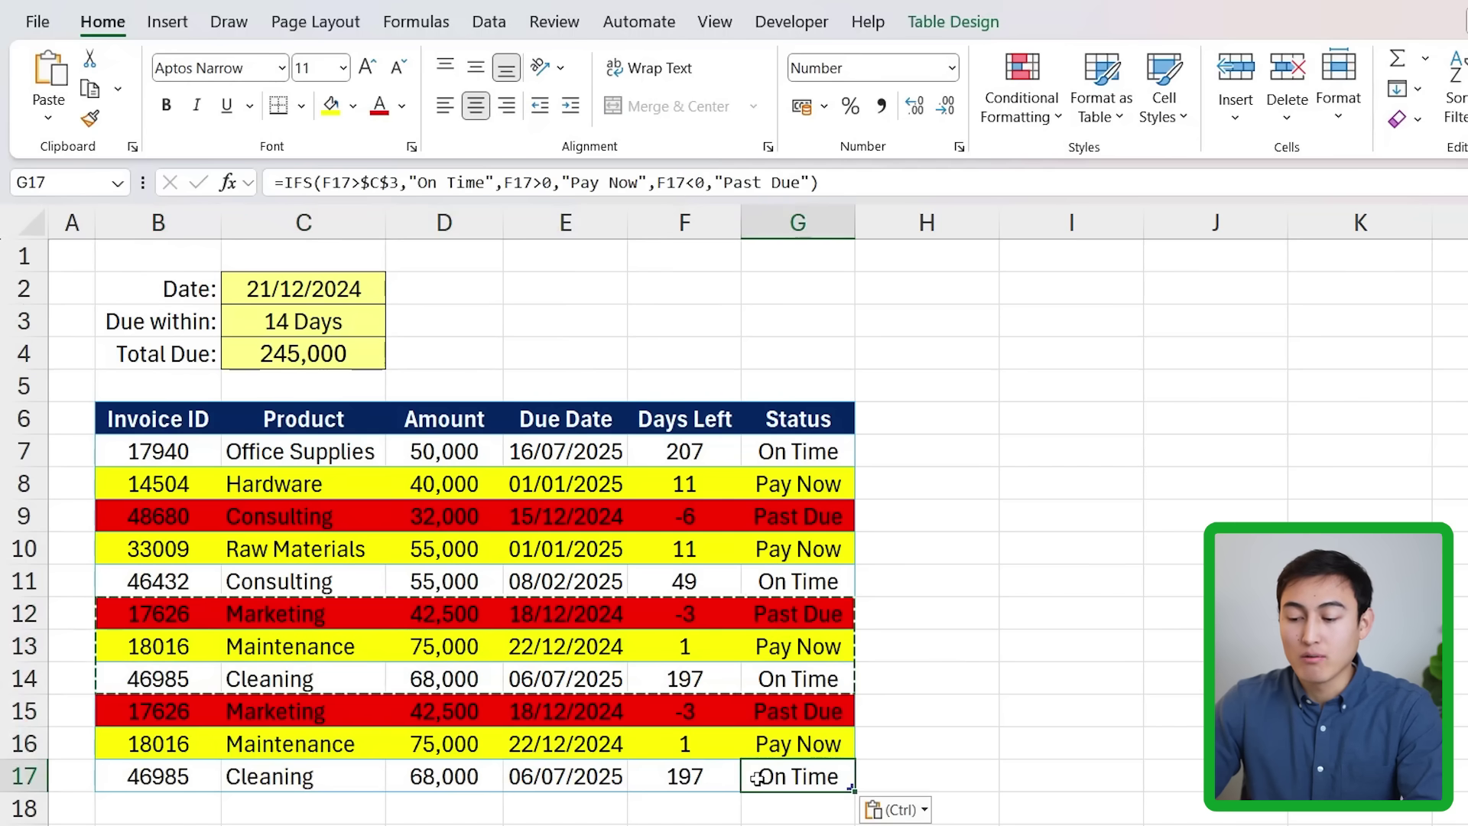
key(Escape)
key(Up)
key(Left)
key(Left)
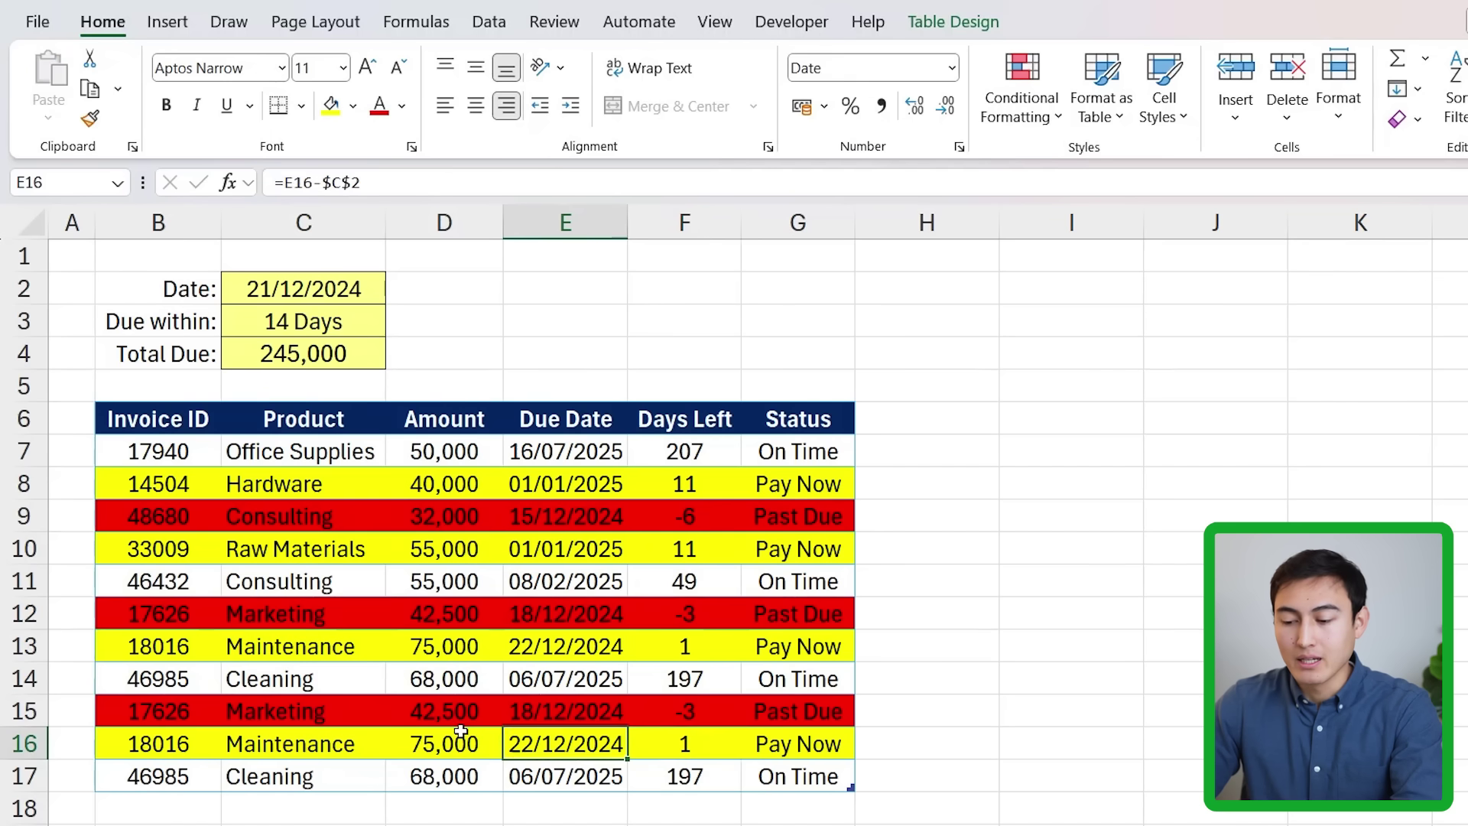
key(F2)
key(BackSpace)
text(5)
key(Return)
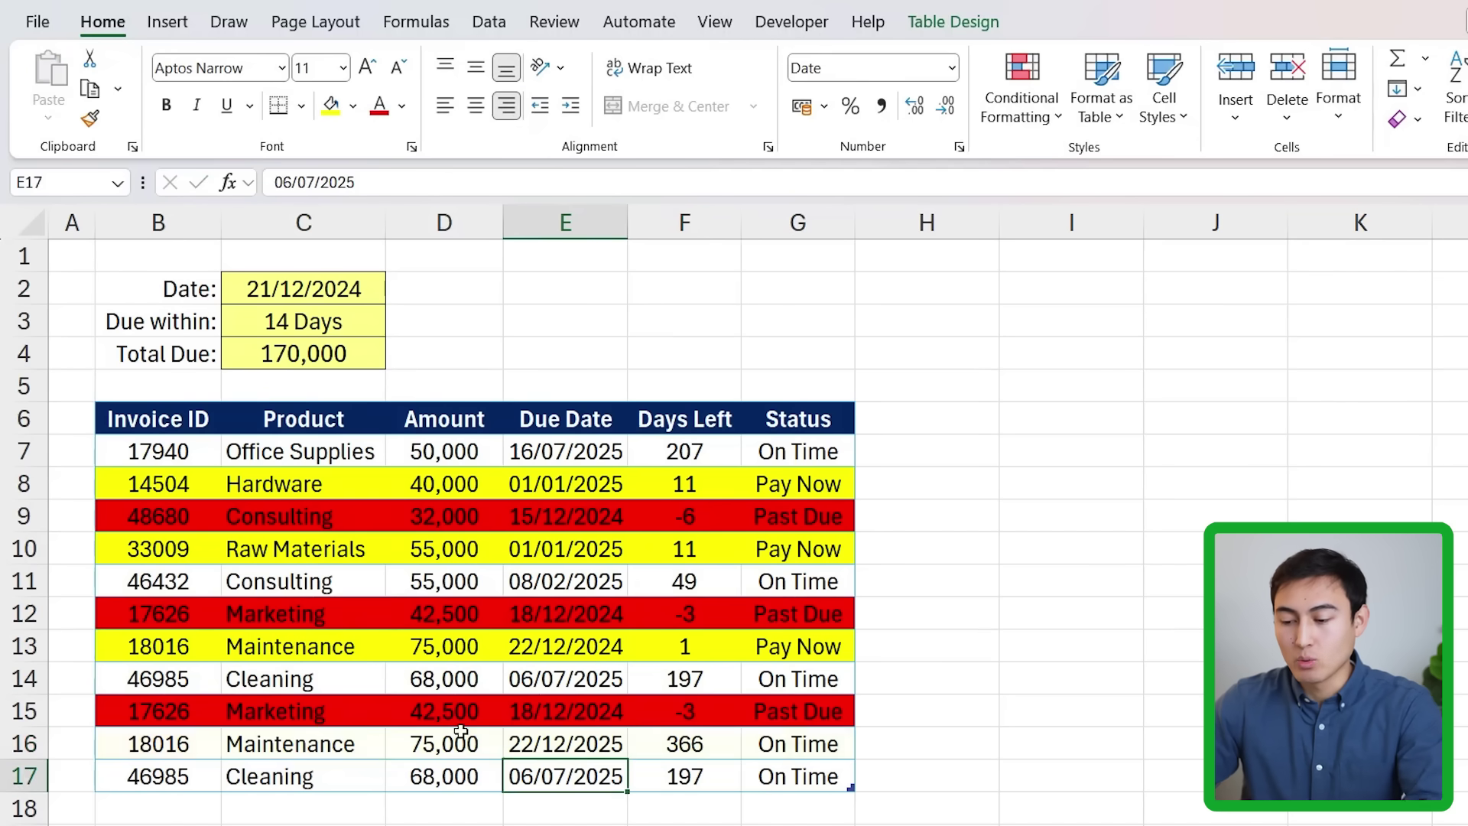
key(Up)
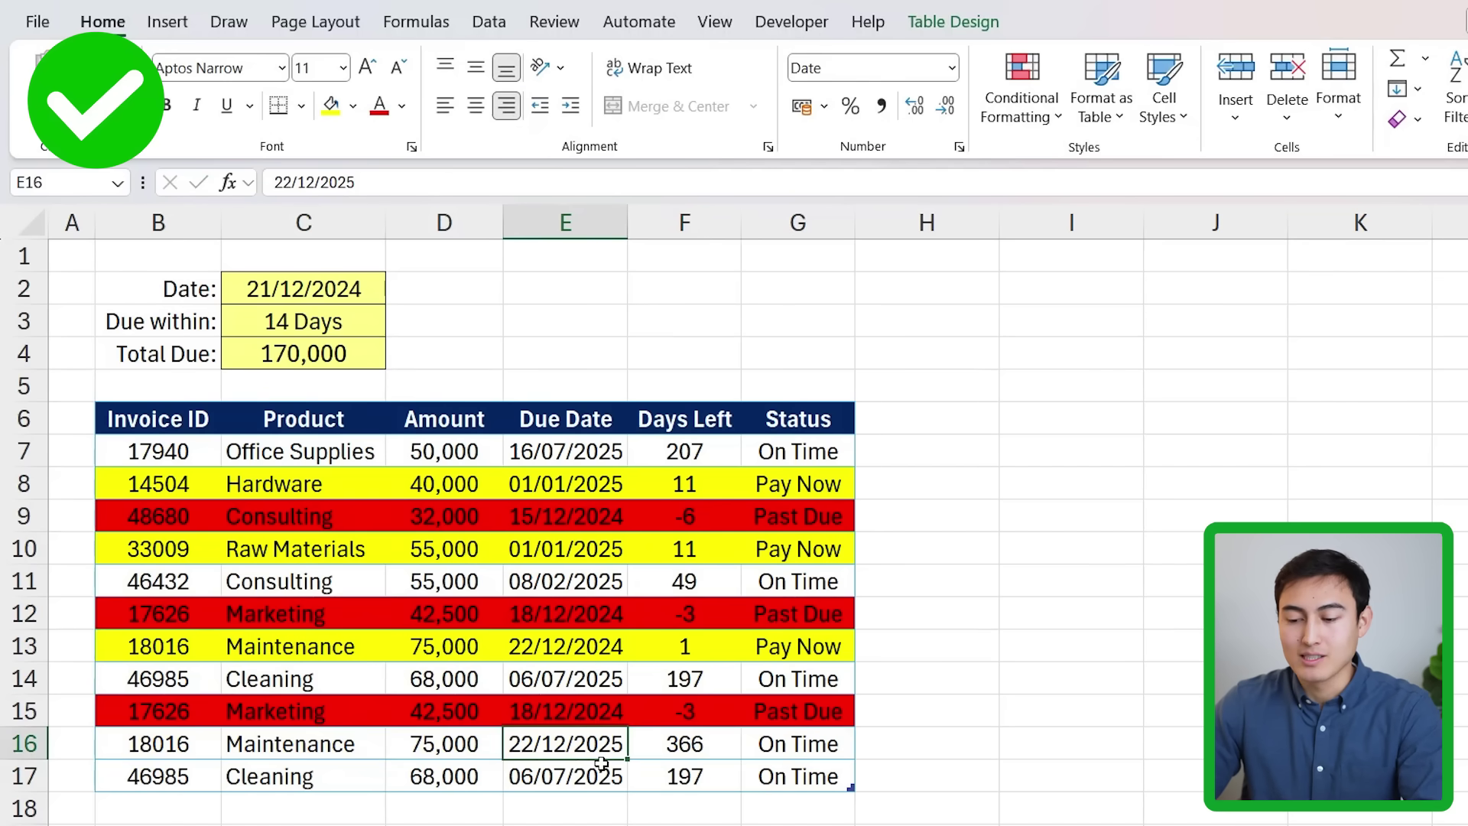